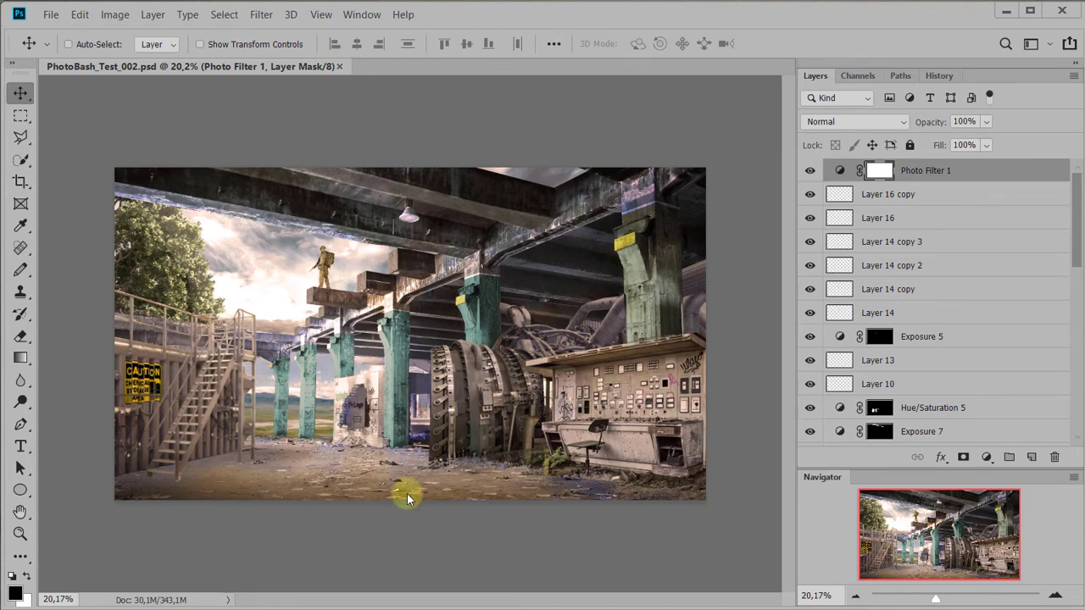
- Switch to the web browser and compare the large "old factory" image results on DuckDuckGo and Google for suitable source photos
key(alt+Tab)
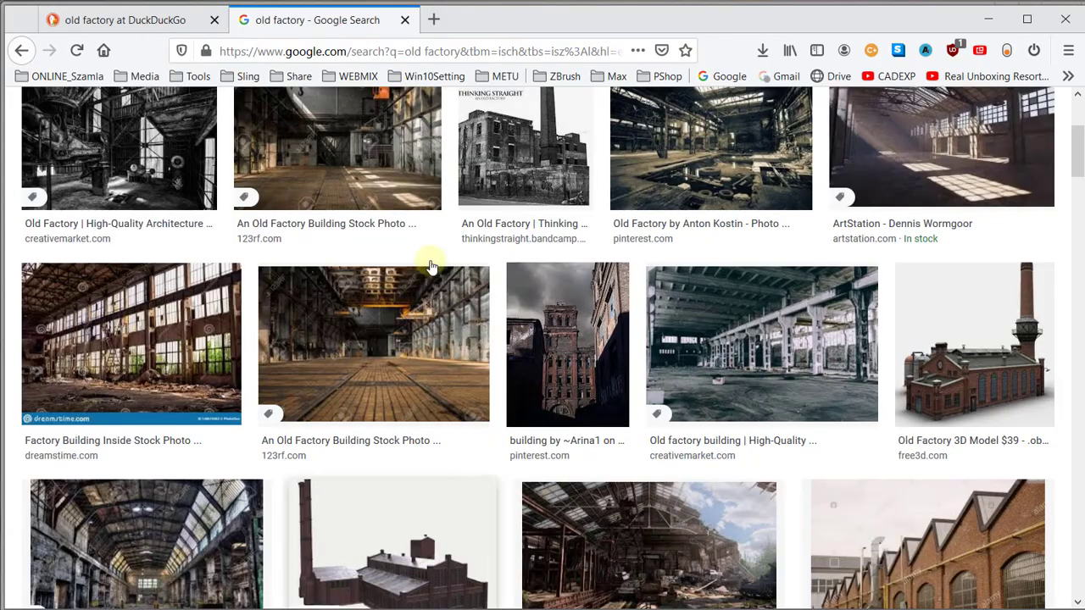
click(112, 20)
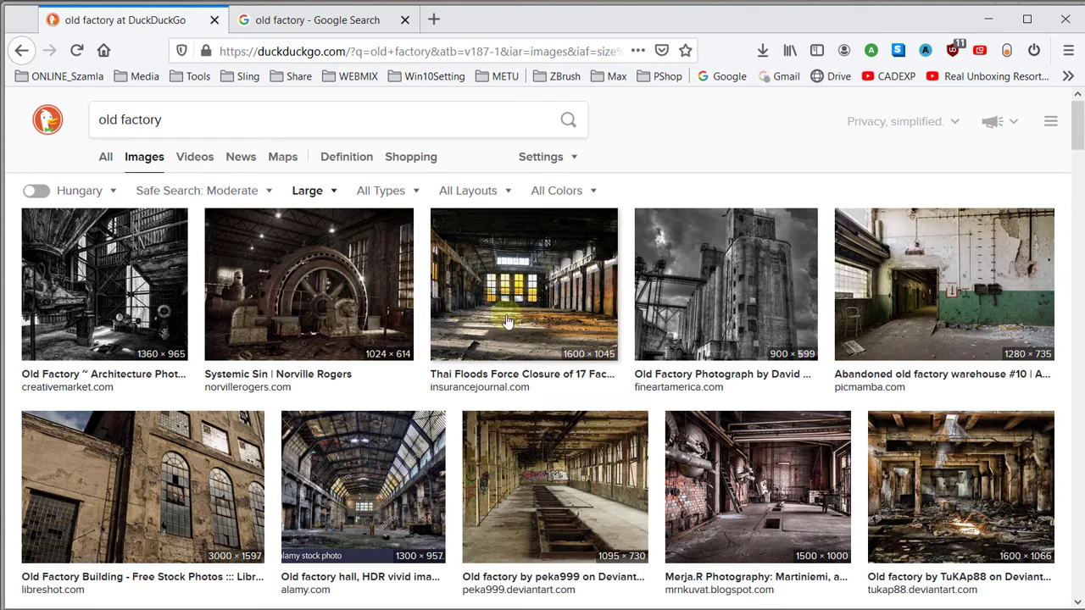
click(202, 118)
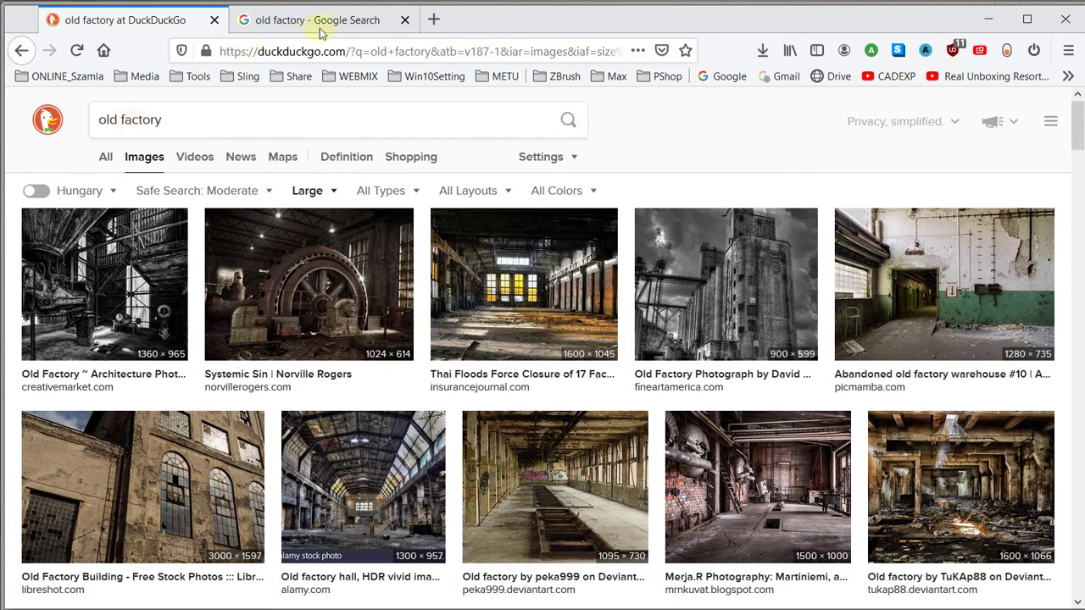
click(339, 19)
scroll(419, 234, up, 3)
scroll(441, 251, up, 1)
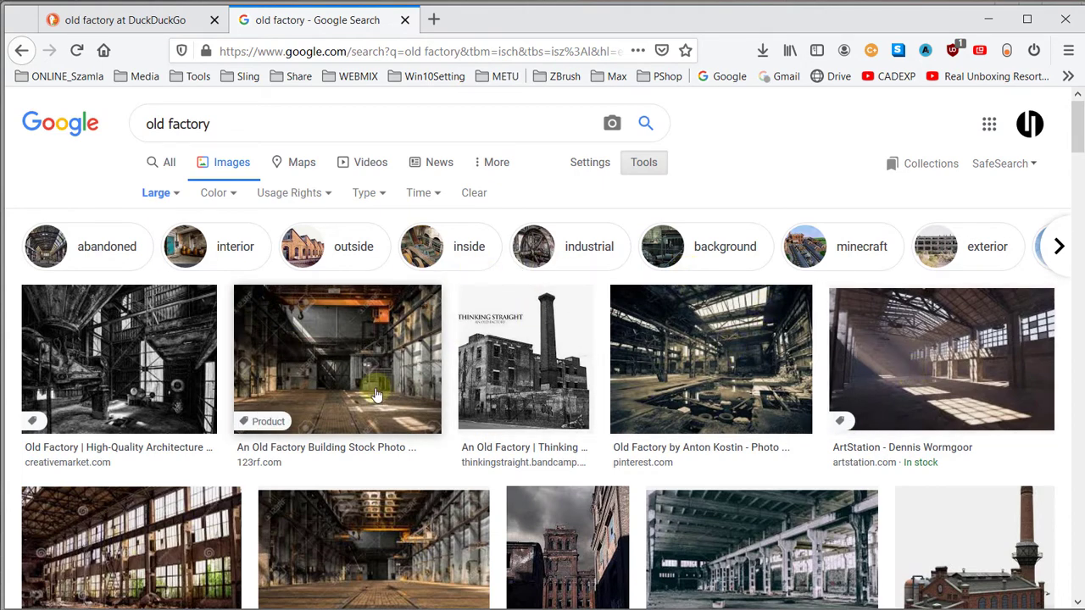
scroll(99, 388, down, 2)
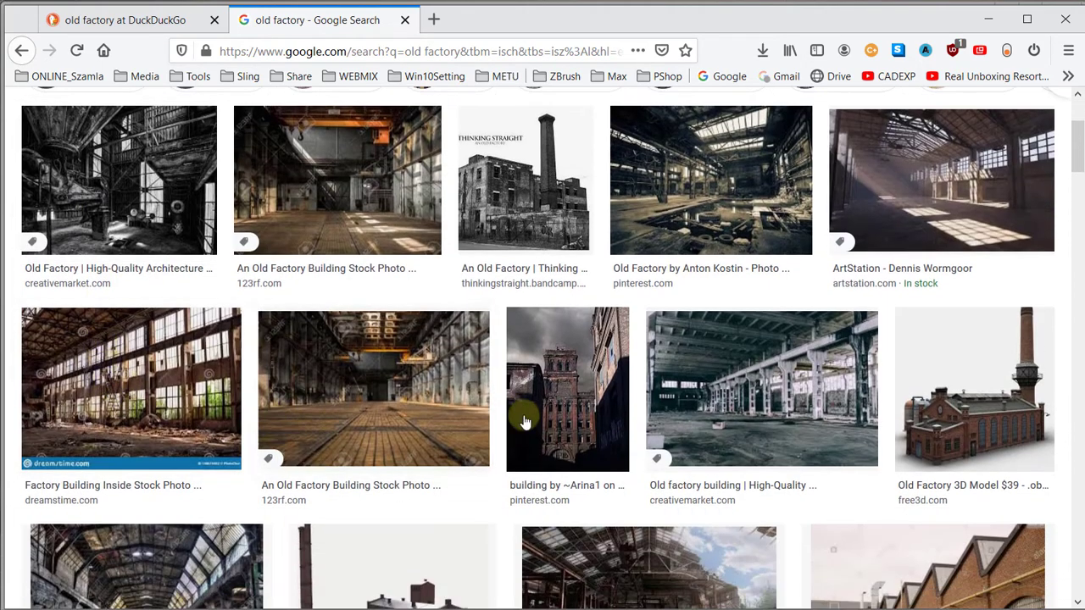
scroll(311, 396, down, 2)
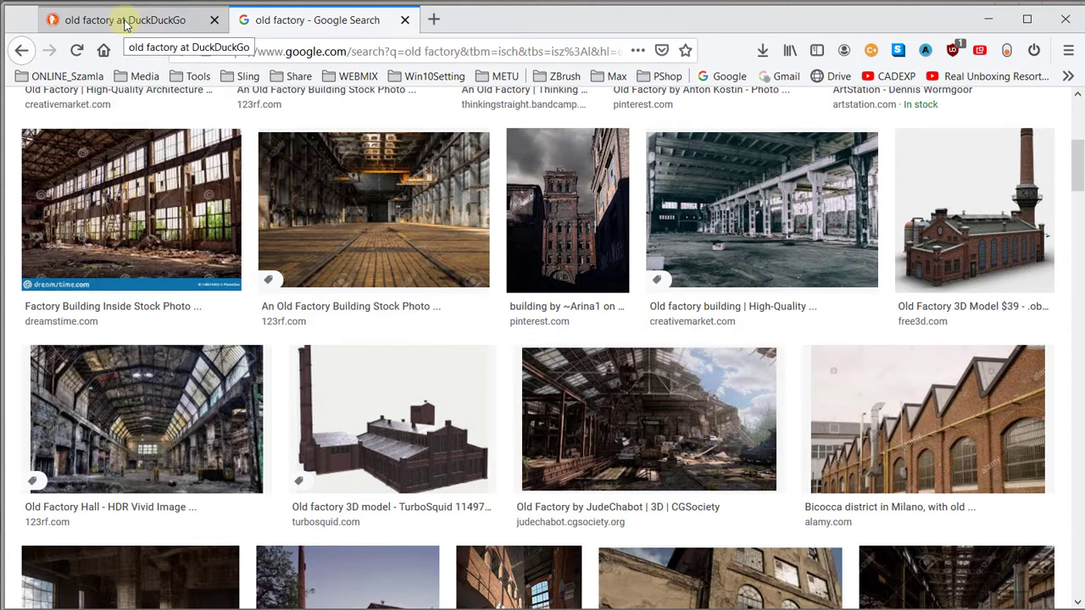
click(122, 19)
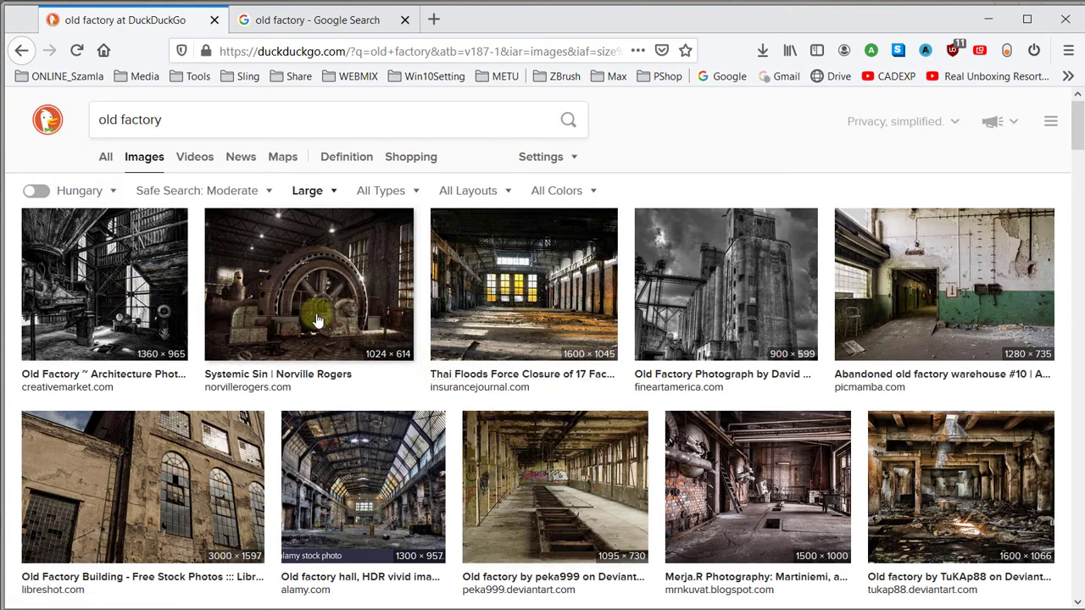
click(169, 122)
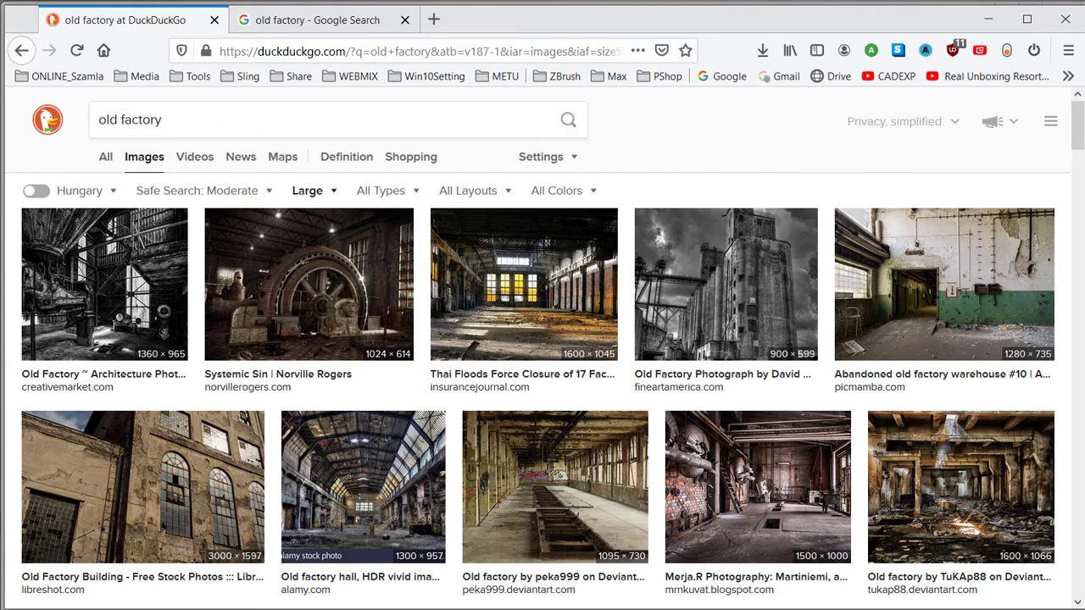
- Switch to the PhotoBash Resources folder in File Explorer and review the collected source images, from cathedral glass to turbines
key(alt+Tab)
scroll(677, 527, up, 10)
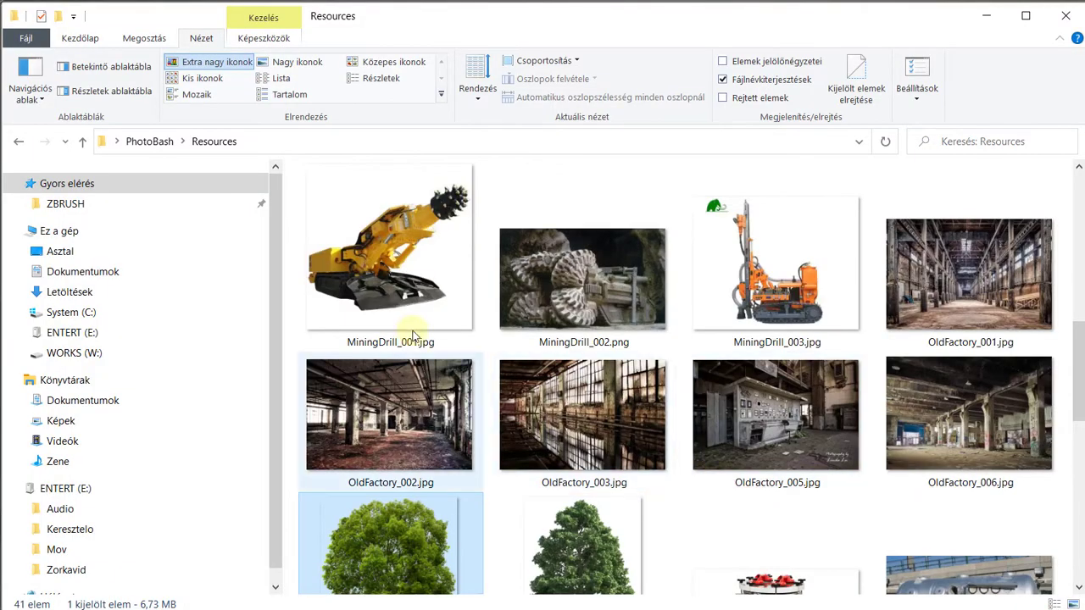
scroll(608, 275, up, 5)
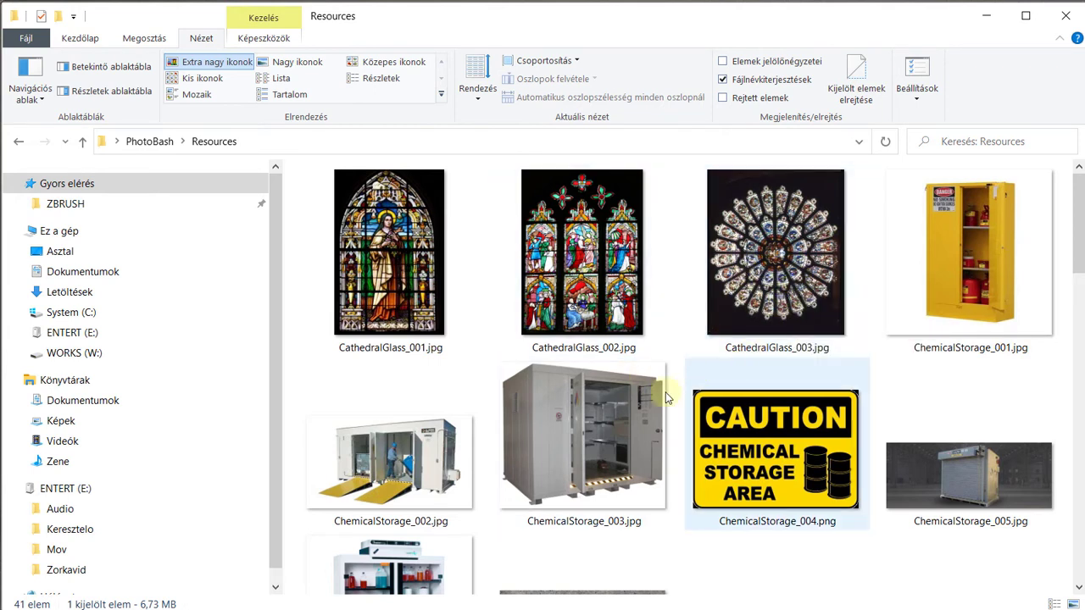
scroll(689, 362, down, 5)
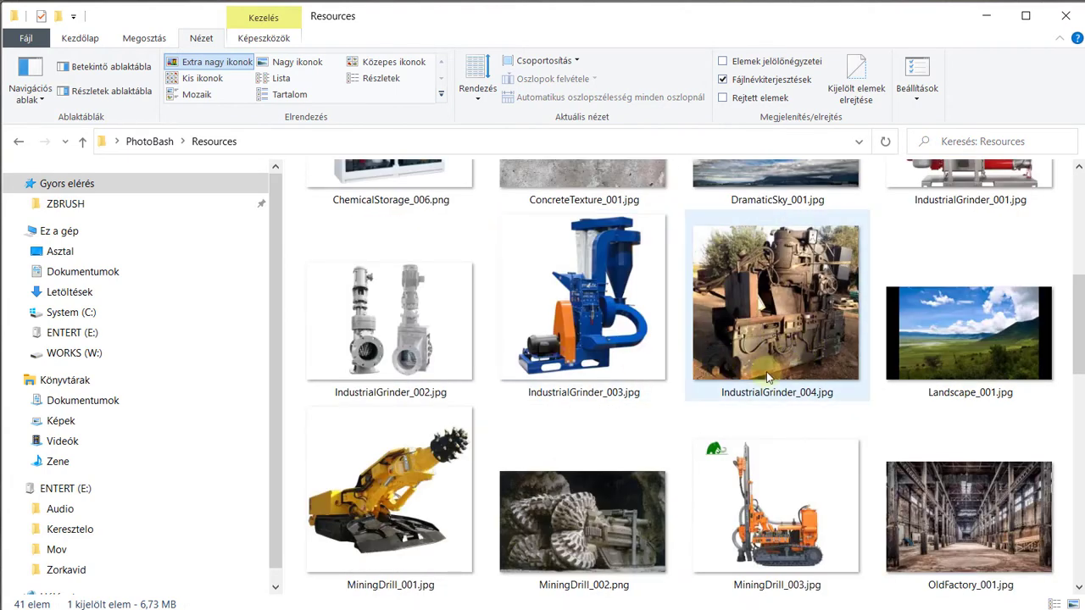
click(750, 406)
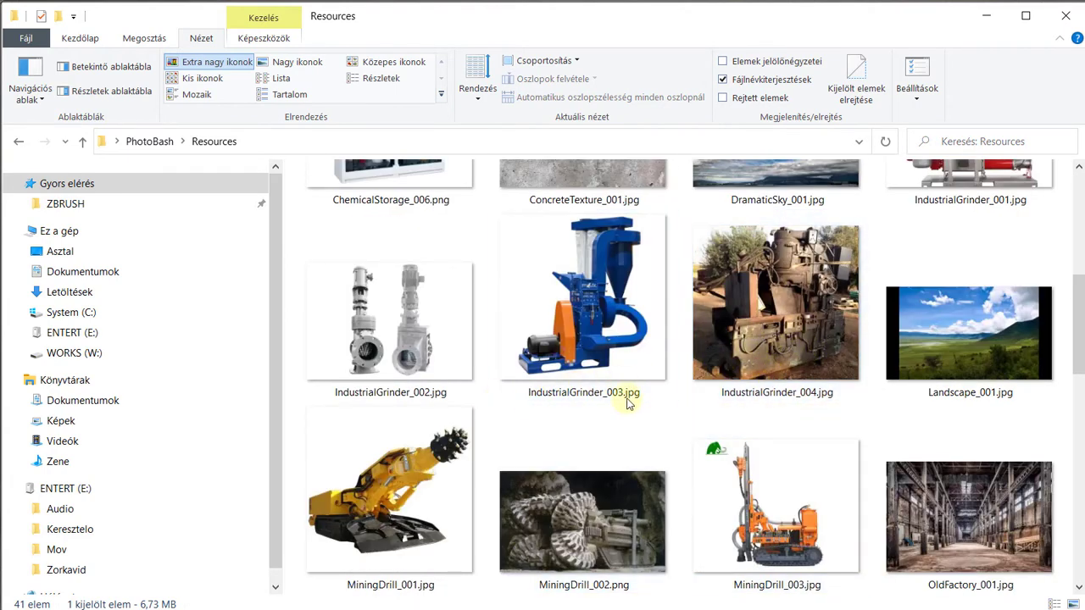
scroll(717, 394, down, 3)
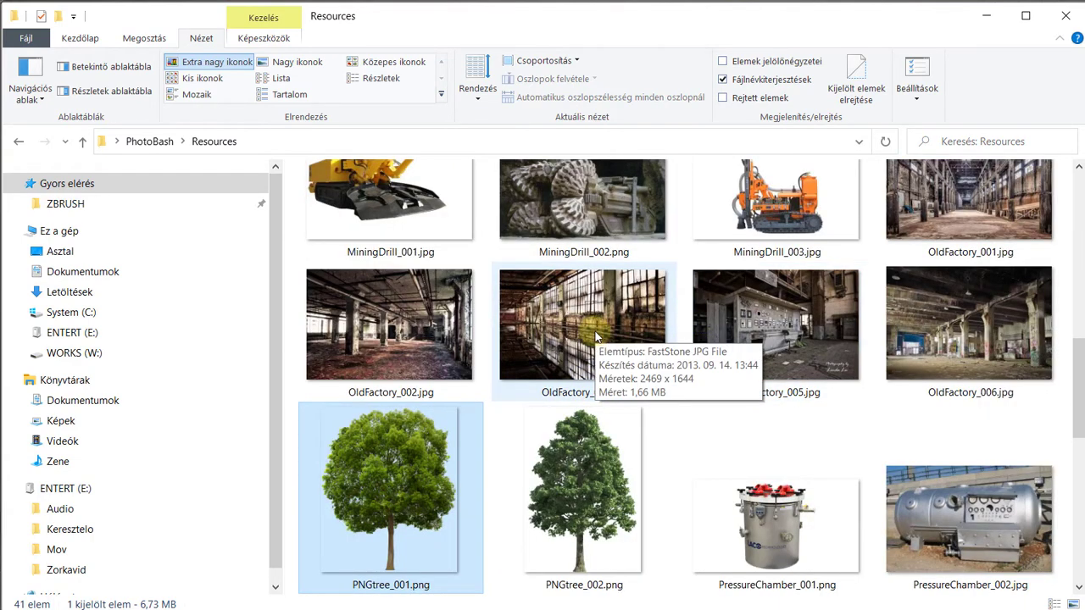
scroll(651, 318, up, 1)
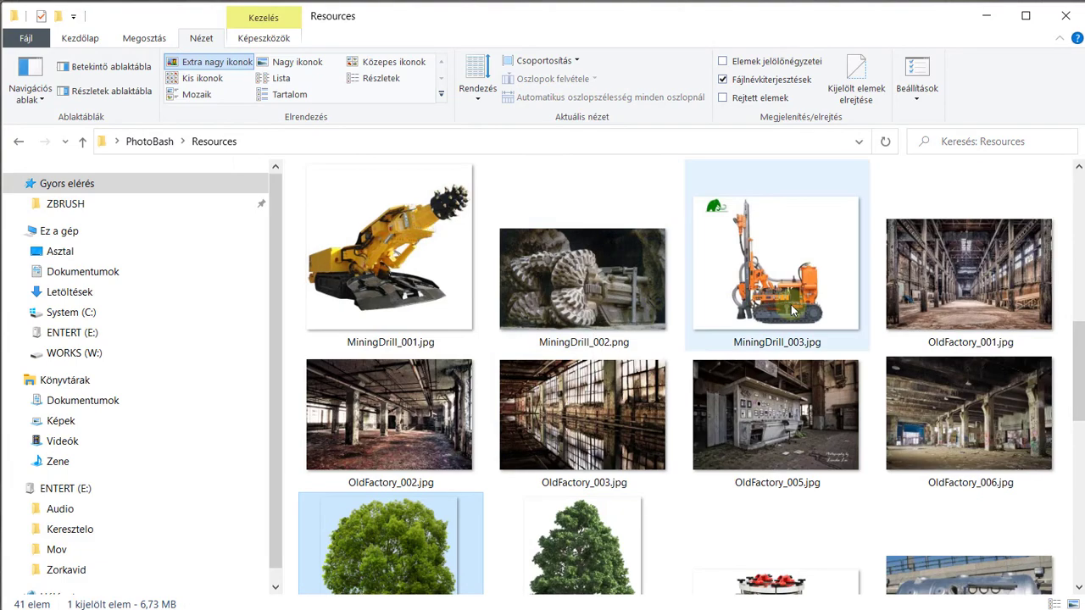
scroll(880, 334, down, 8)
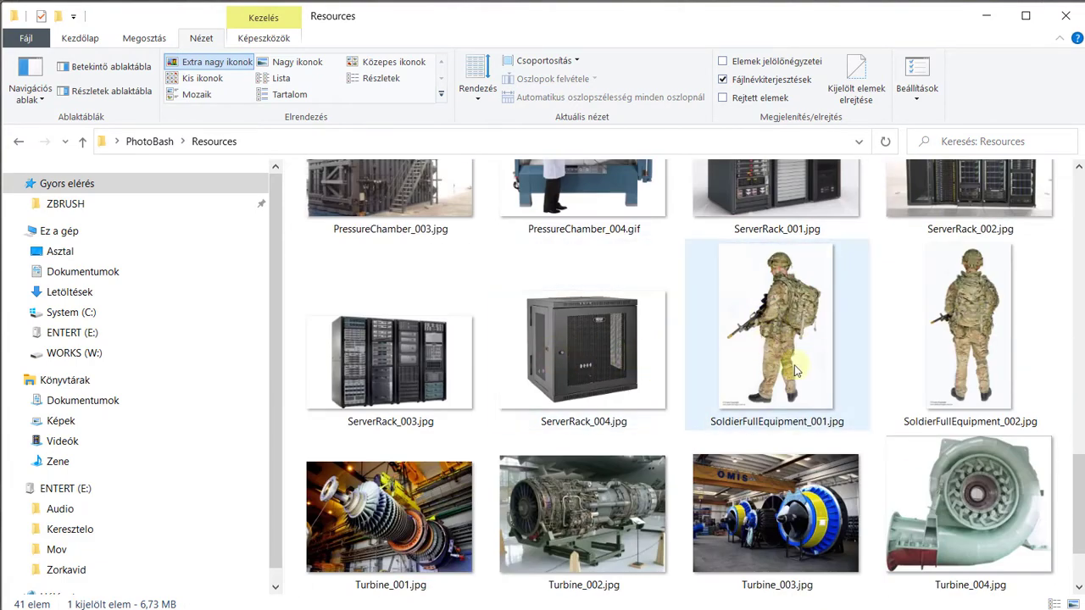
scroll(646, 385, down, 2)
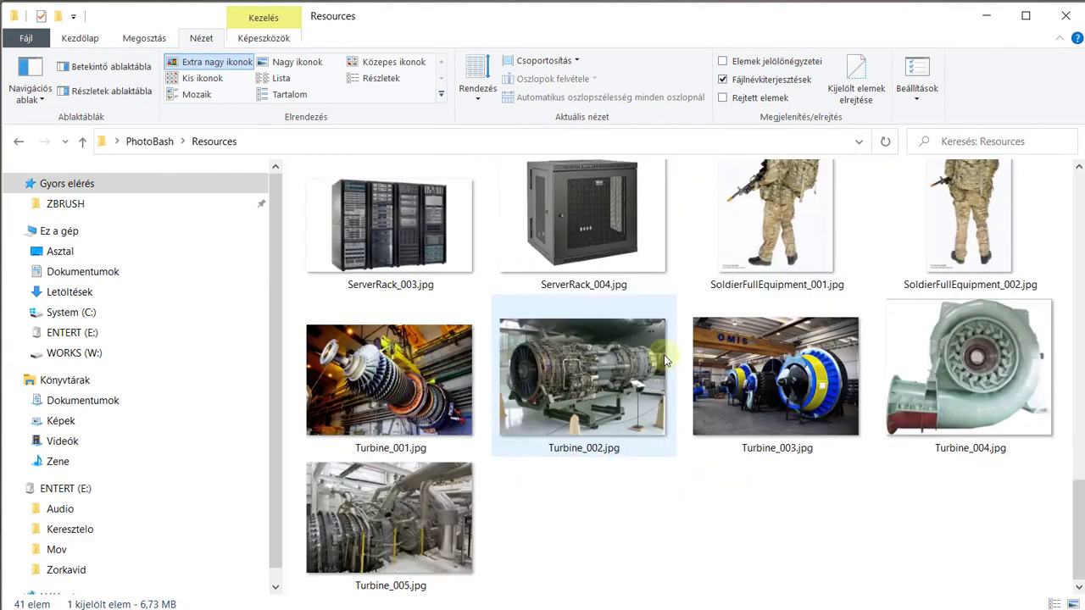
scroll(630, 477, up, 6)
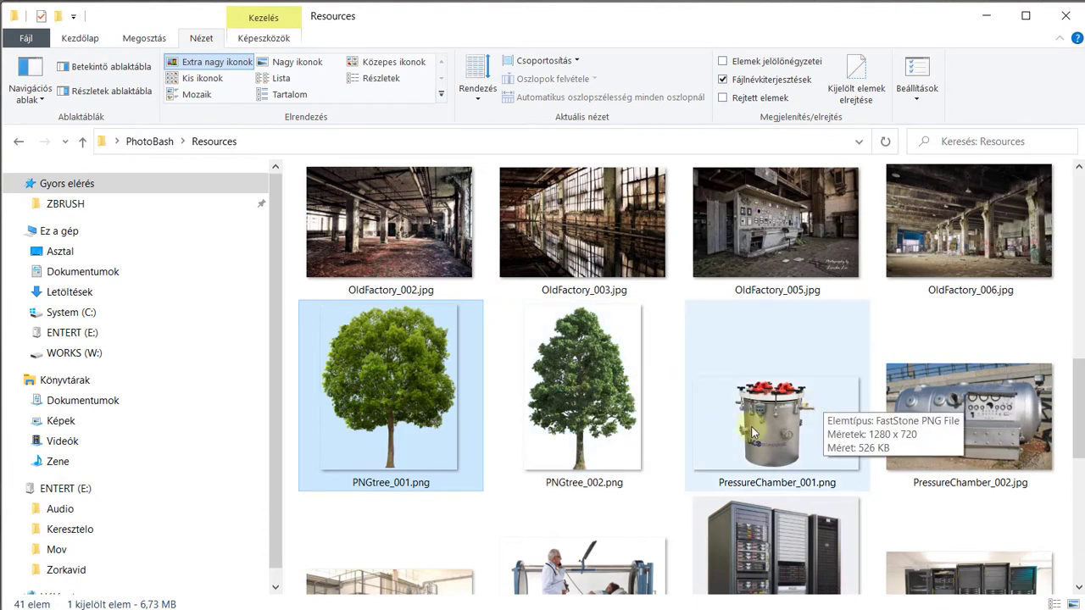
scroll(757, 417, down, 1)
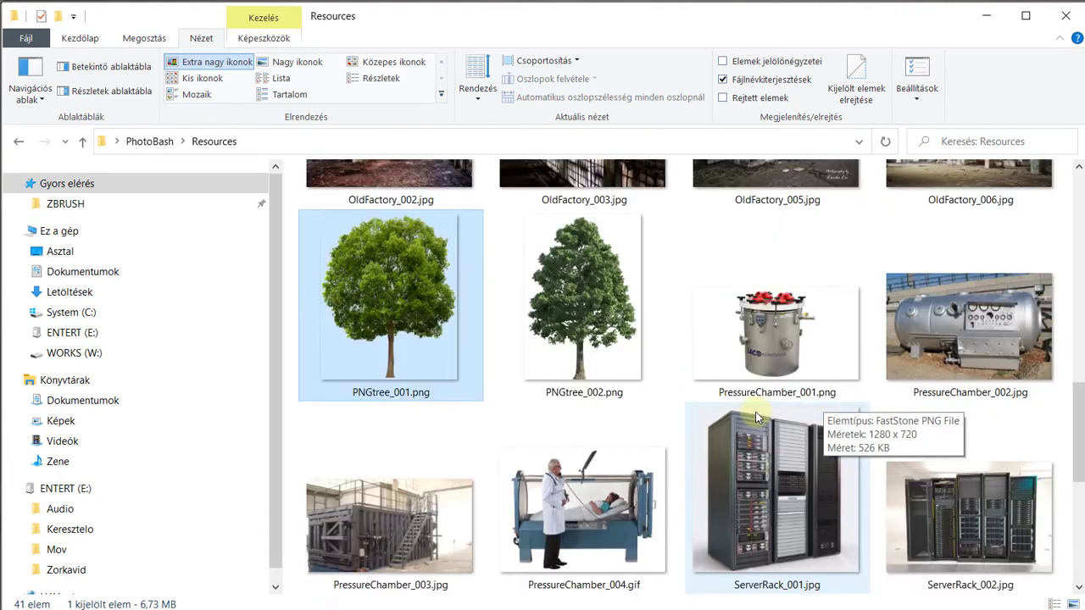
scroll(750, 429, down, 4)
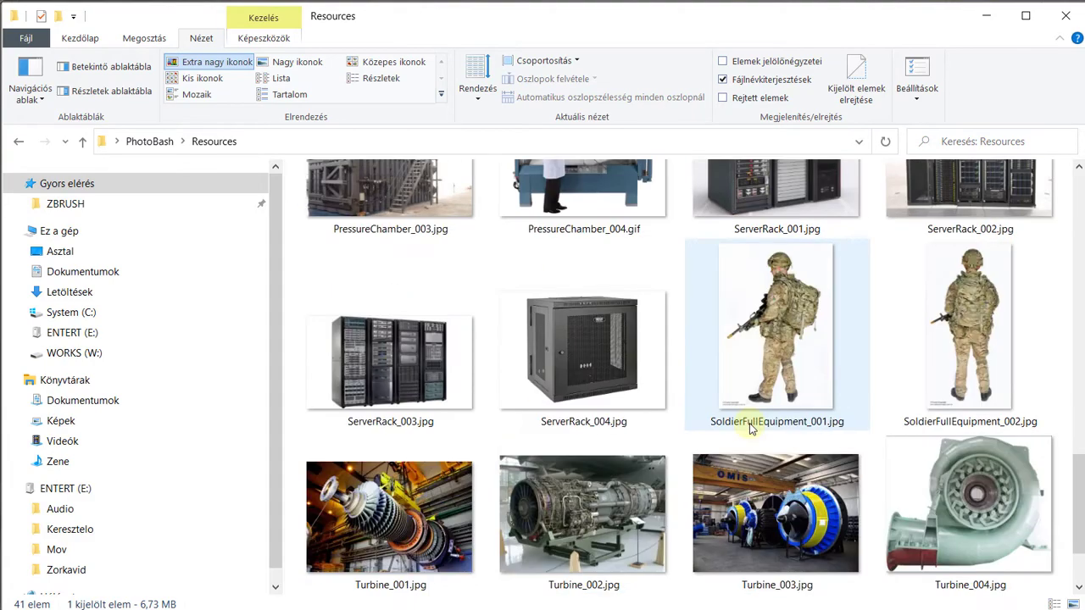
scroll(767, 432, up, 6)
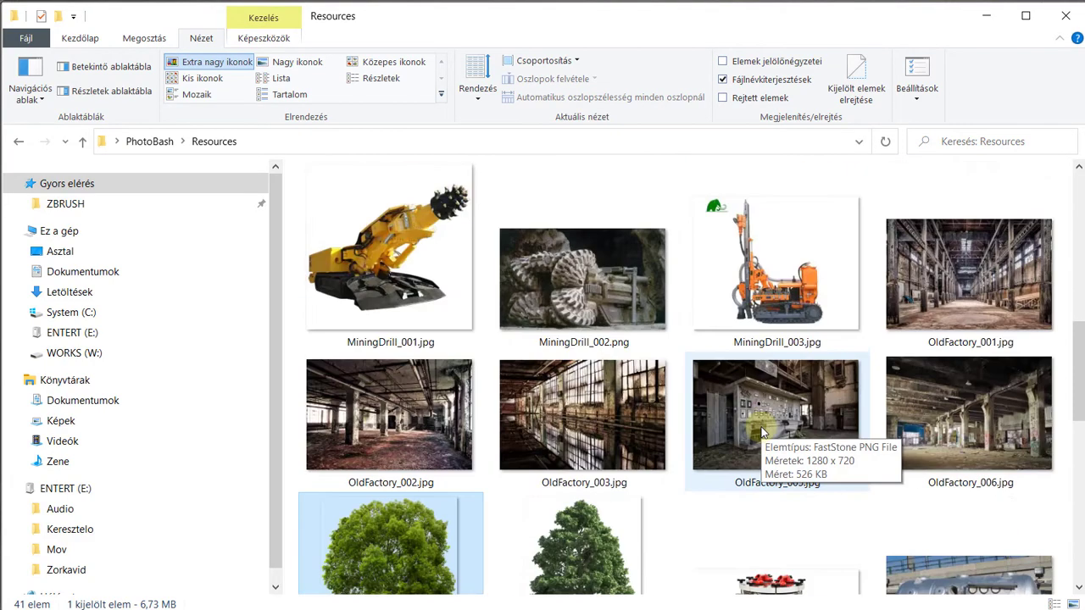
scroll(761, 433, up, 6)
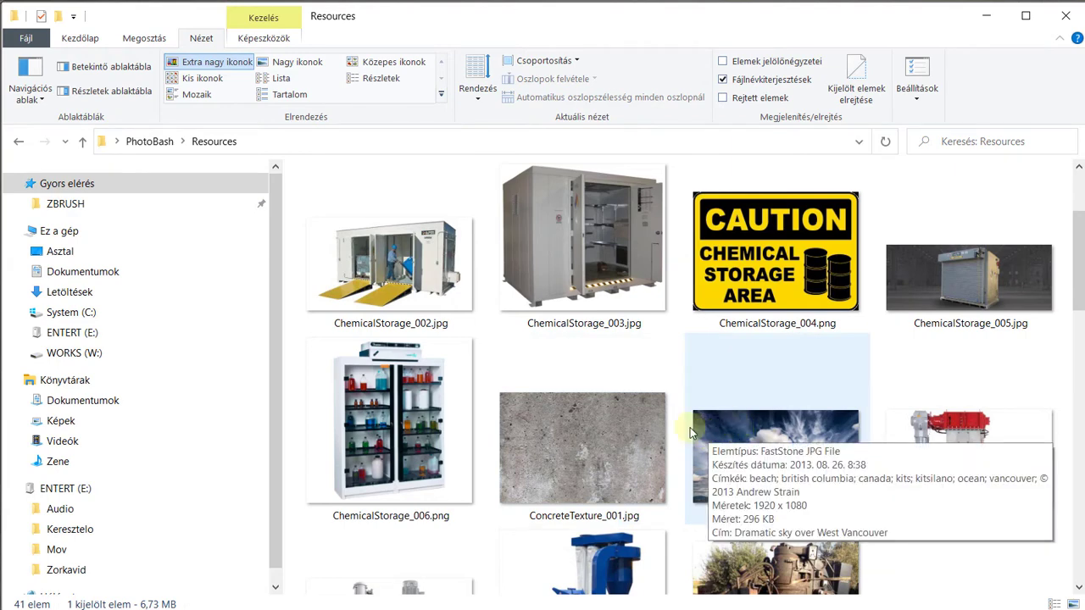
mouse_move(740, 439)
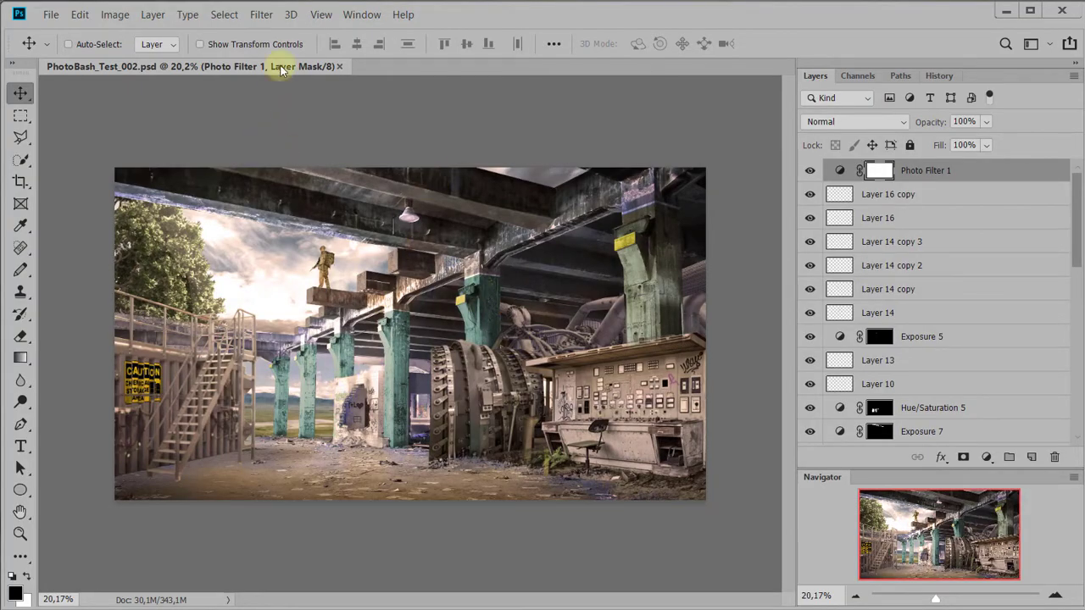
- Undock the PhotoBash_Test_002.psd document in Photoshop and open OldFactory_006.jpg from the Resources folder in its own floating window
drag(281, 65, 187, 185)
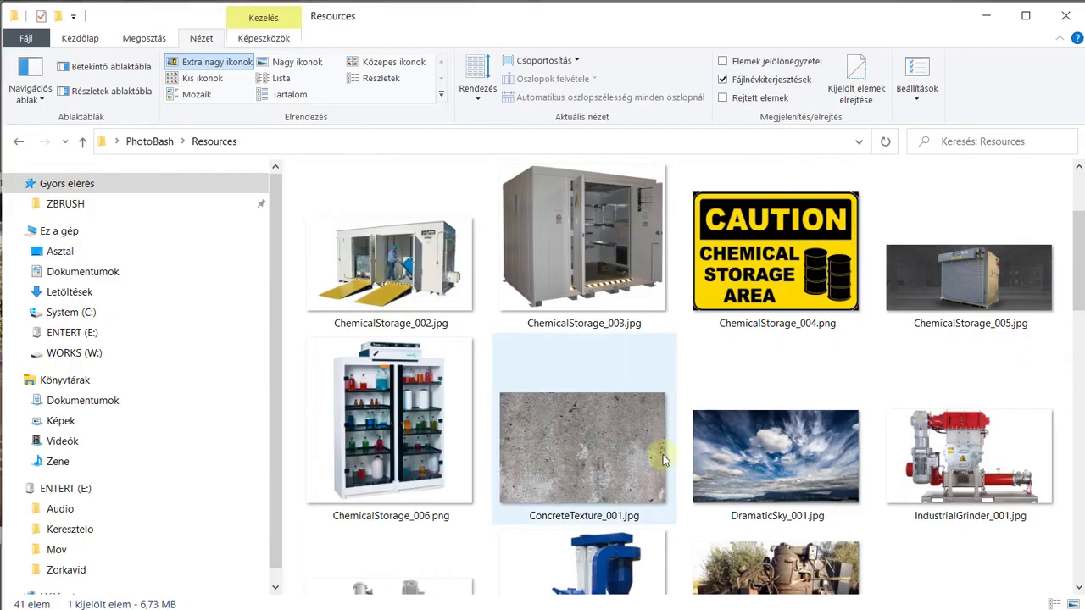
scroll(666, 450, down, 10)
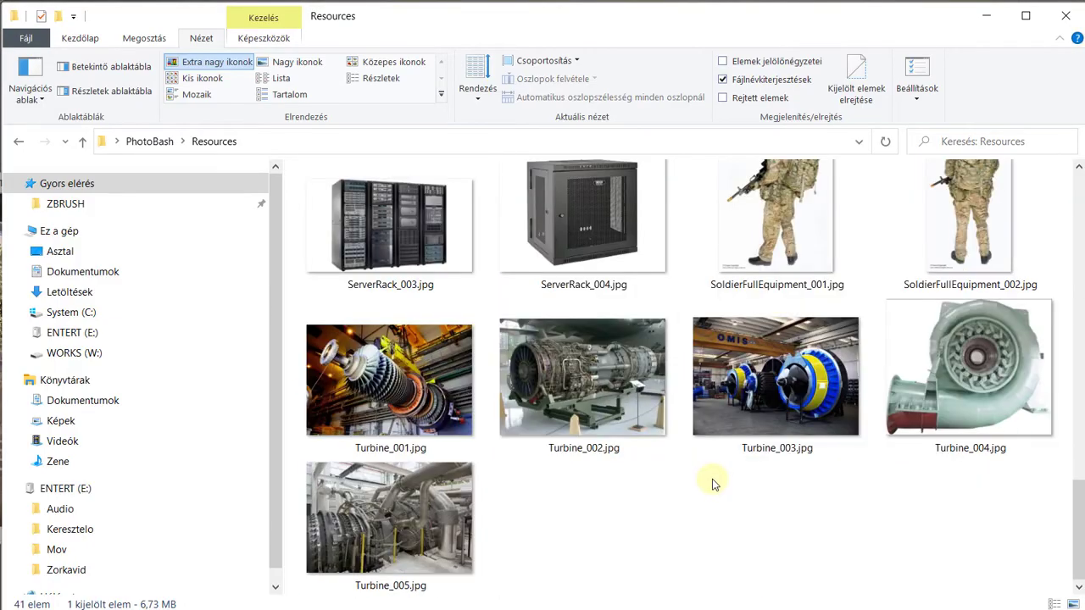
scroll(712, 483, up, 5)
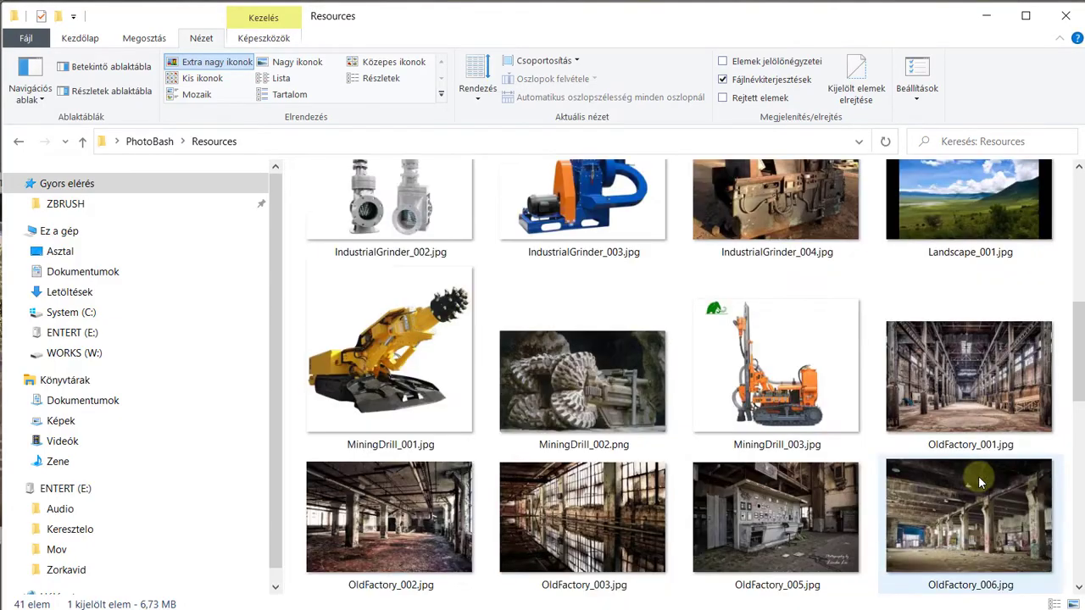
scroll(978, 481, down, 2)
click(975, 335)
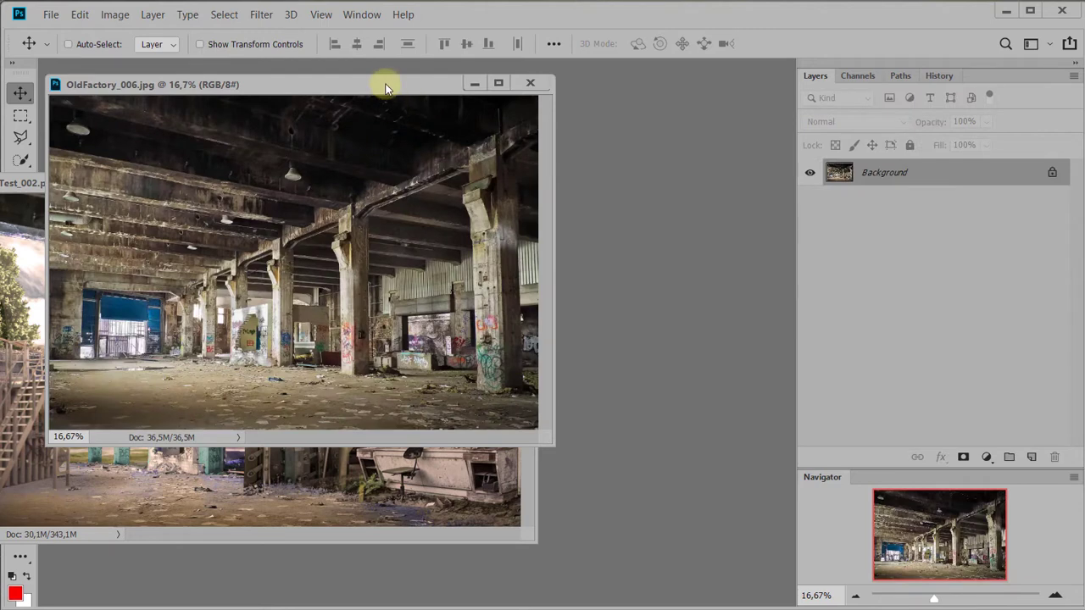
- Arrange the two floating documents to compare them, close PhotoBash_Test_002.psd, and reposition the OldFactory_006.jpg window in the workspace
drag(383, 85, 574, 89)
drag(160, 181, 319, 179)
click(478, 82)
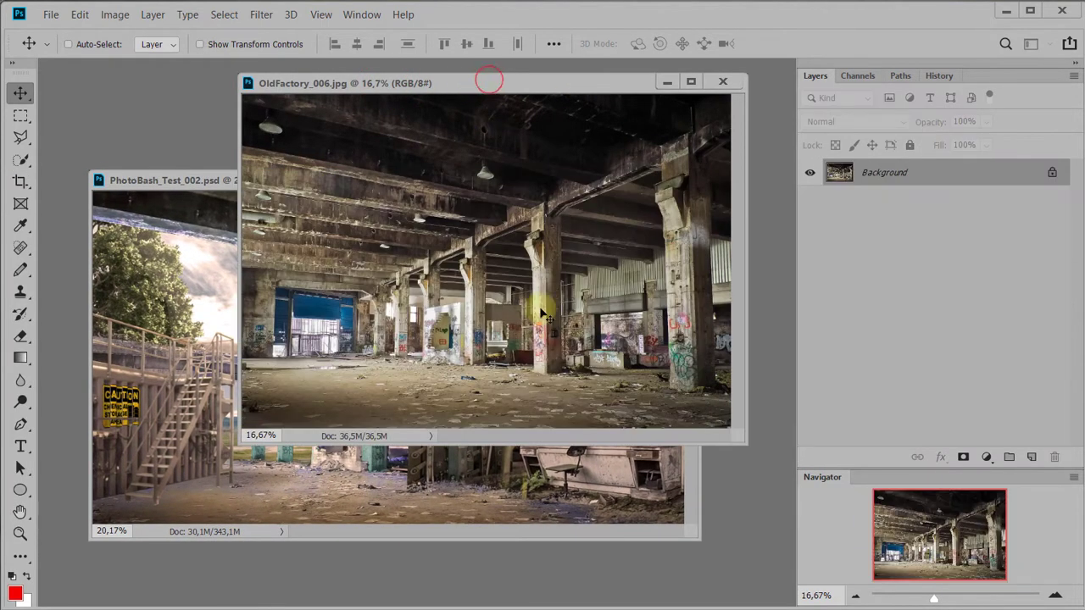
drag(208, 180, 198, 194)
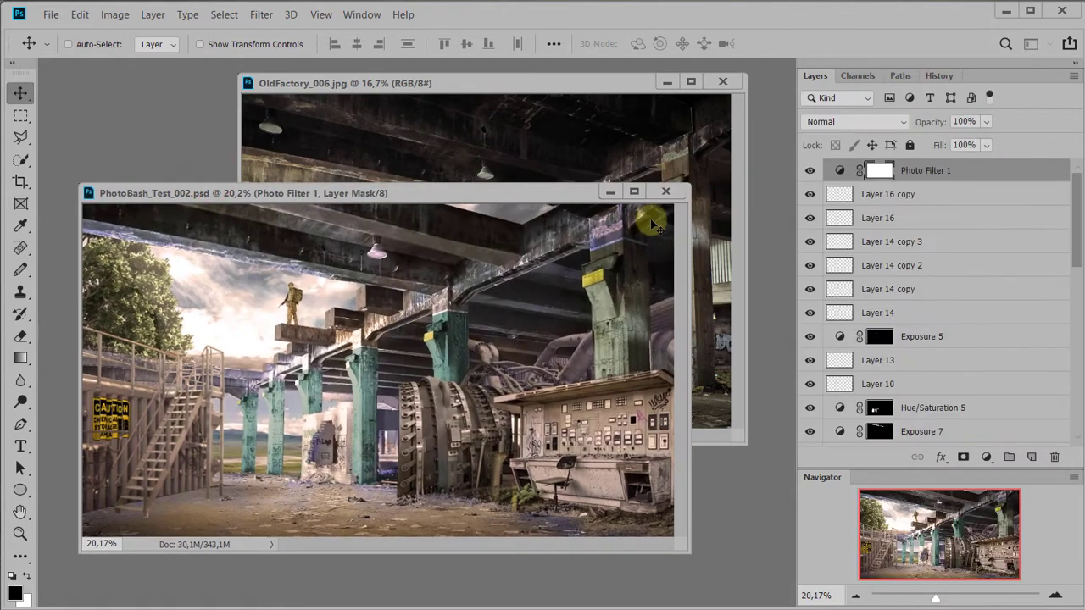
click(670, 193)
drag(551, 85, 431, 122)
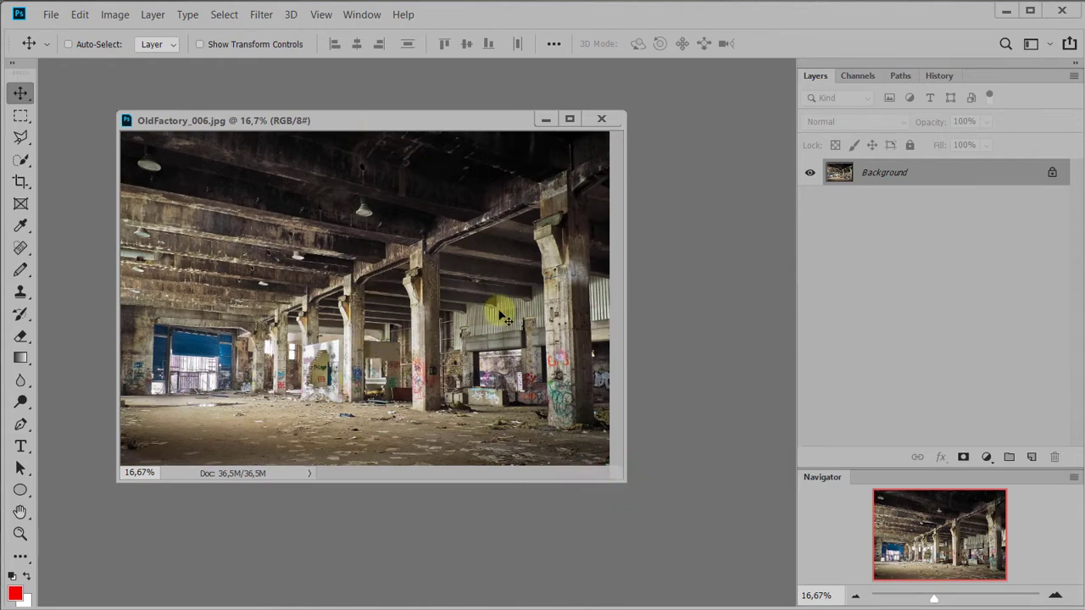
- Examine the columns, ceiling beams and pixel-level detail of the OldFactory_006.jpg photo at different magnifications
scroll(371, 325, up, 1)
scroll(370, 325, down, 1)
scroll(371, 325, up, 5)
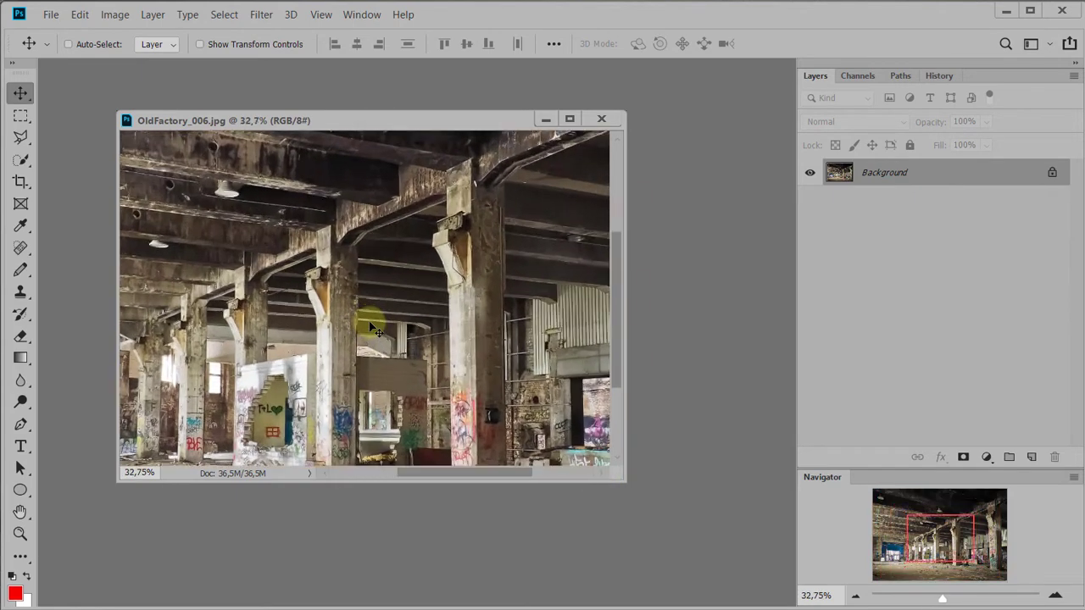
scroll(371, 325, down, 3)
scroll(370, 325, down, 3)
scroll(370, 325, up, 4)
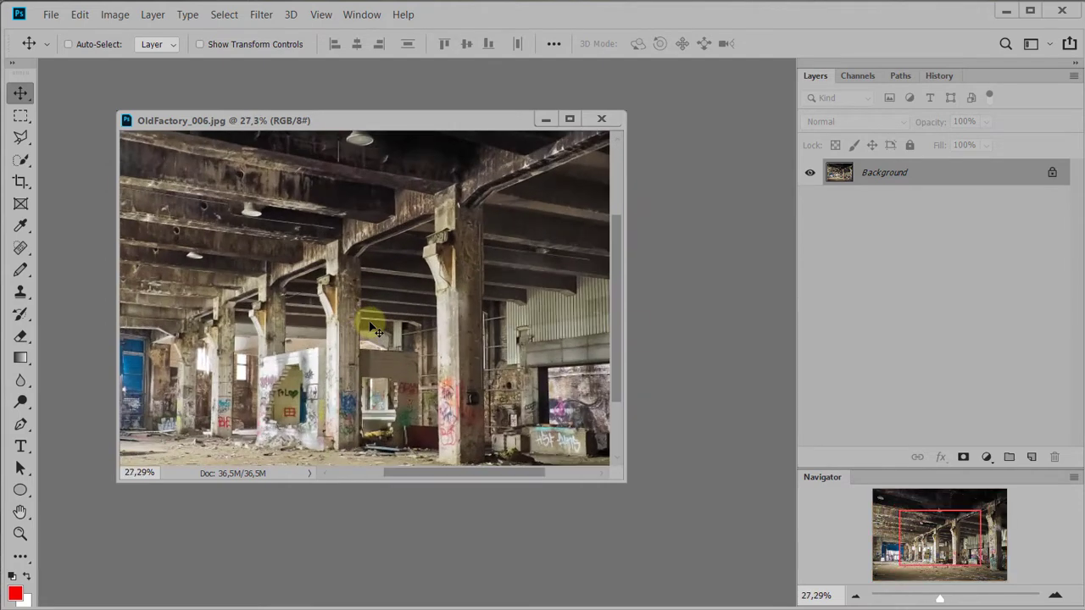
drag(374, 123, 381, 156)
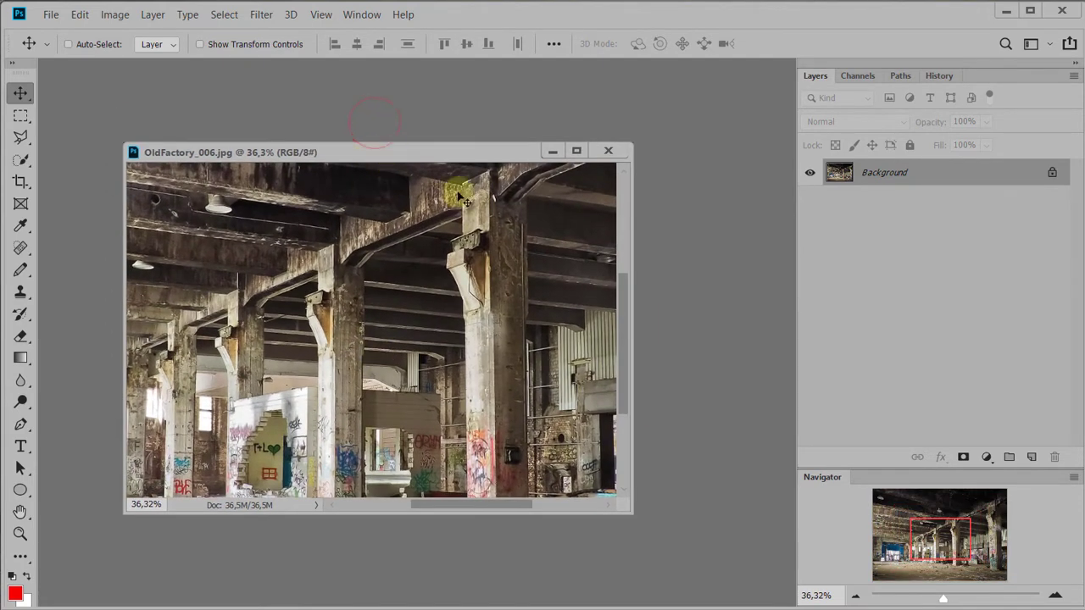
scroll(365, 309, down, 2)
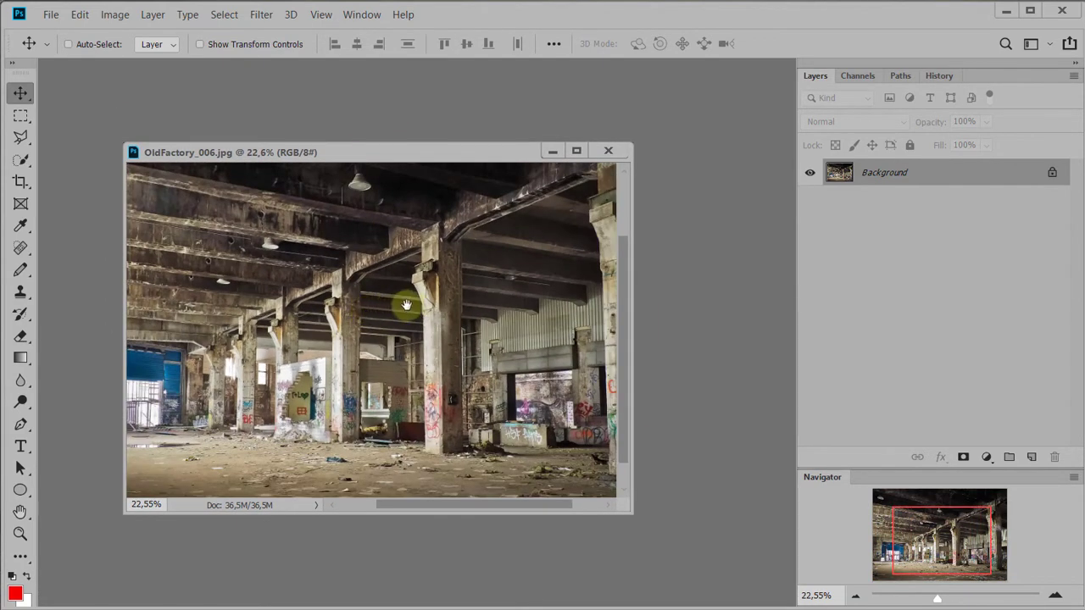
drag(407, 305, 434, 297)
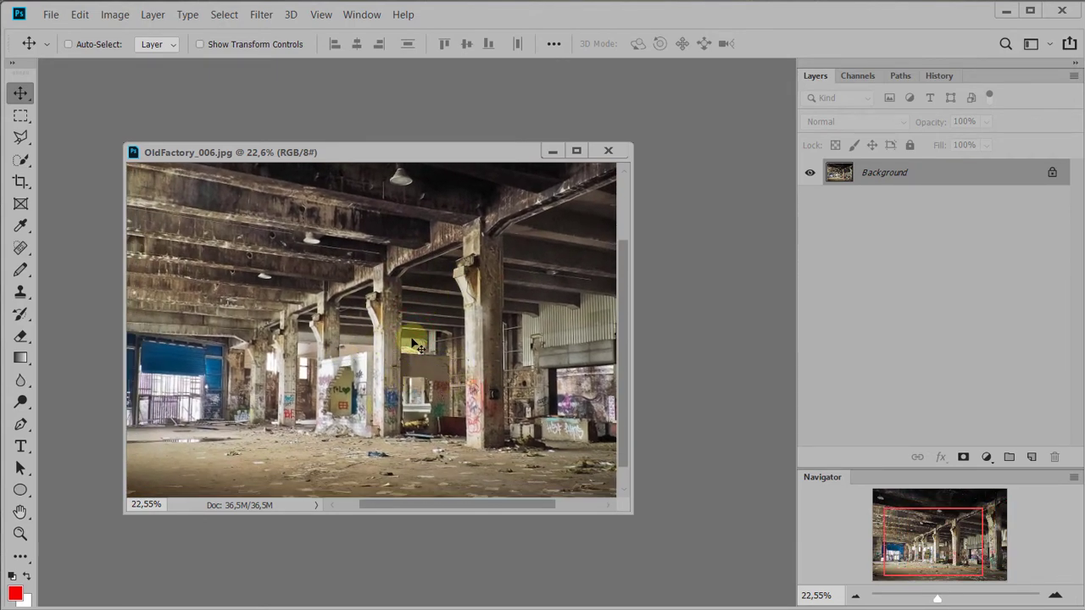
scroll(415, 346, up, 15)
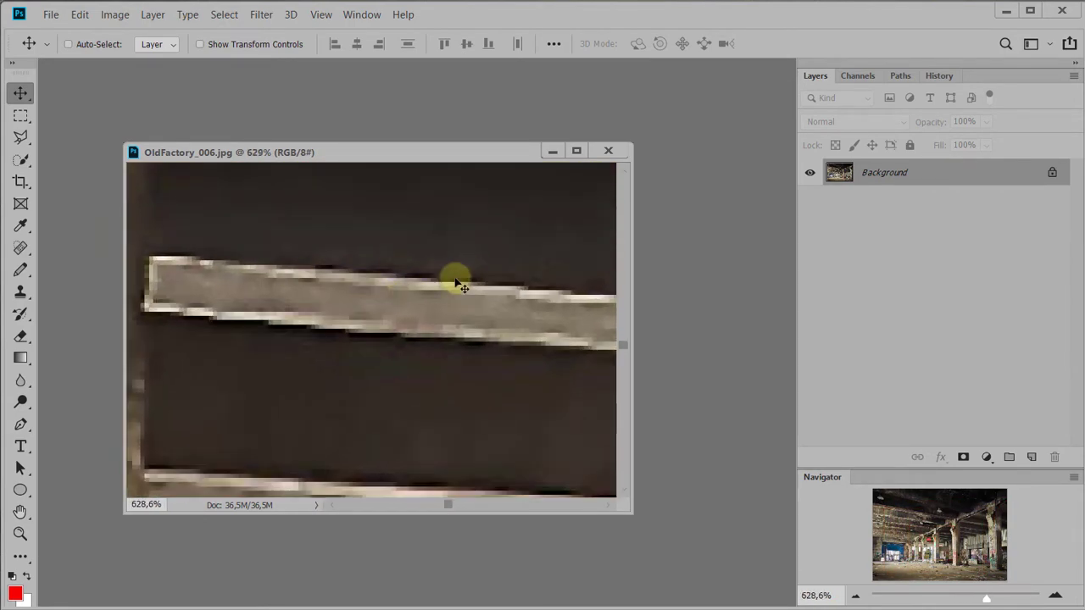
- Examine the ceiling beam pixels in OldFactory_006.jpg and locate the Pixel Grid display option
scroll(293, 288, down, 4)
scroll(516, 325, up, 2)
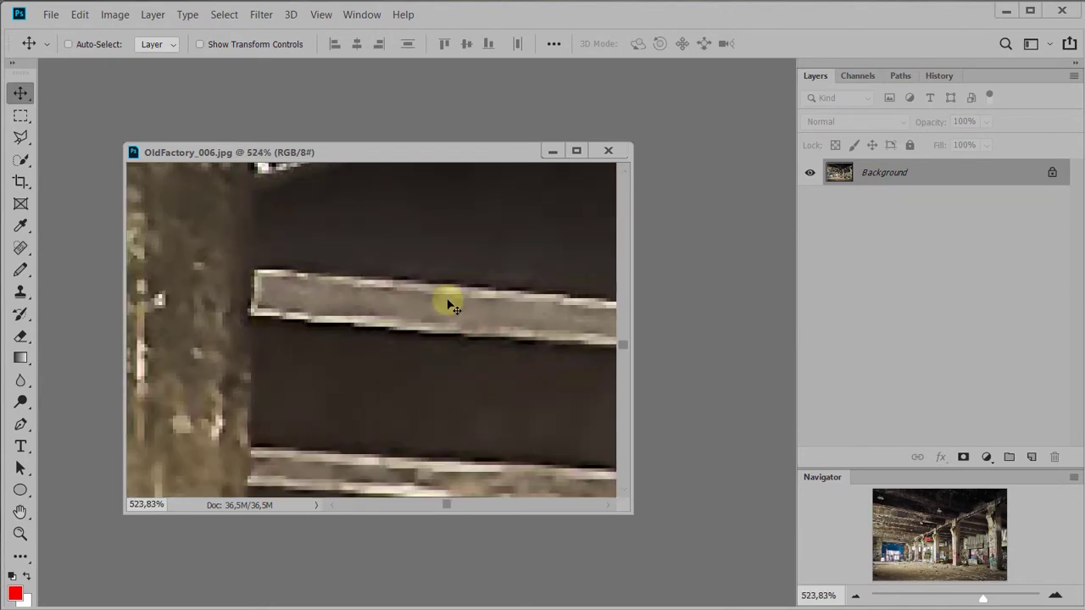
click(320, 15)
mouse_move(341, 5)
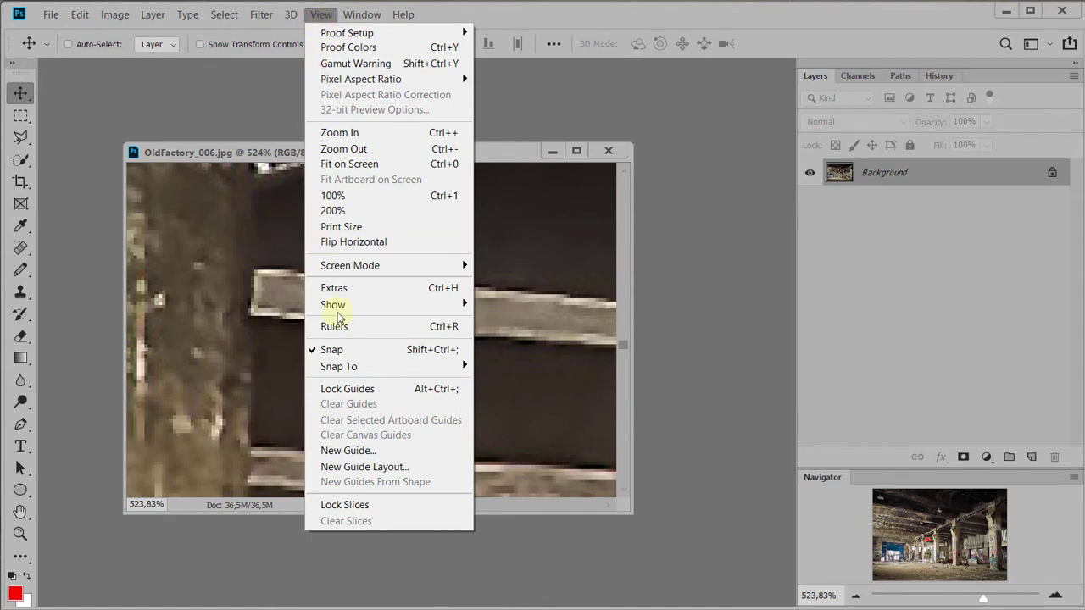
mouse_move(356, 305)
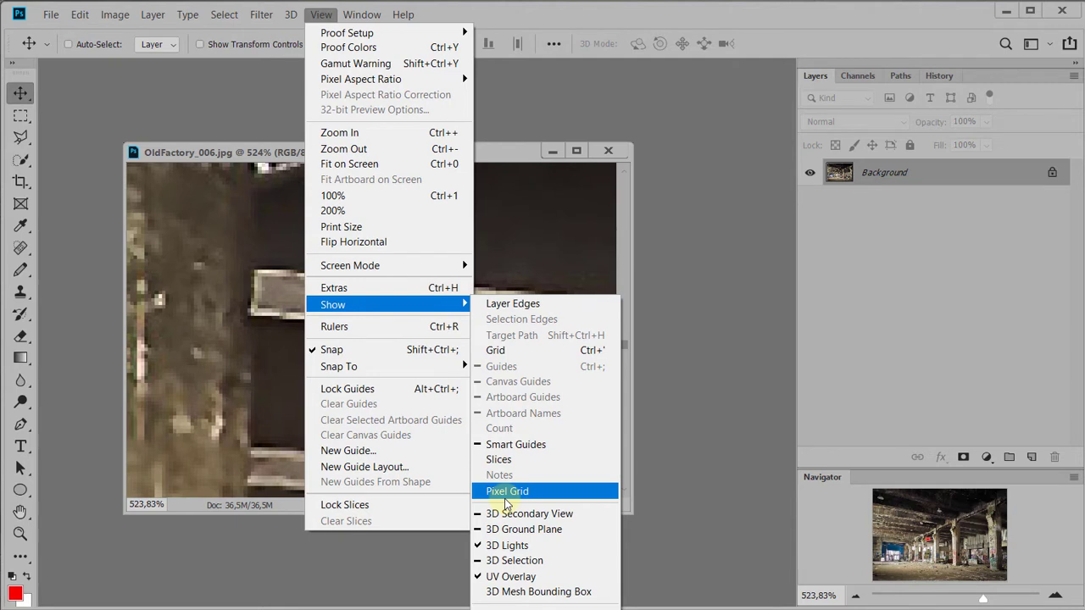
click(254, 153)
- Open the program preferences and review the General, Interface, Workspace and Tools settings
click(53, 18)
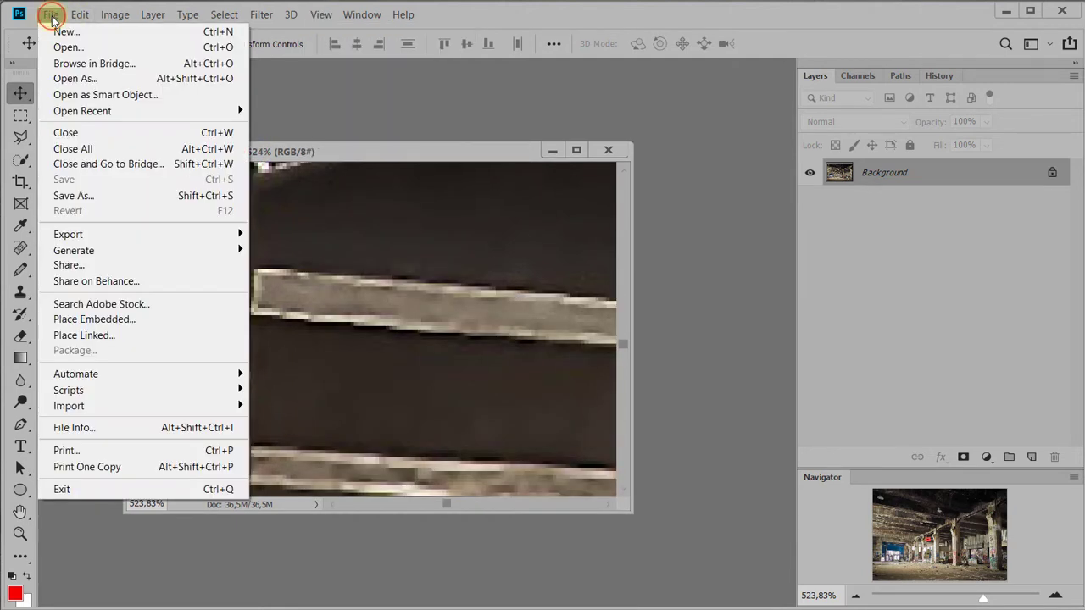
mouse_move(80, 15)
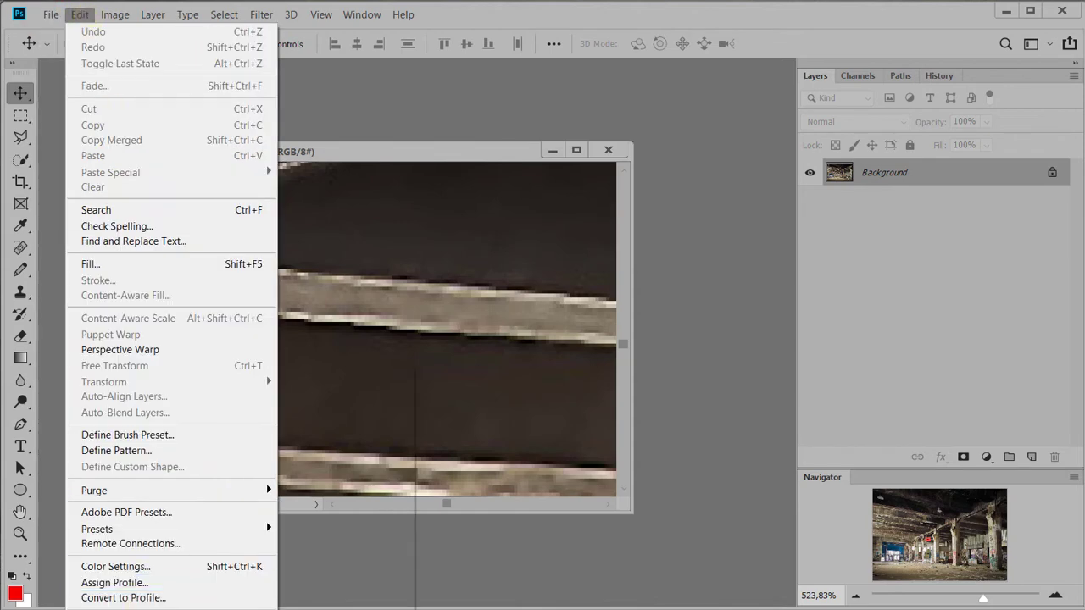
mouse_move(170, 606)
click(366, 376)
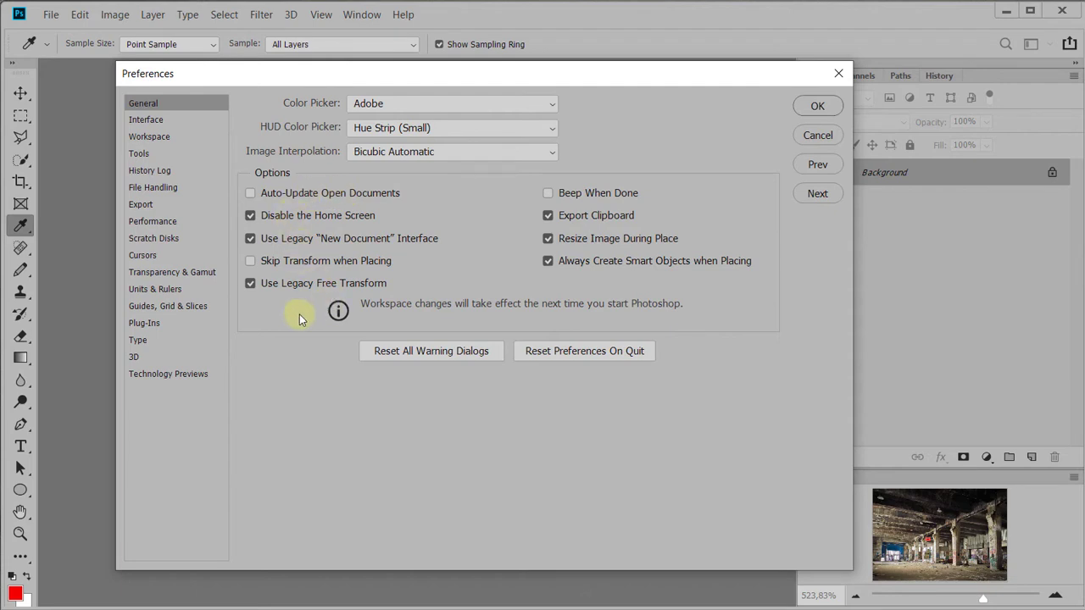
click(144, 120)
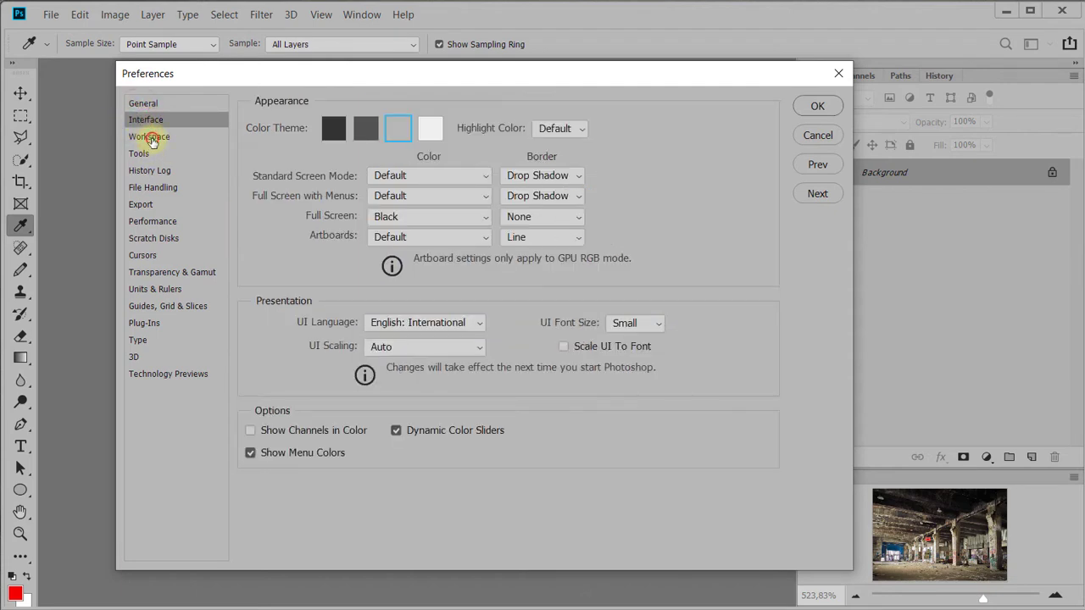
click(153, 139)
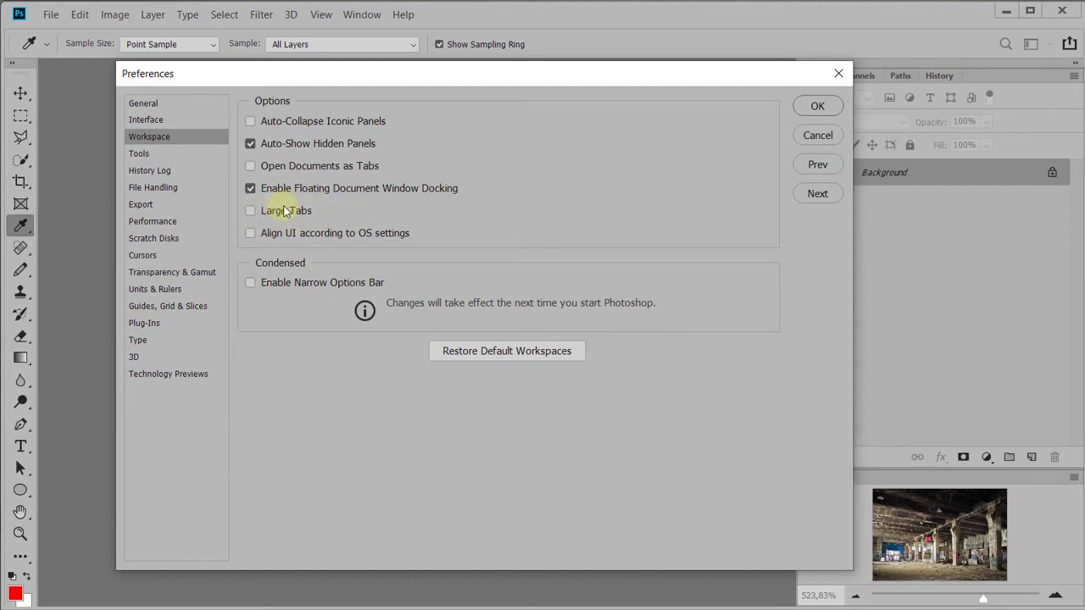
click(140, 156)
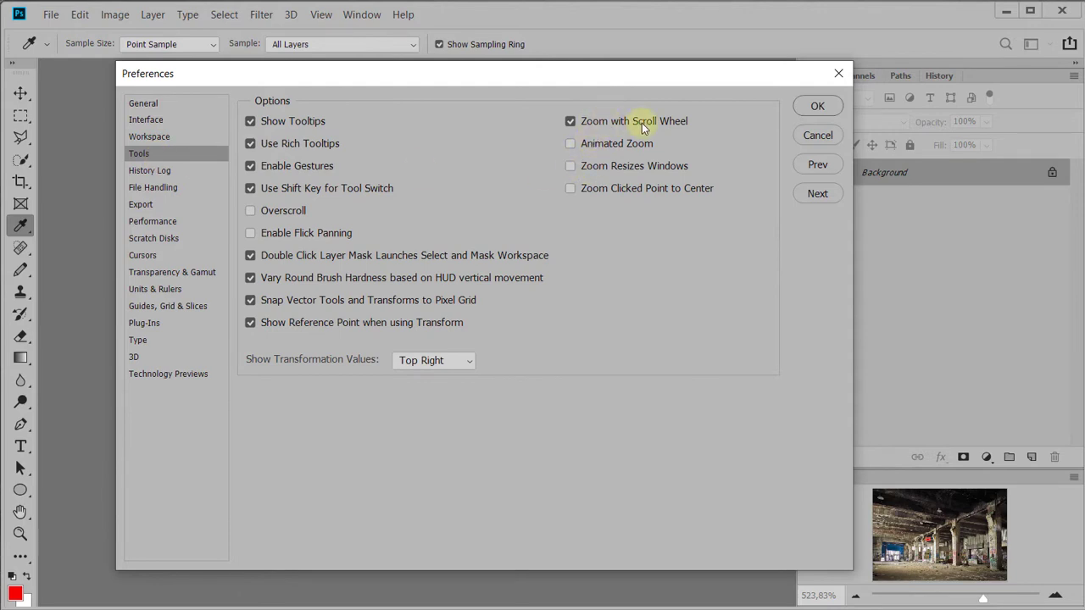
- Move the Preferences dialog aside, test scroll-wheel zooming and panning on the factory photo, and review the related Tools options
drag(627, 77, 840, 243)
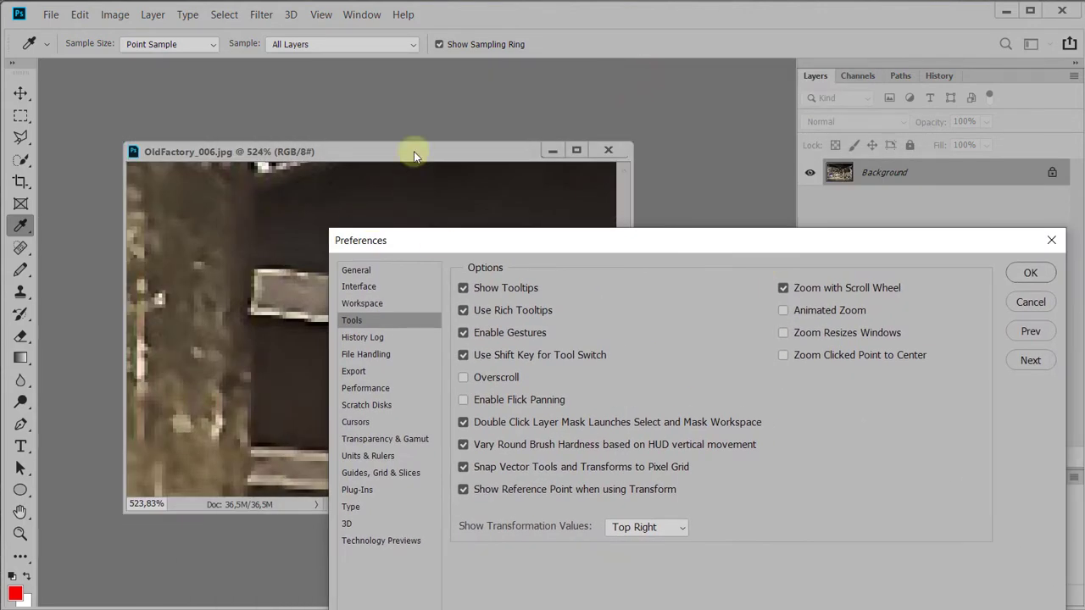
scroll(199, 309, down, 5)
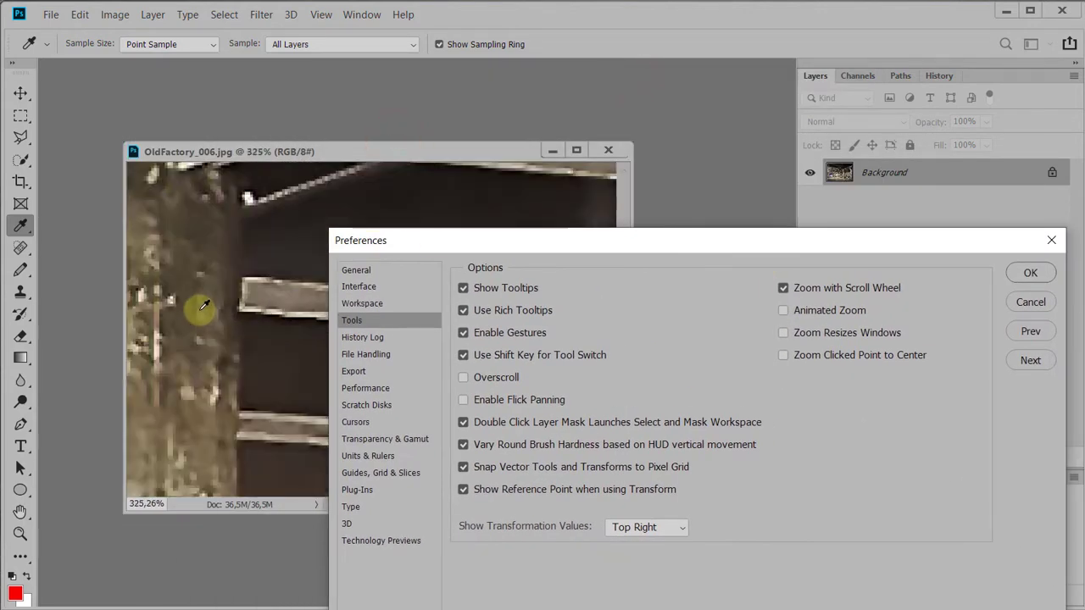
scroll(203, 307, down, 3)
drag(743, 251, 710, 238)
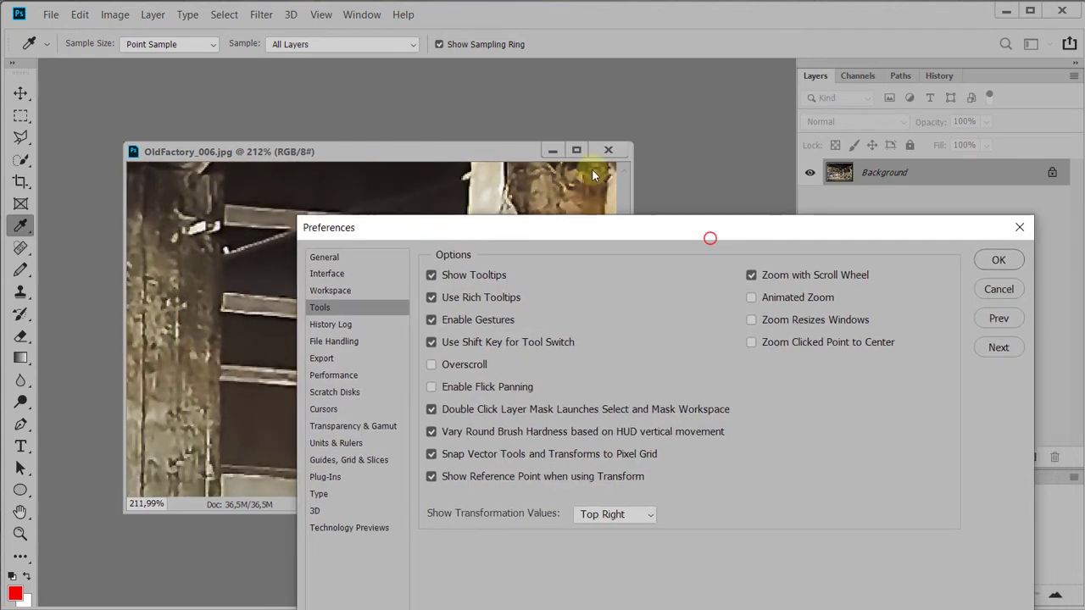
drag(593, 175, 529, 103)
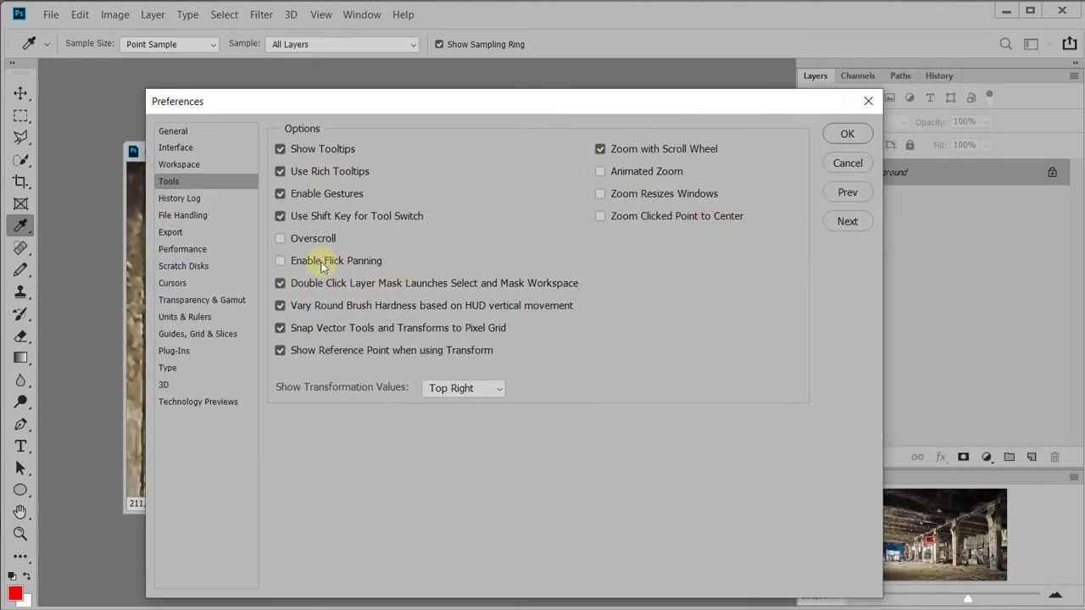
drag(491, 106, 776, 90)
drag(333, 293, 513, 337)
mouse_move(392, 318)
mouse_down()
mouse_move(281, 333)
mouse_move(412, 392)
mouse_move(254, 356)
mouse_move(291, 339)
mouse_move(345, 362)
mouse_move(204, 353)
mouse_move(398, 326)
mouse_up()
drag(810, 88, 449, 96)
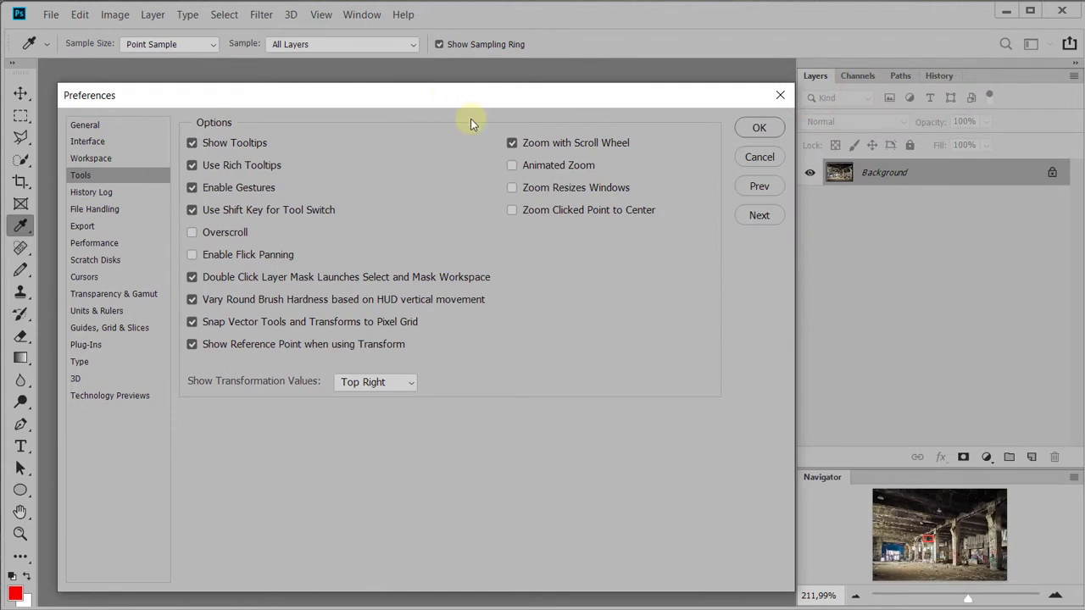
- Try the darkest interface color theme, restore the light gray theme and confirm the preferences
click(87, 158)
click(85, 141)
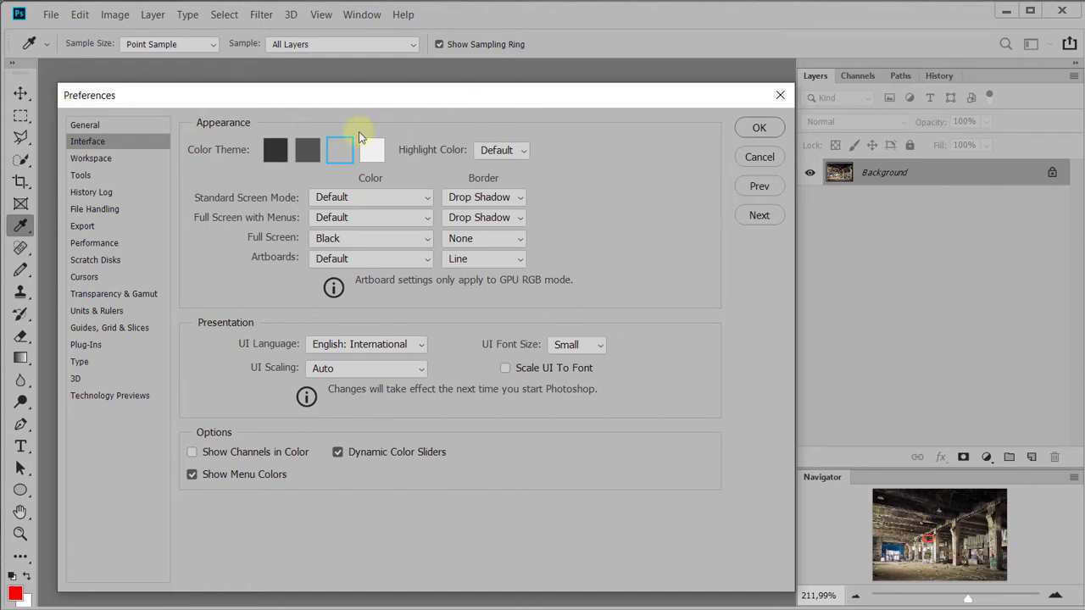
click(275, 155)
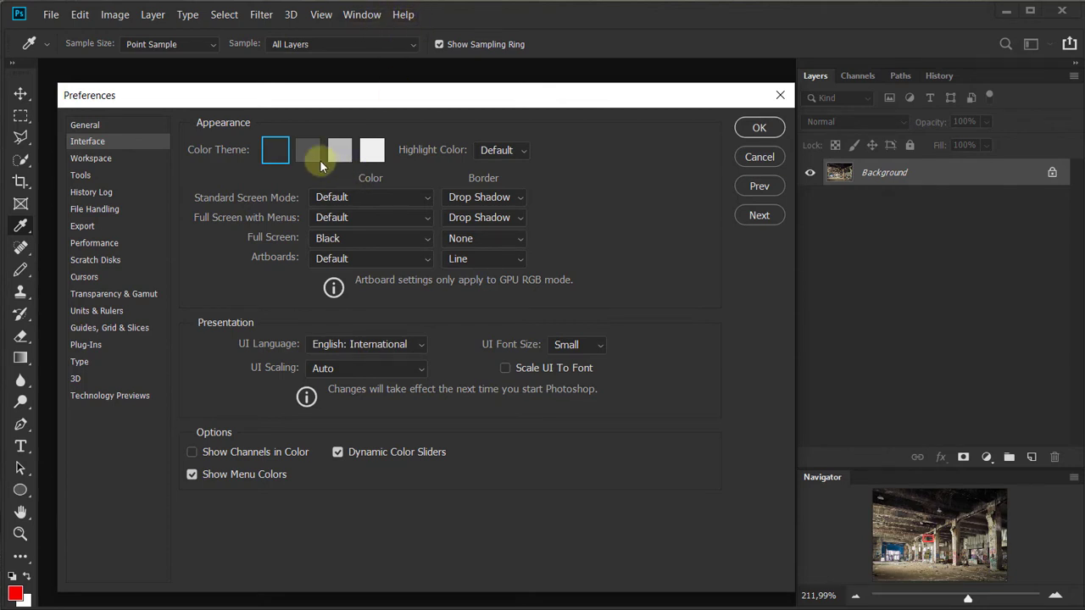
click(341, 151)
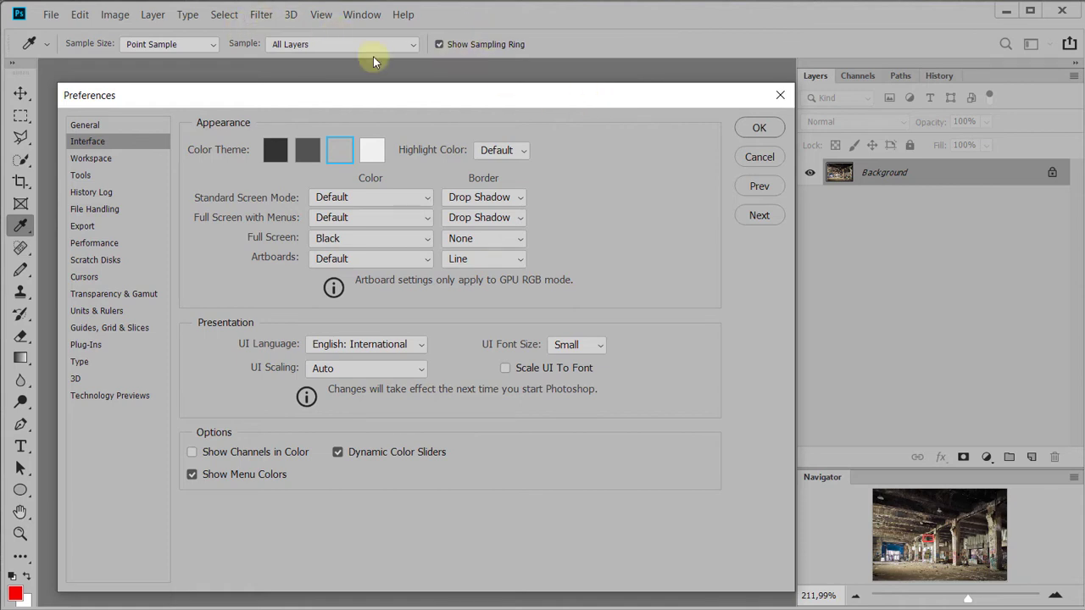
drag(733, 104, 744, 95)
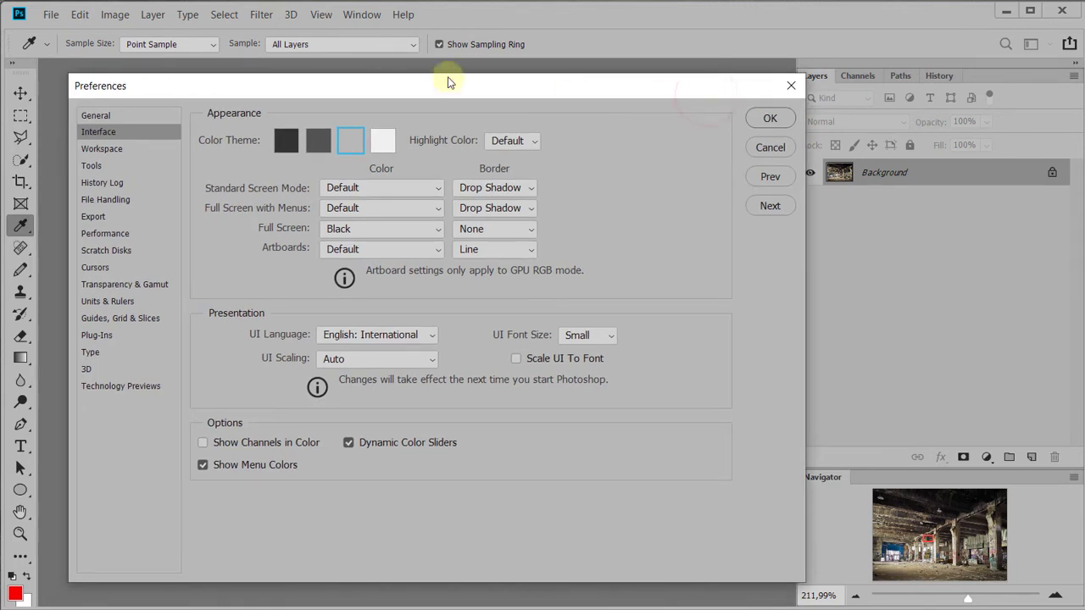
click(776, 118)
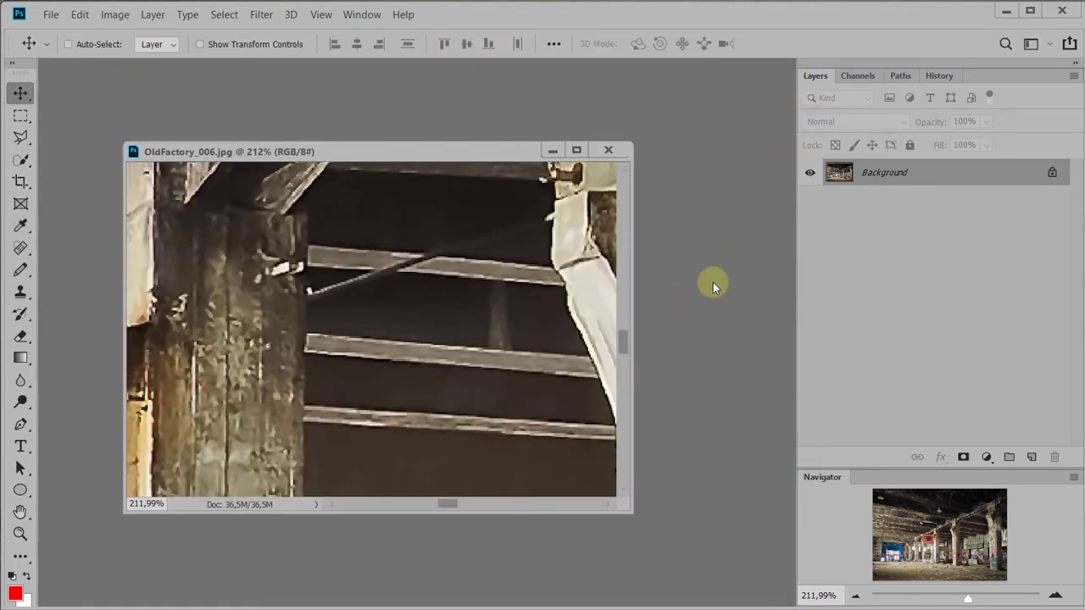
- Move the OldFactory_006.jpg window slightly higher and show the whole photo at 14.8% magnification
drag(463, 151, 460, 118)
scroll(463, 331, down, 2)
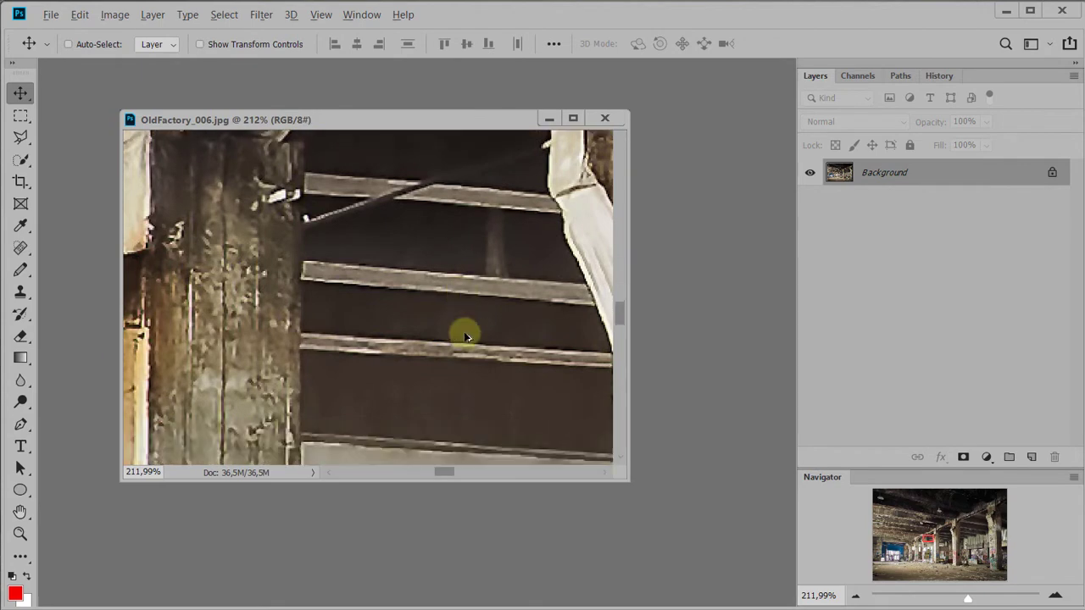
scroll(464, 337, down, 10)
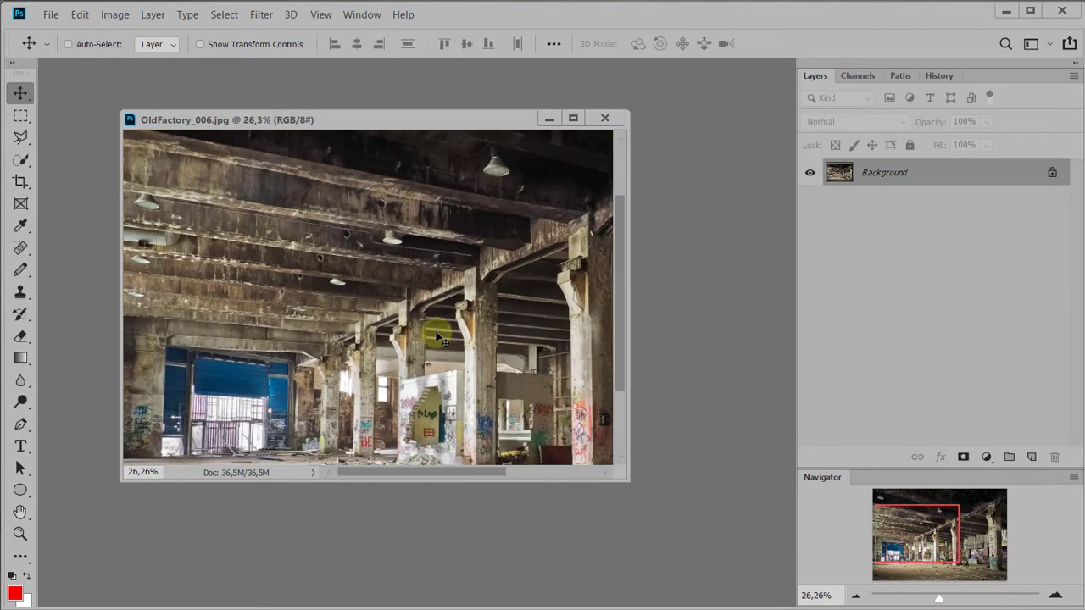
- Review the document's channels, paths and history, and return to its layers
click(859, 75)
click(900, 75)
click(939, 76)
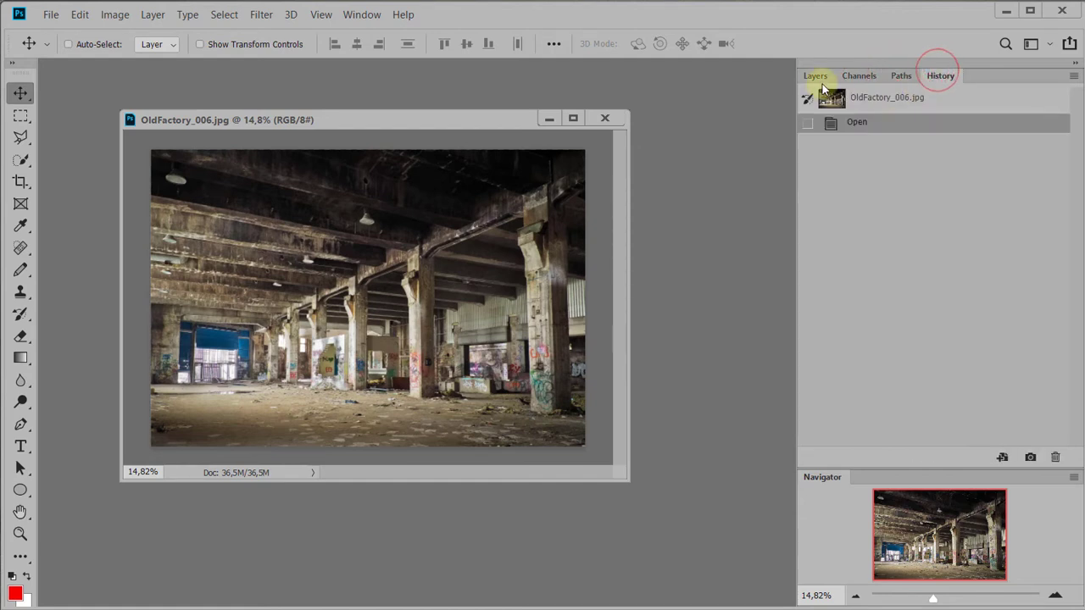
click(818, 77)
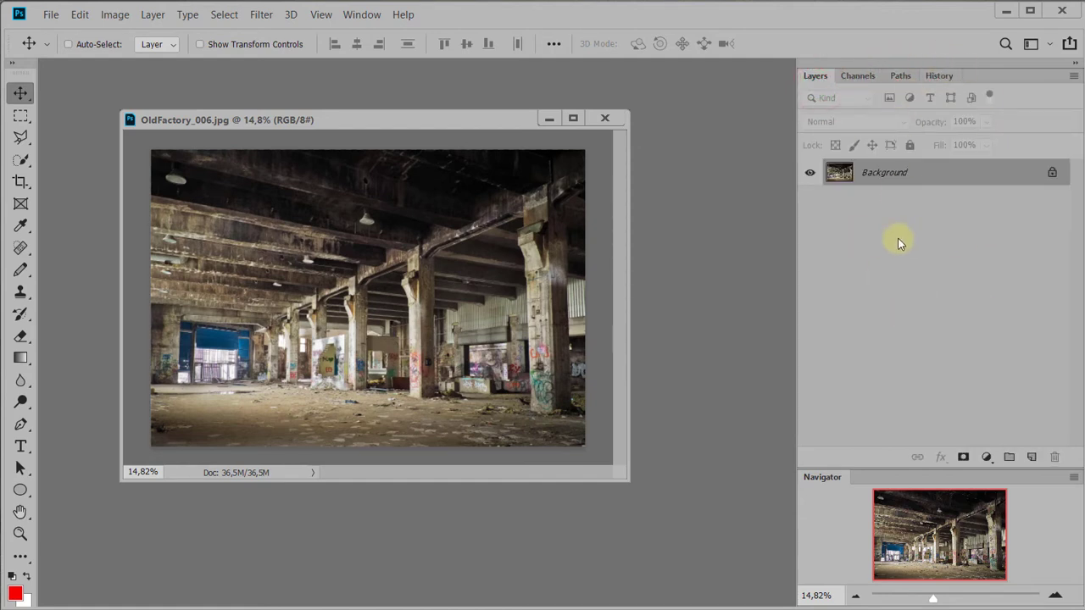
- Look through the available adjustment layer types, and try adding a layer group before undoing it
click(988, 458)
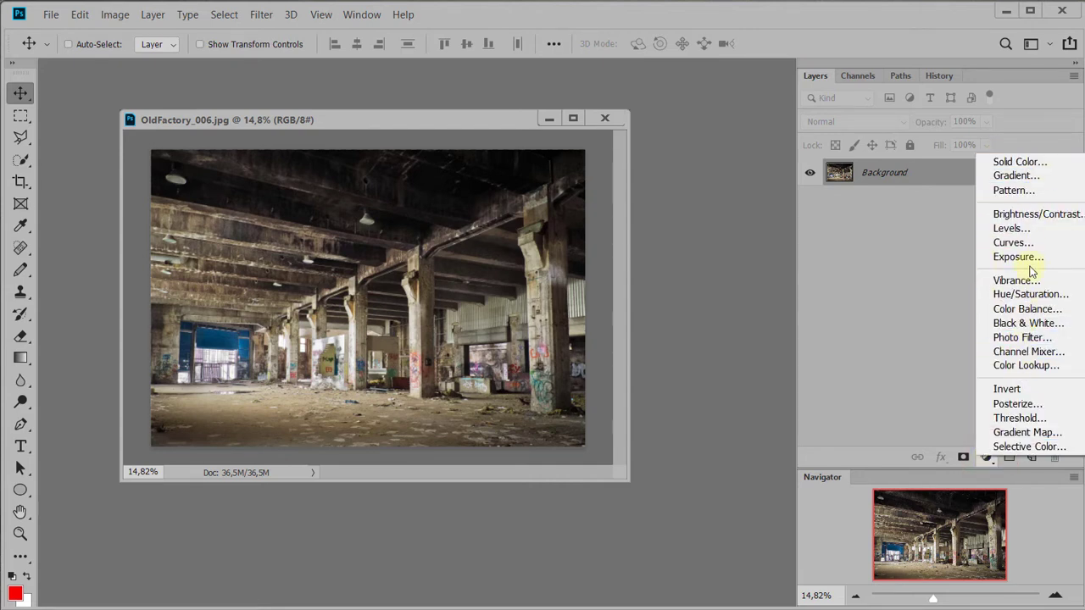
click(910, 342)
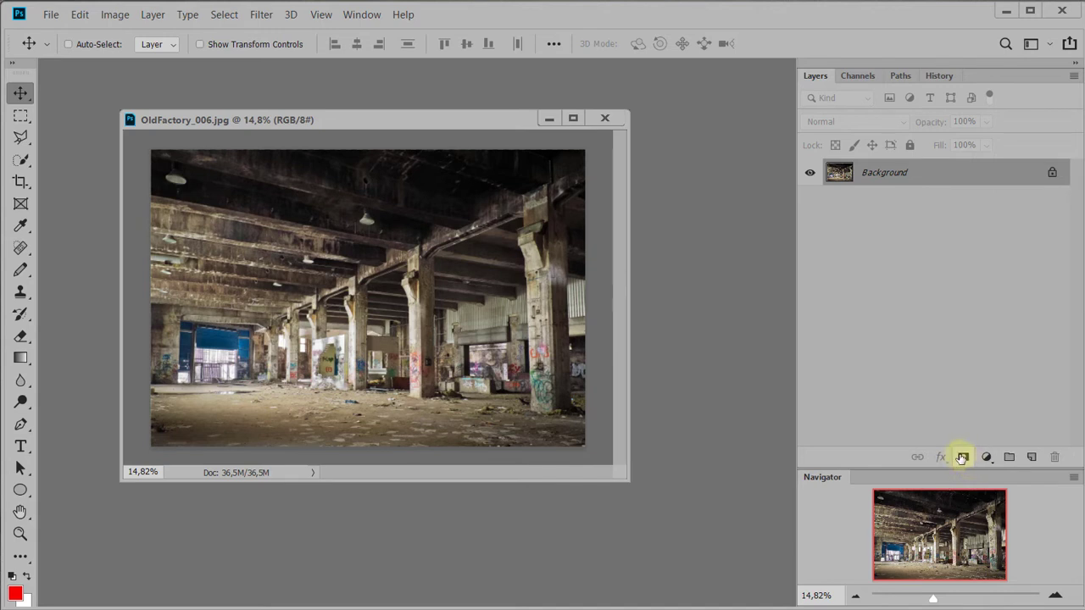
click(1007, 458)
key(ctrl+z)
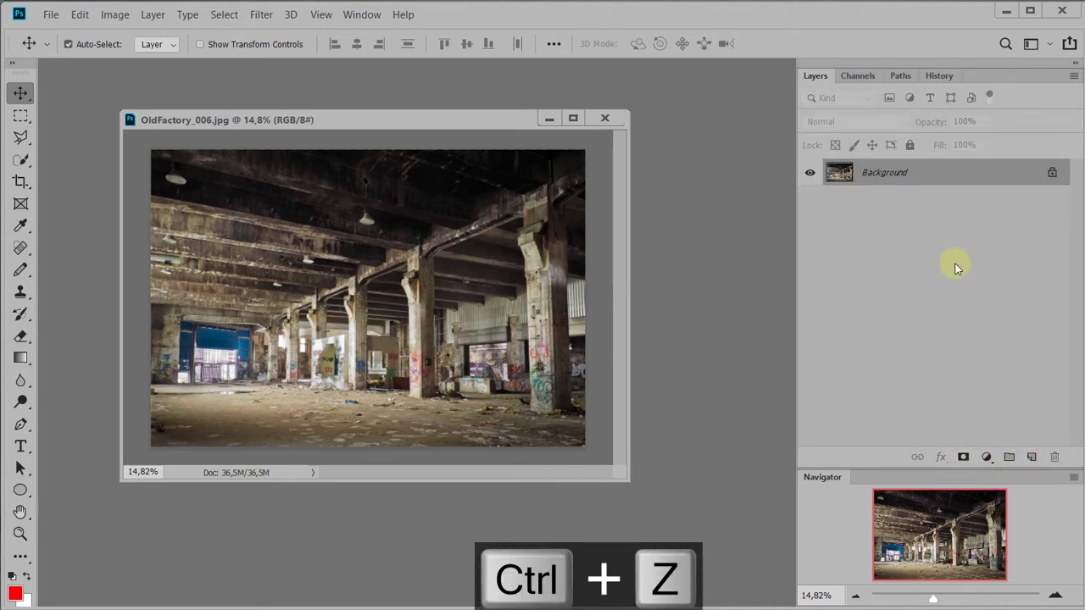
click(986, 457)
click(929, 305)
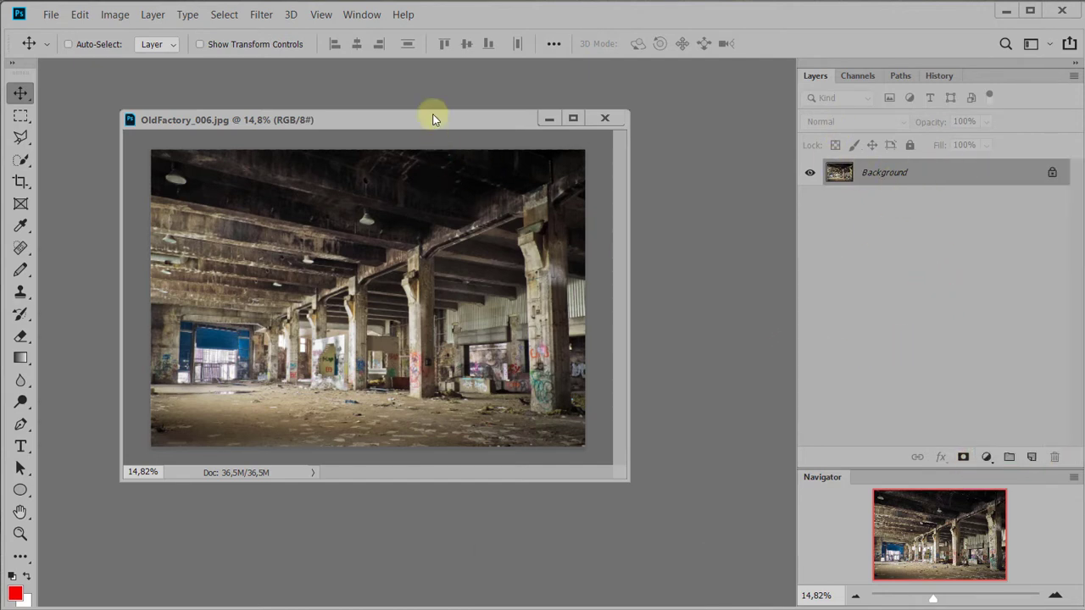
- Reposition the floating OldFactory_006.jpg window closer to the upper corner of the workspace beside the tools
drag(433, 113, 404, 115)
click(690, 401)
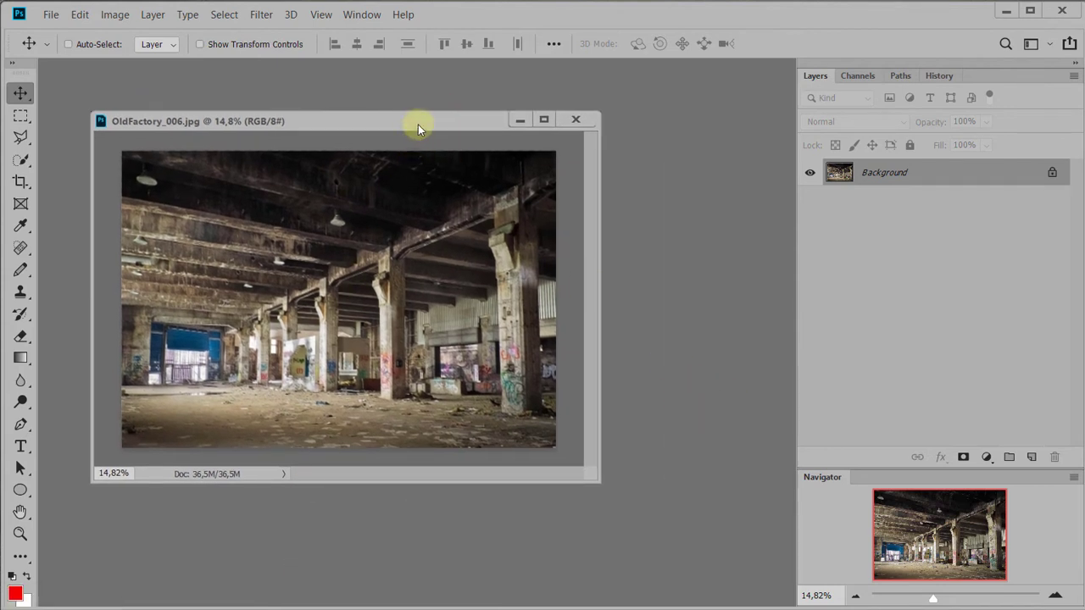
drag(417, 125, 423, 107)
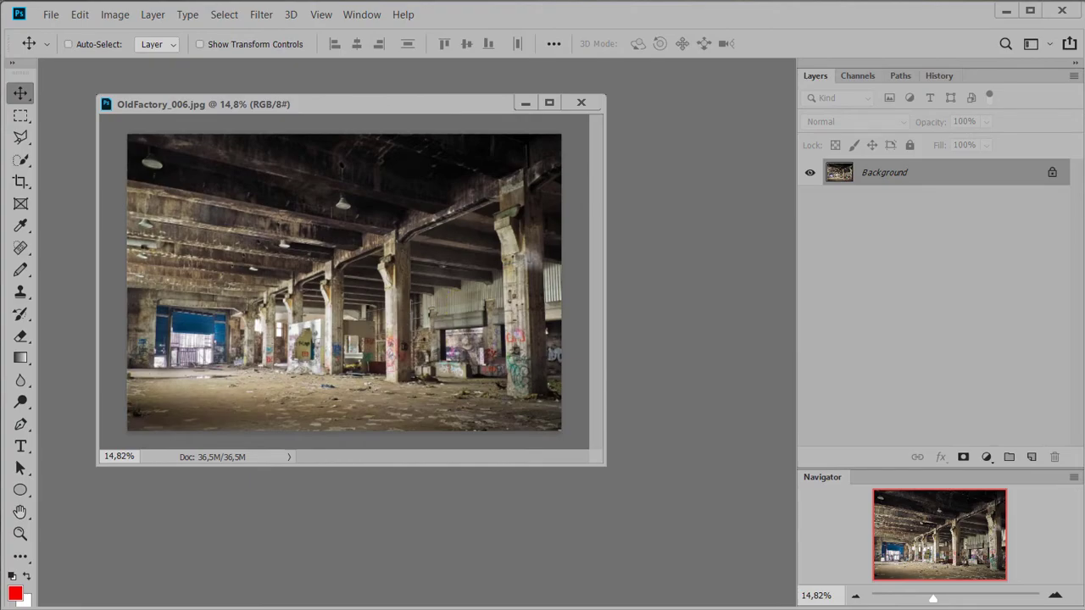
- Try to place OldFactory_005.jpg from the Resources folder into the OldFactory_006.jpg document as a Smart Object
key(alt+Tab)
click(804, 394)
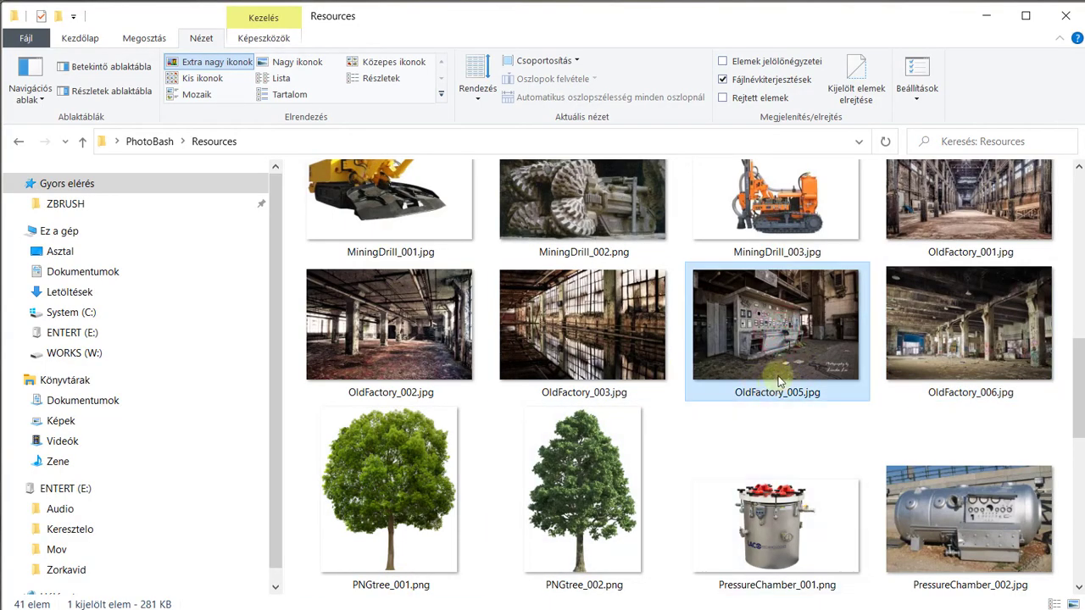
click(793, 342)
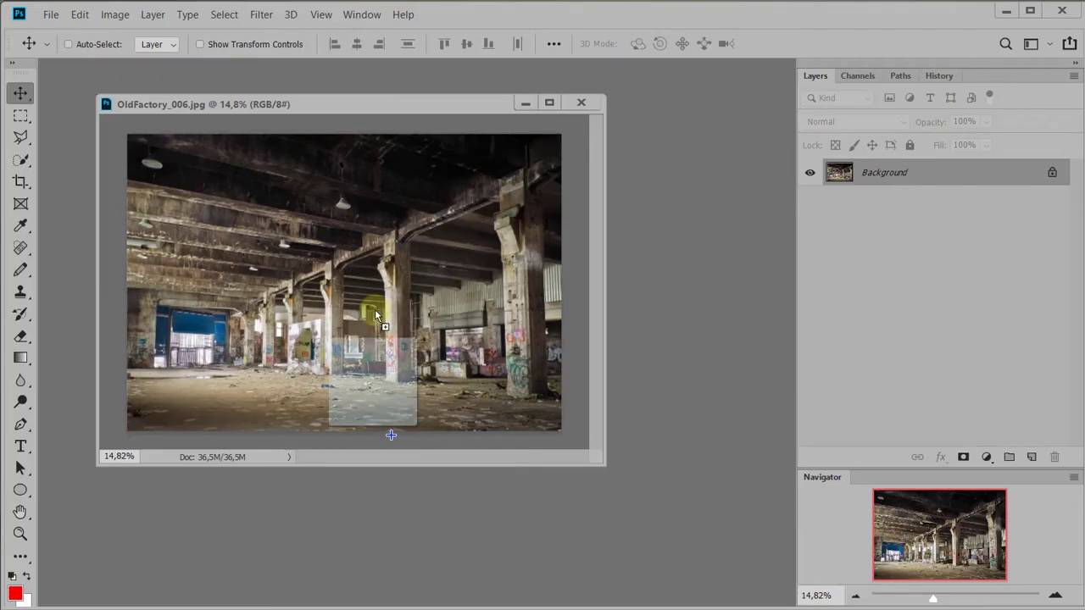
drag(387, 431, 440, 467)
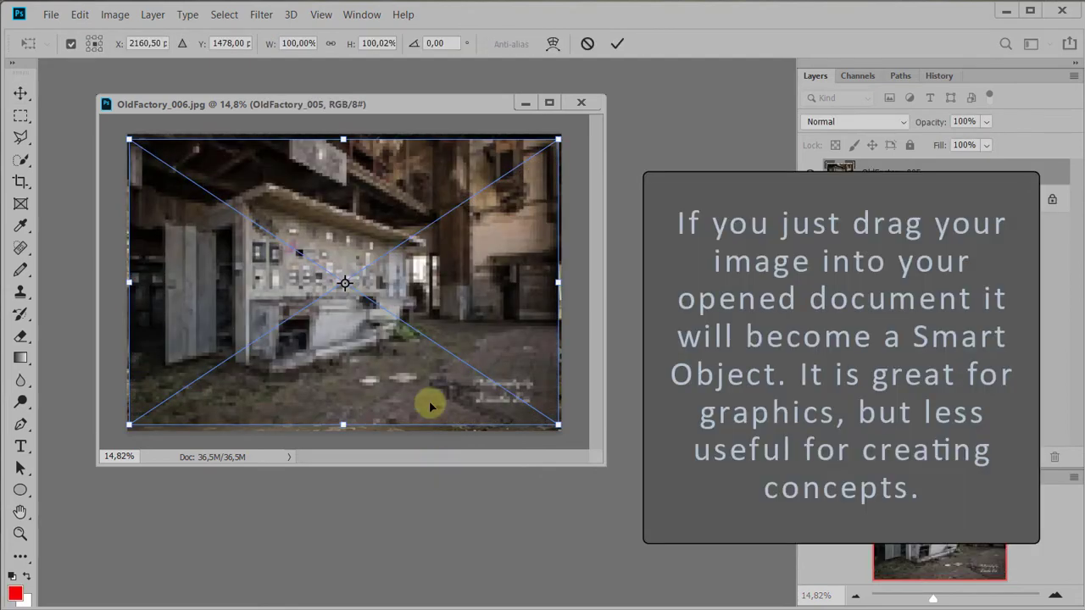
key(Escape)
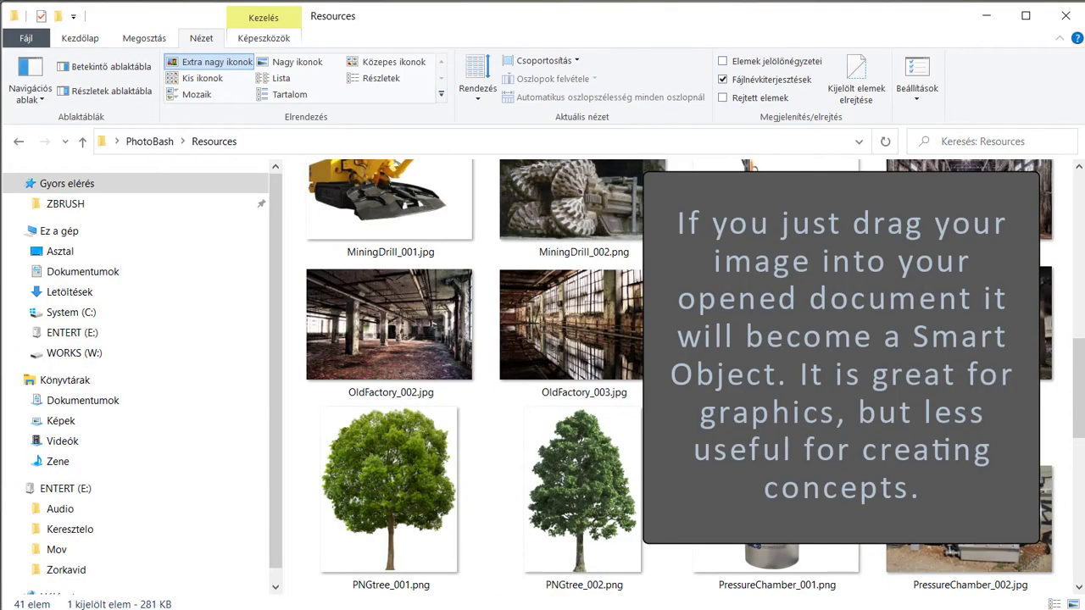
- Open OldFactory_005.jpg from the Resources folder as a separate floating document and arrange it overlapping the OldFactory_006.jpg window
drag(777, 325, 602, 528)
drag(390, 83, 641, 102)
drag(794, 106, 621, 148)
drag(308, 102, 255, 86)
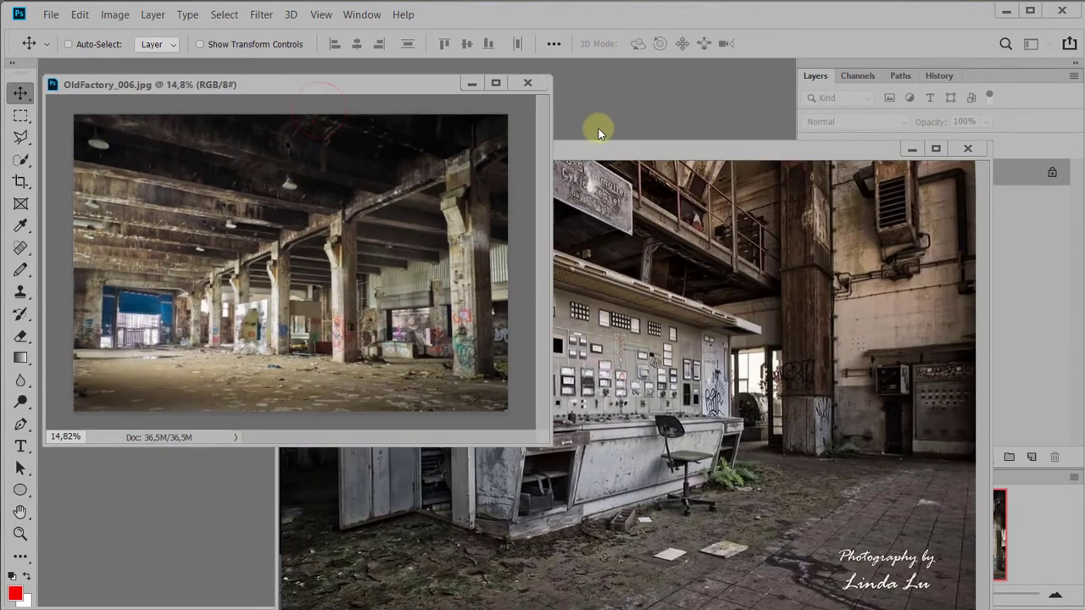
drag(606, 151, 497, 124)
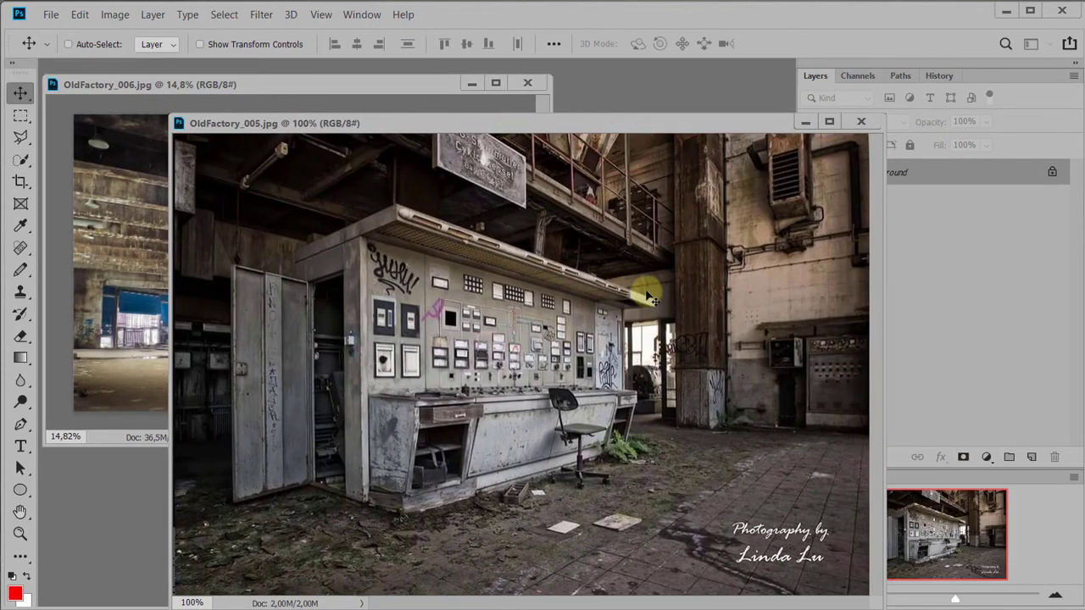
- Start a Polygonal Lasso outline around the control booth in OldFactory_005.jpg, tracing the far end of the desk up to the booth wall
key(l)
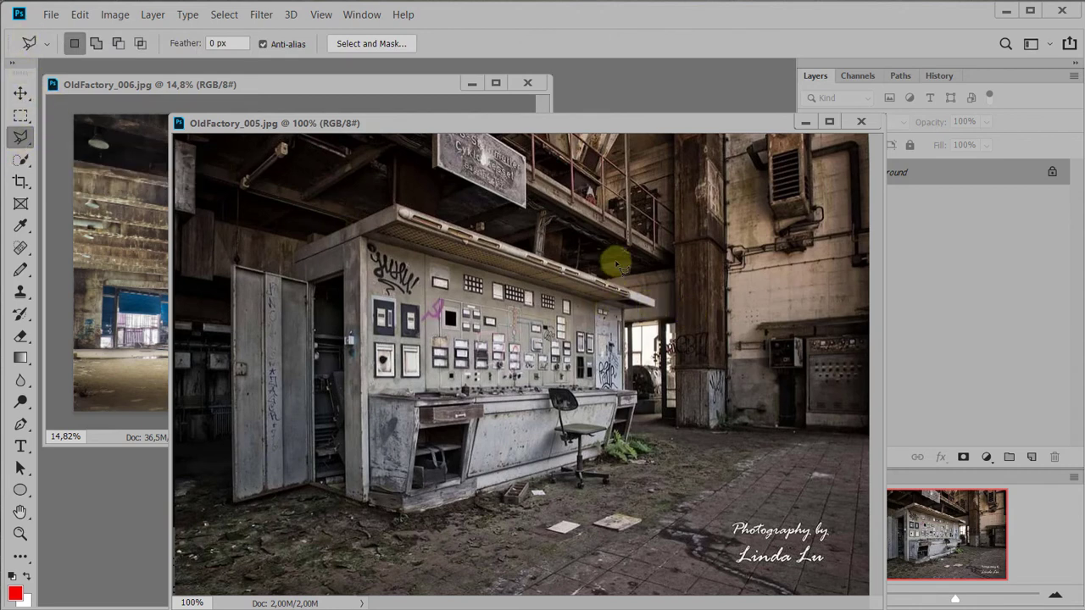
click(663, 122)
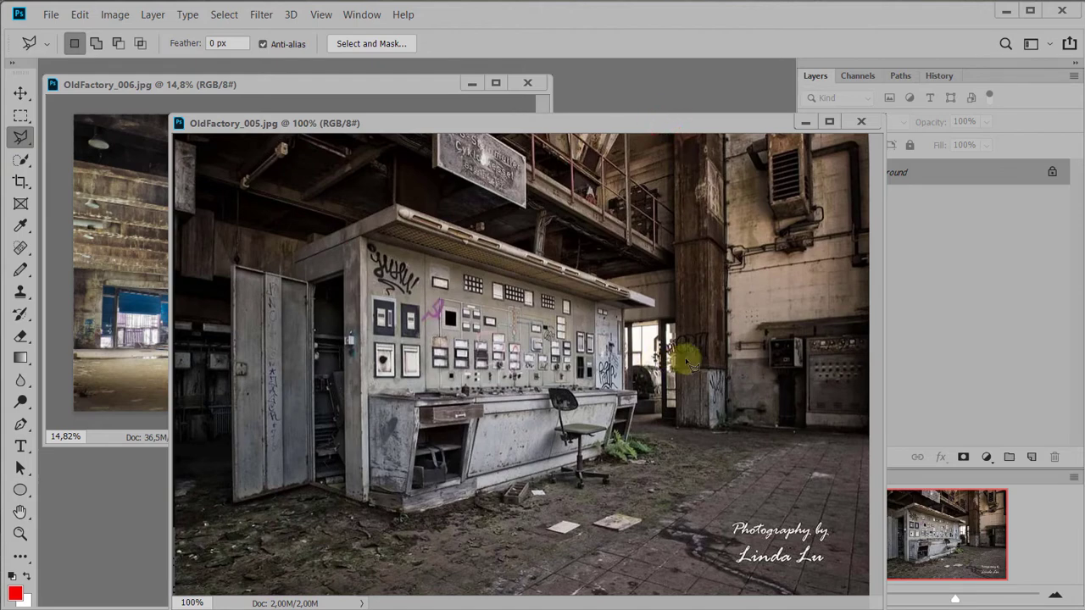
drag(680, 121, 625, 112)
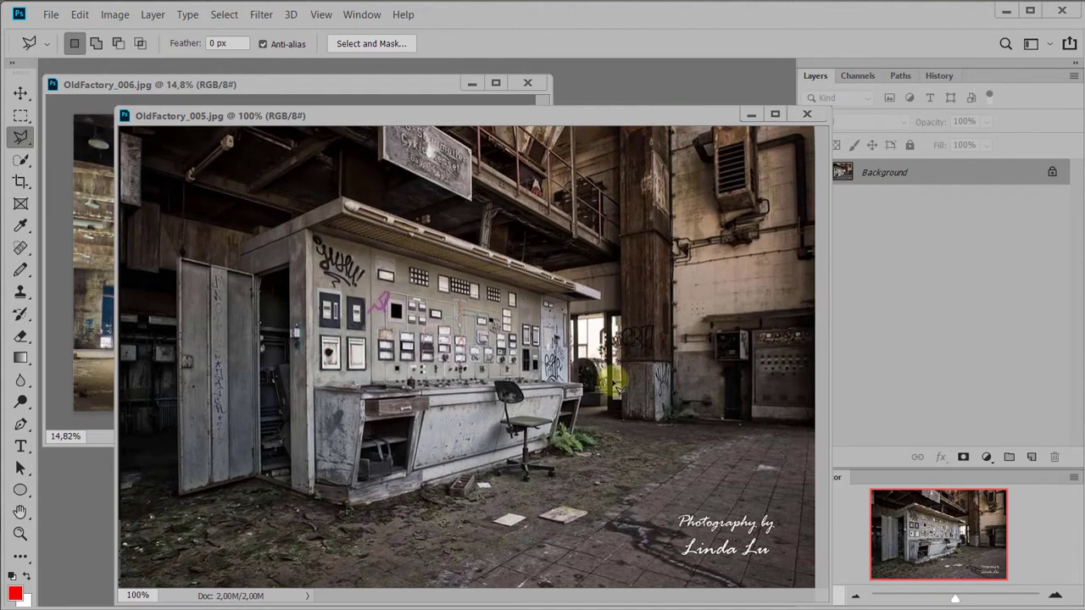
scroll(603, 385, up, 3)
scroll(603, 385, up, 3)
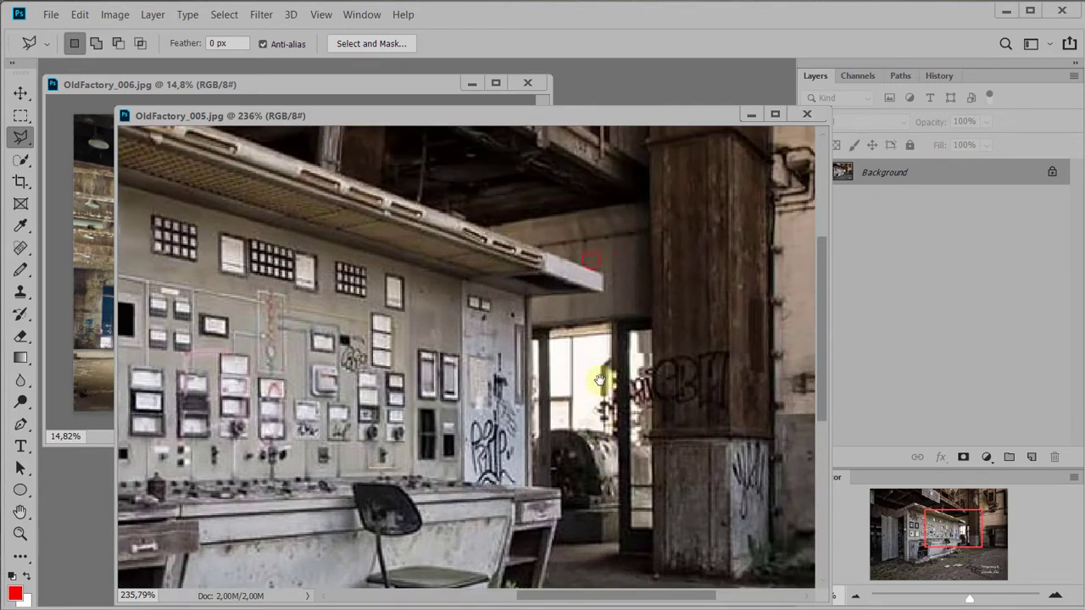
scroll(564, 428, up, 4)
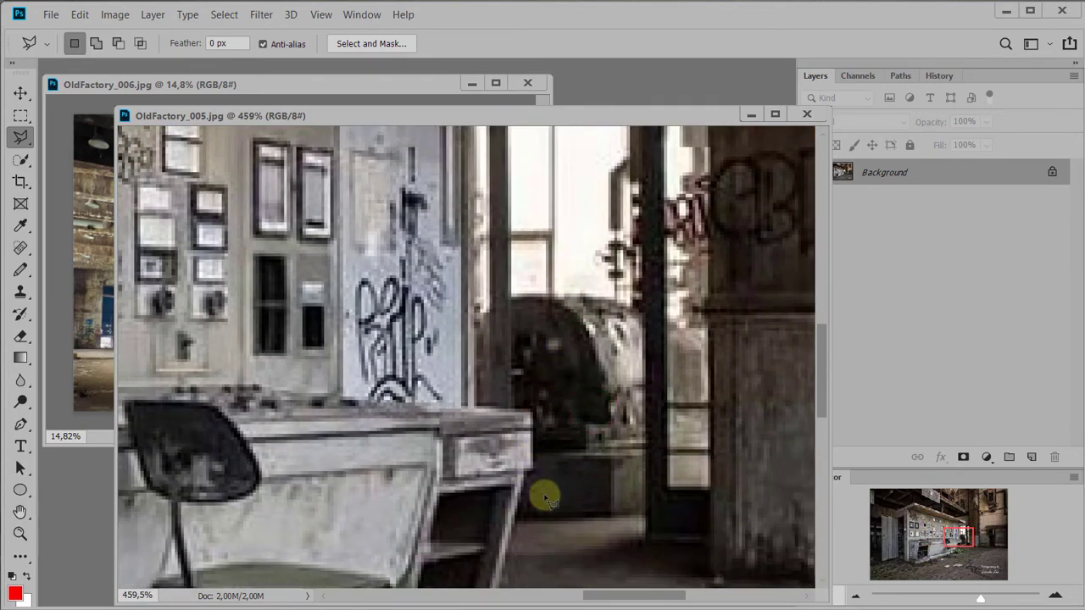
click(547, 481)
click(543, 411)
click(483, 400)
- Continue the lasso outline up the booth's far wall, around the canopy tip and along the roof edge to its front corner
scroll(514, 355, up, 5)
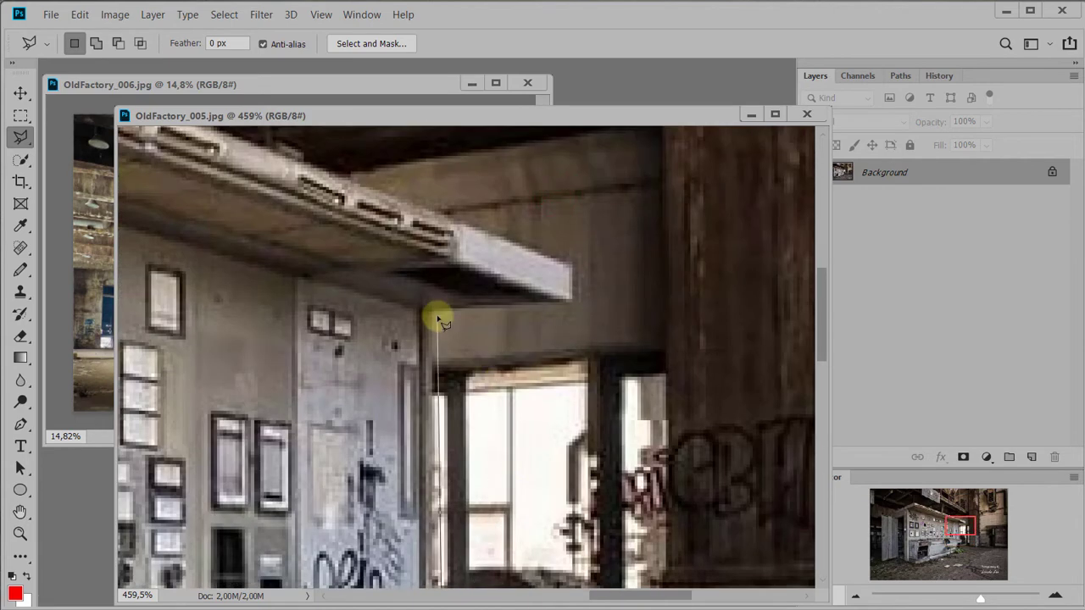
click(445, 315)
click(593, 305)
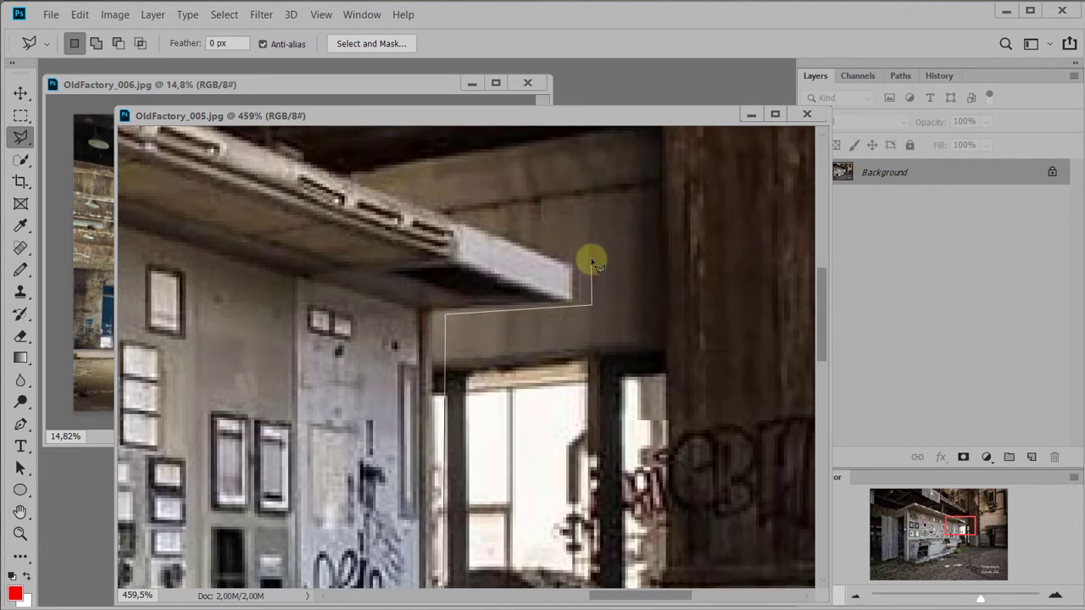
click(589, 257)
drag(588, 258, 950, 439)
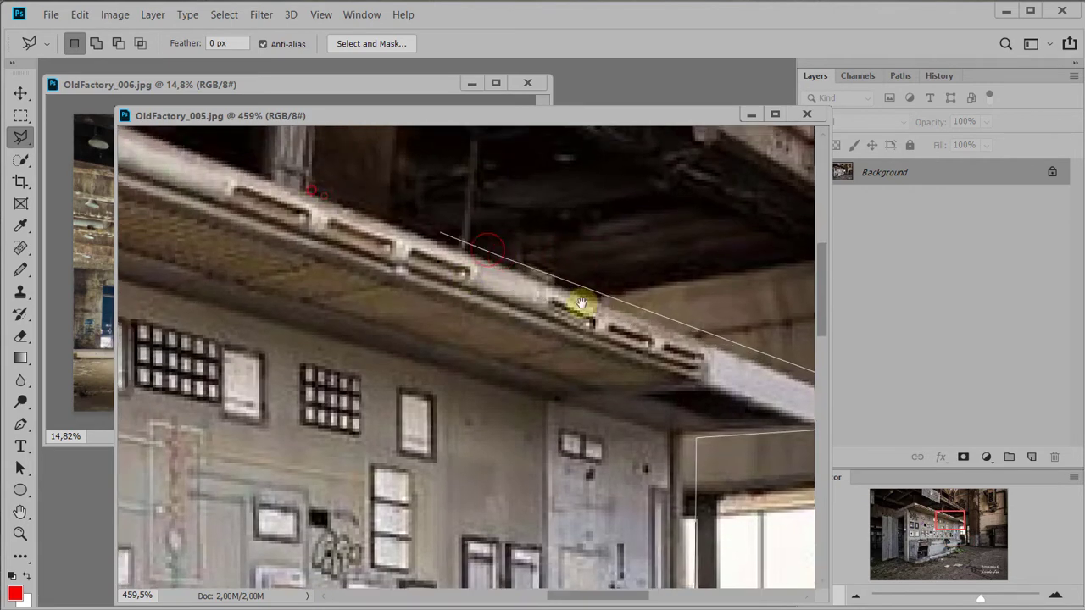
scroll(508, 271, up, 3)
scroll(509, 271, left, 5)
scroll(296, 212, up, 3)
scroll(295, 213, left, 6)
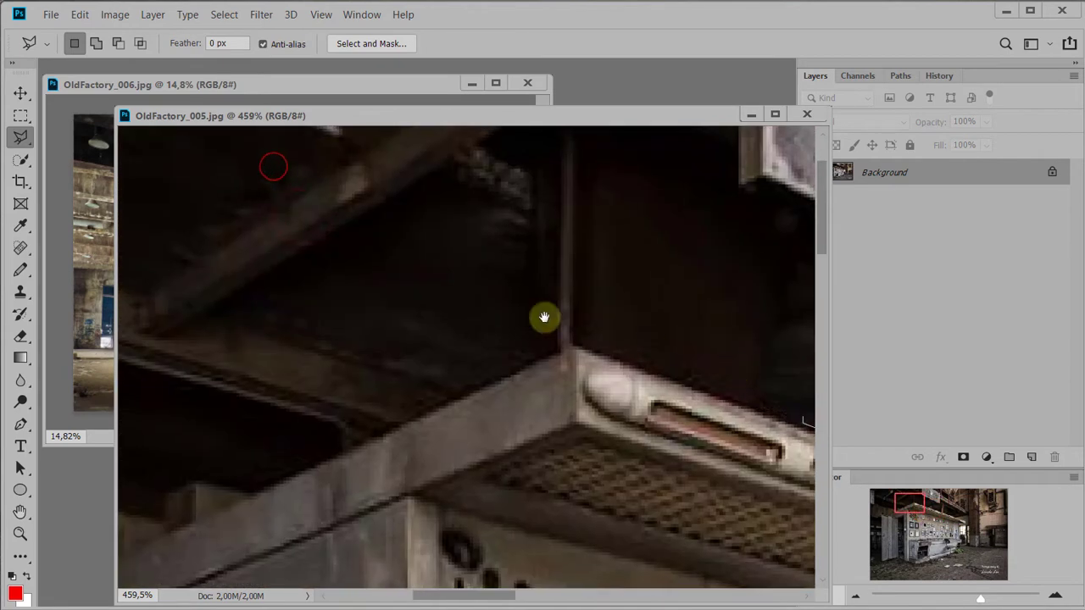
click(566, 326)
- Continue the lasso outline along the booth's side roof edge, over the open metal door and down the door's outer edge
scroll(394, 373, down, 2)
scroll(394, 373, left, 5)
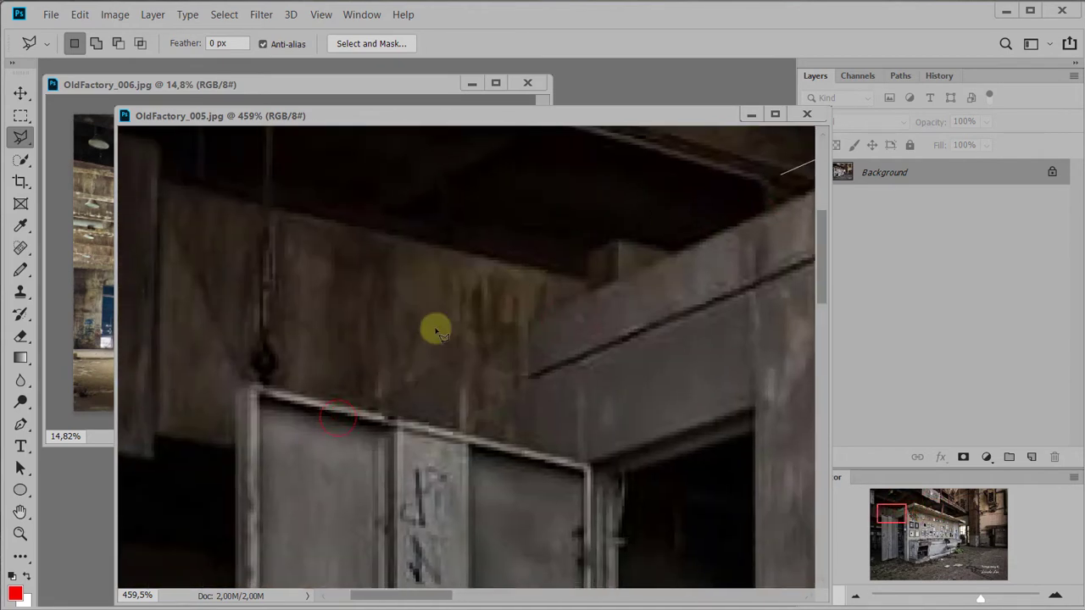
click(501, 313)
click(500, 433)
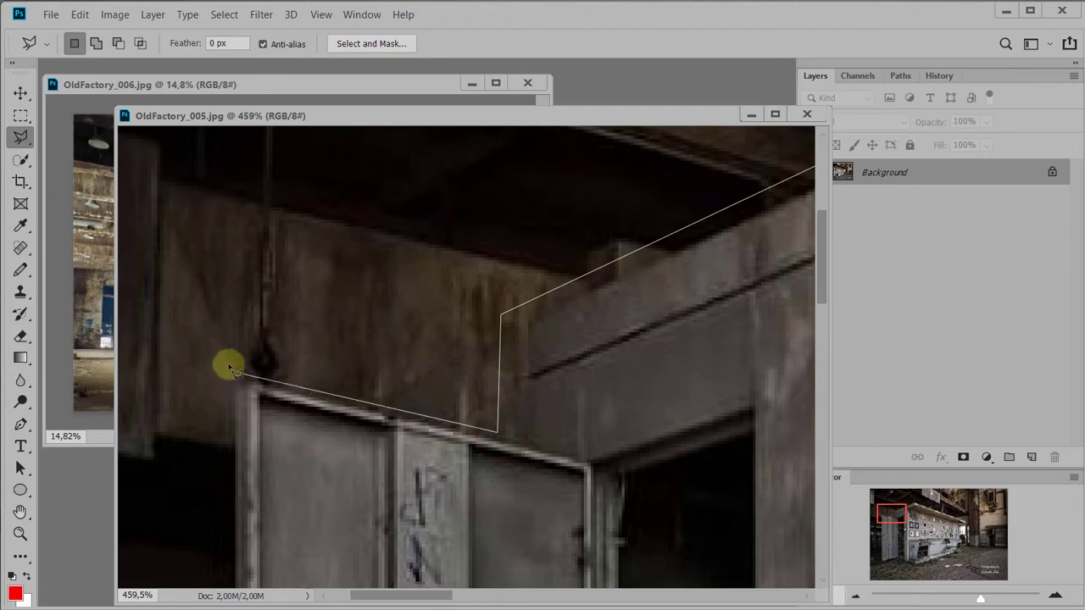
click(225, 364)
scroll(249, 406, down, 3)
scroll(249, 407, left, 2)
click(266, 412)
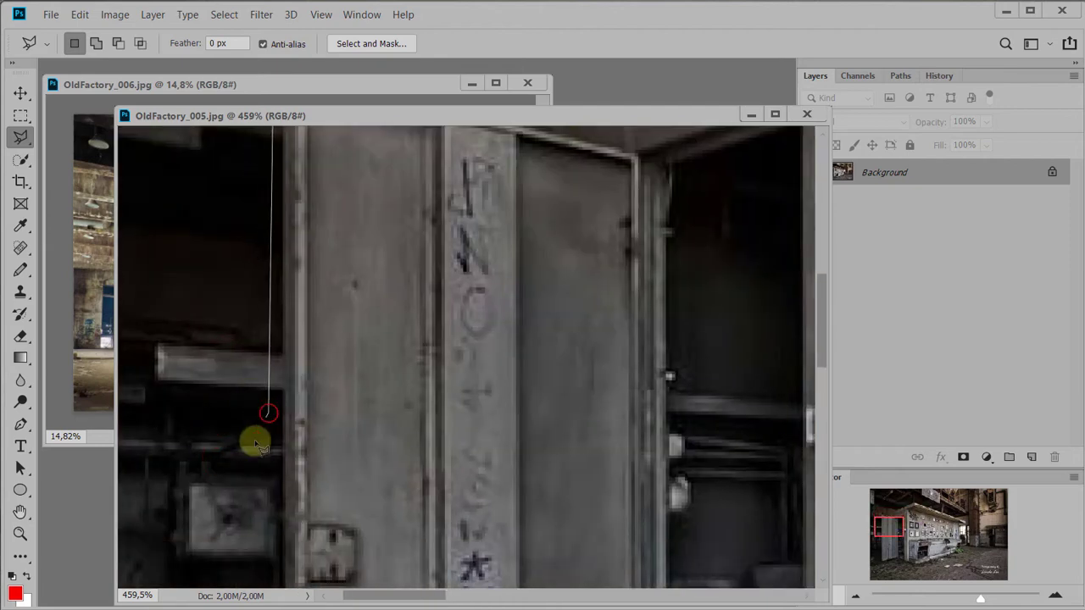
scroll(255, 440, down, 3)
drag(283, 453, 288, 254)
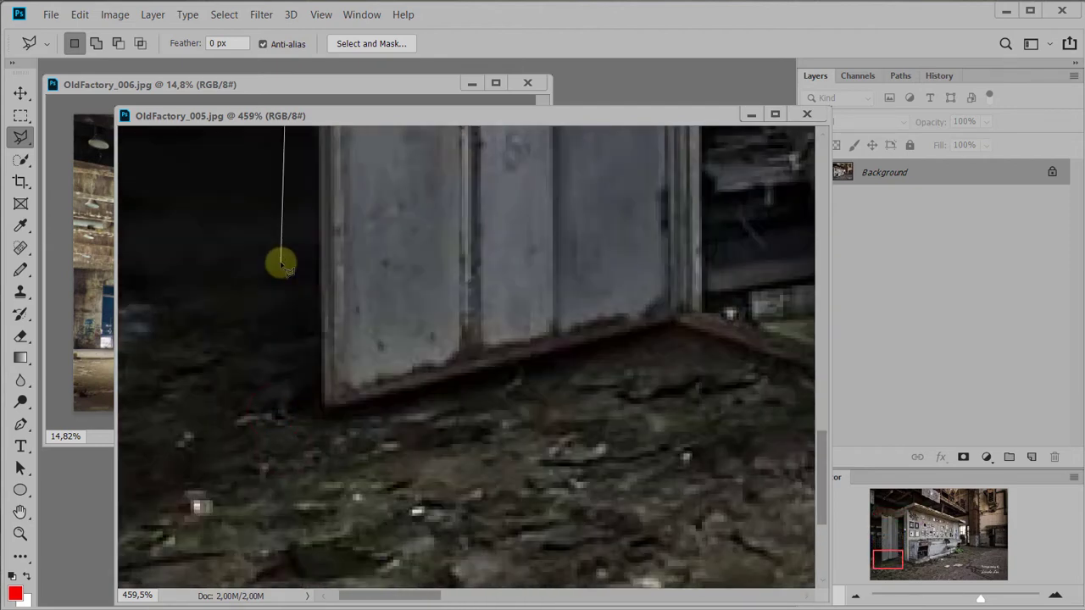
- Complete the lasso selection below the metal door and around the floor in front of the desk, closing it at the starting point
key(ctrl+minus)
key(ctrl+minus)
key(ctrl+minus)
key(ctrl+minus)
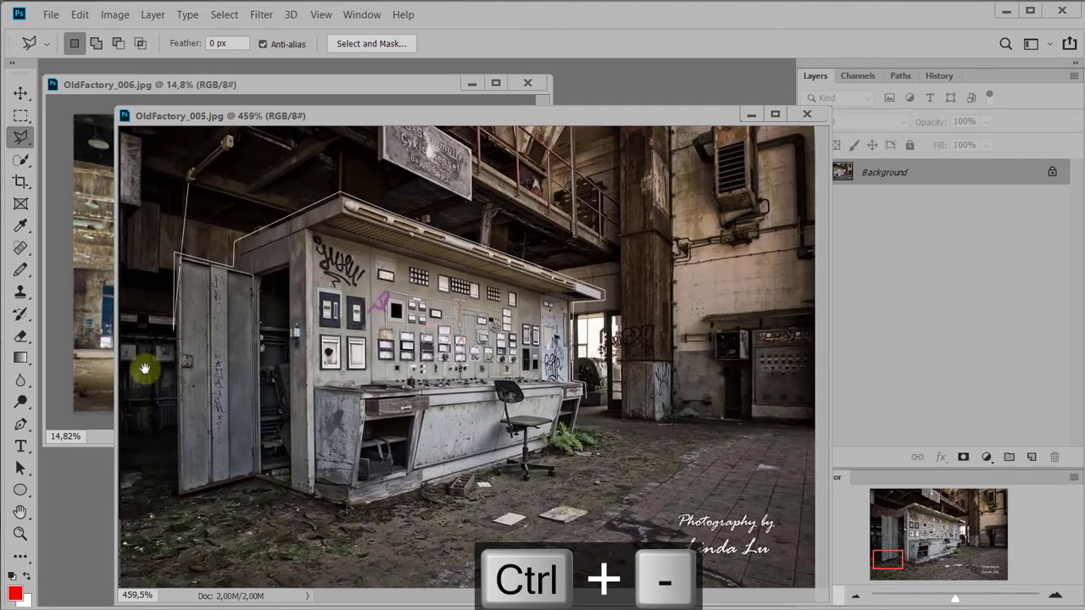
click(172, 500)
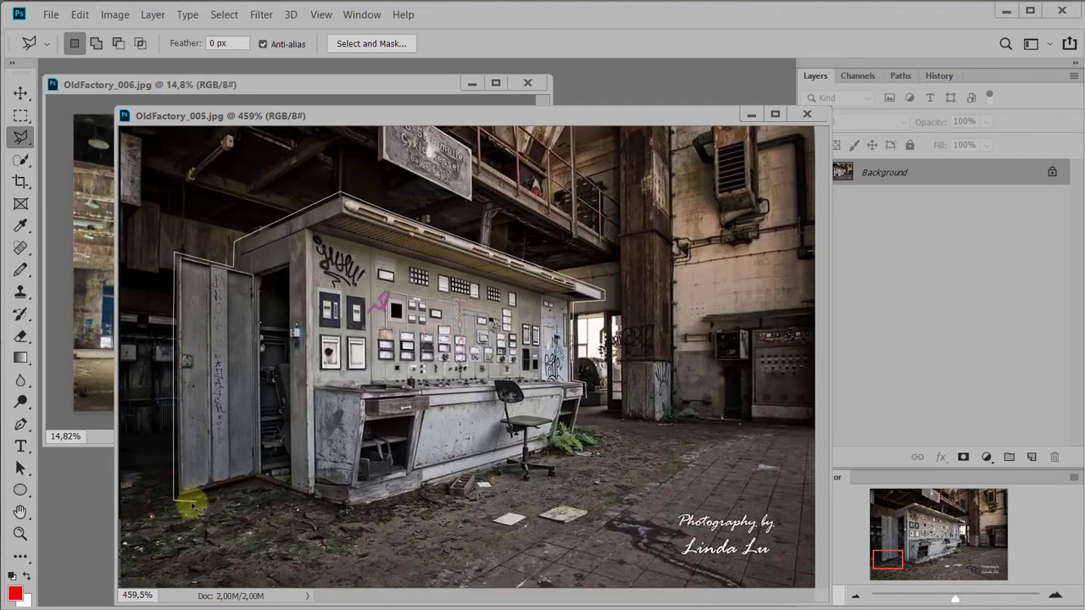
click(257, 482)
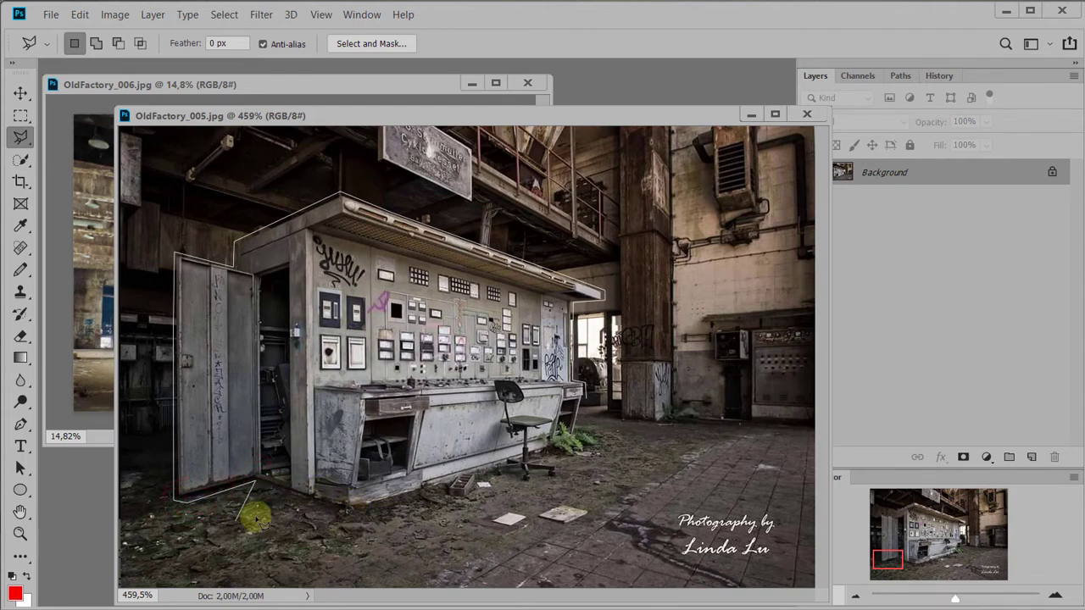
key(BackSpace)
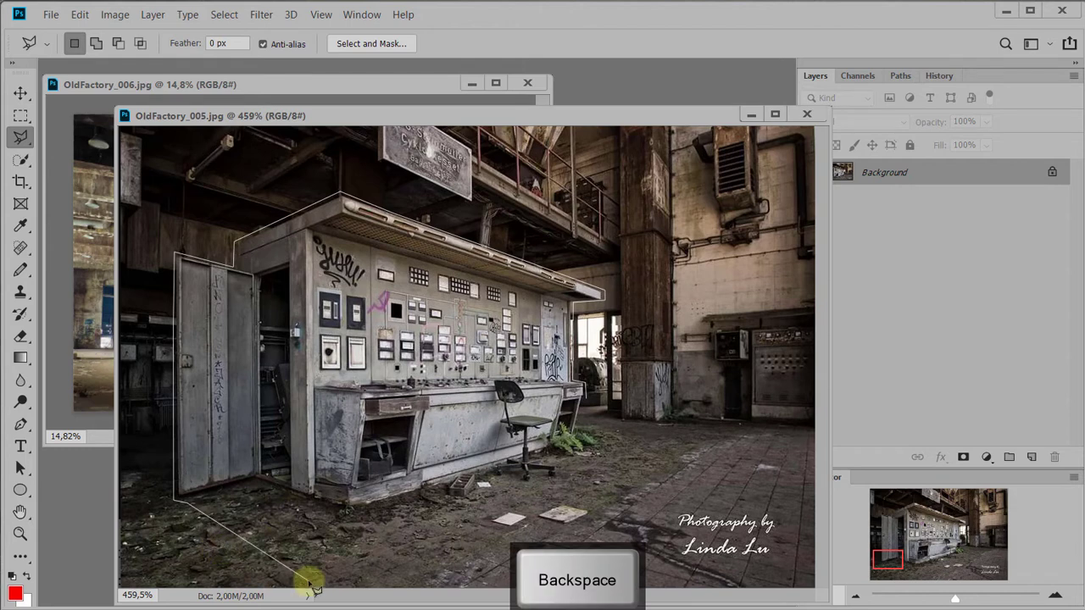
click(432, 599)
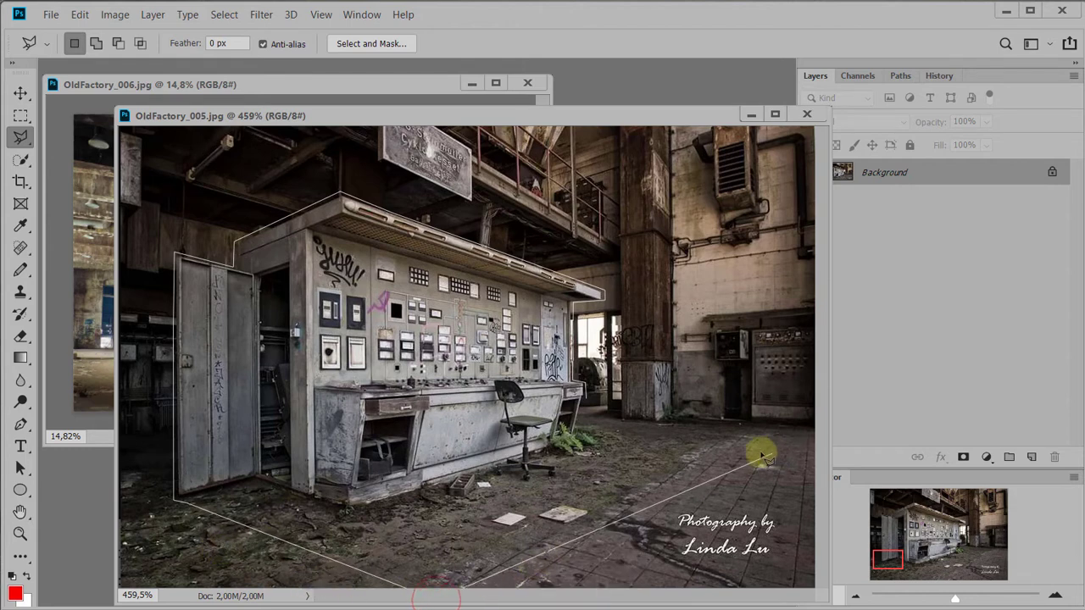
click(712, 449)
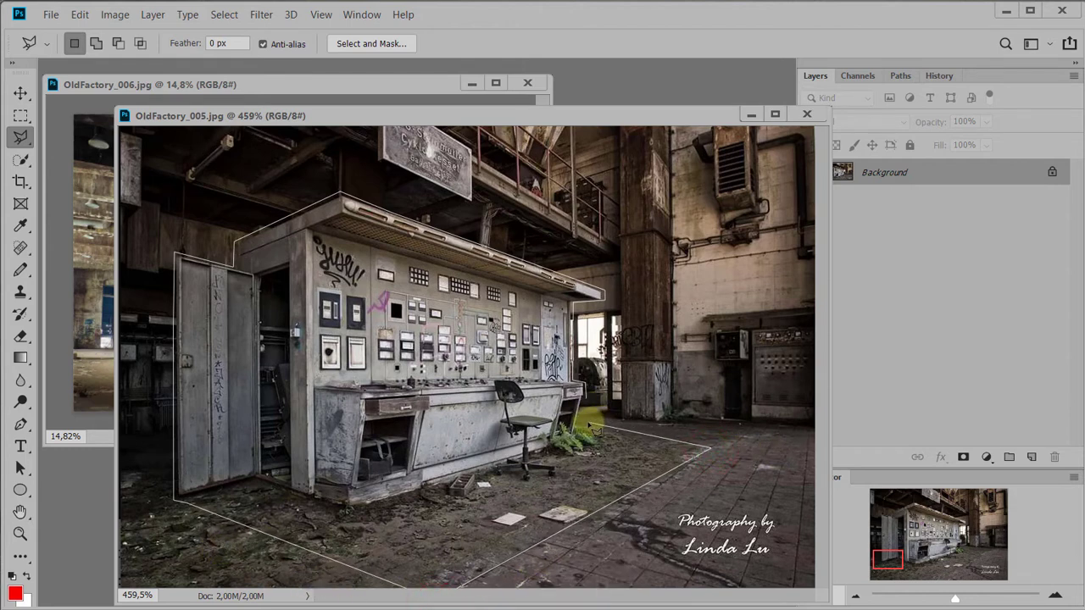
click(593, 424)
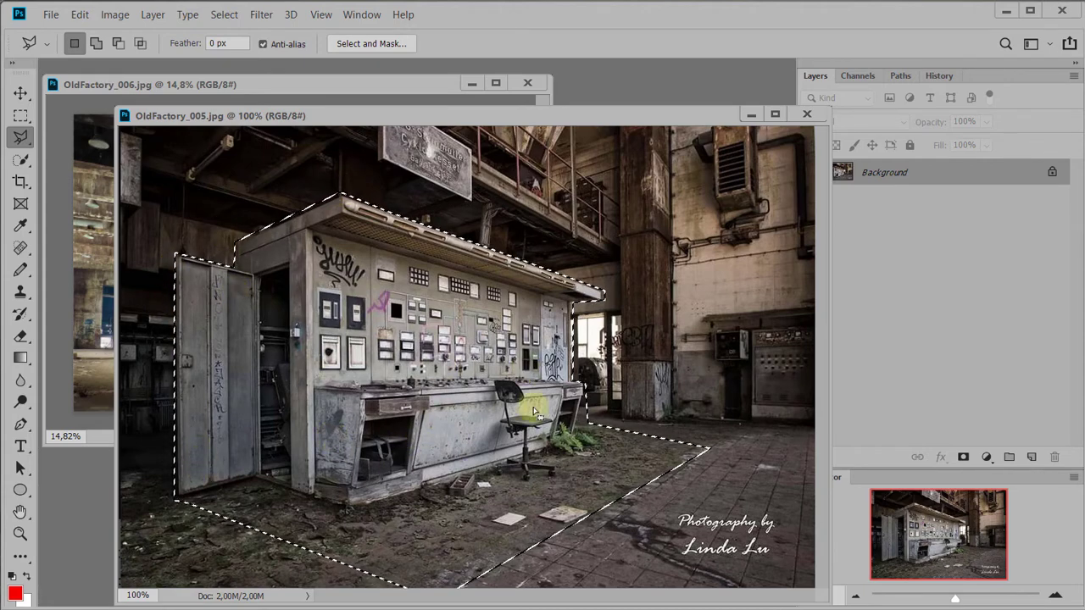
- Uncover OldFactory_006.jpg and move the selected control booth into it as a new layer
drag(518, 116, 656, 117)
key(v)
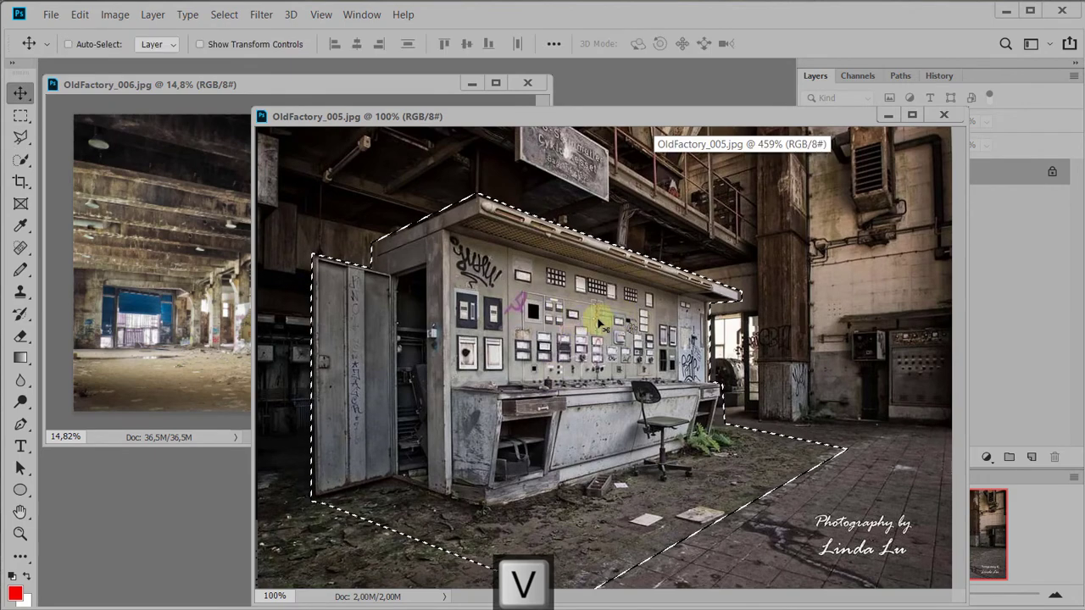
drag(594, 315, 436, 380)
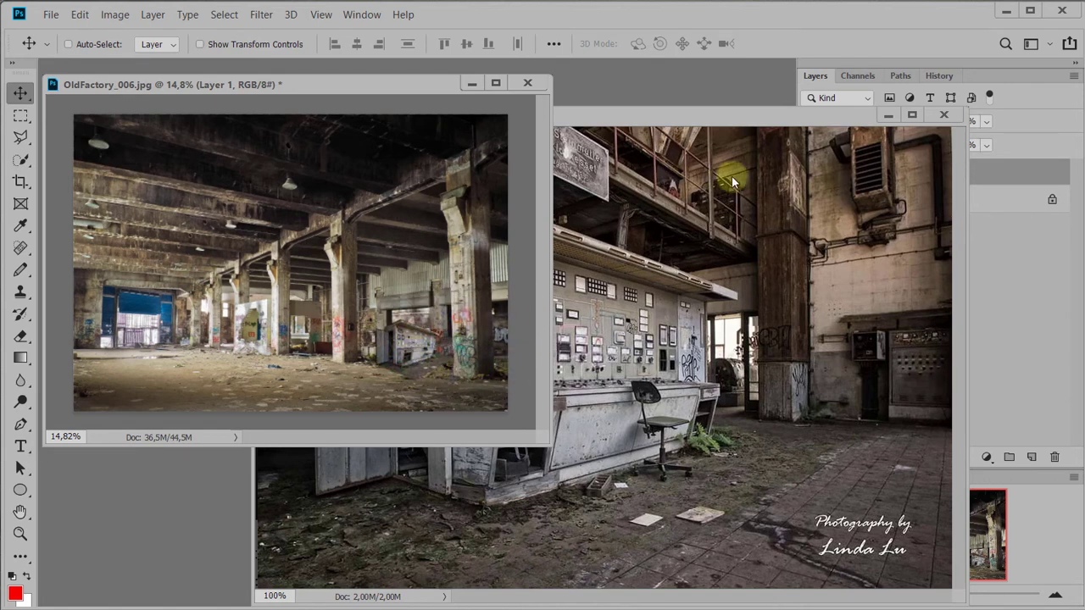
- Close the OldFactory_005.jpg document and dock the floating OldFactory_006.jpg window into the workspace
drag(774, 121, 642, 121)
click(816, 113)
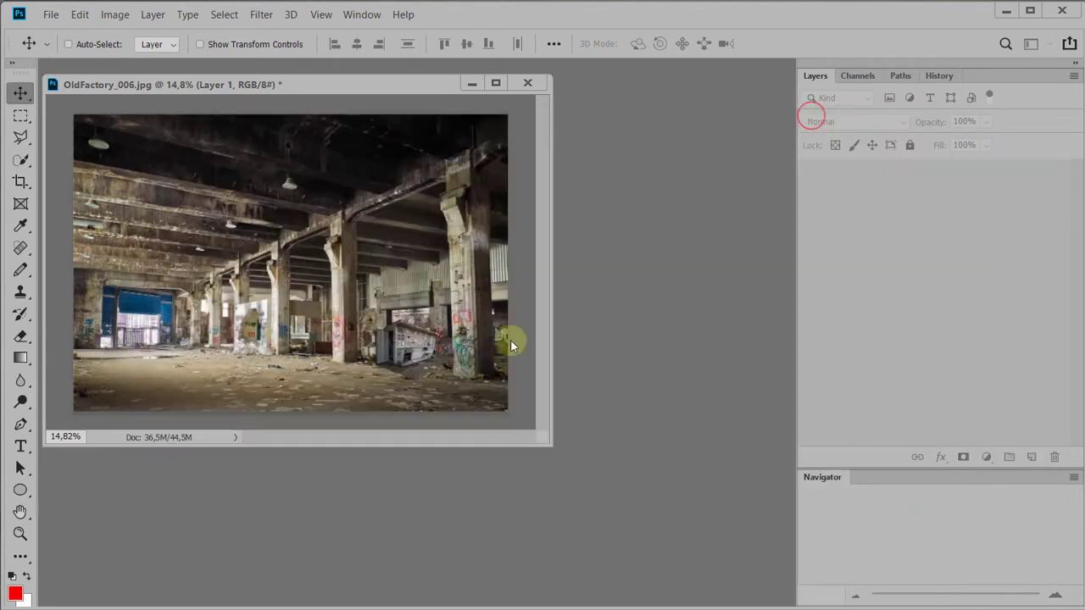
scroll(383, 356, up, 1)
scroll(386, 354, down, 2)
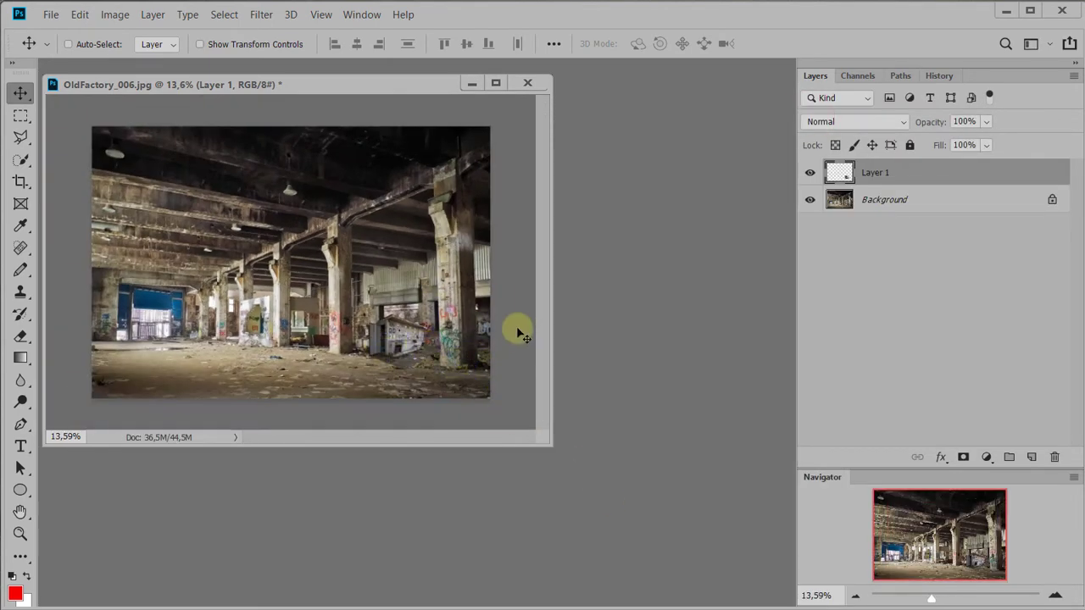
drag(357, 84, 375, 61)
- Free Transform the control booth layer, enlarging it proportionally to about 275% and placing it among the columns
scroll(521, 346, up, 5)
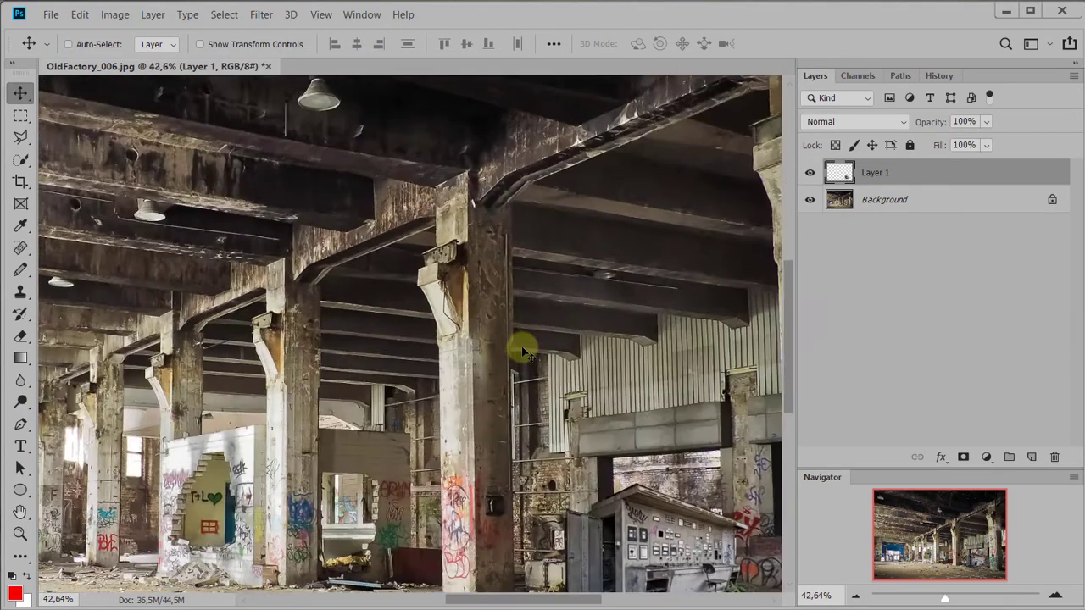
key(ctrl+t)
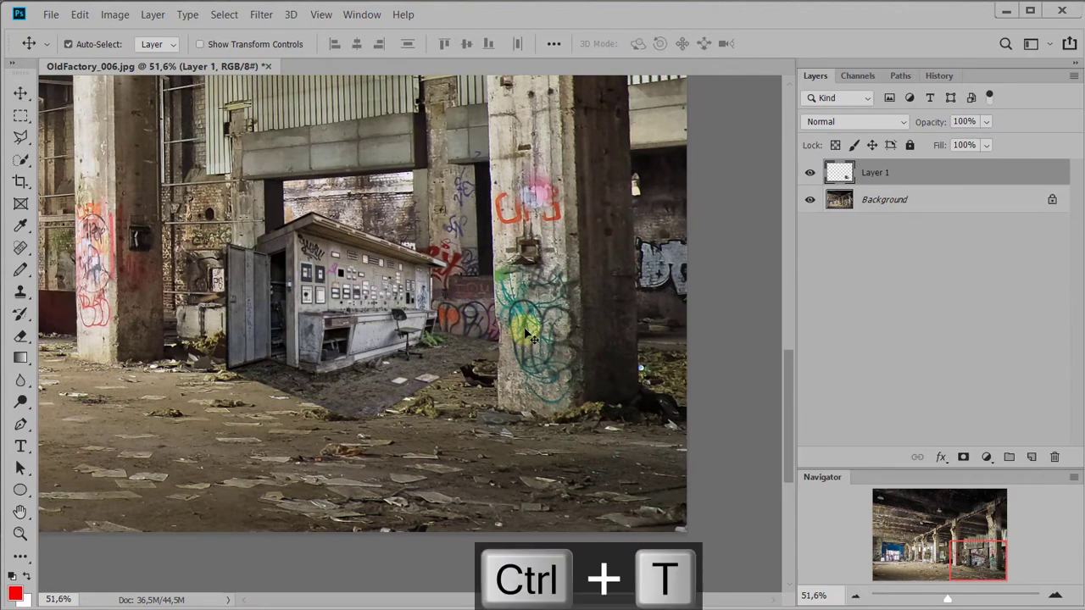
drag(503, 211, 702, 67)
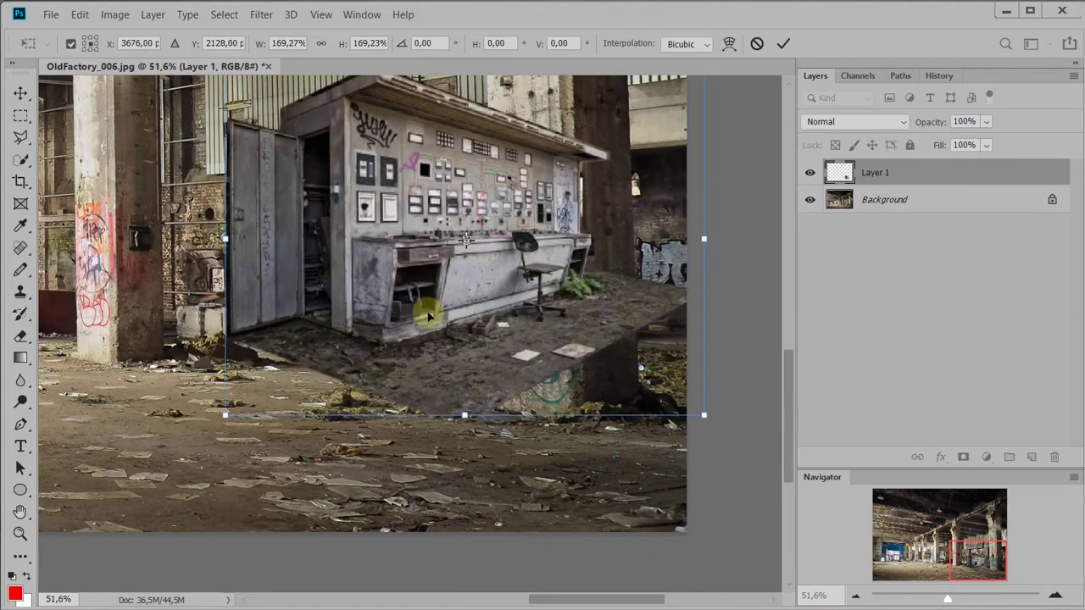
scroll(423, 308, down, 4)
drag(624, 406, 541, 408)
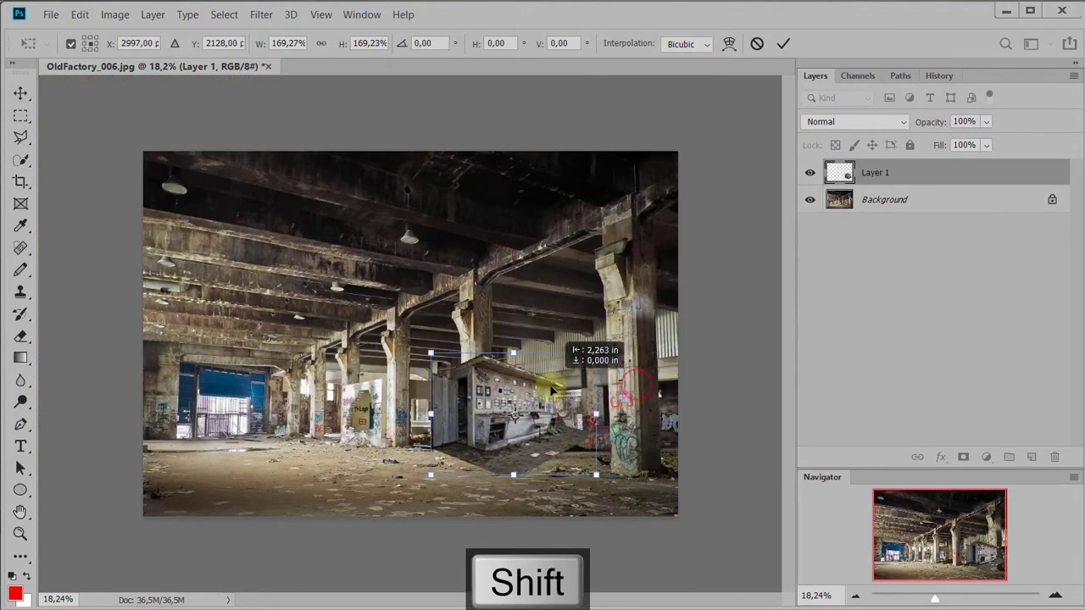
drag(595, 475, 701, 552)
drag(576, 451, 534, 394)
- Flip the control booth horizontally and move it to the lower right of the scene, in front of the nearest column
right_click(527, 366)
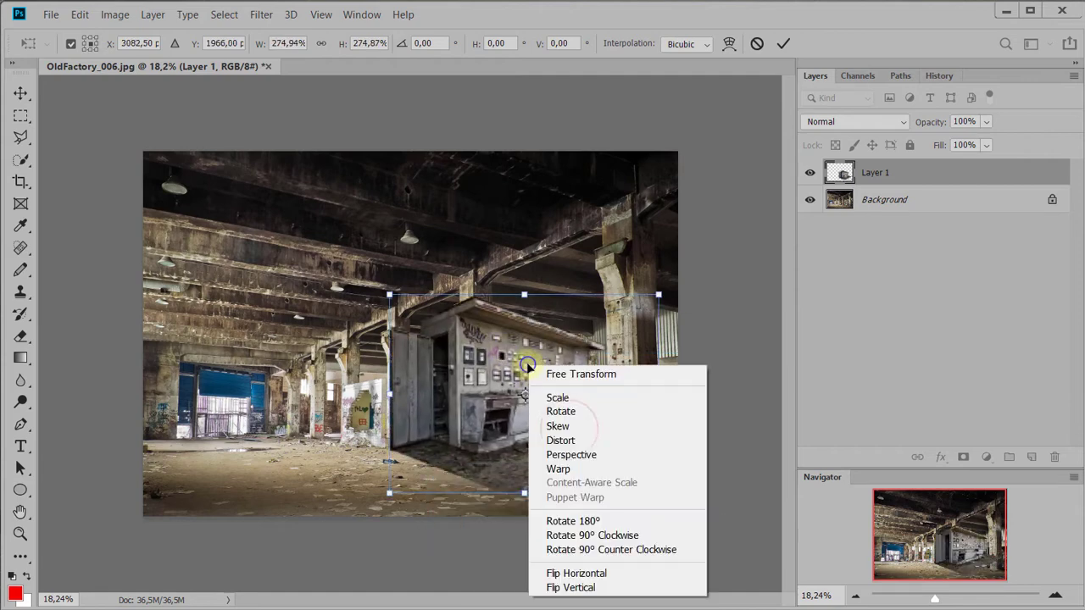
click(605, 575)
drag(572, 350, 614, 372)
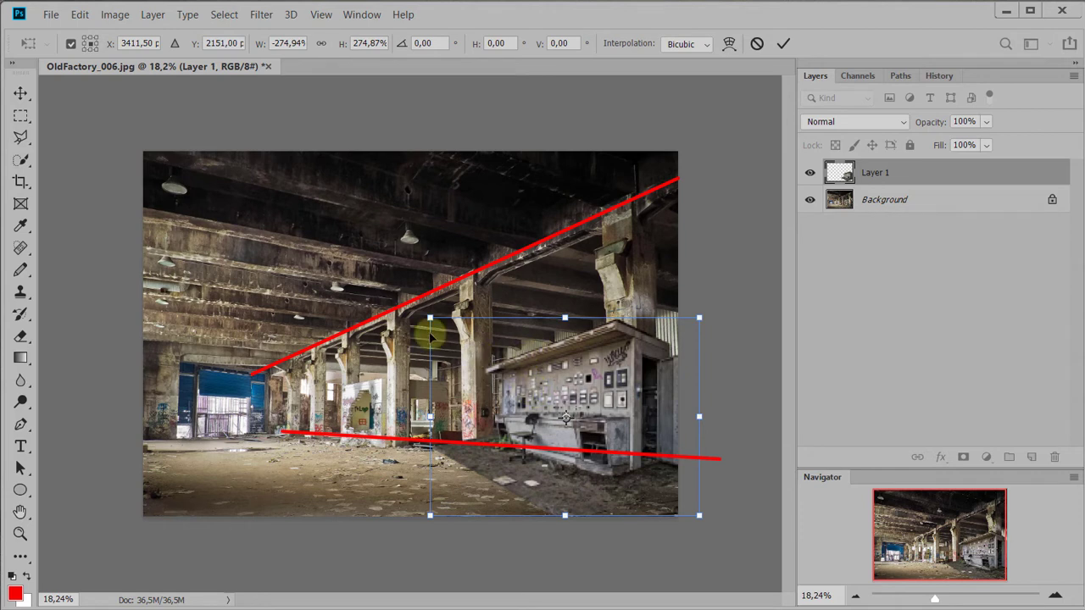
- Distort the control booth by pulling its left corners outward, one up and one down, to match the hall's perspective lines
key(ctrl)
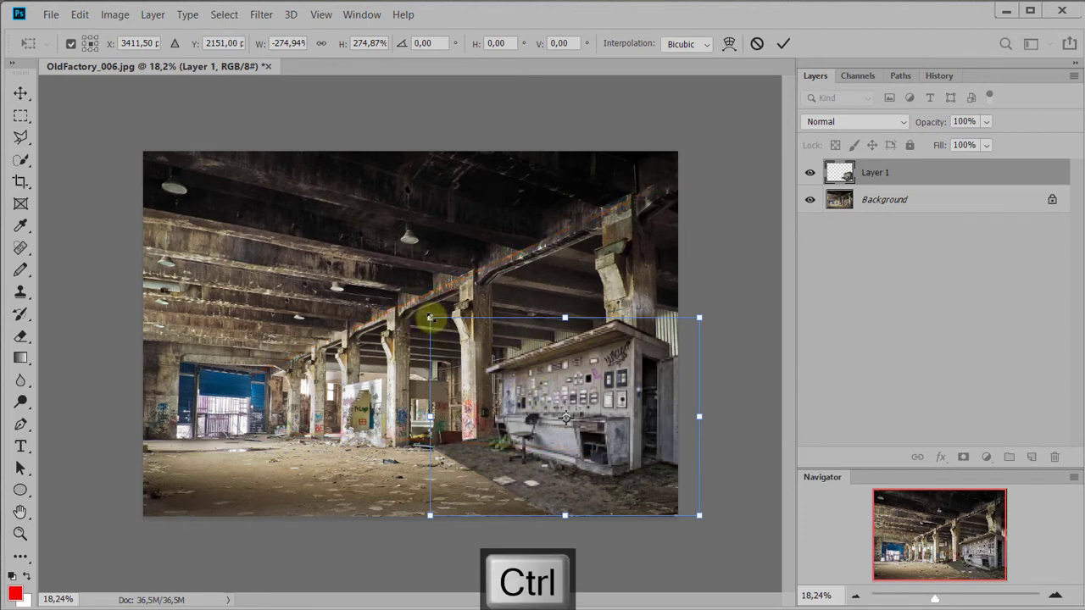
drag(430, 318, 431, 292)
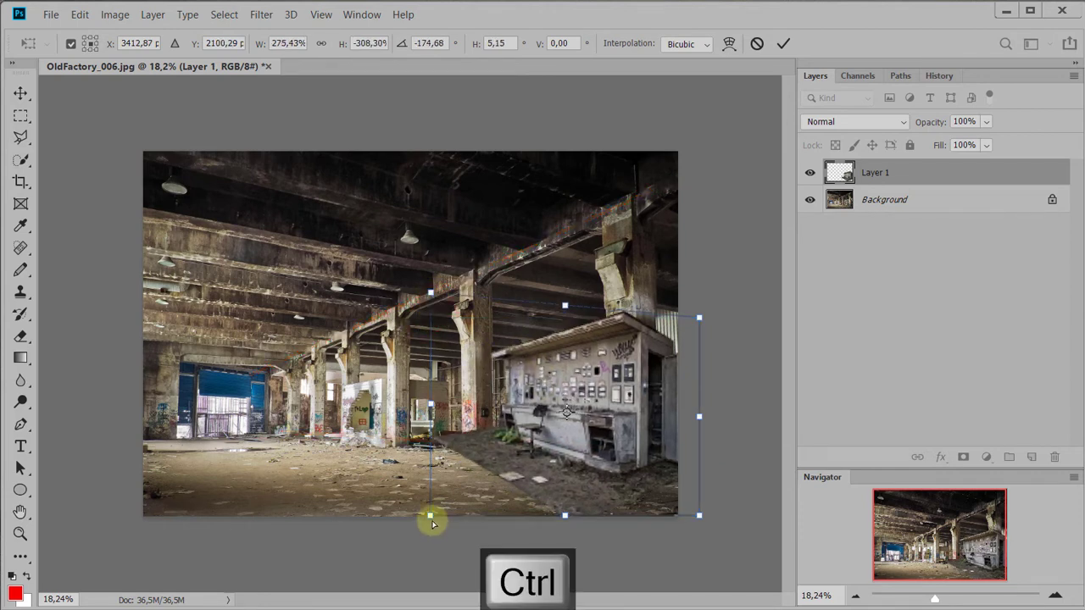
drag(431, 520, 377, 582)
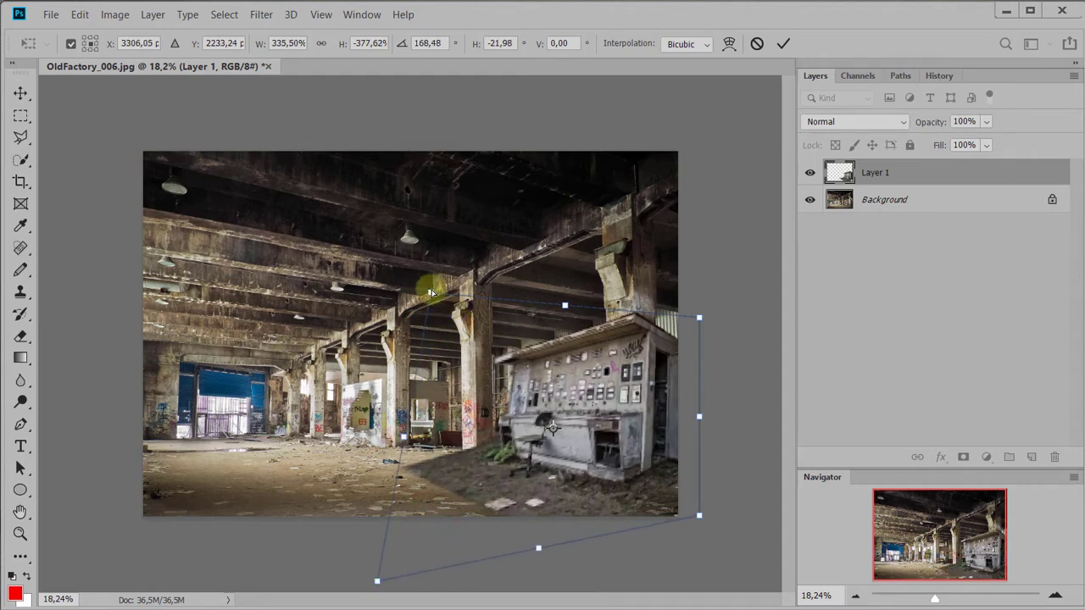
drag(431, 292, 345, 272)
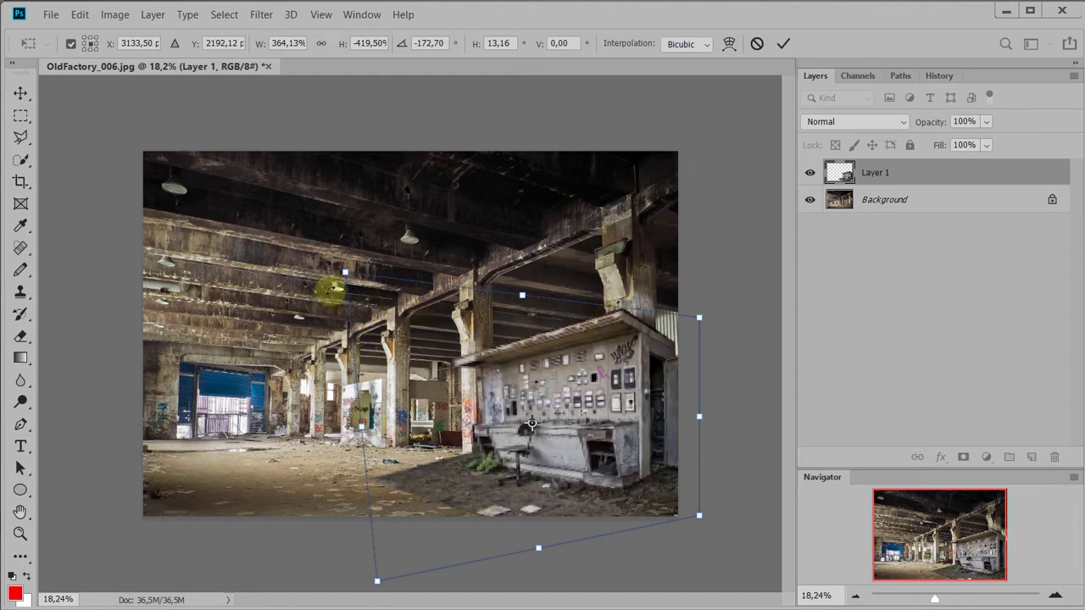
drag(345, 275, 348, 269)
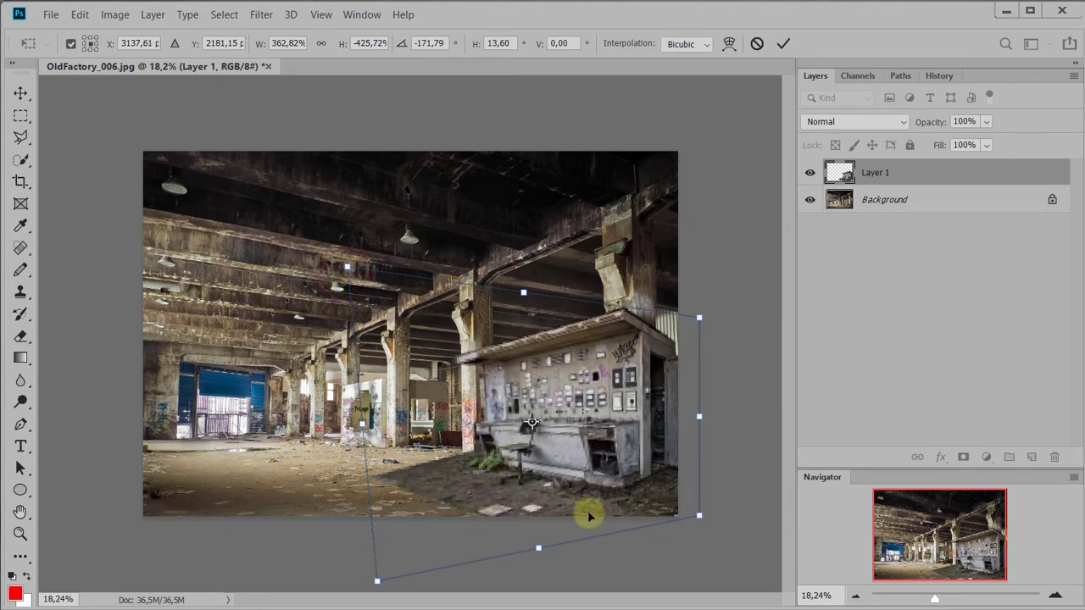
- Stretch the booth's left side taller, keep that edge upright, and lower the upper right corner of the distortion
drag(379, 584, 321, 609)
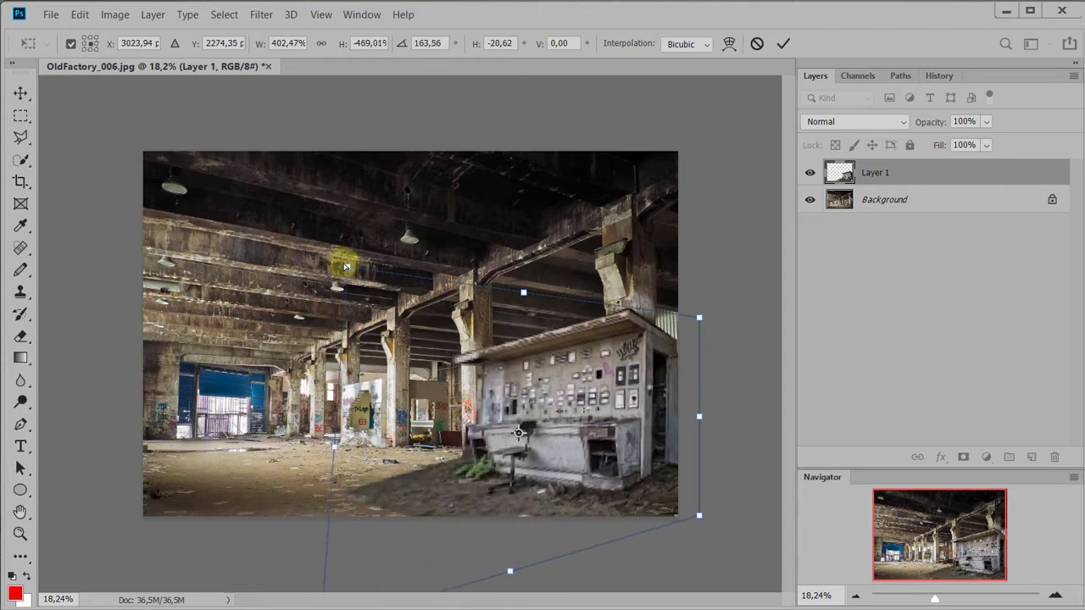
drag(346, 270, 316, 213)
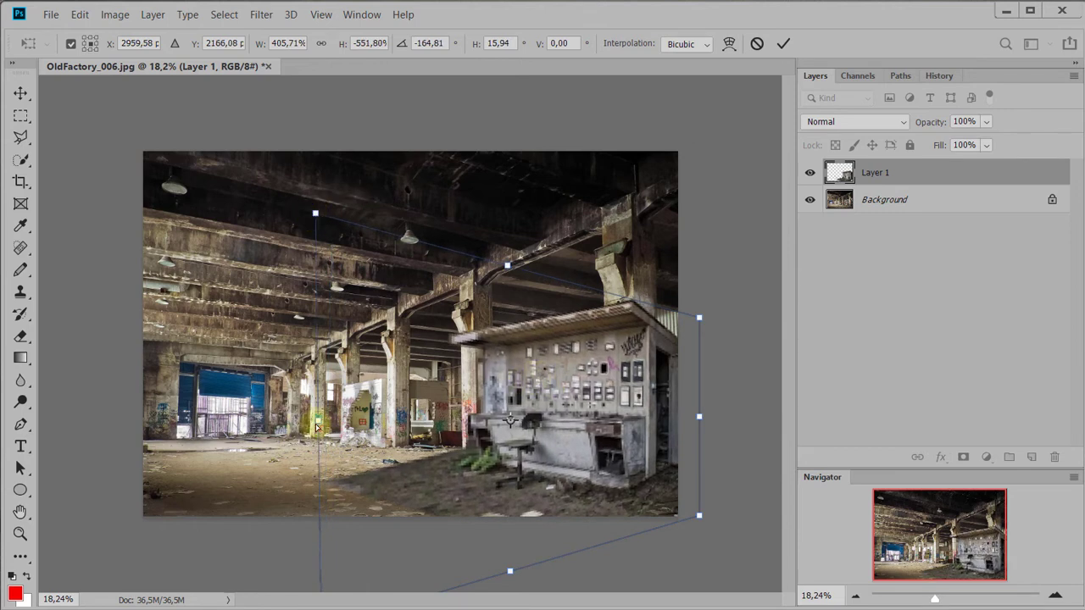
mouse_move(319, 421)
mouse_down()
mouse_move(315, 407)
mouse_move(303, 411)
mouse_move(319, 418)
mouse_up()
drag(281, 219, 360, 307)
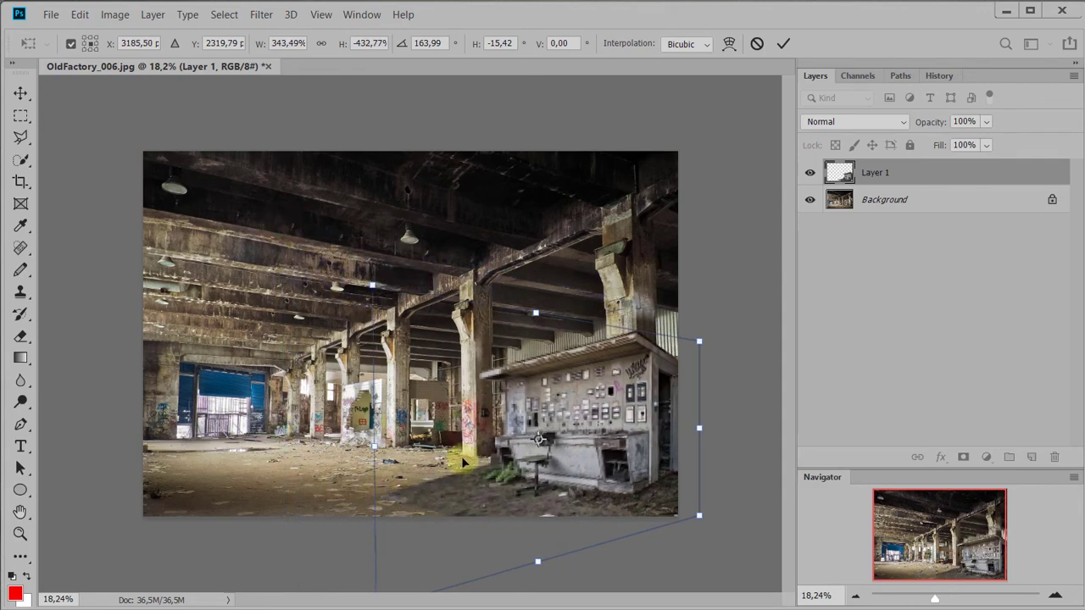
- Refine the booth's distortion: raise the lower left corner, pull the right edge outward, and fine-tune all four corners to the hall's perspective
key(ctrl+0)
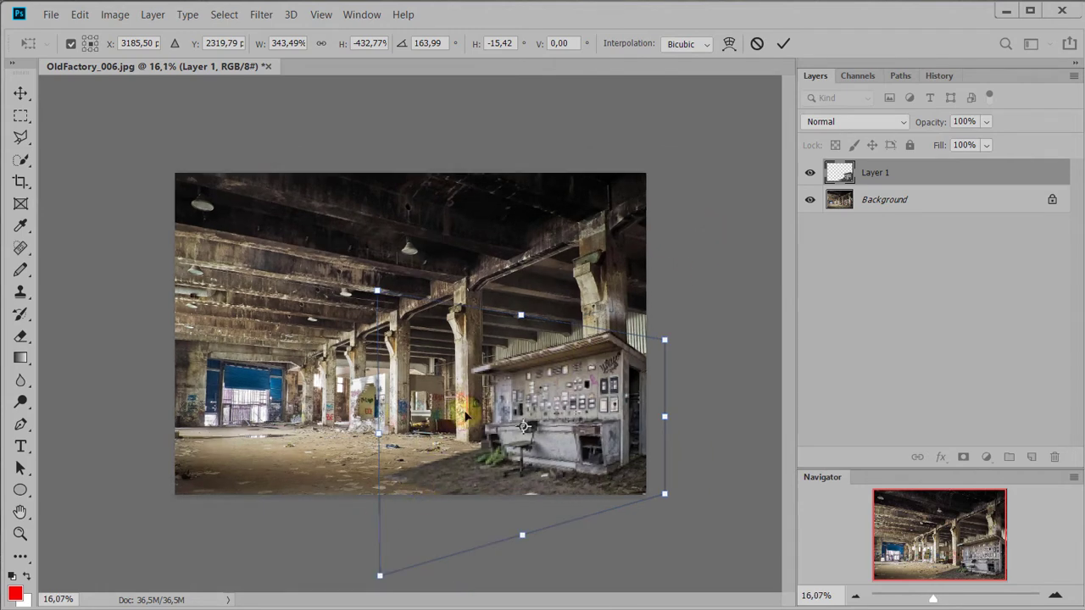
key(ctrl+0)
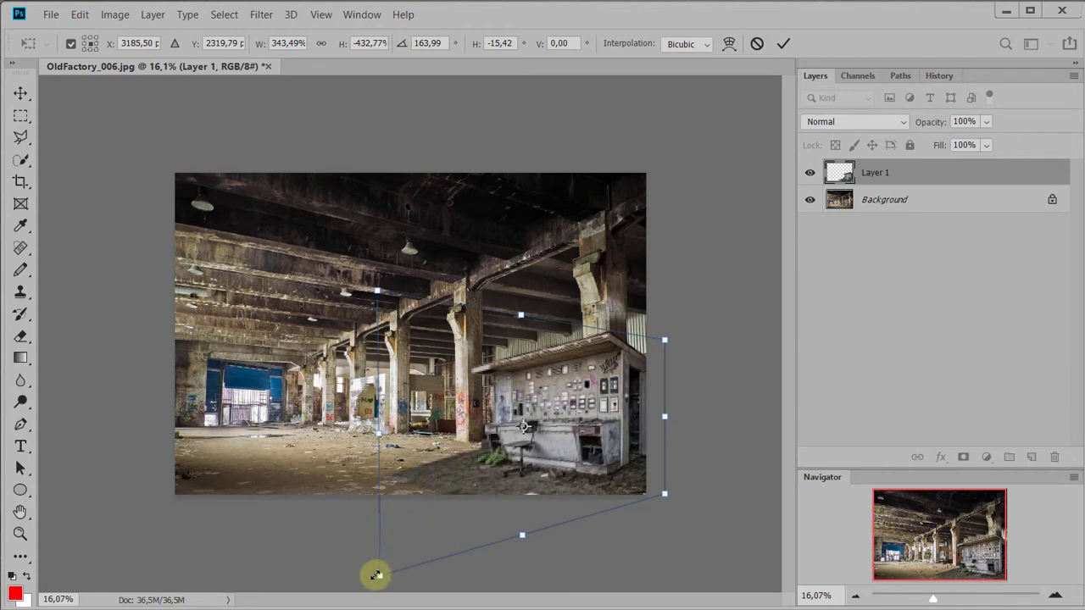
drag(378, 576, 363, 549)
drag(669, 419, 692, 421)
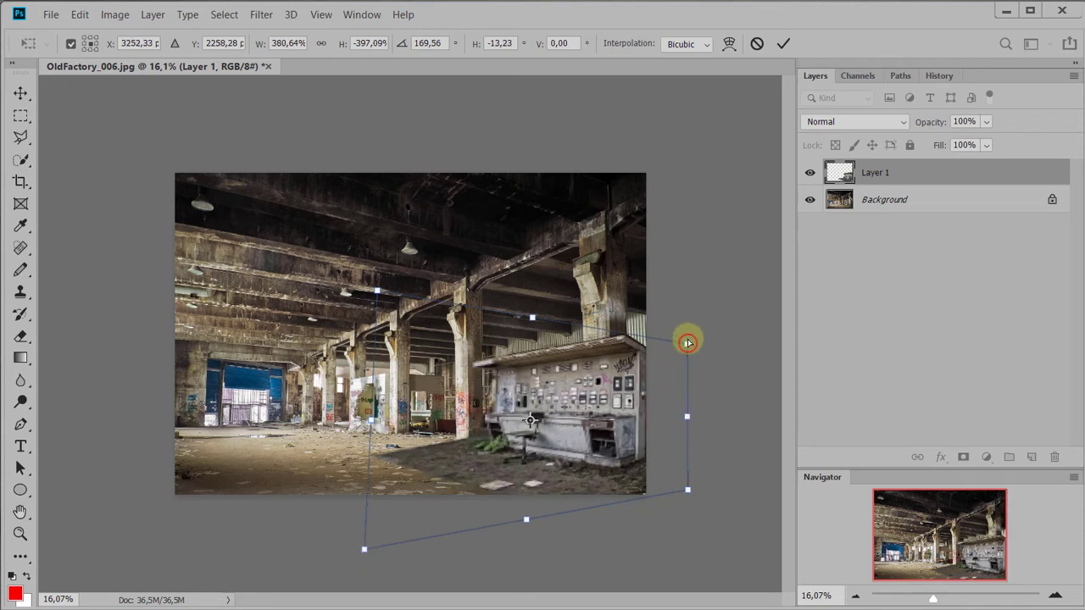
drag(687, 342, 688, 336)
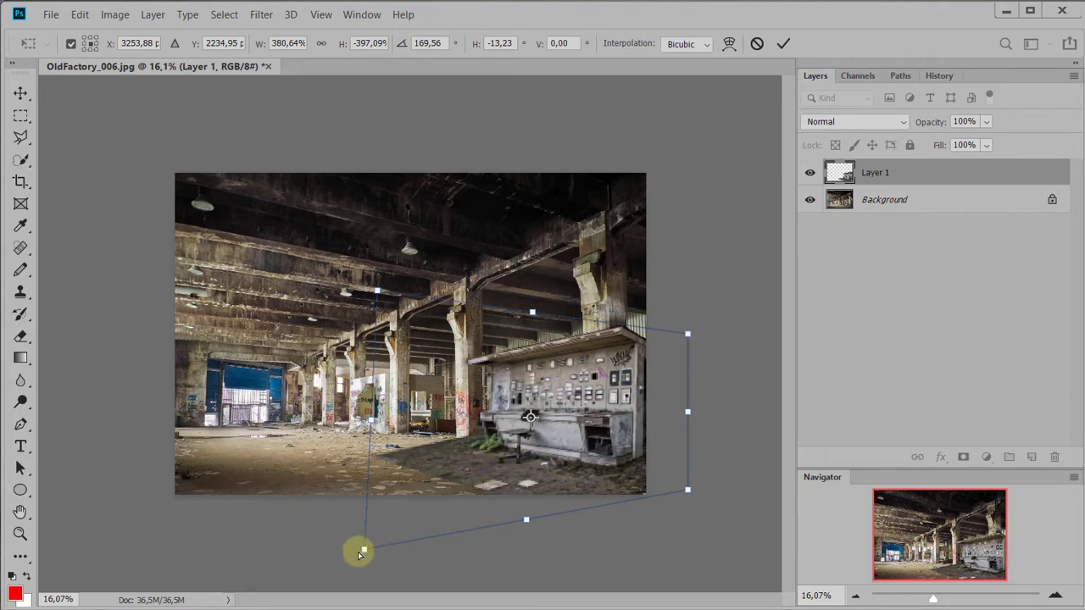
drag(364, 557, 352, 554)
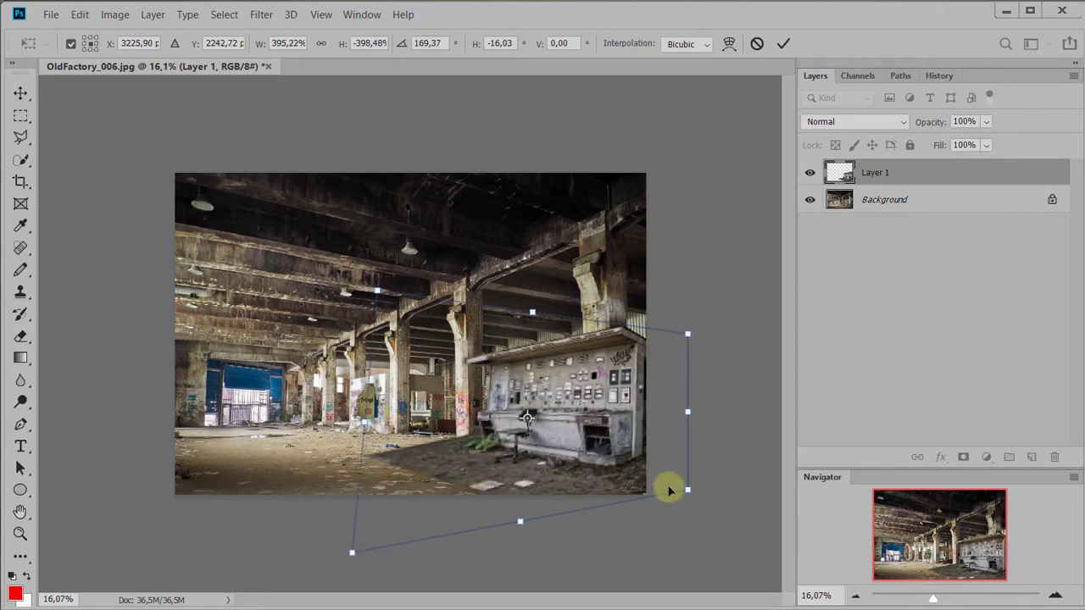
drag(689, 493, 695, 487)
drag(377, 291, 381, 304)
- Test the distorted booth farther left, return it to the scene's right edge before the nearest column, and commit the transform
drag(543, 377, 521, 381)
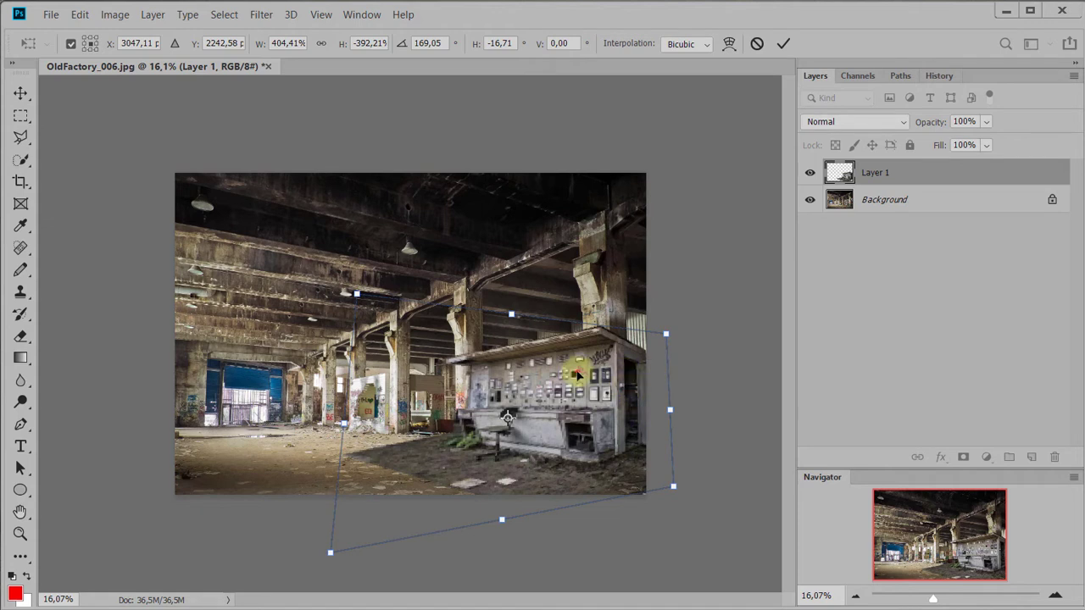
drag(570, 372, 455, 374)
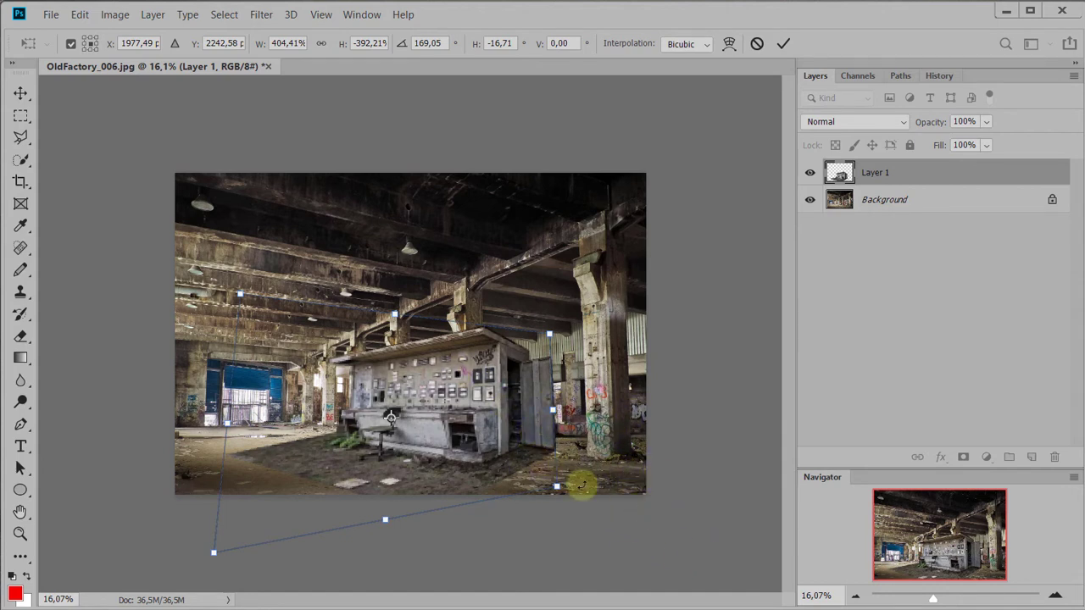
drag(433, 376, 578, 368)
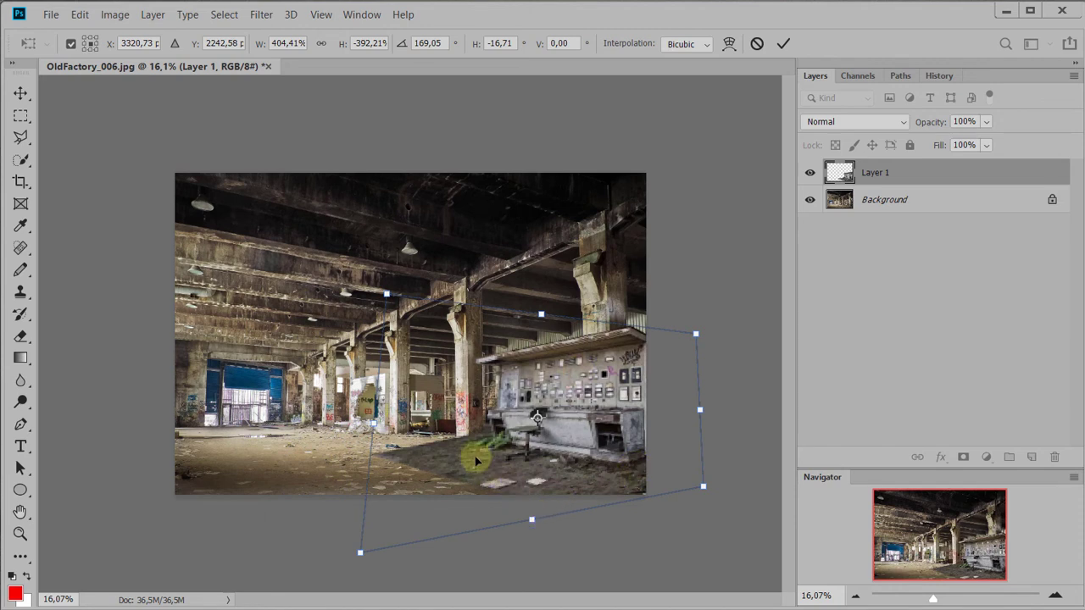
key(Return)
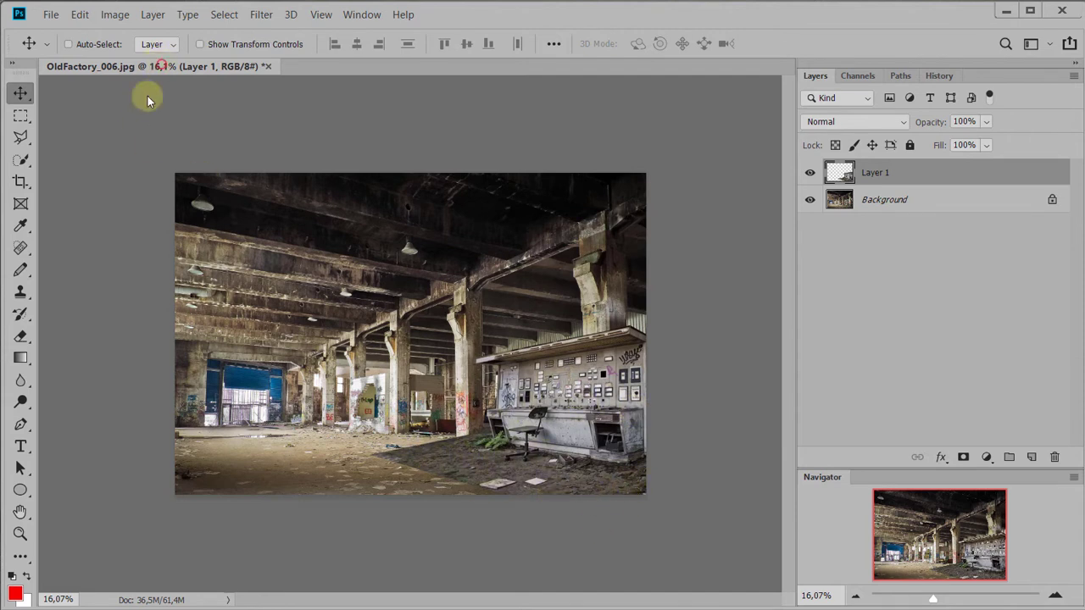
- Float the OldFactory_006.jpg window and open Turbine_005.jpg from the Resources folder as a second floating document
drag(147, 95, 457, 185)
drag(391, 111, 425, 69)
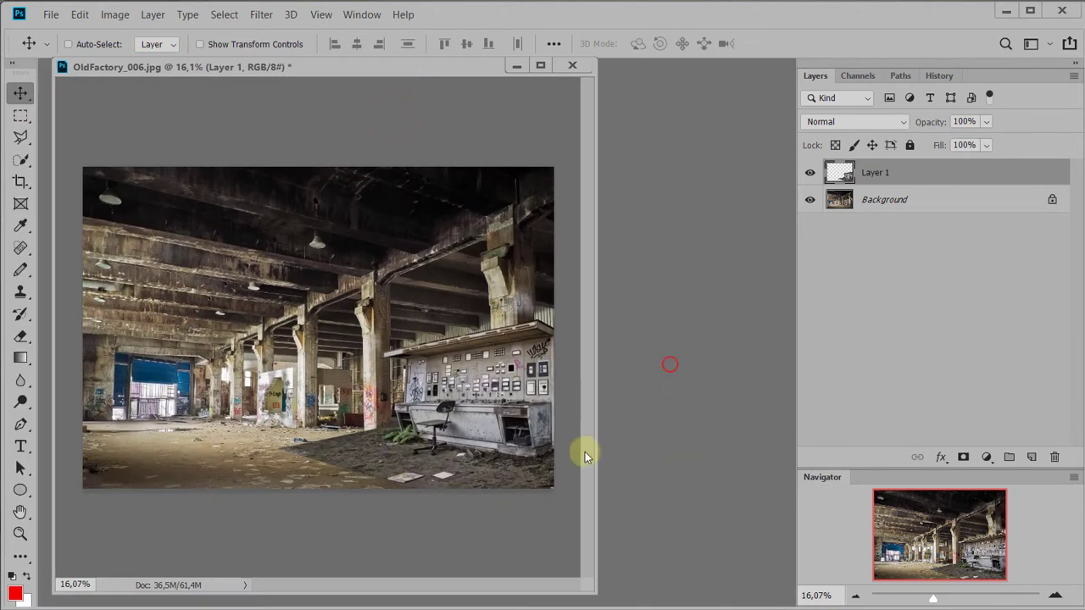
key(alt+Tab)
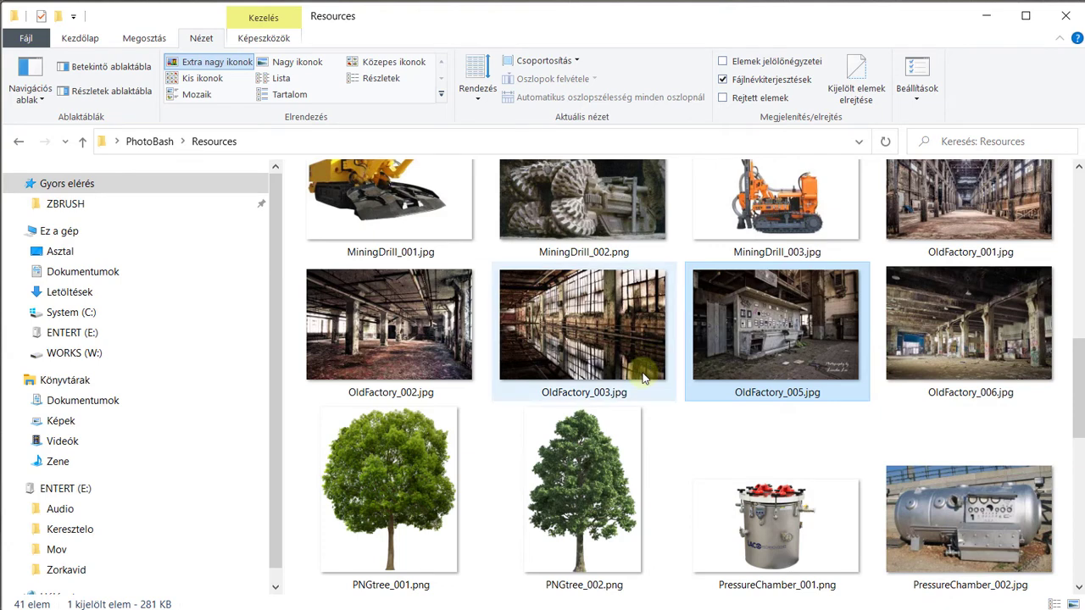
scroll(644, 366, down, 5)
click(689, 507)
click(424, 522)
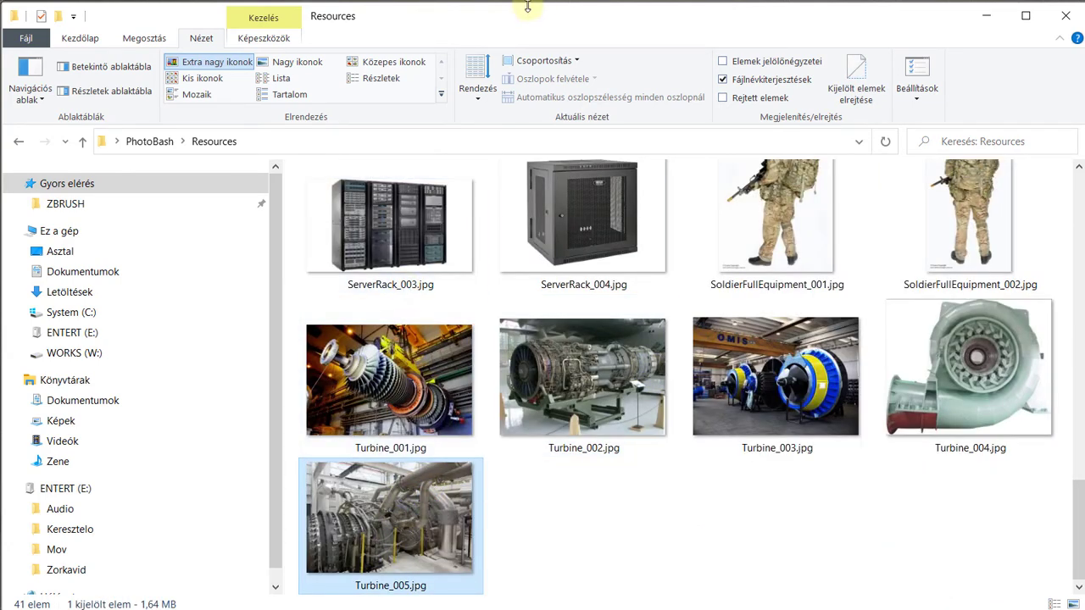
drag(421, 545, 402, 504)
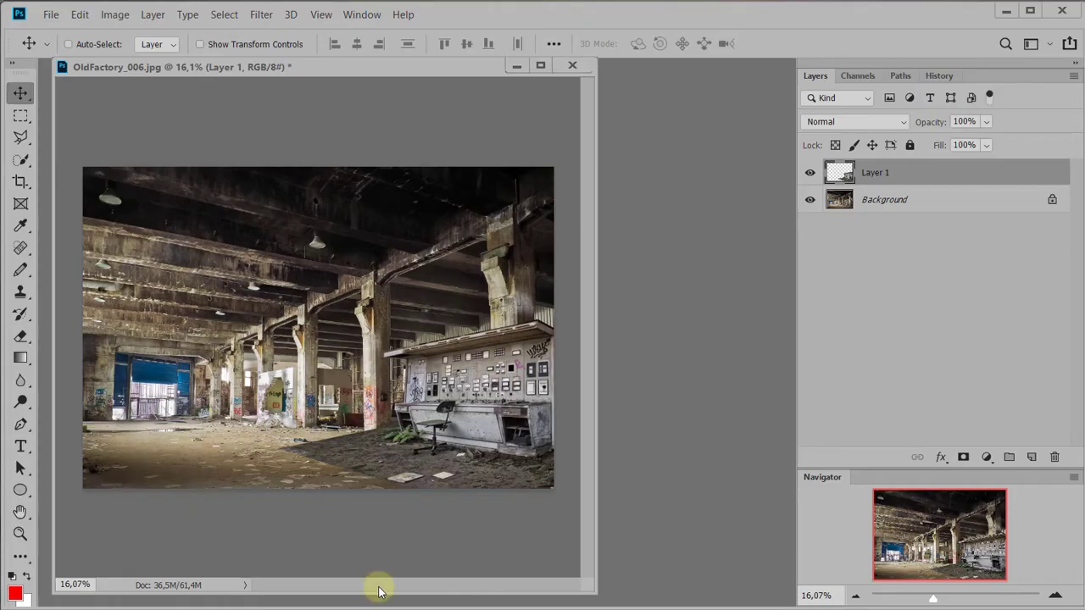
drag(381, 585, 666, 469)
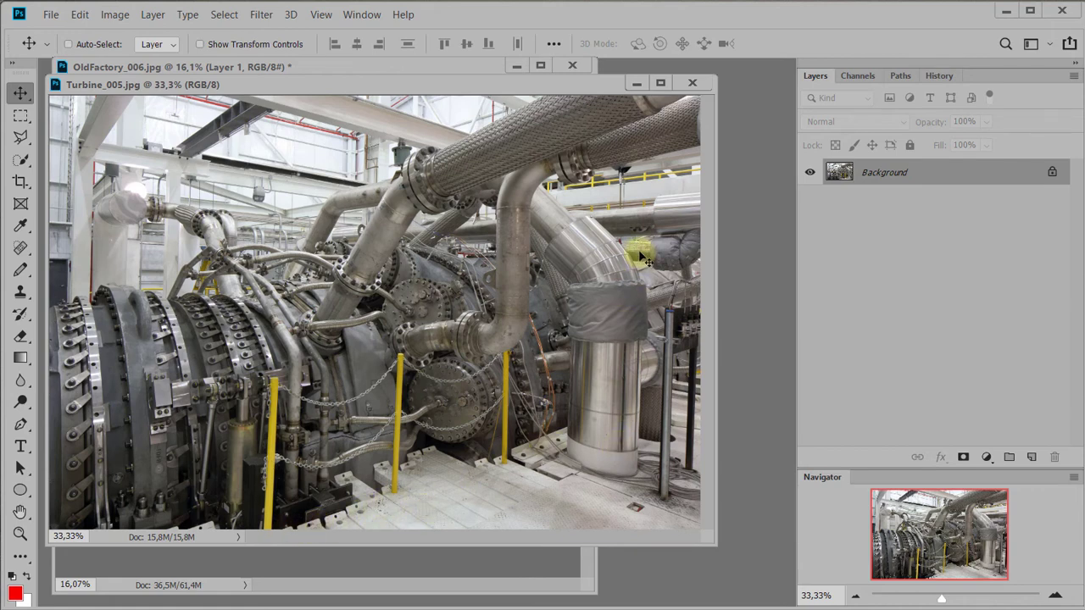
drag(525, 82, 551, 85)
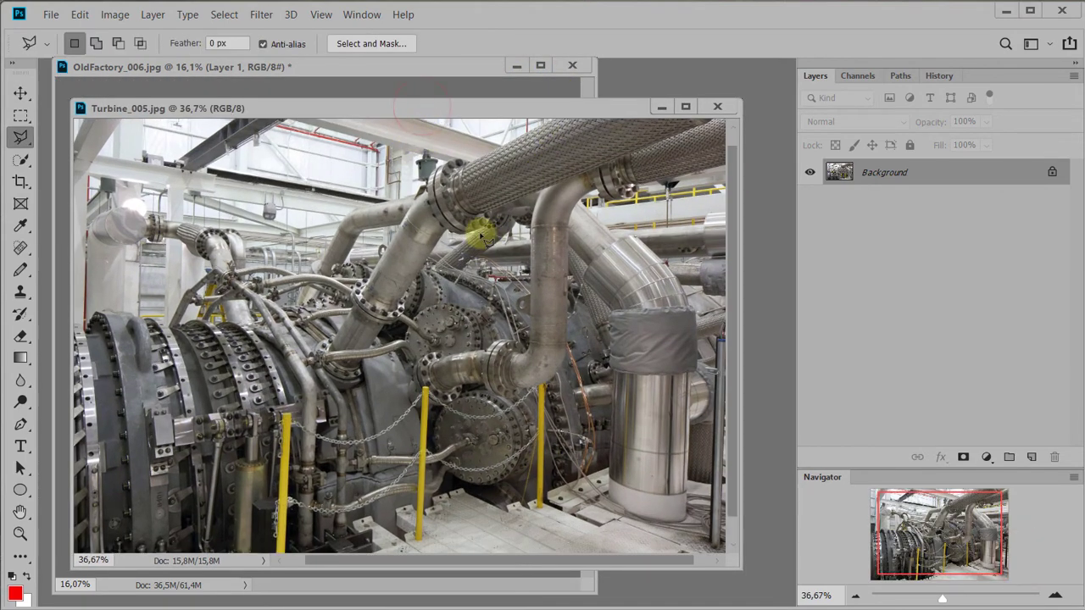
- Select the turbine with its pipes in Turbine_005.jpg using a rough Polygonal Lasso outline that extends past the image edges
scroll(481, 237, down, 1)
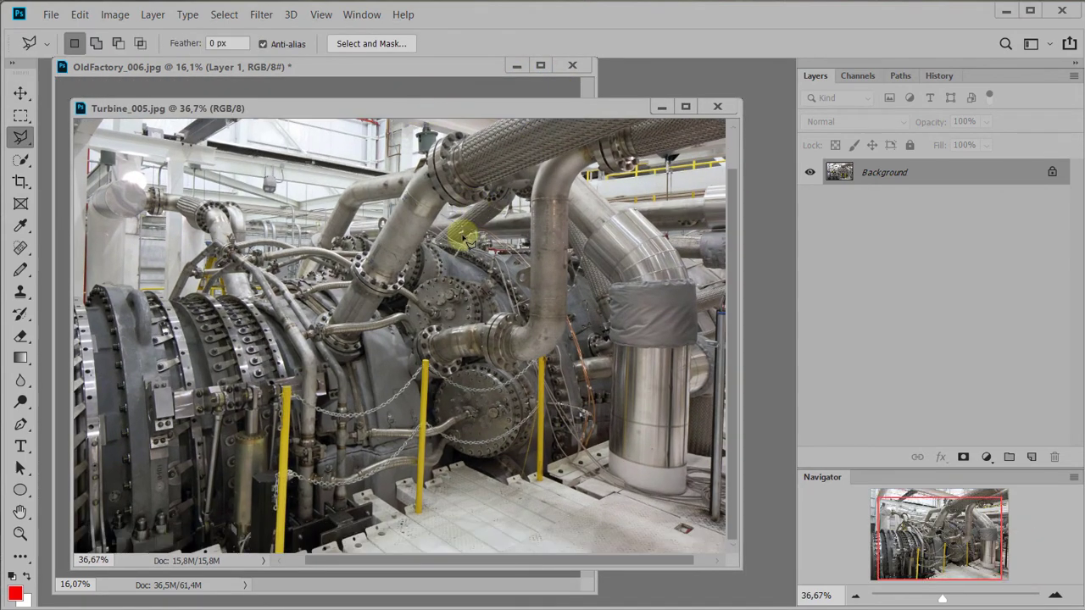
scroll(455, 255, down, 3)
scroll(443, 244, up, 2)
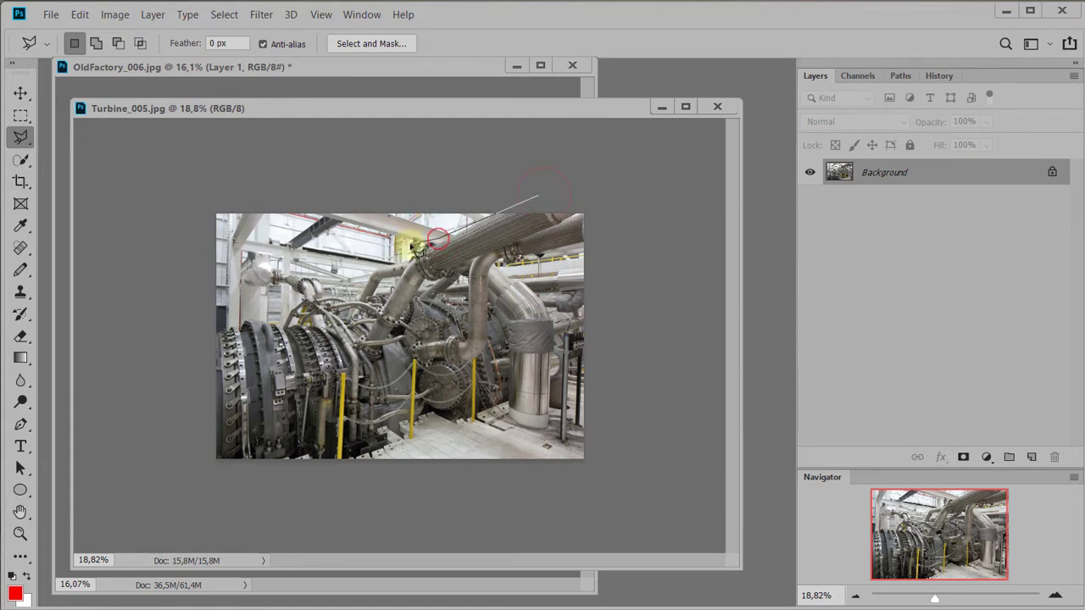
click(283, 264)
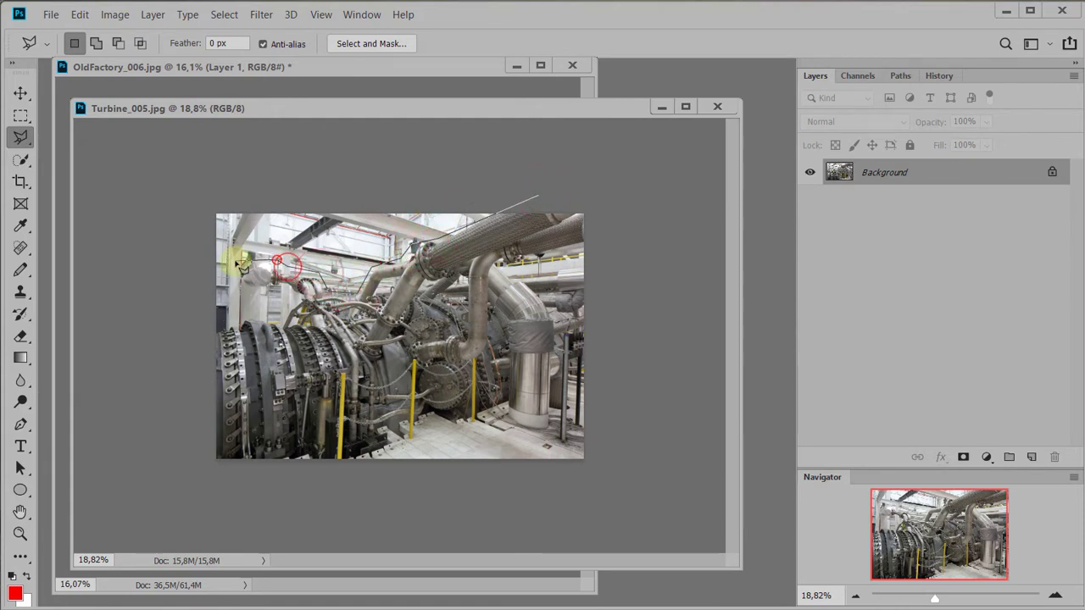
click(247, 261)
click(247, 294)
click(285, 295)
click(282, 316)
click(238, 315)
click(205, 323)
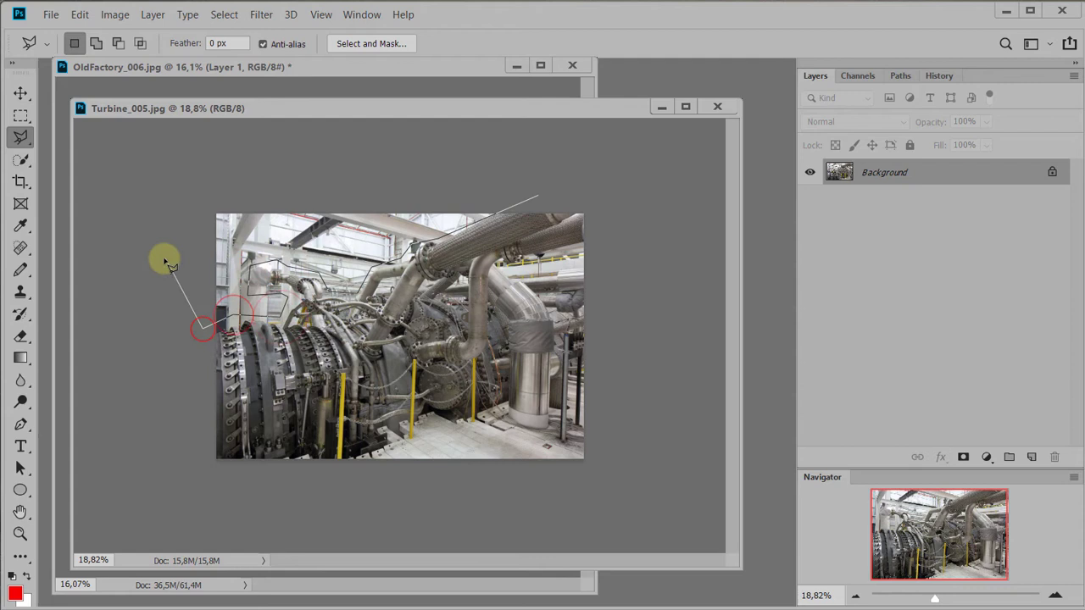
click(189, 478)
click(390, 483)
click(549, 441)
click(560, 356)
click(549, 301)
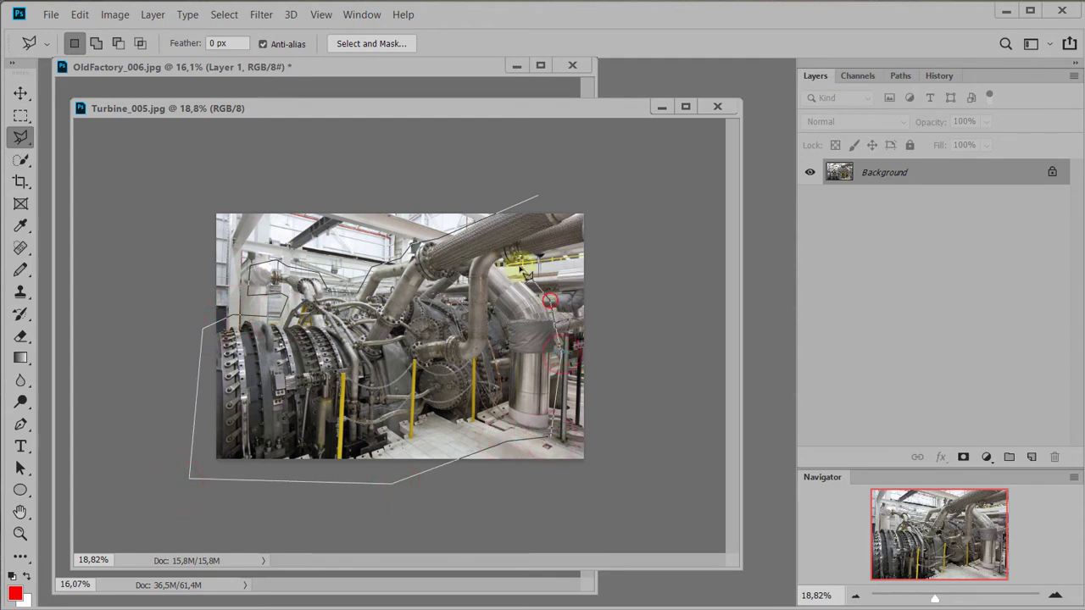
click(502, 264)
click(595, 255)
click(632, 223)
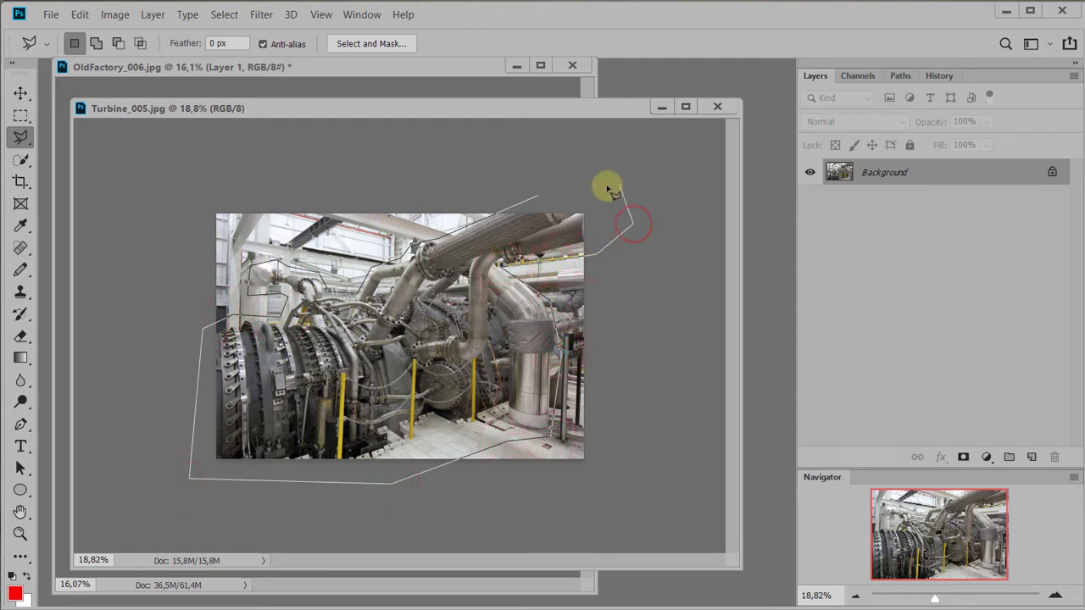
double_click(609, 184)
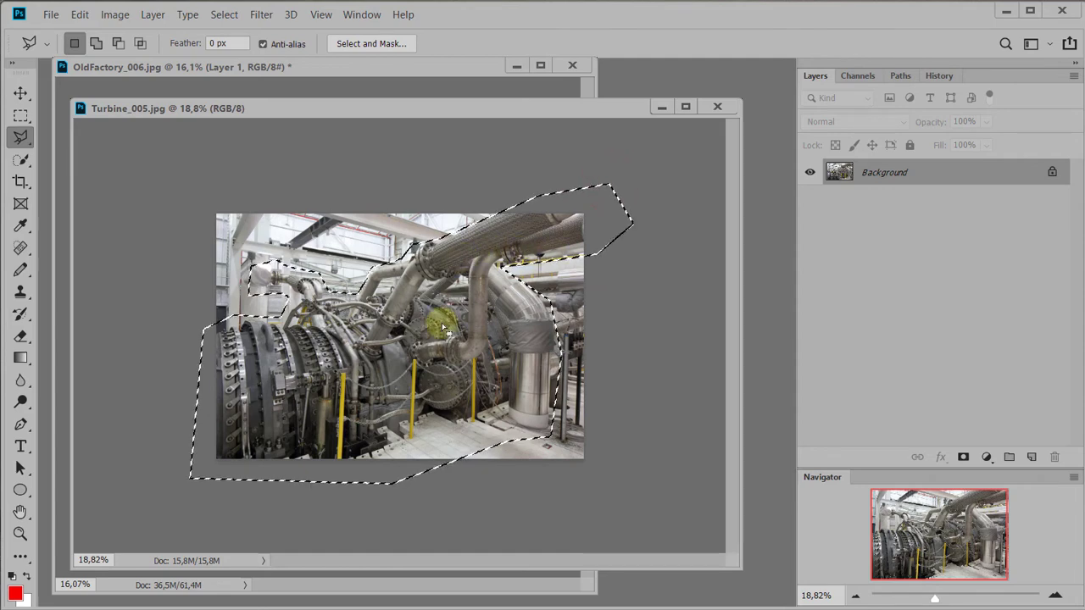
- Uncover OldFactory_006.jpg, move the selected turbine into it as a new layer, and close Turbine_005.jpg
drag(446, 103, 630, 95)
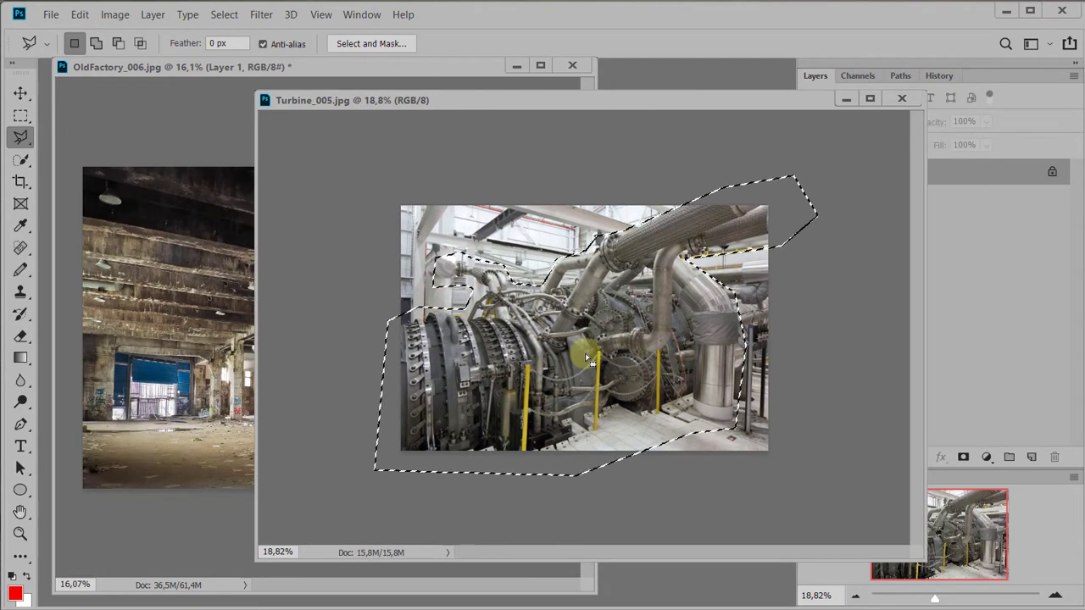
key(v)
drag(563, 366, 212, 413)
drag(182, 373, 322, 419)
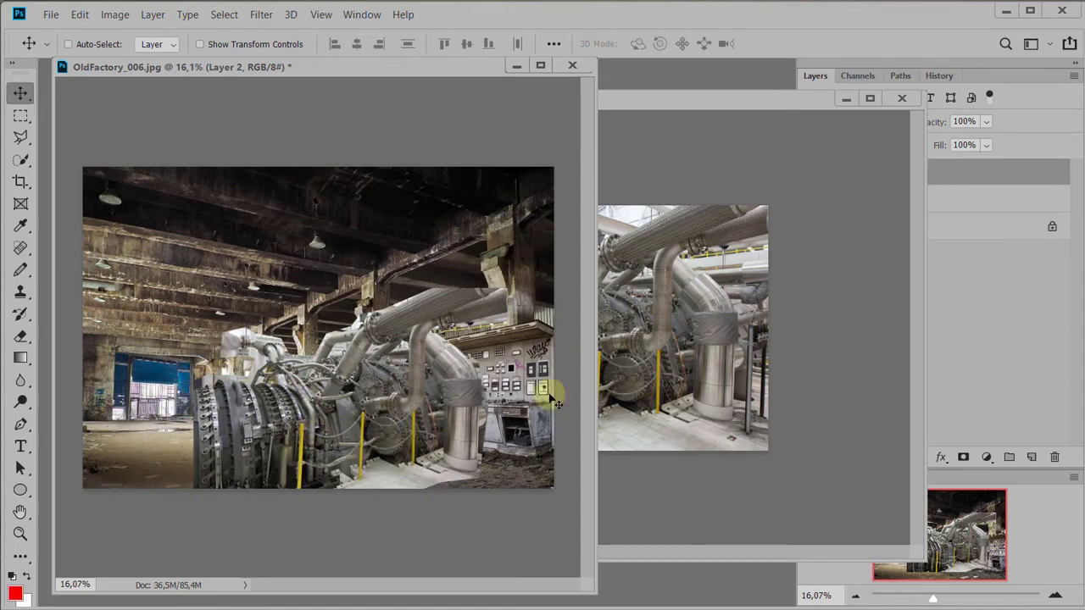
click(805, 251)
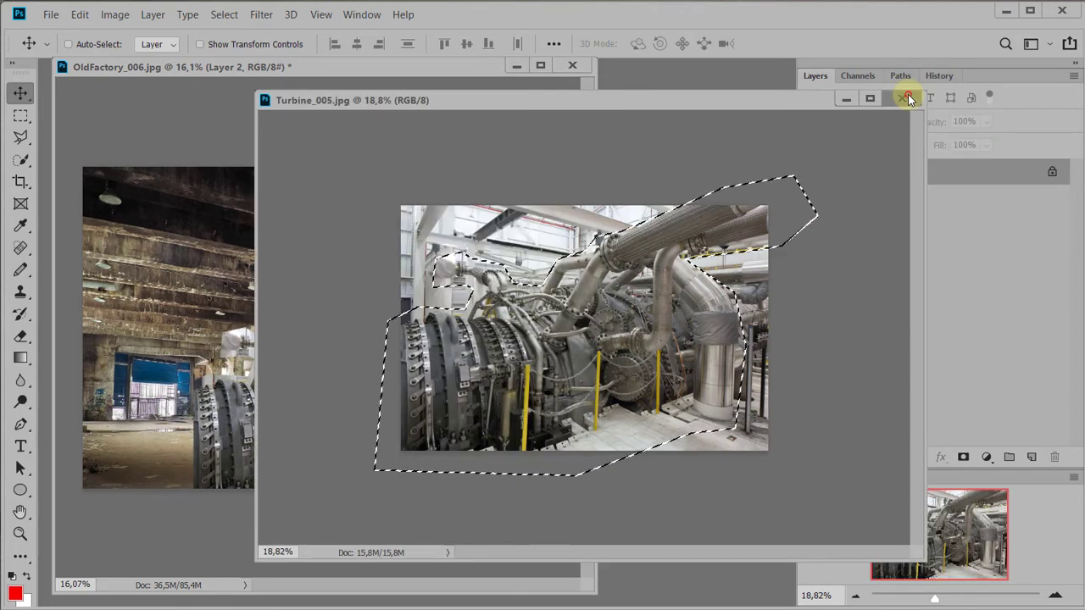
click(901, 98)
- Place the turbine layer below the control booth layer and move the turbine up and right, behind the booth
drag(864, 174, 876, 212)
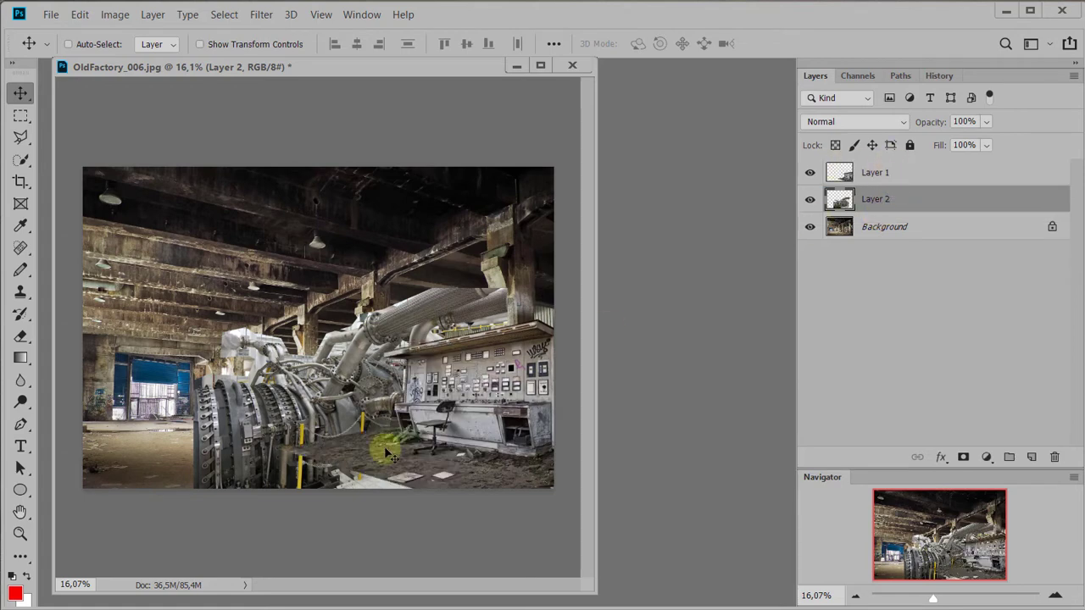
drag(312, 389, 357, 365)
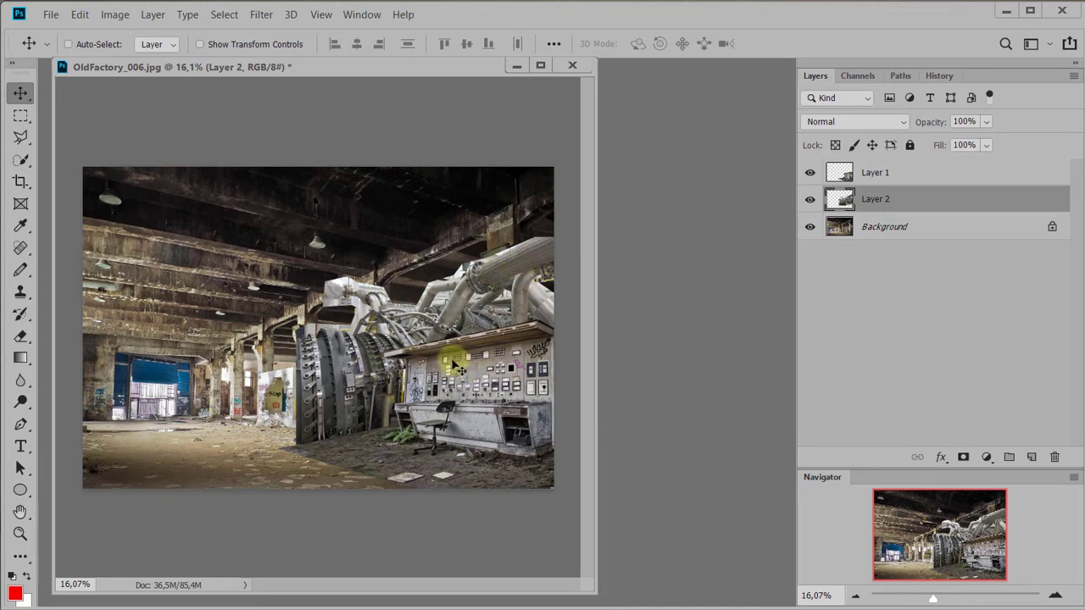
- Distort the turbine layer with Free Transform, shifting its two right-hand corners and lower-left corner to fit the hall's perspective
key(ctrl)
key(ctrl+t)
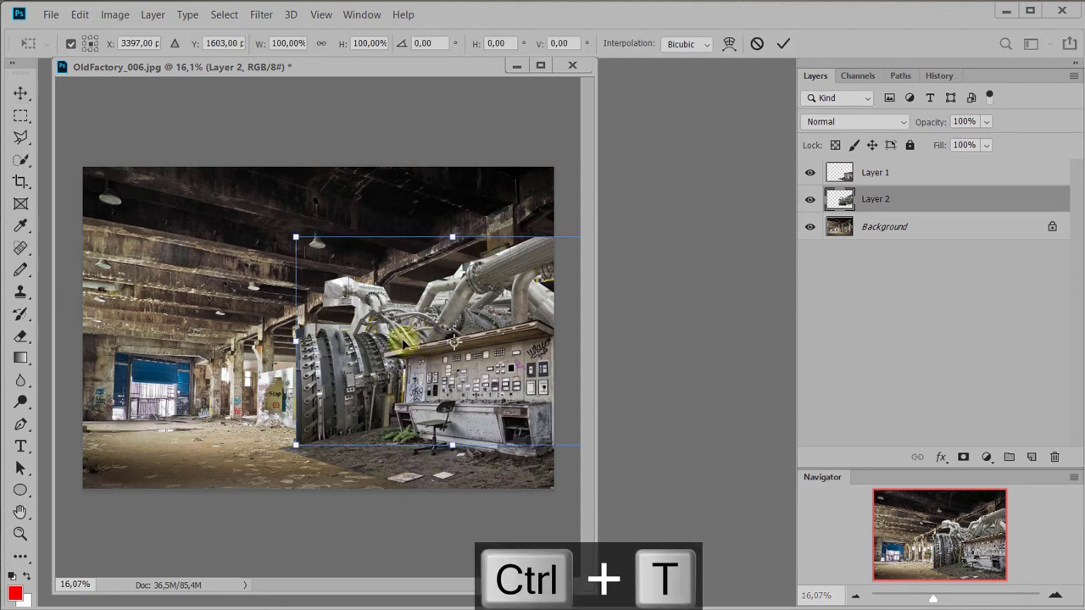
key(ctrl+0)
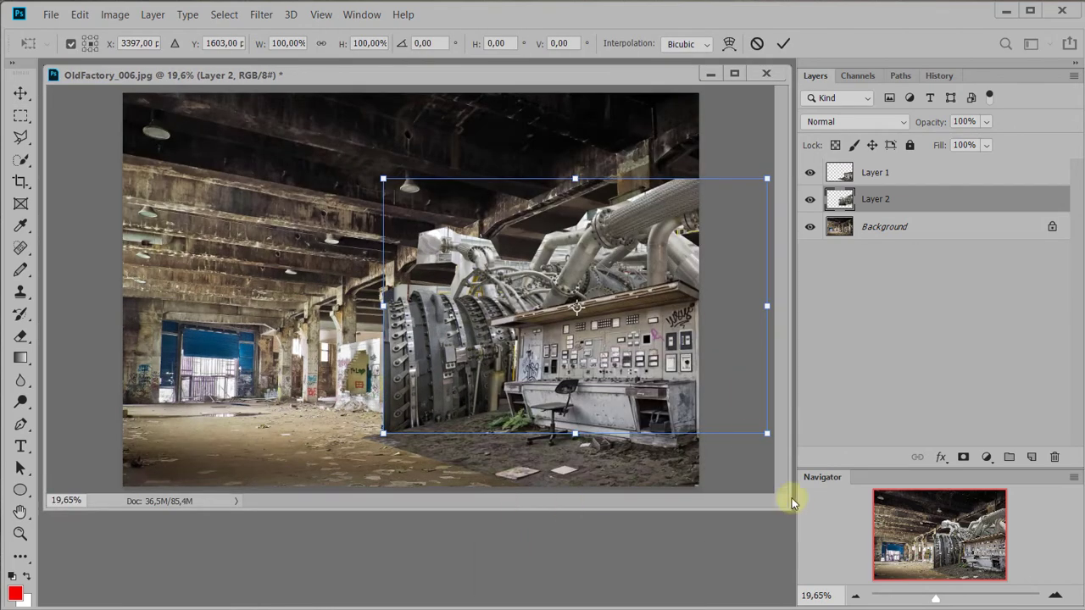
drag(765, 181, 766, 209)
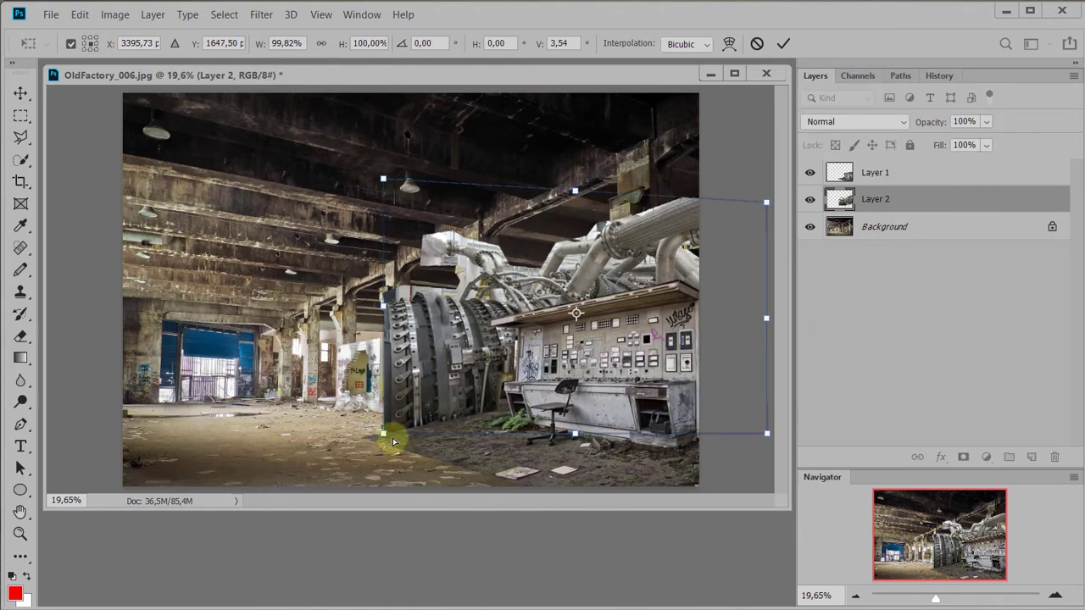
drag(391, 441, 382, 432)
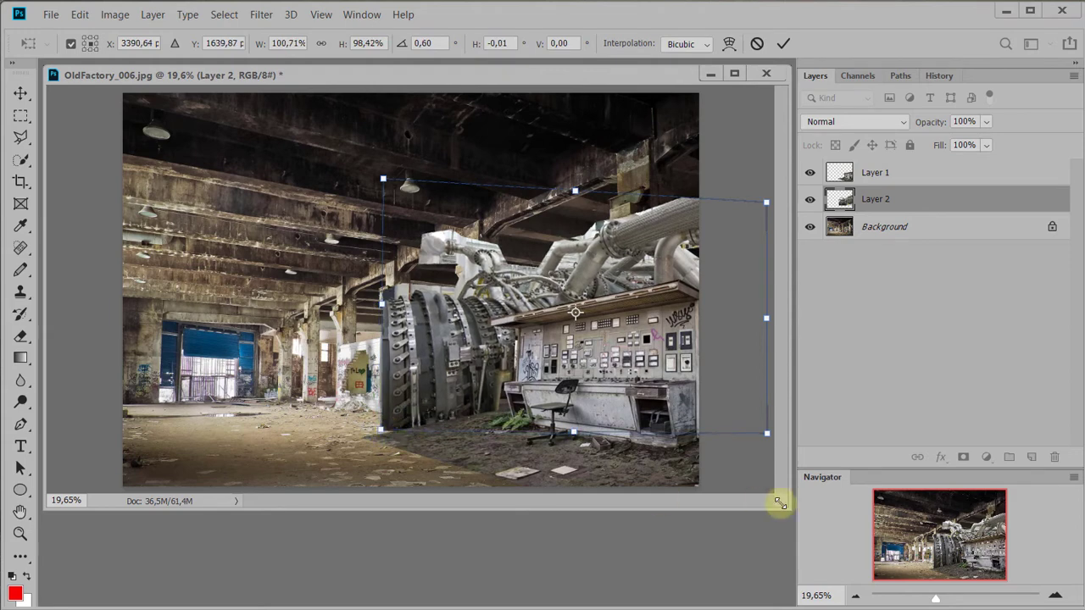
drag(769, 437, 777, 480)
drag(768, 201, 800, 192)
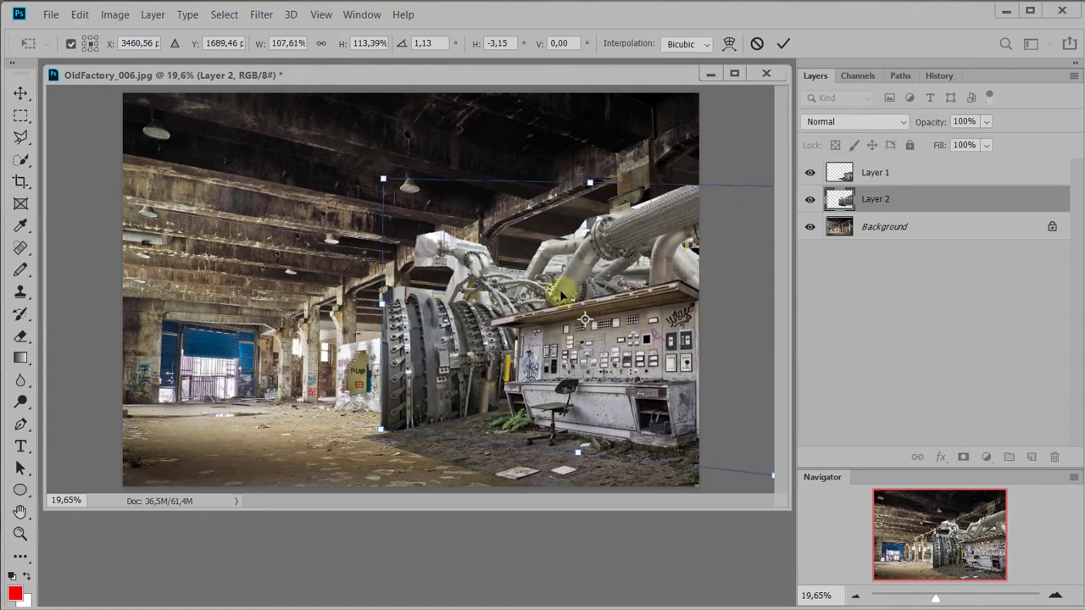
- Nudge the turbine right behind the control booth to a horizontal position of about 3664 px and apply the transformation
key(Right)
key(Right)
key(Right)
key(Right)
key(Right)
key(Right)
key(Right)
key(Right)
key(Right)
key(Right)
key(Right)
key(Right)
key(Right)
key(Right)
key(Right)
key(Right)
key(Right)
key(Right)
key(Right)
key(Right)
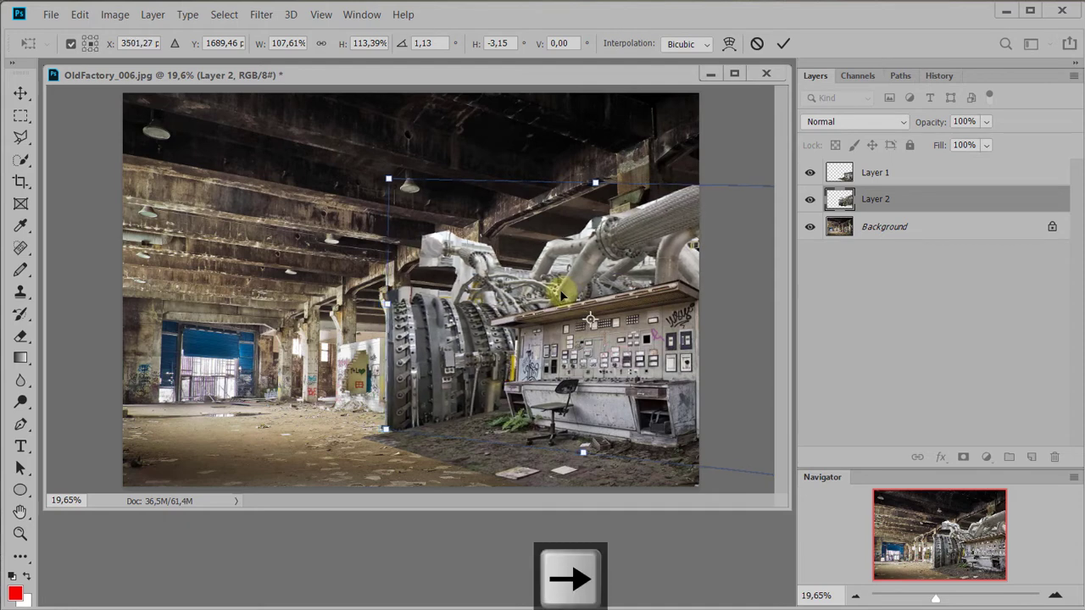
key(Right)
key(Right)
key(Right)
key(Right)
key(Right)
key(Right)
key(Right)
key(Right)
key(Right)
key(Right)
key(Right)
key(Right)
key(Right)
key(Right)
key(Right)
key(Right)
key(Right)
key(Right)
key(Right)
key(Right)
key(Right)
key(Right)
key(Right)
key(Right)
key(Right)
key(Right)
key(Right)
key(Right)
key(Right)
key(Right)
key(Right)
key(Right)
key(Right)
key(Right)
key(Right)
key(Right)
key(Right)
key(Right)
key(Right)
key(Right)
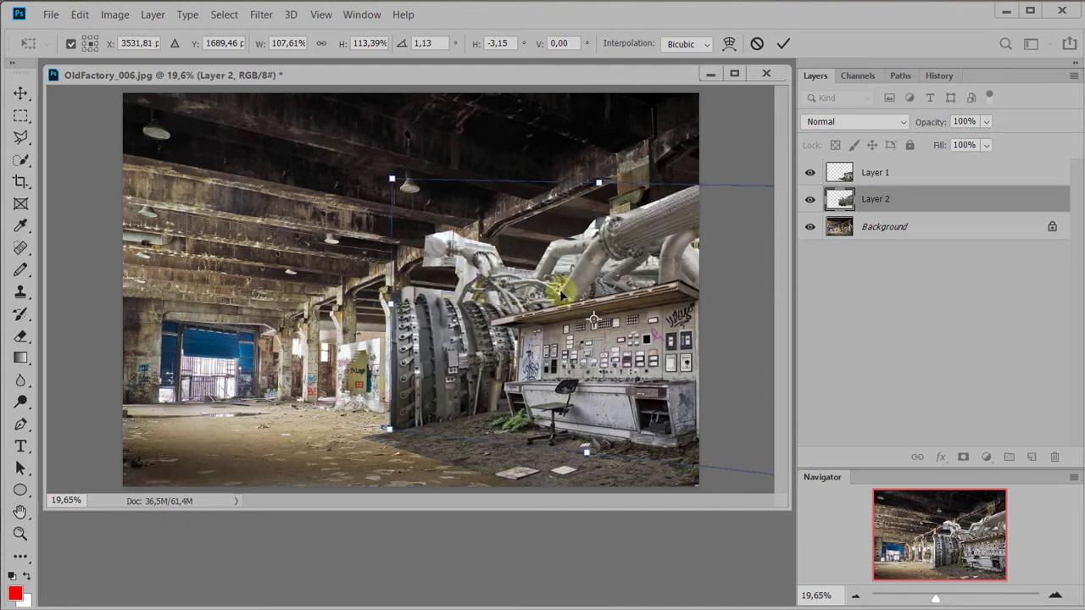
key(Right)
key(Right)
key(Right)
key(Right)
key(Right)
key(Right)
key(Right)
key(Right)
key(Right)
key(Right)
key(Right)
key(Right)
key(Right)
key(Right)
key(Right)
key(Right)
key(Right)
key(Right)
key(Right)
key(Right)
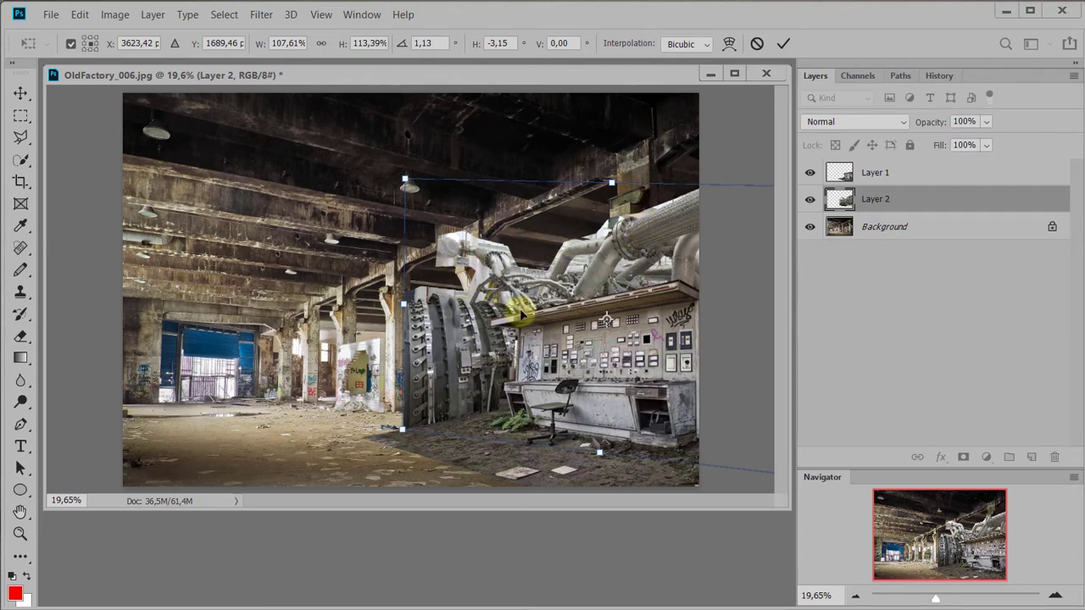
key(Right)
key(Right)
key(Right)
key(Right)
key(Right)
key(Right)
key(Right)
key(Right)
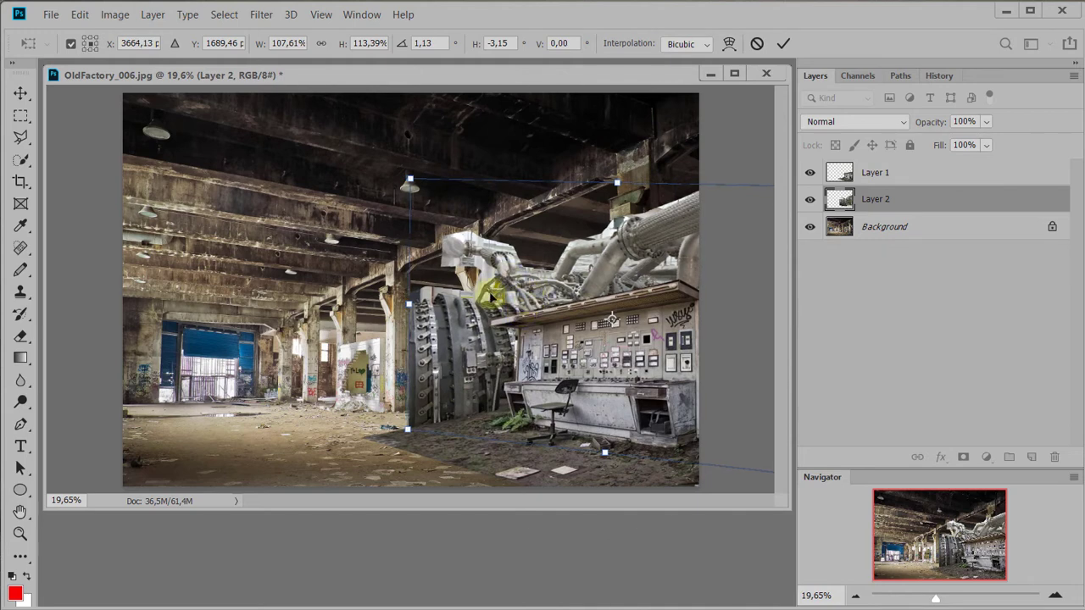
key(Return)
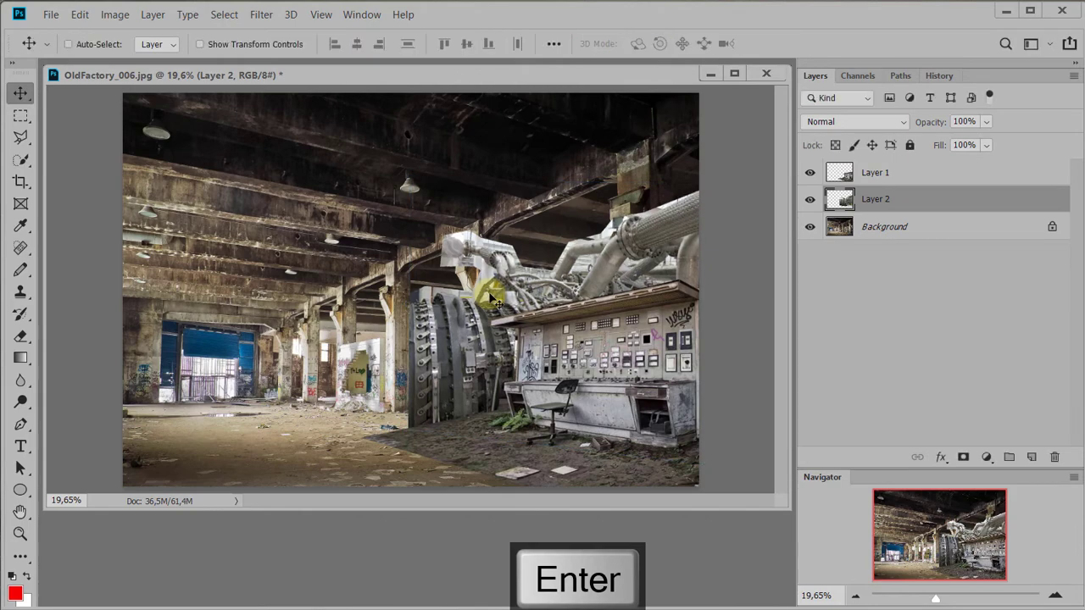
- Dock the floating OldFactory_006.jpg window as a tab and frame the turbine and control booth
scroll(509, 254, up, 5)
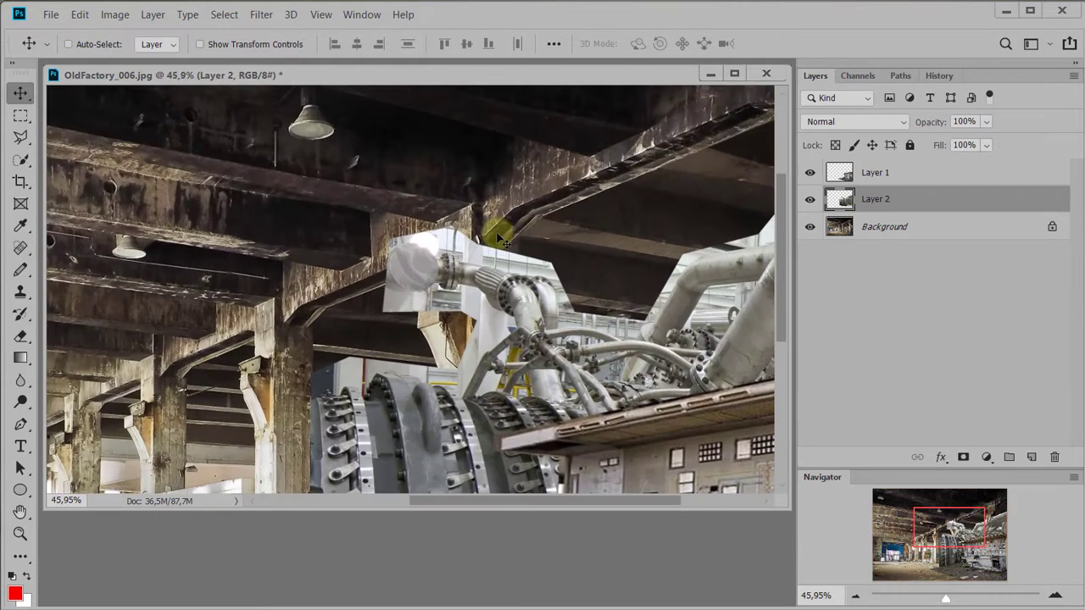
drag(451, 269, 472, 205)
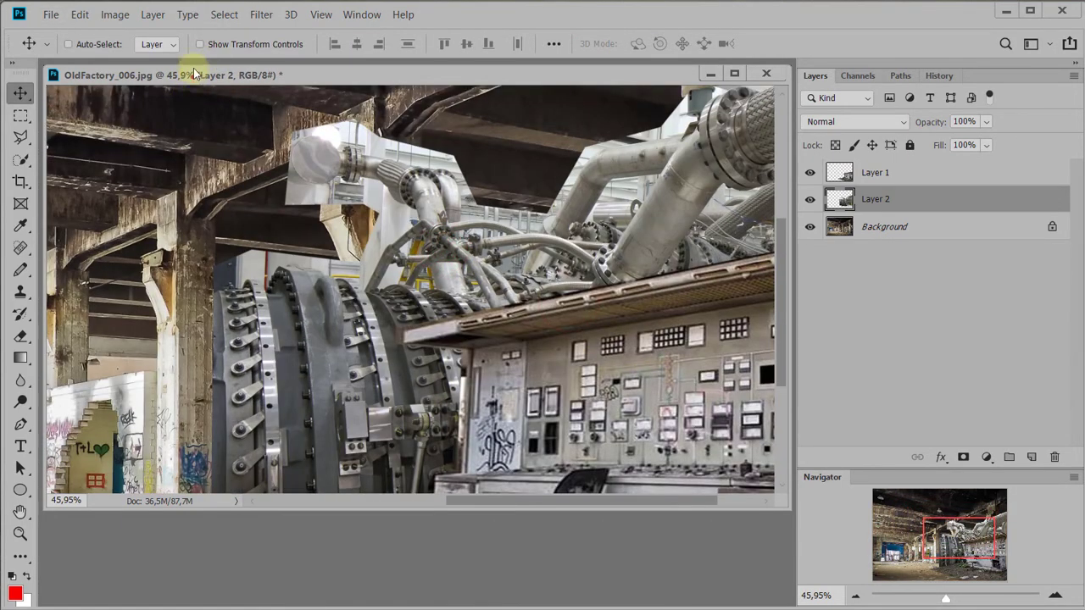
mouse_move(193, 75)
mouse_down()
mouse_move(193, 56)
mouse_move(184, 66)
mouse_up()
drag(559, 187, 555, 254)
scroll(475, 222, down, 2)
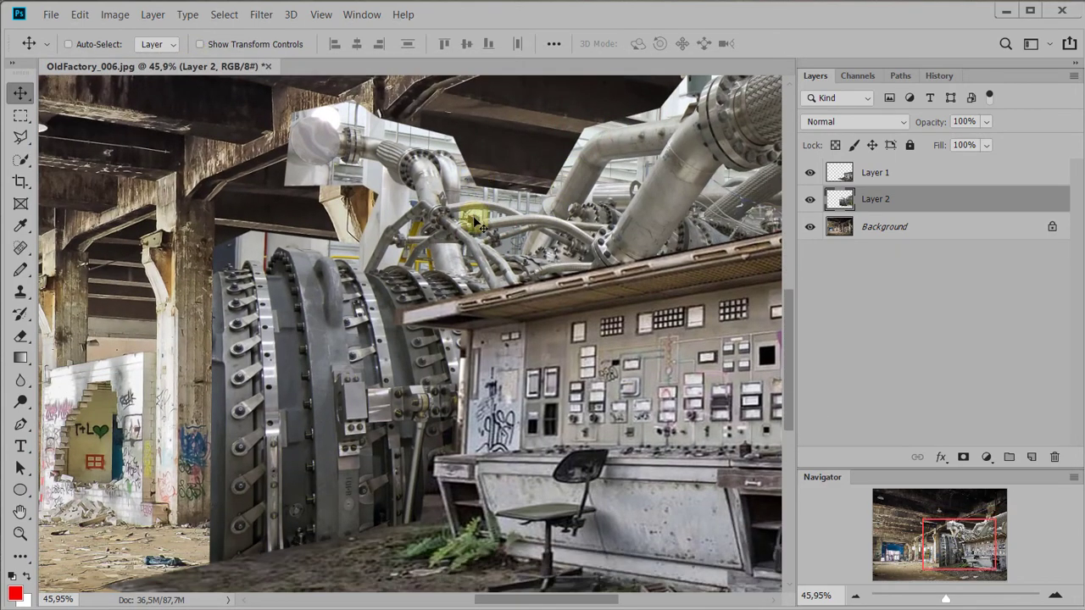
scroll(475, 222, down, 3)
scroll(543, 199, up, 2)
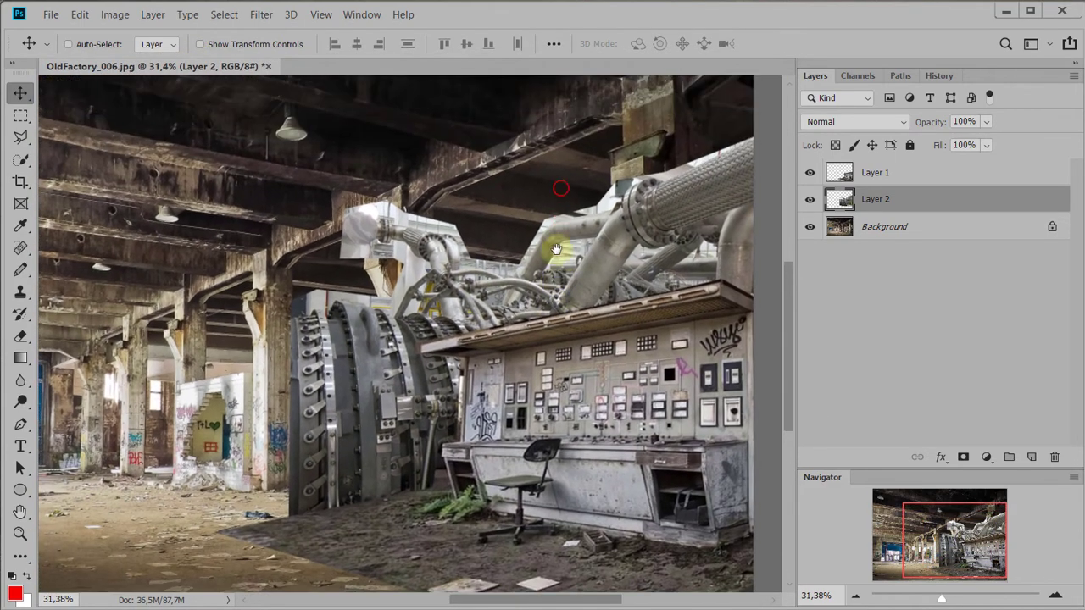
- Hide Layer 1 and Layer 2 and make the Background layer active to expose the hall's pillars
click(808, 200)
click(808, 174)
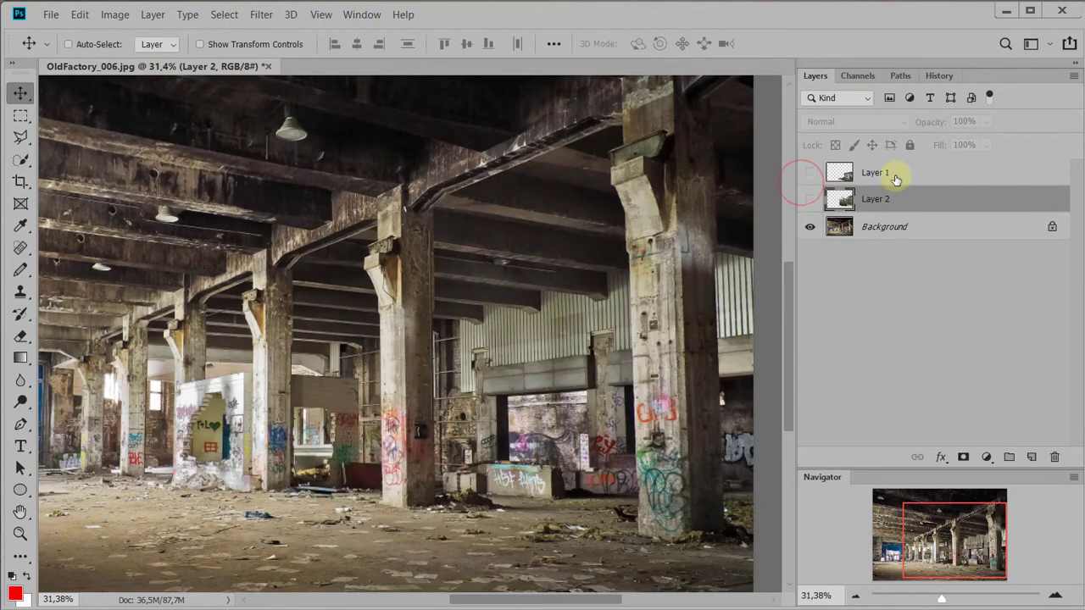
click(808, 177)
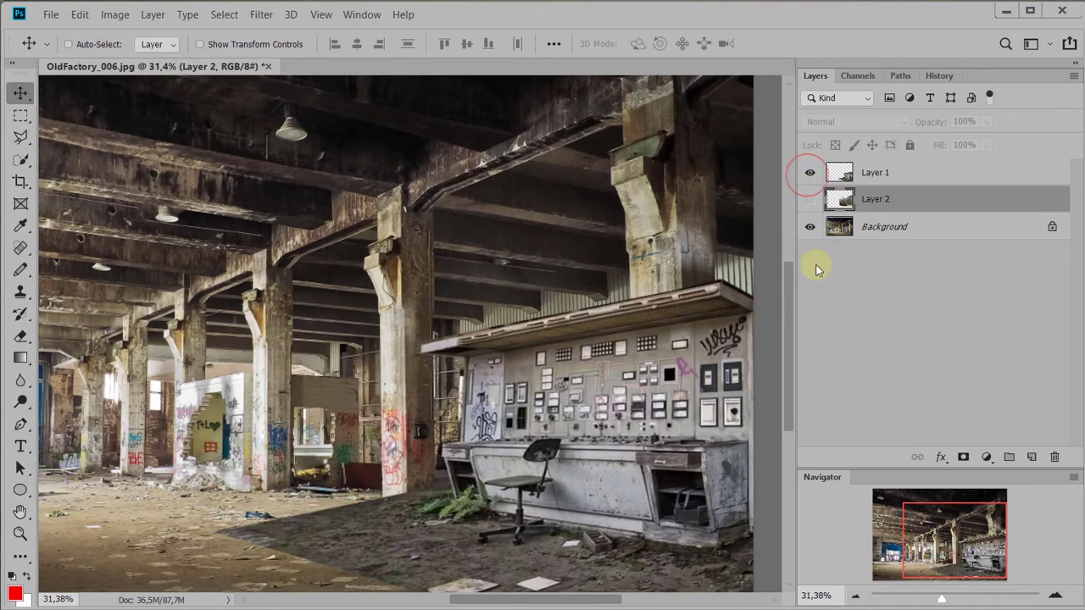
click(811, 173)
click(852, 231)
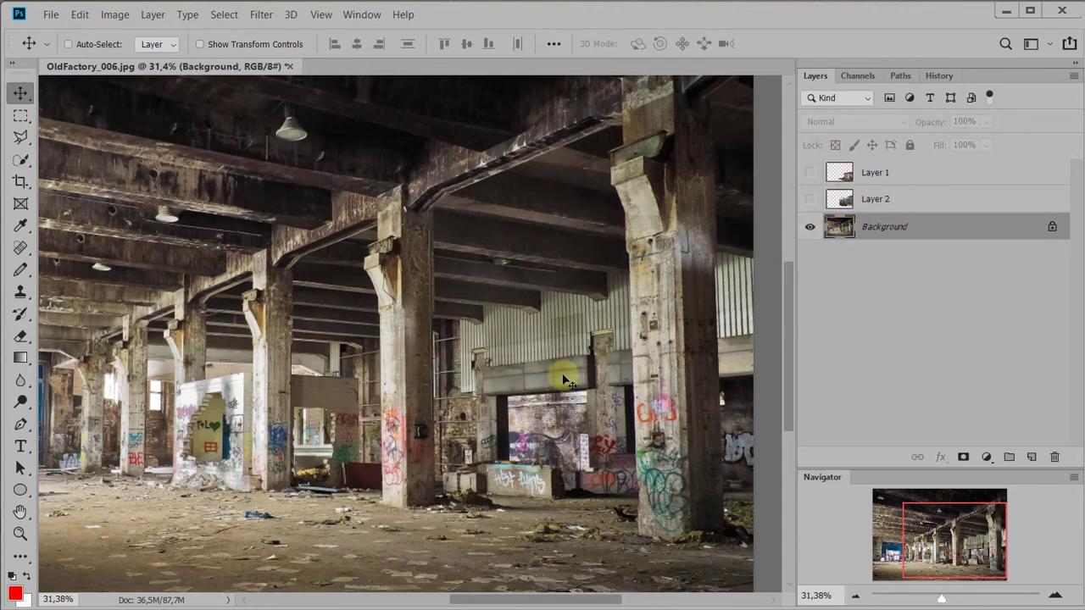
drag(618, 337, 545, 338)
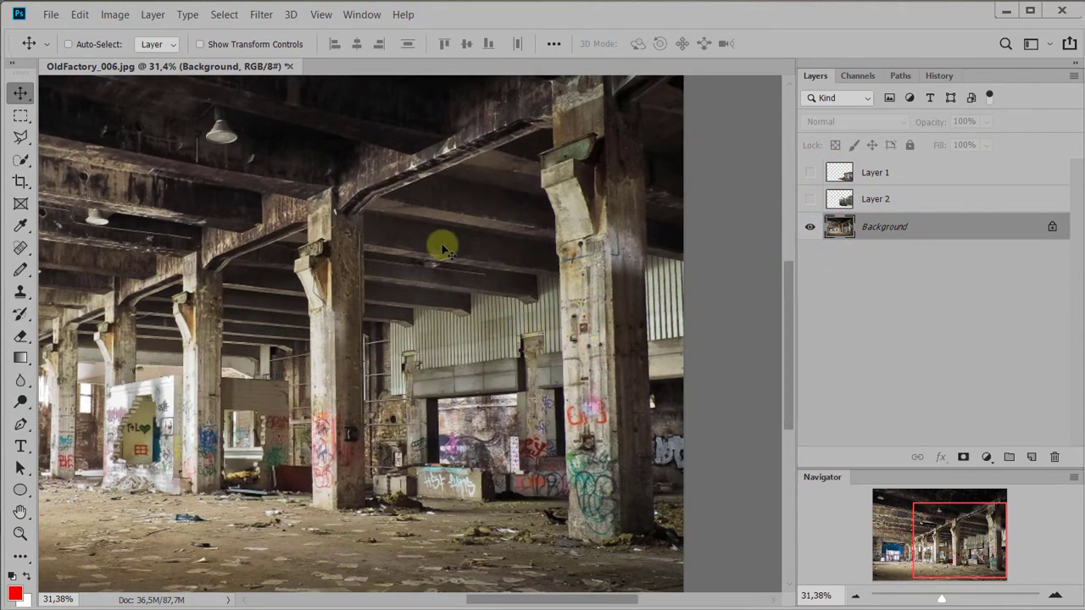
drag(445, 250, 514, 243)
drag(551, 351, 530, 395)
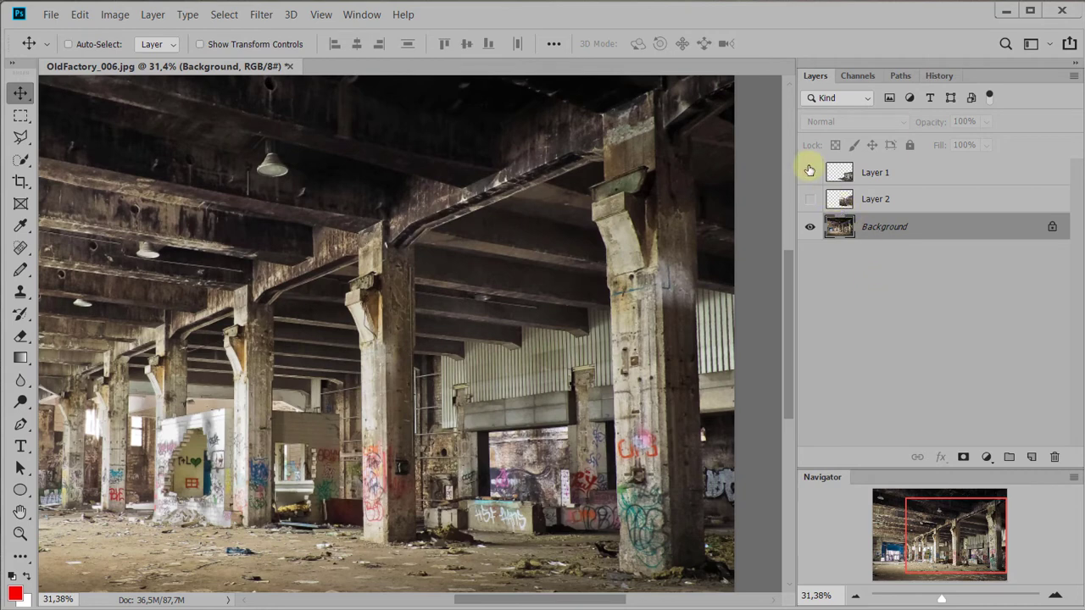
click(809, 198)
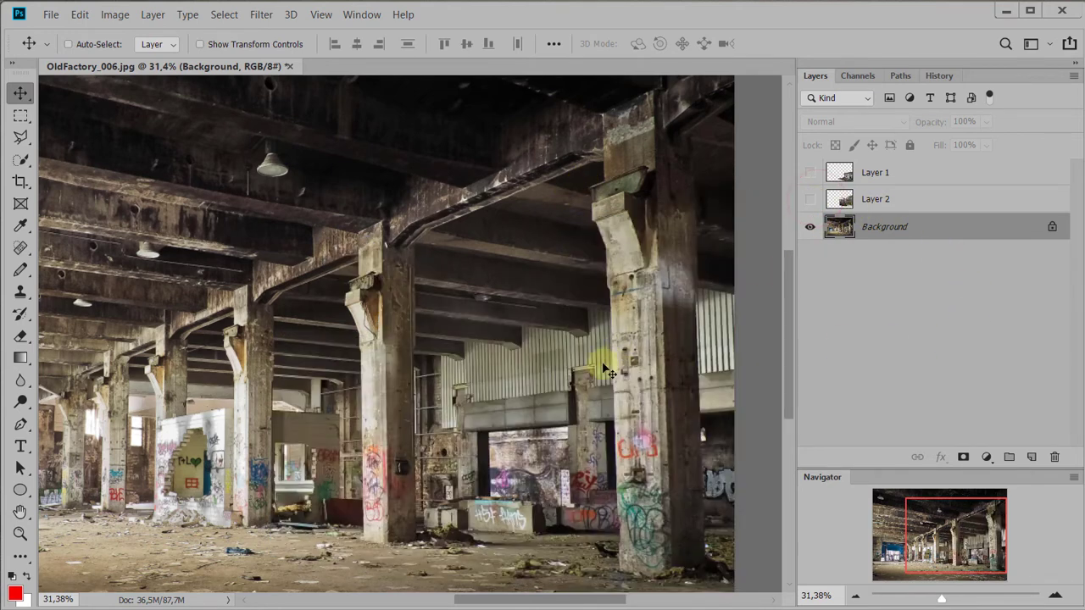
- Start a Polygonal Lasso outline at the second-nearest pillar's base, tracing its inner edge, the beam's underside and the nearest pillar's left edge
drag(600, 363, 472, 359)
key(l)
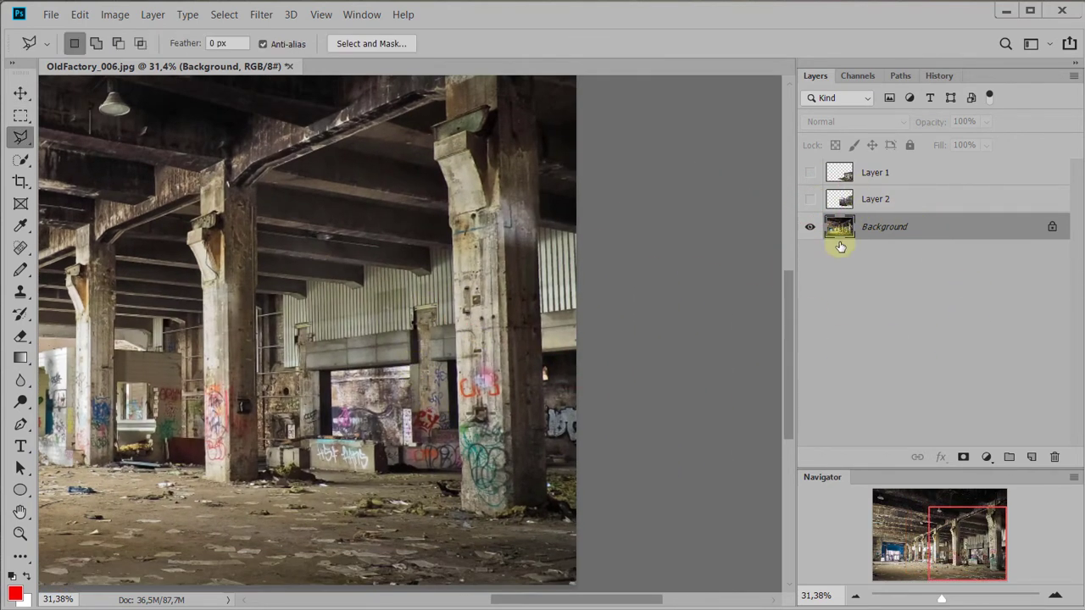
scroll(515, 466, down, 3)
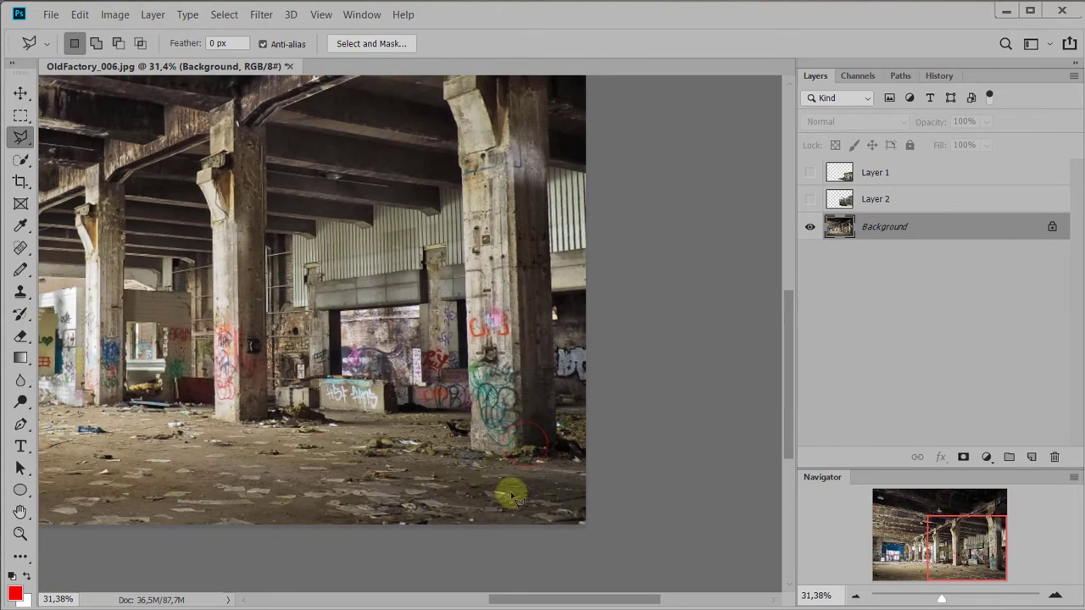
scroll(511, 494, up, 2)
scroll(284, 498, up, 5)
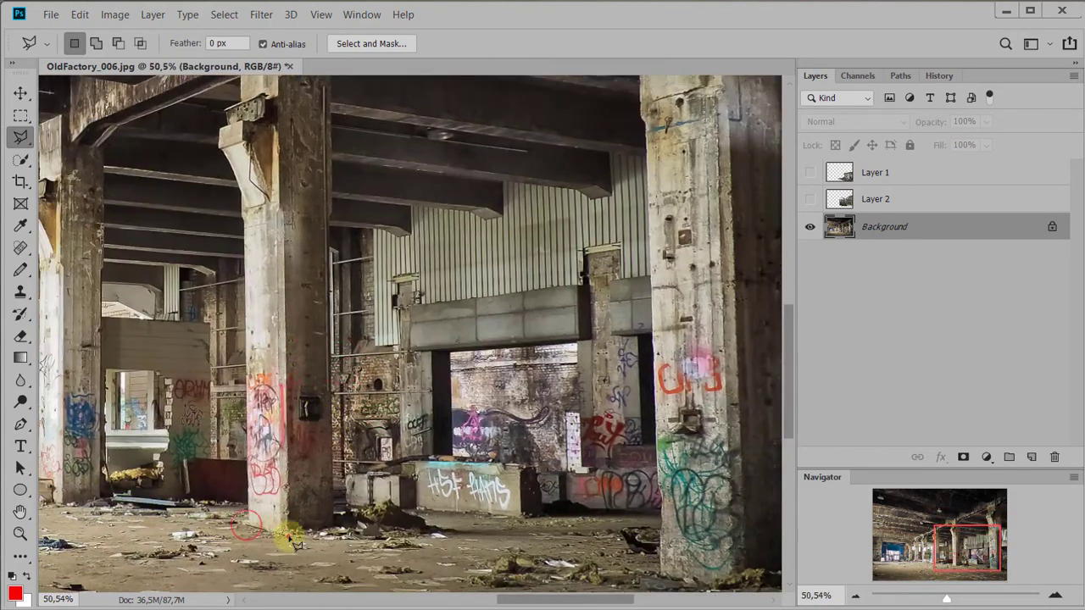
scroll(306, 406, up, 5)
click(337, 252)
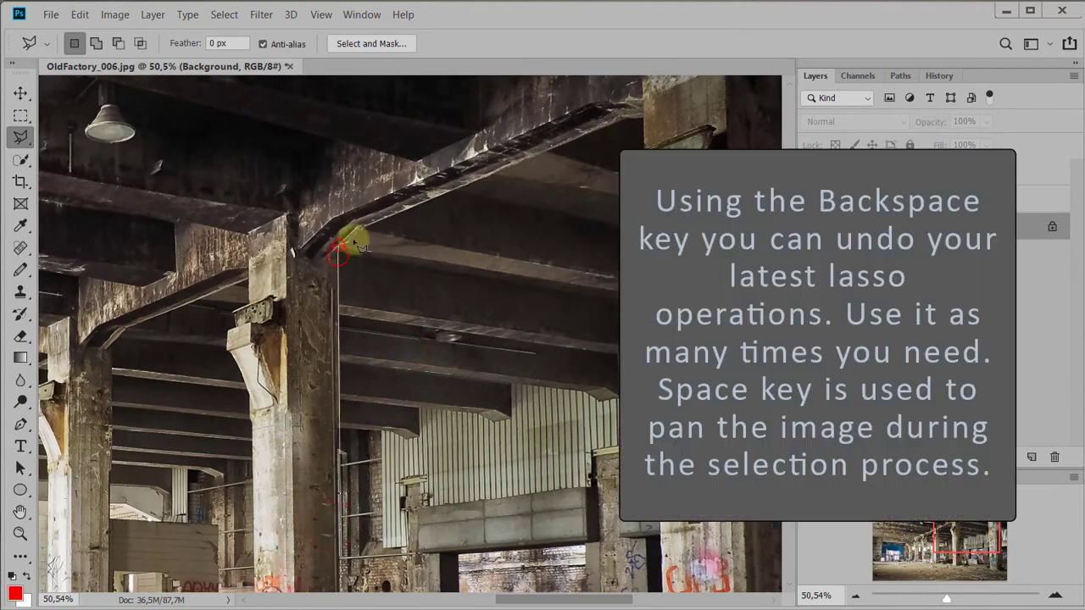
scroll(357, 243, up, 2)
scroll(358, 243, right, 4)
click(454, 252)
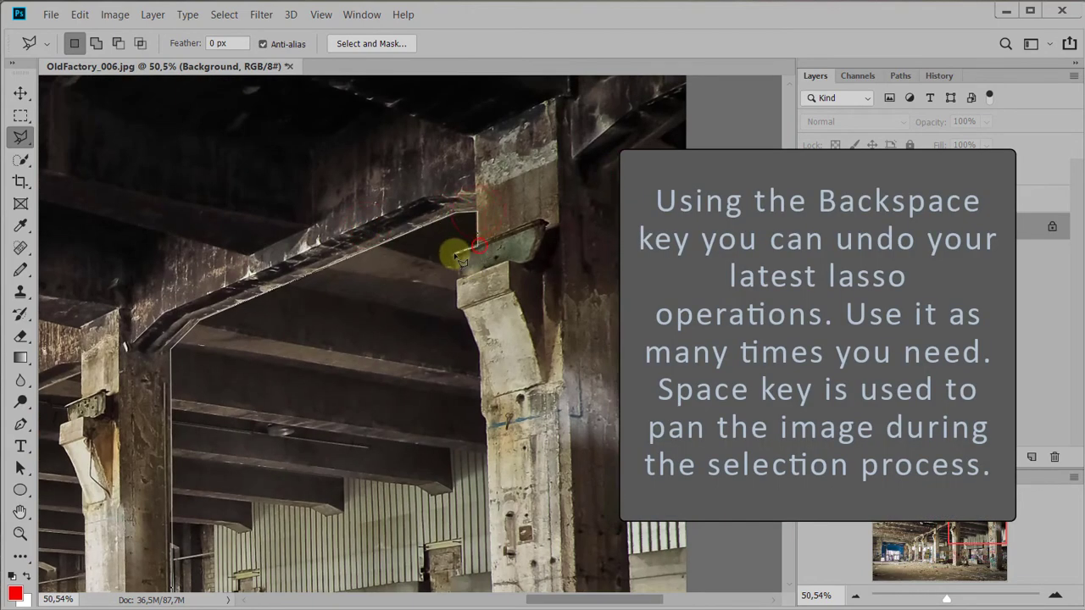
click(454, 278)
scroll(465, 325, down, 3)
click(453, 153)
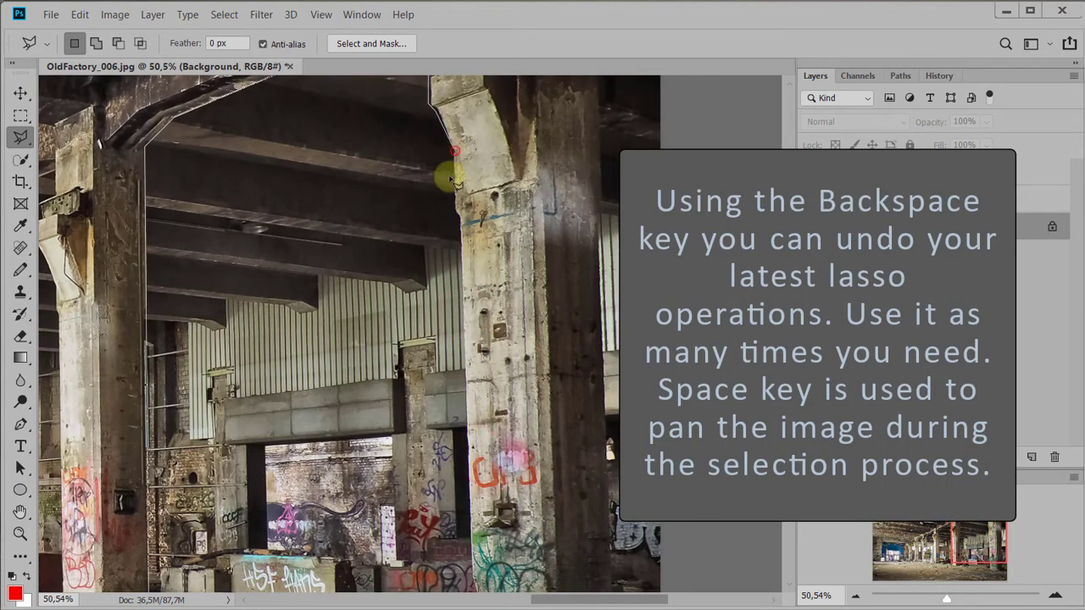
click(455, 209)
scroll(463, 227, down, 5)
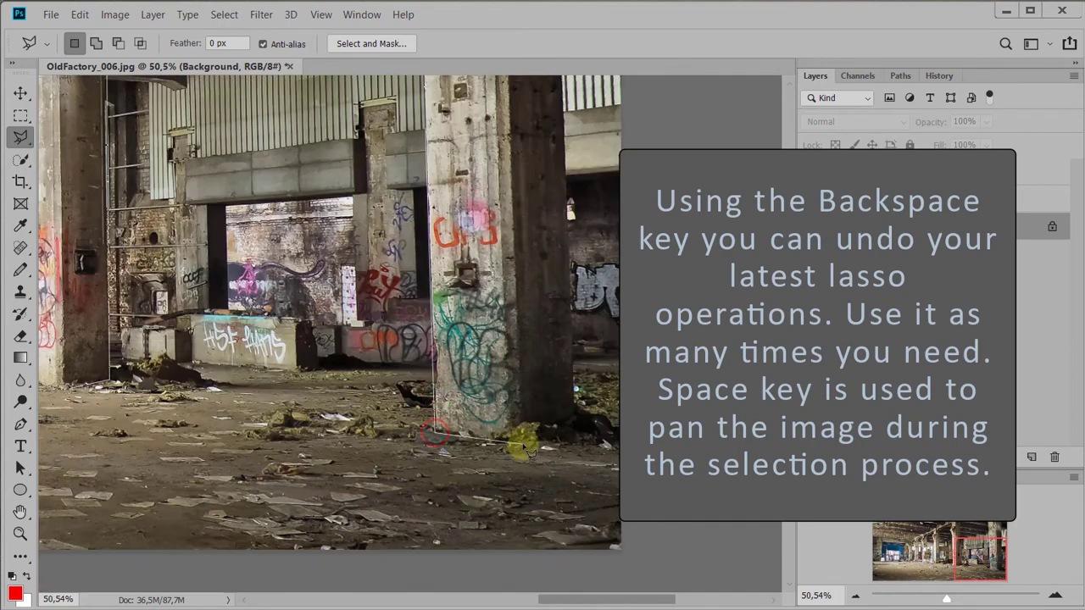
- Continue the lasso around the nearest pillar, past the image edge, along the beam's top and down the other pillar, closing the selection
click(582, 317)
click(577, 435)
scroll(577, 436, up, 5)
click(476, 180)
click(465, 342)
scroll(483, 258, up, 3)
scroll(697, 274, left, 10)
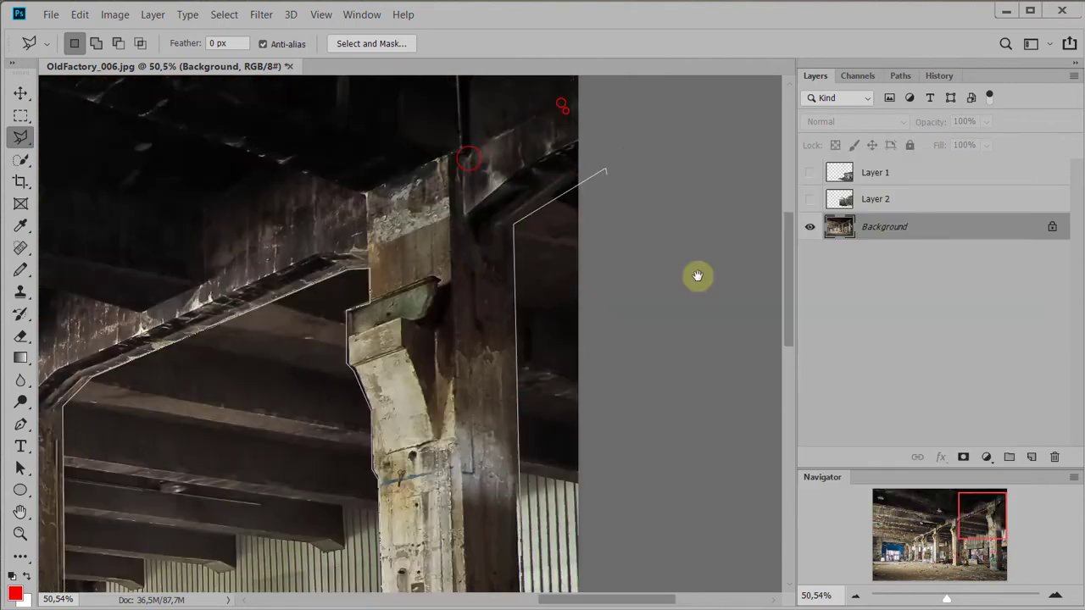
scroll(339, 235, down, 2)
click(331, 204)
click(342, 233)
click(344, 303)
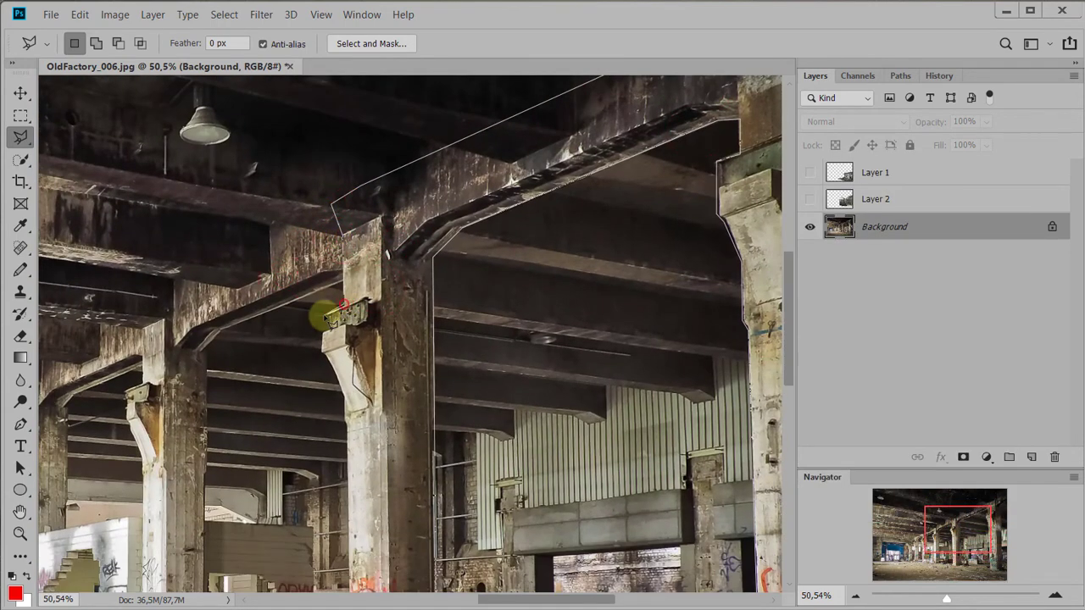
click(315, 331)
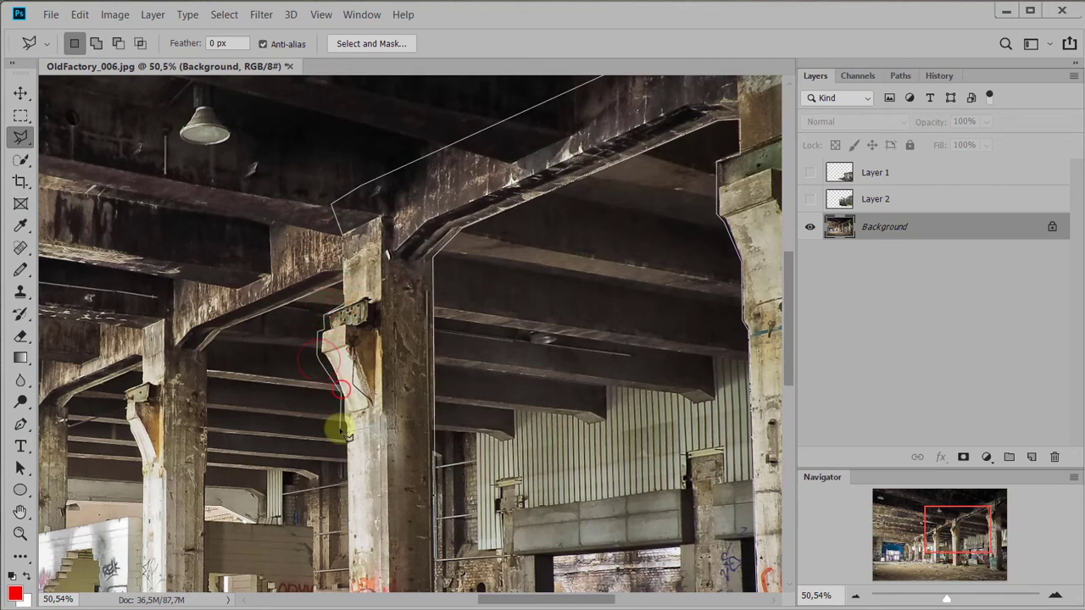
scroll(297, 432, down, 4)
double_click(294, 439)
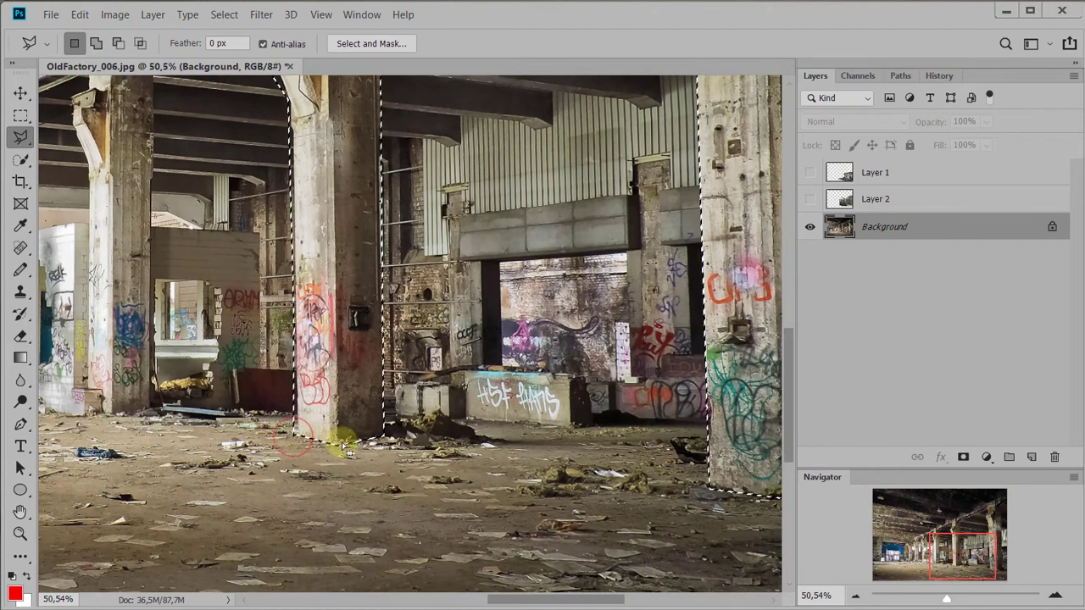
- Copy the selected foreground pillars and beam from the Background onto a new layer
scroll(398, 331, down, 3)
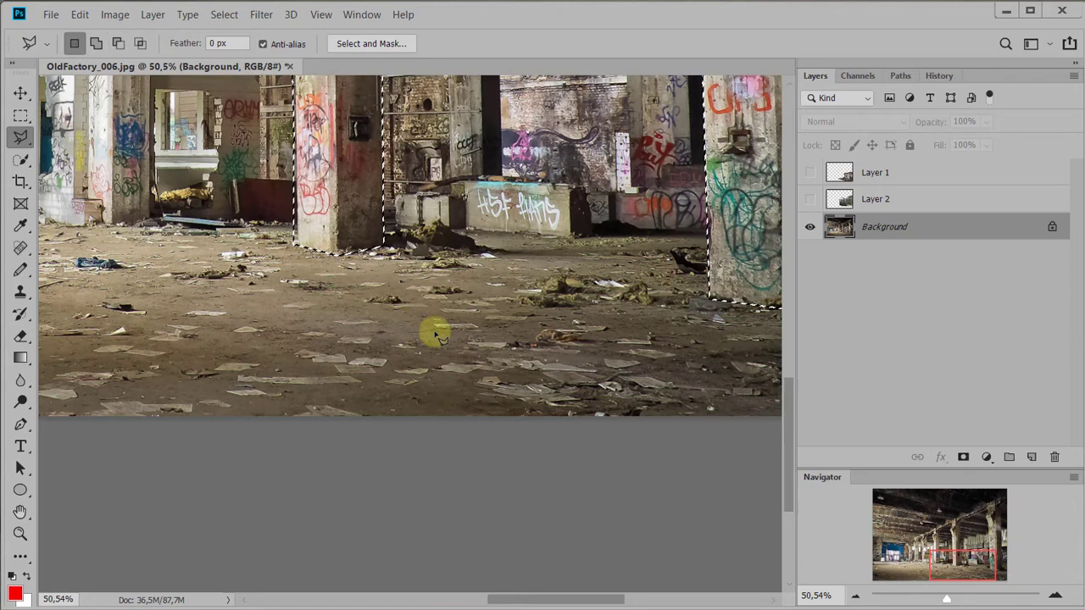
scroll(408, 330, up, 2)
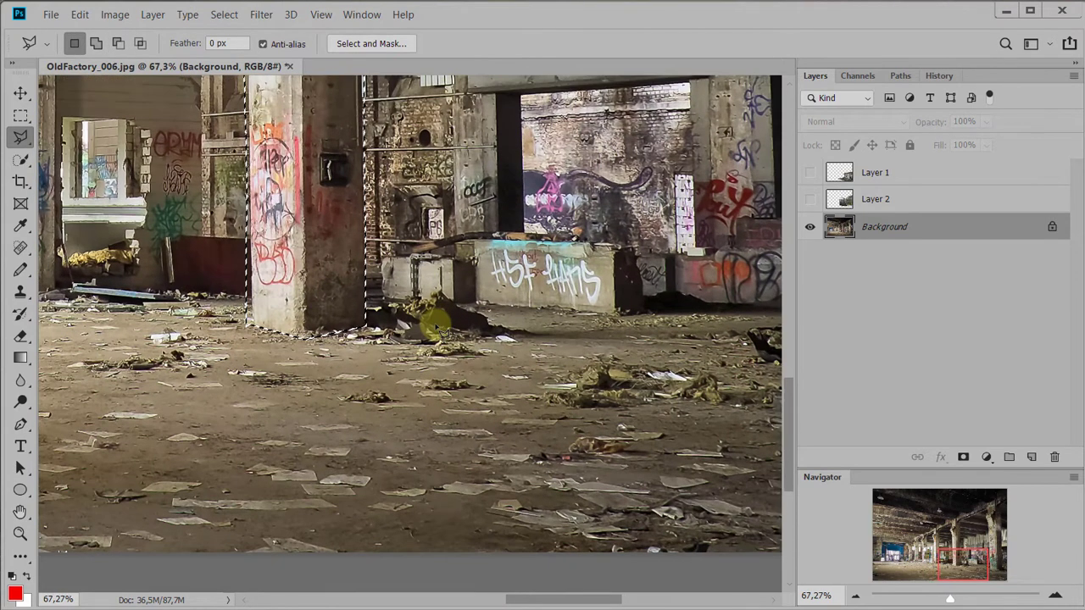
key(ctrl+0)
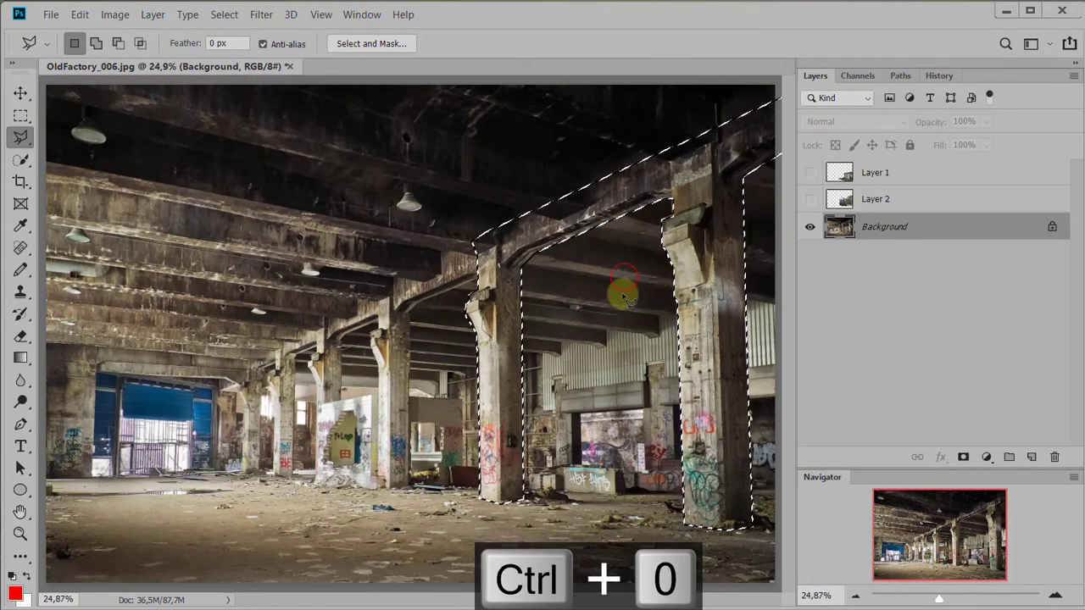
right_click(713, 252)
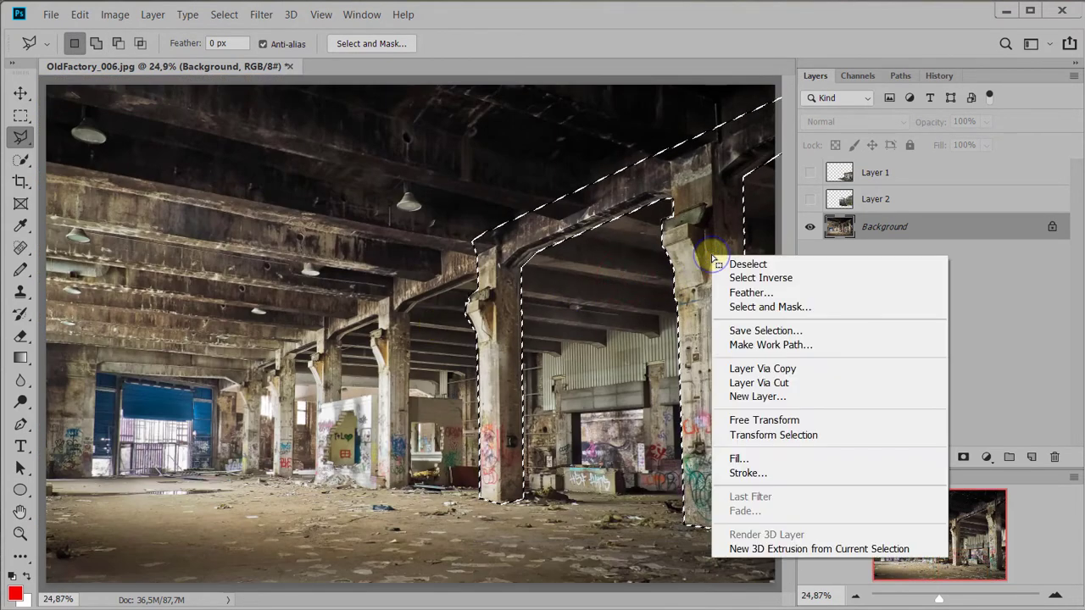
click(741, 368)
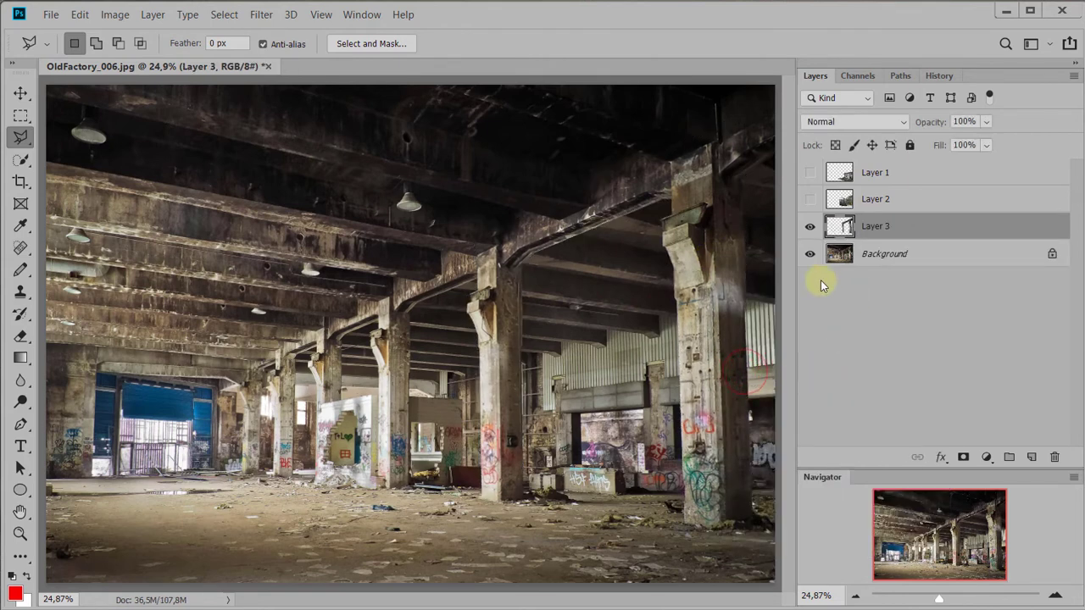
- Show Layer 1 and Layer 2, and rename Layer 3 as Column, Layer 2 as Turbine and Layer 1 as Control
click(810, 200)
click(811, 171)
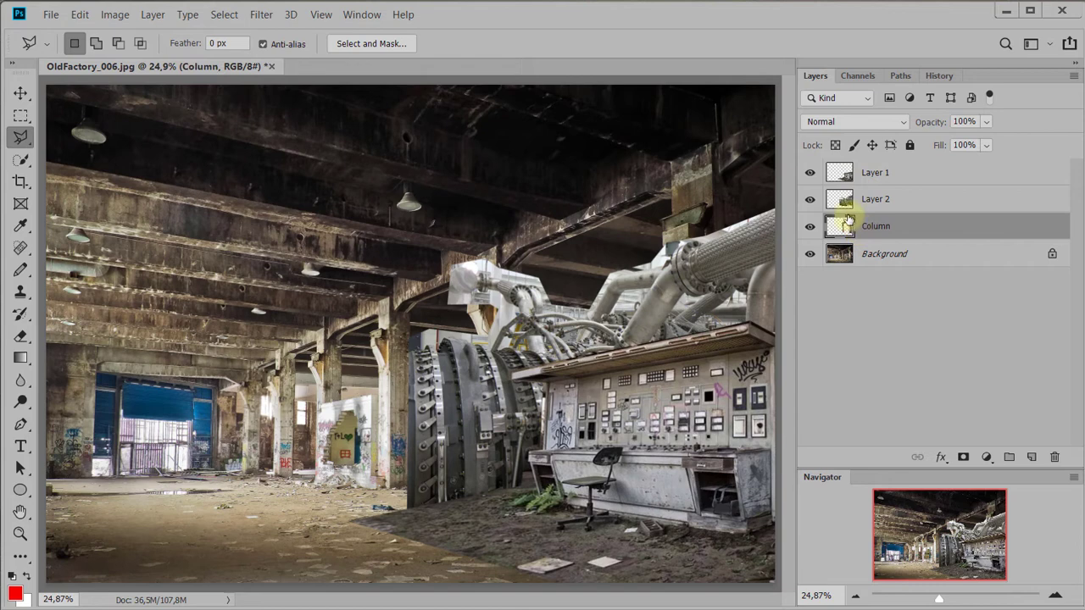
click(881, 202)
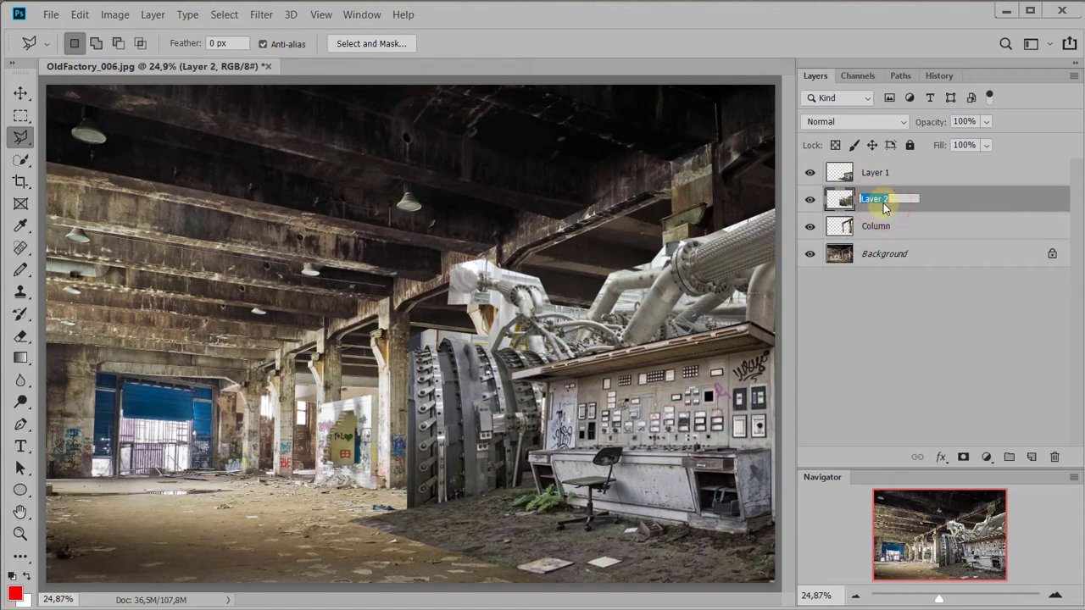
key(Return)
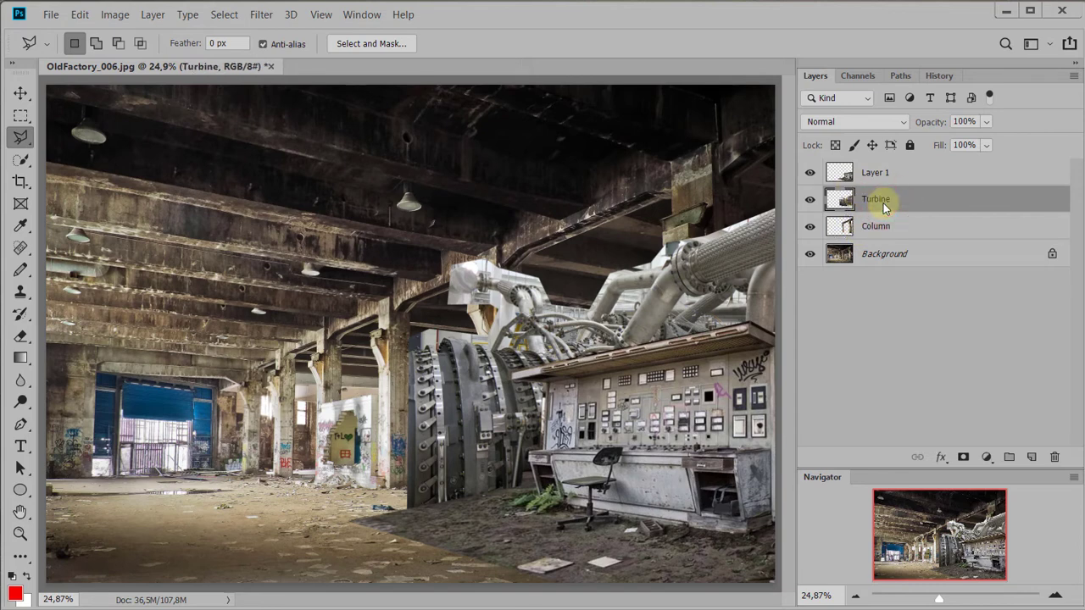
double_click(881, 170)
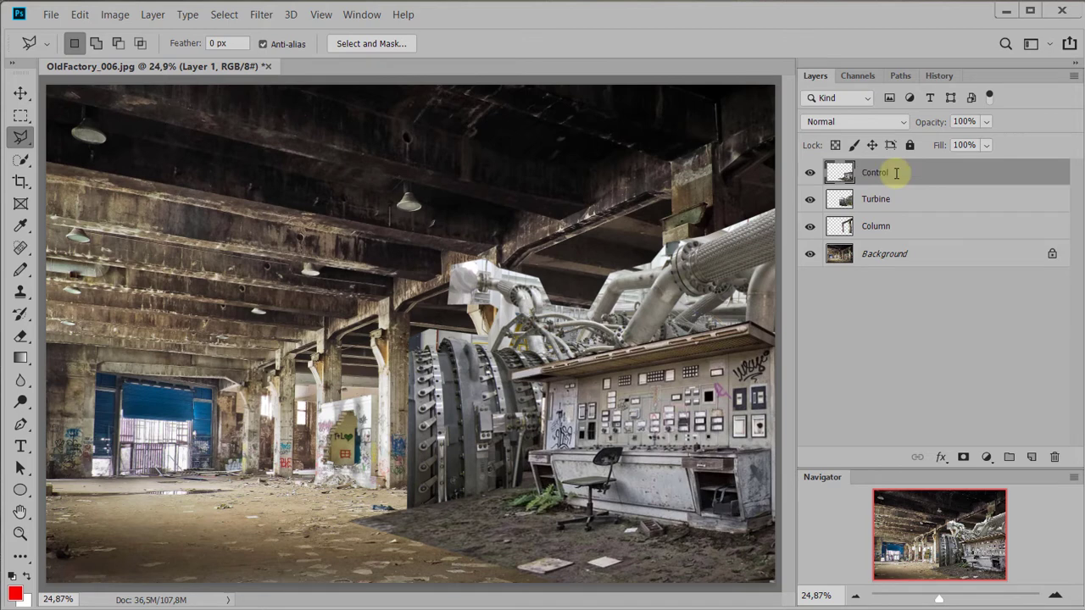
- Reorder the layers so Control is topmost, Column sits directly below it and Turbine sits below Column
drag(879, 226, 884, 165)
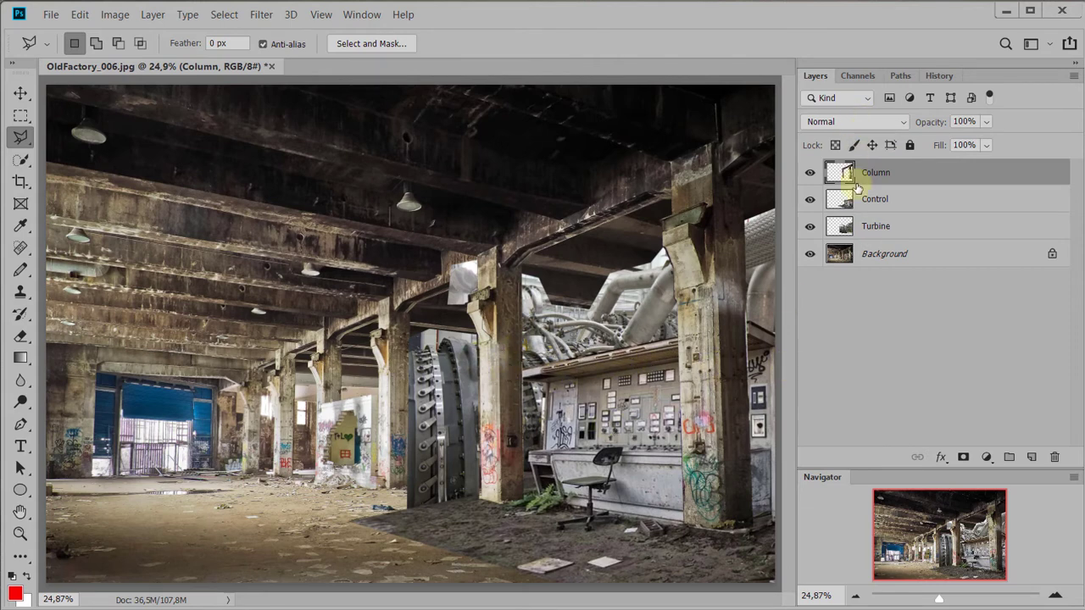
drag(890, 205, 889, 169)
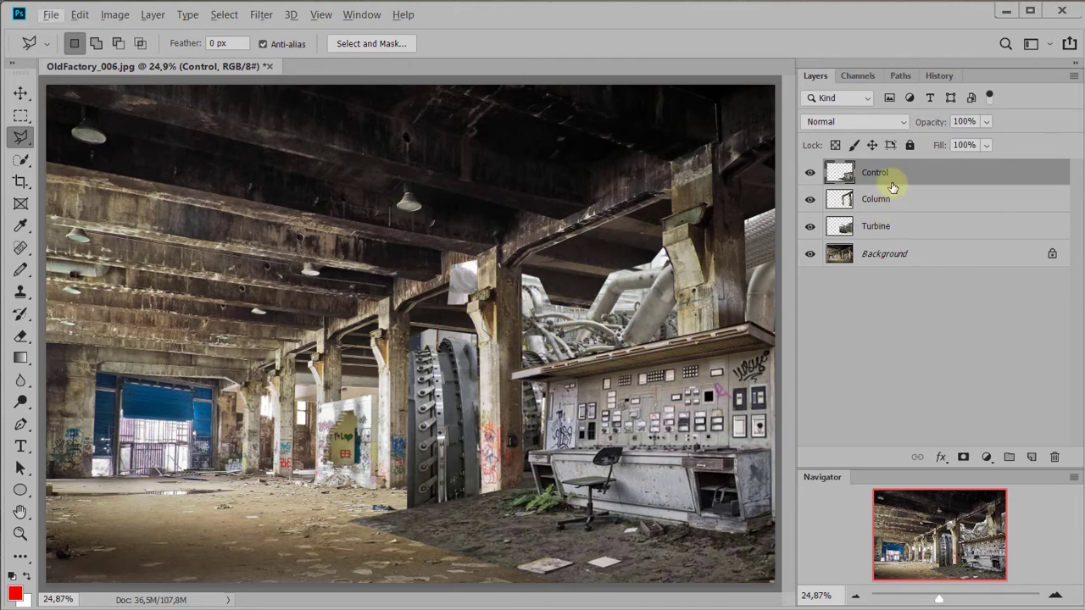
- On the Turbine layer, lasso the stray white pipe fragment beside the second-nearest pillar's capital and delete it
click(885, 227)
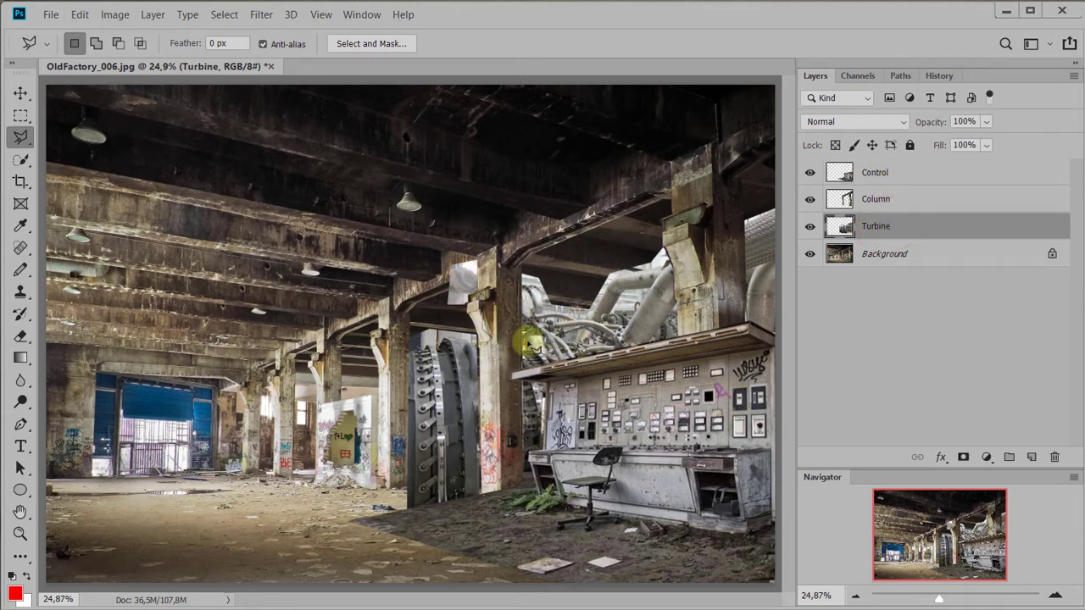
scroll(508, 364, up, 5)
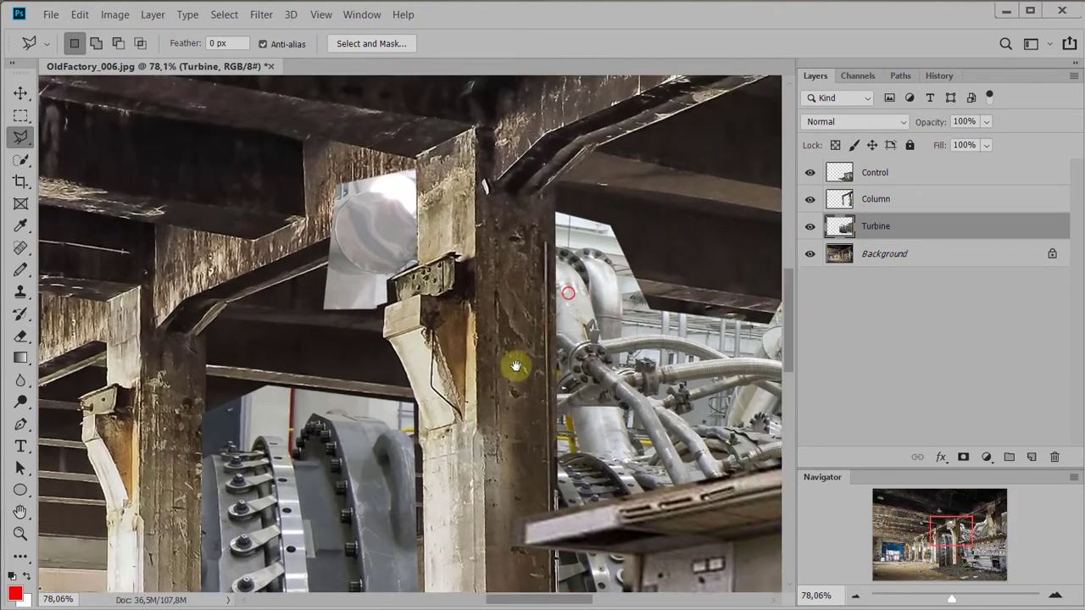
drag(515, 366, 498, 393)
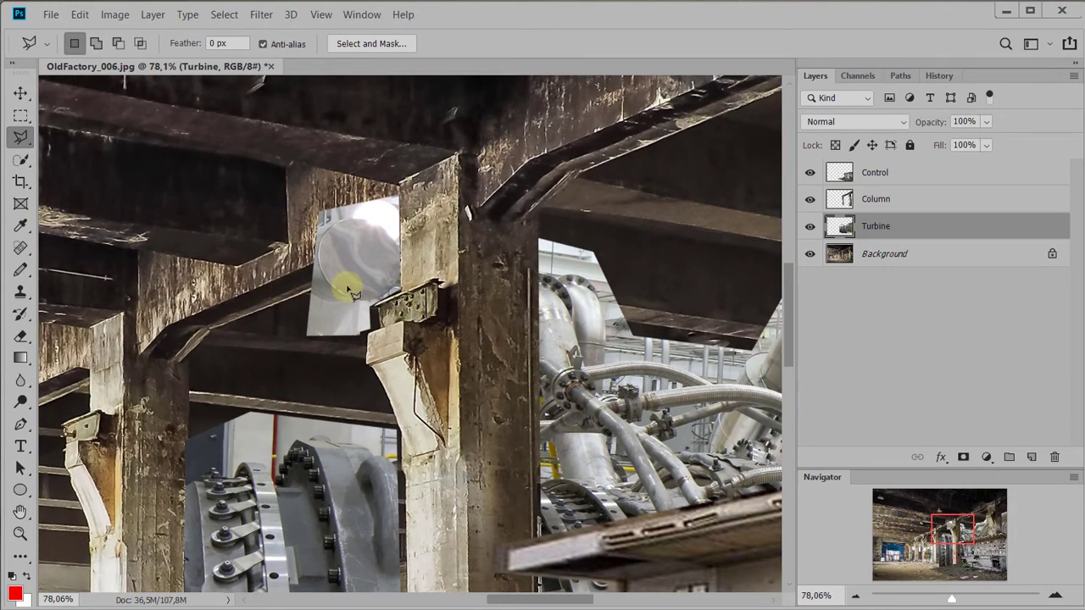
click(193, 200)
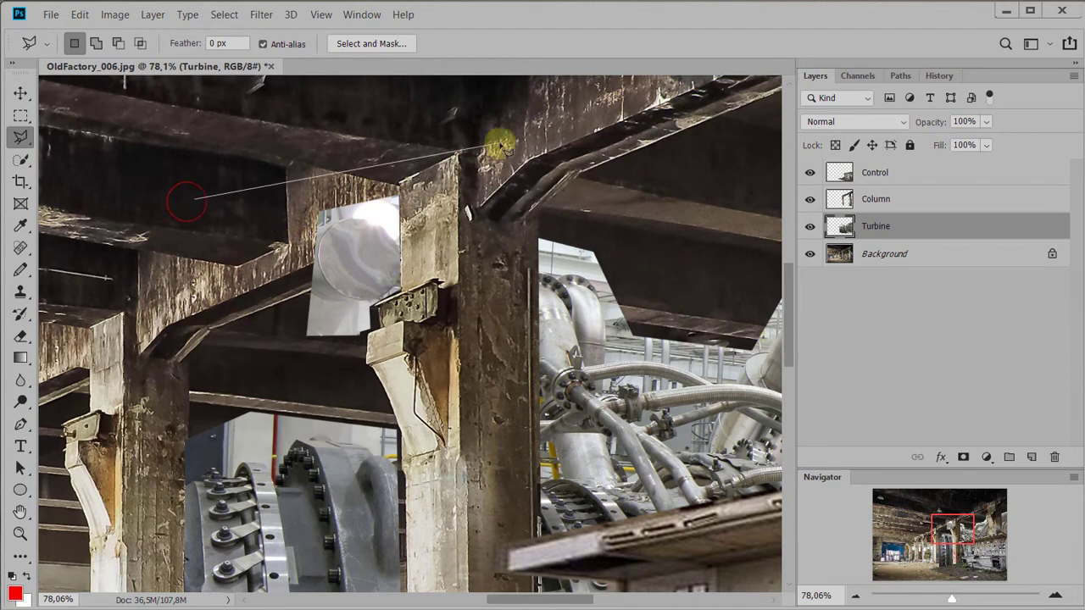
click(491, 149)
click(483, 343)
click(405, 468)
click(160, 441)
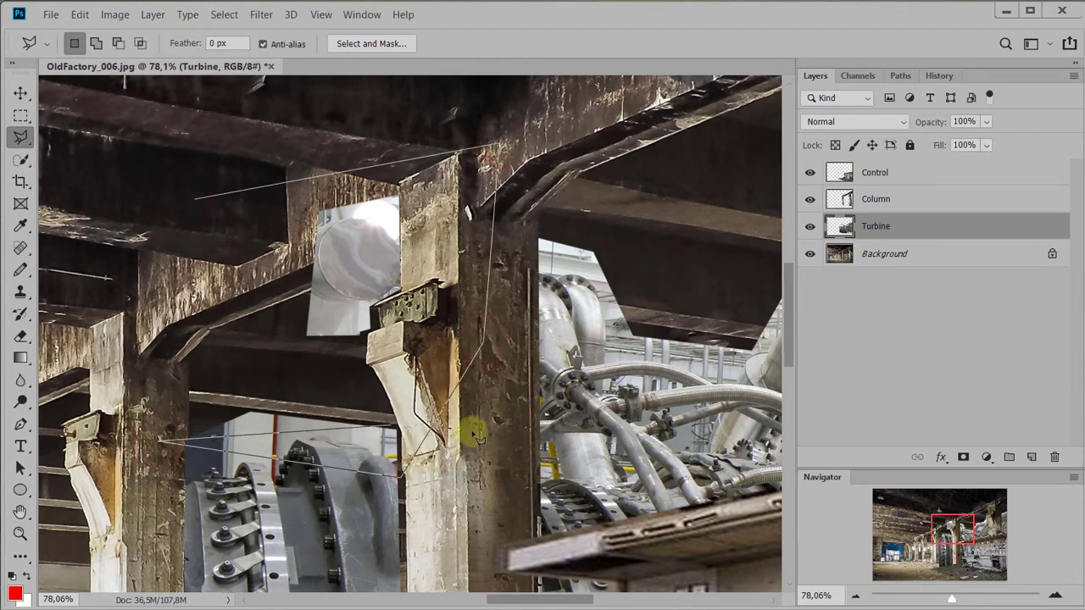
key(BackSpace)
key(BackSpace)
click(479, 384)
click(275, 395)
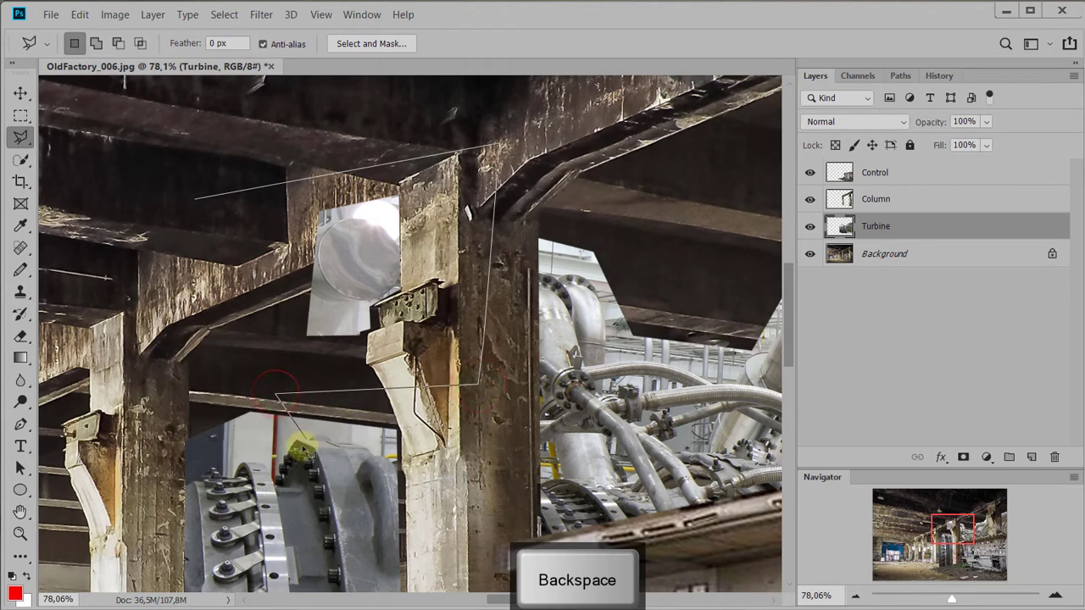
click(203, 328)
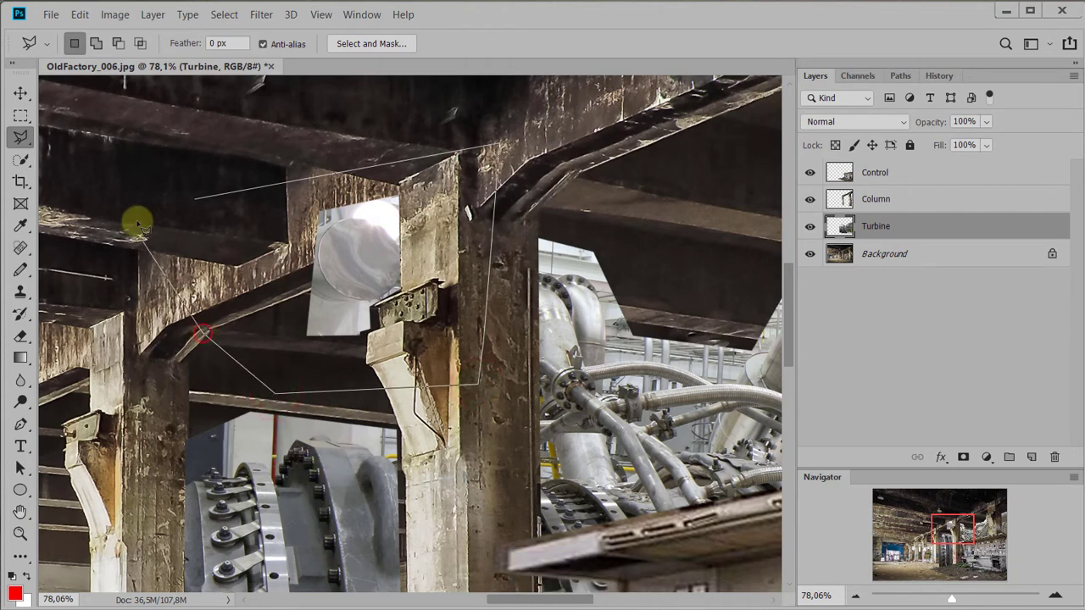
click(199, 217)
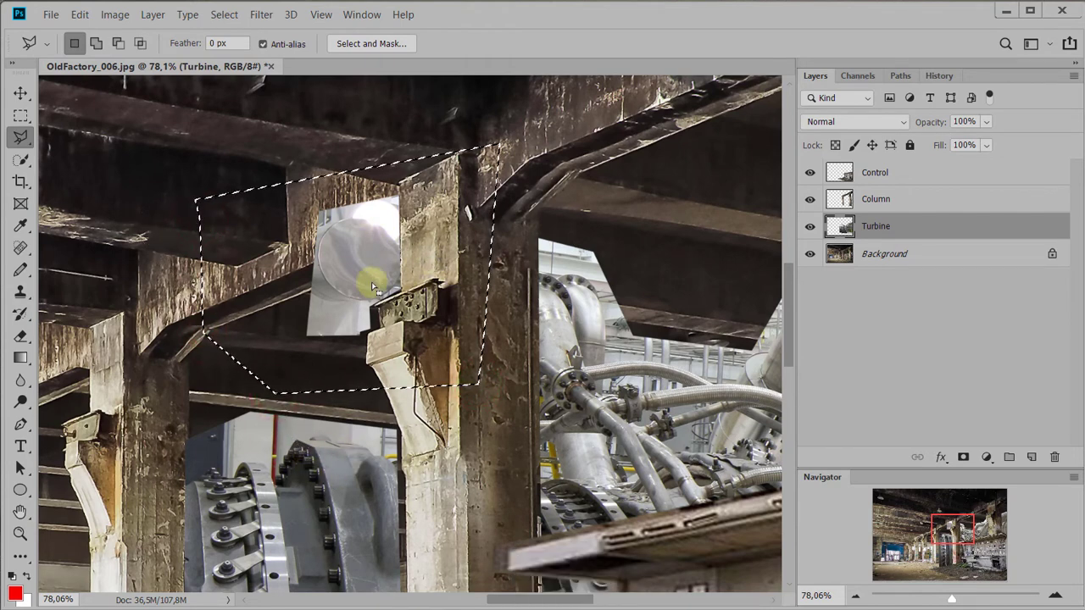
scroll(373, 288, down, 3)
key(Delete)
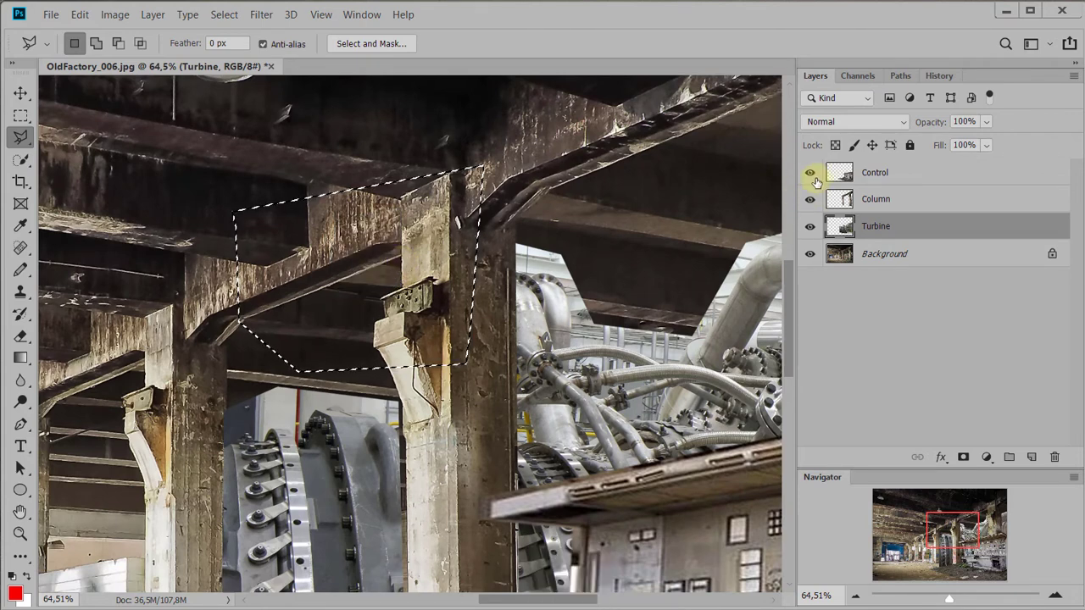
- Hide the Background, Control and Column layers to inspect the trimmed Turbine layer on its own
click(809, 255)
click(809, 172)
click(810, 199)
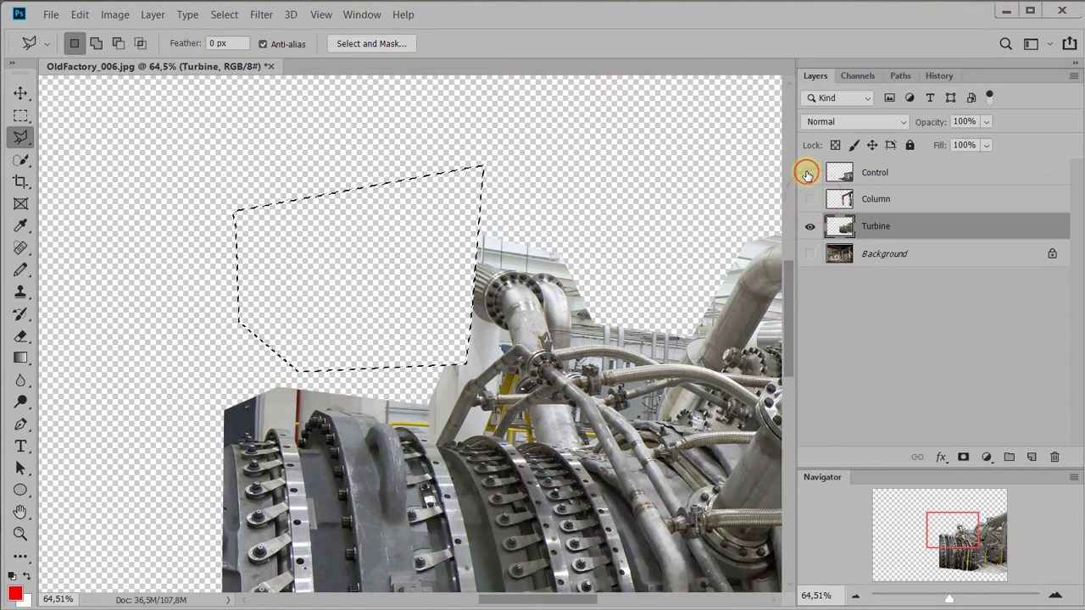
key(ctrl+z)
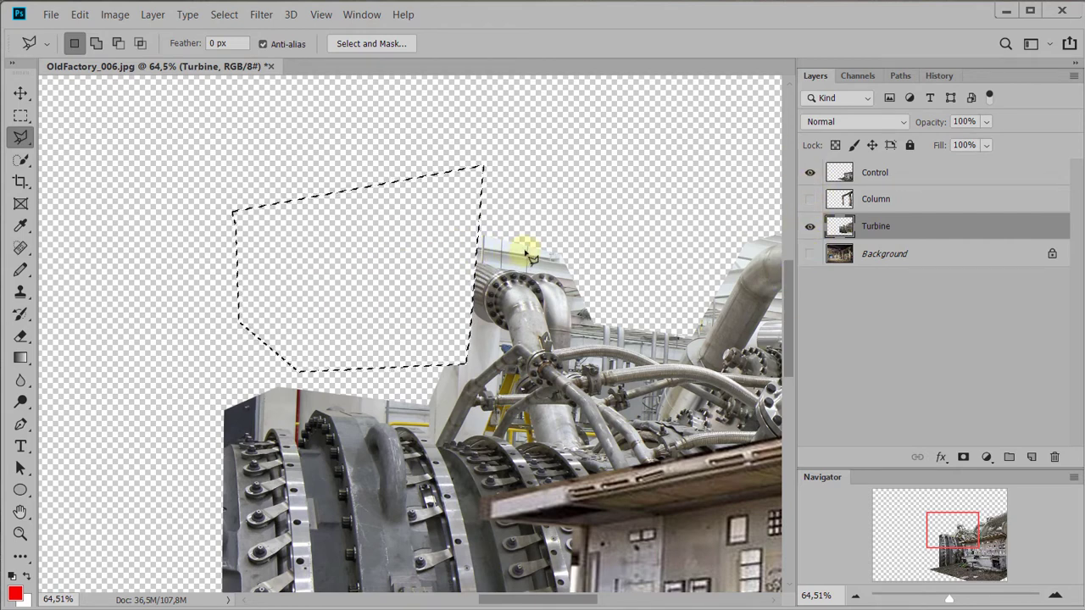
- Clear the selection and show the Background and Column layers again
key(ctrl+d)
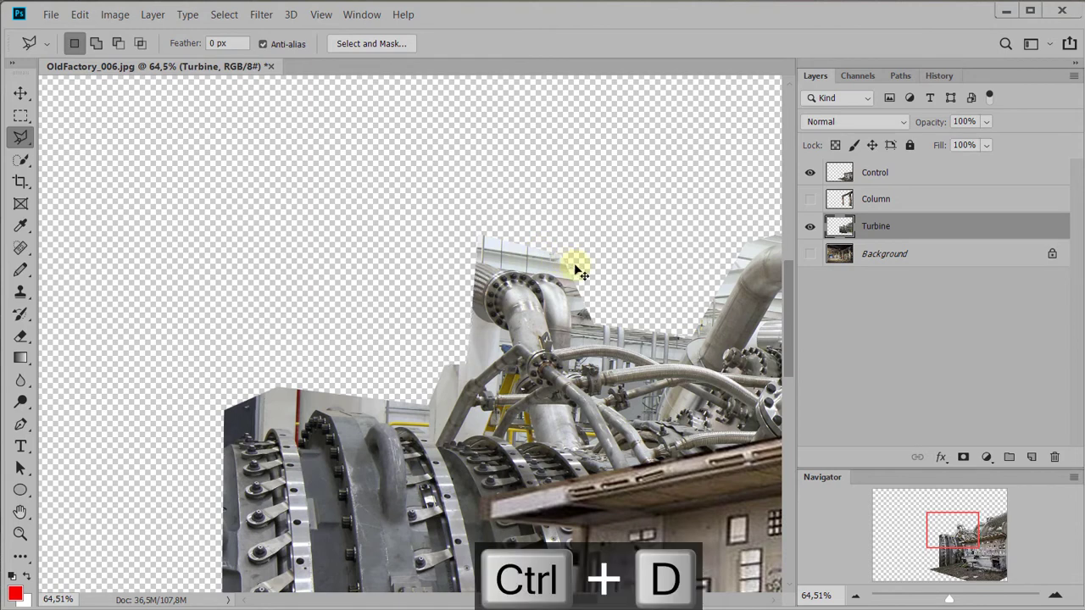
click(809, 254)
click(810, 199)
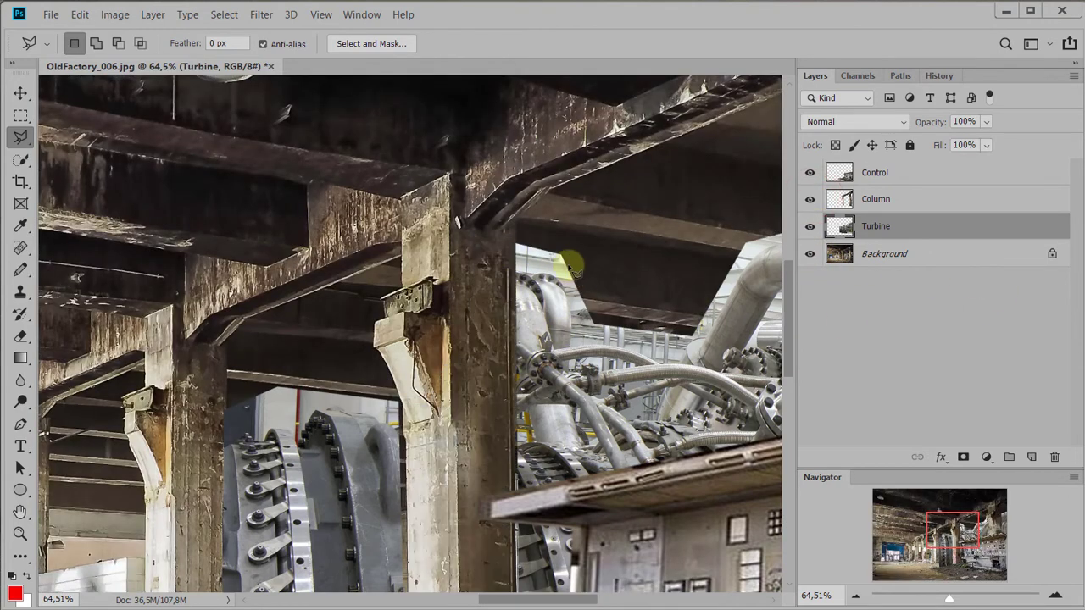
- Compare the whole scene with the Column layer hidden and shown, leaving Column visible and active
scroll(542, 322, down, 3)
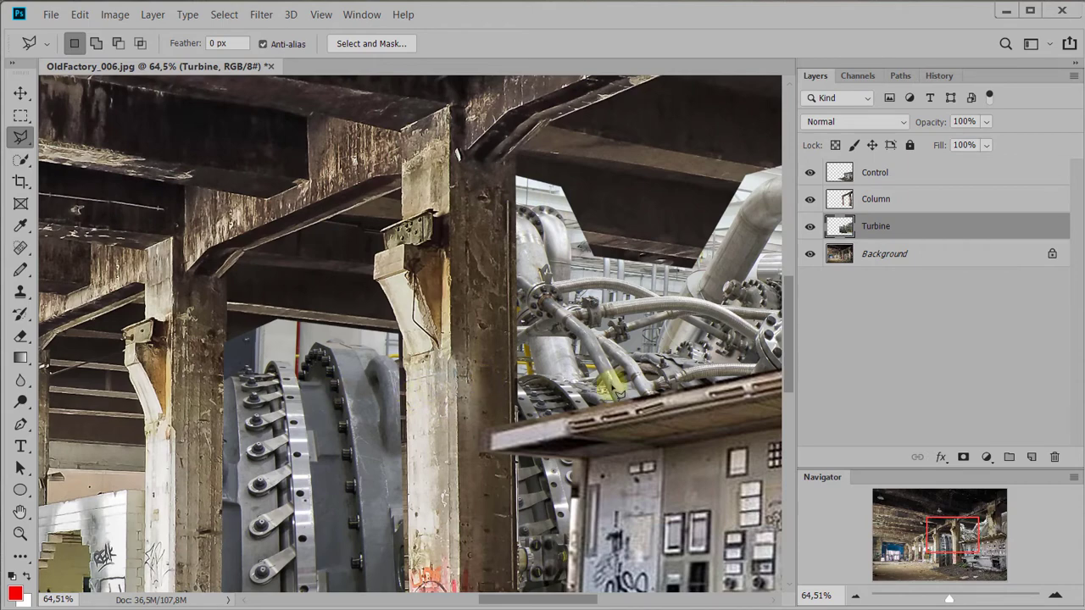
scroll(509, 419, down, 5)
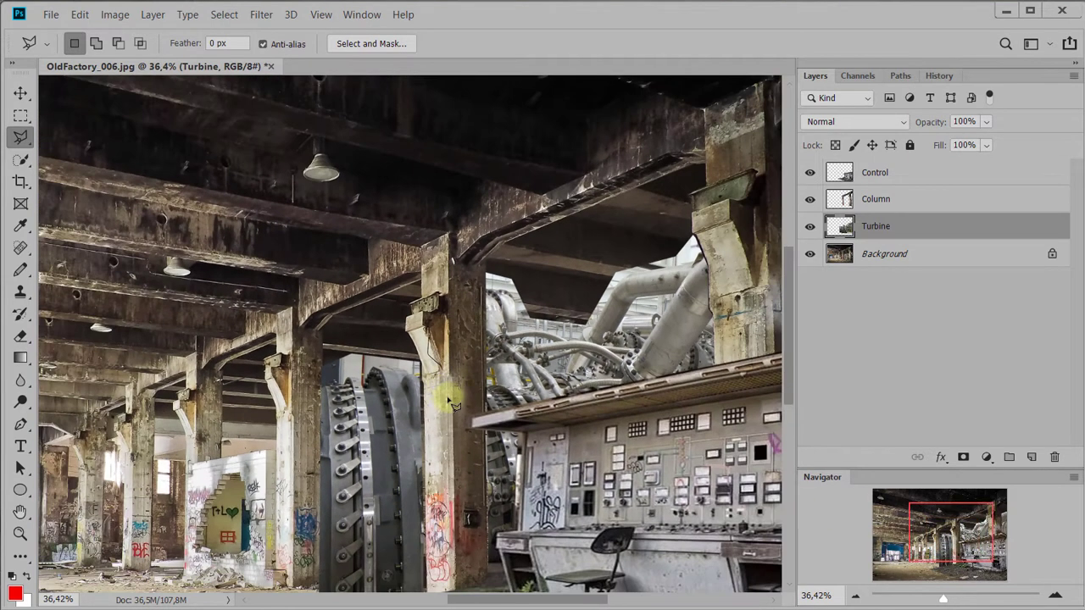
scroll(507, 394, down, 1)
scroll(436, 381, up, 3)
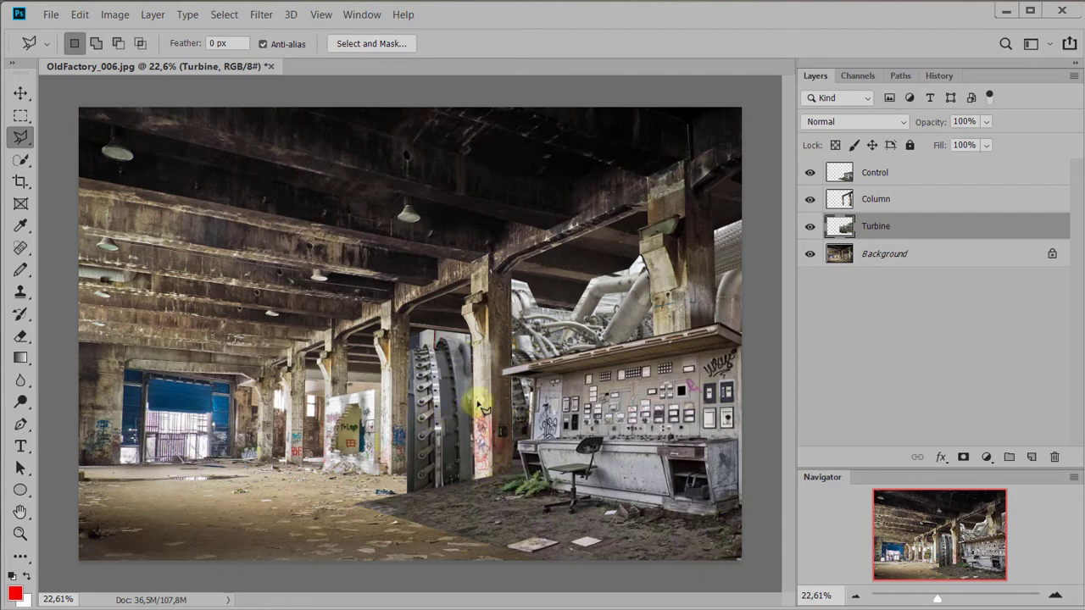
click(885, 198)
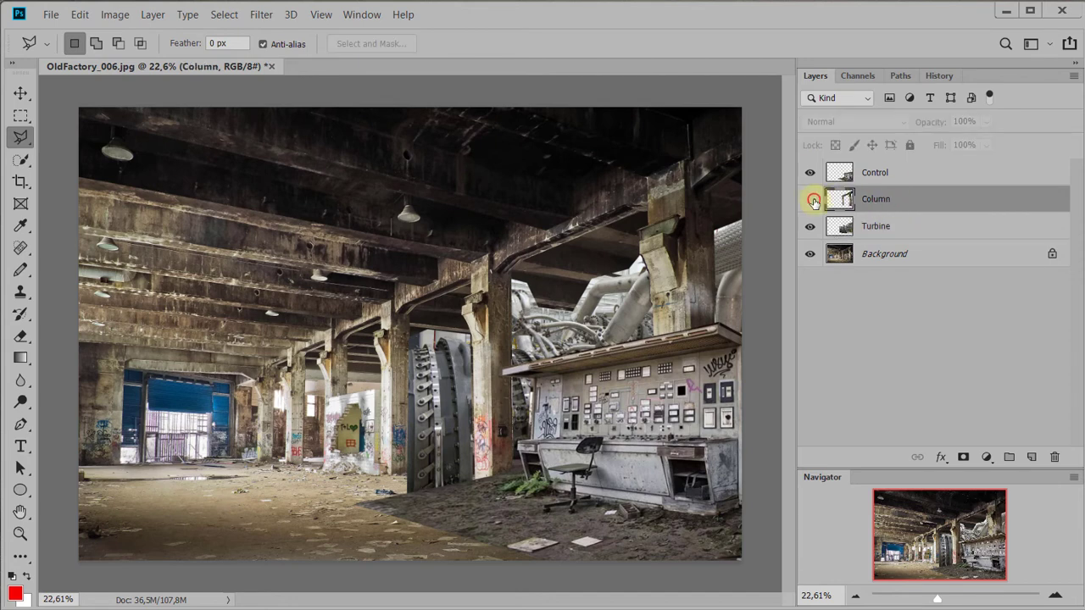
click(811, 200)
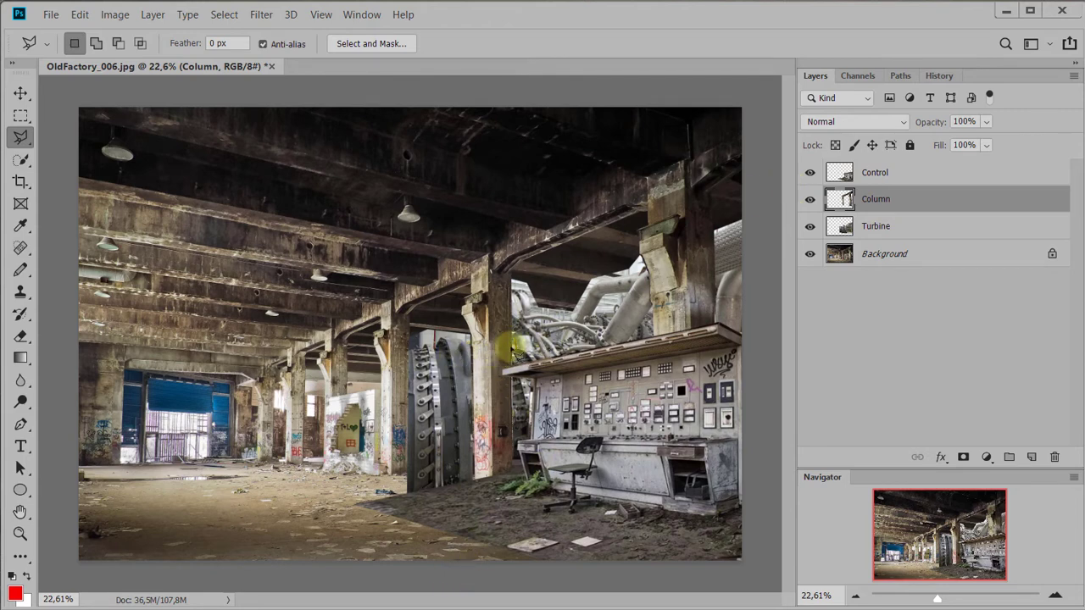
click(811, 200)
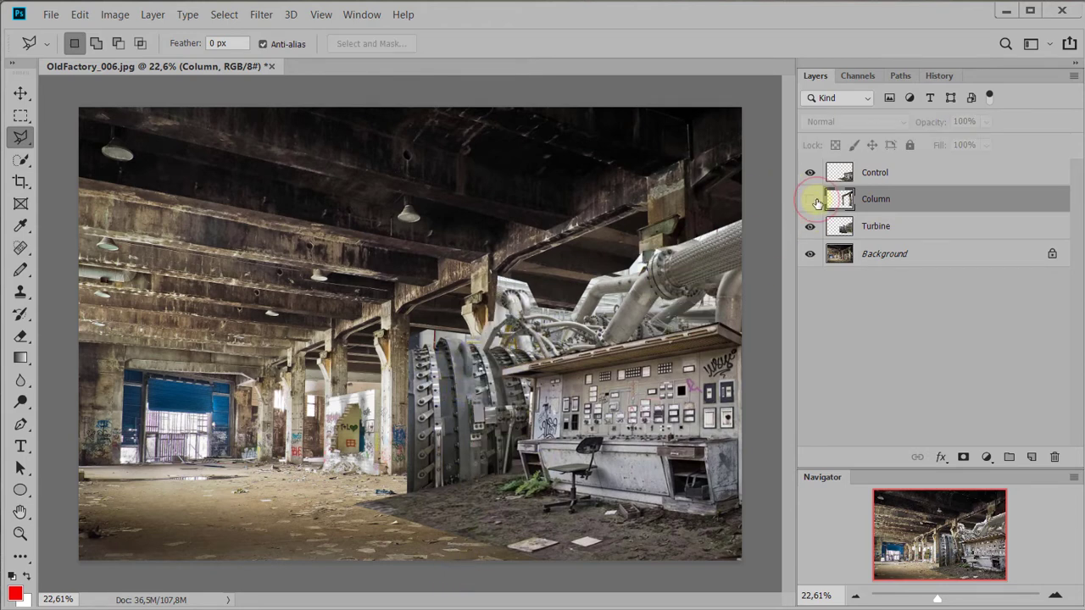
click(811, 200)
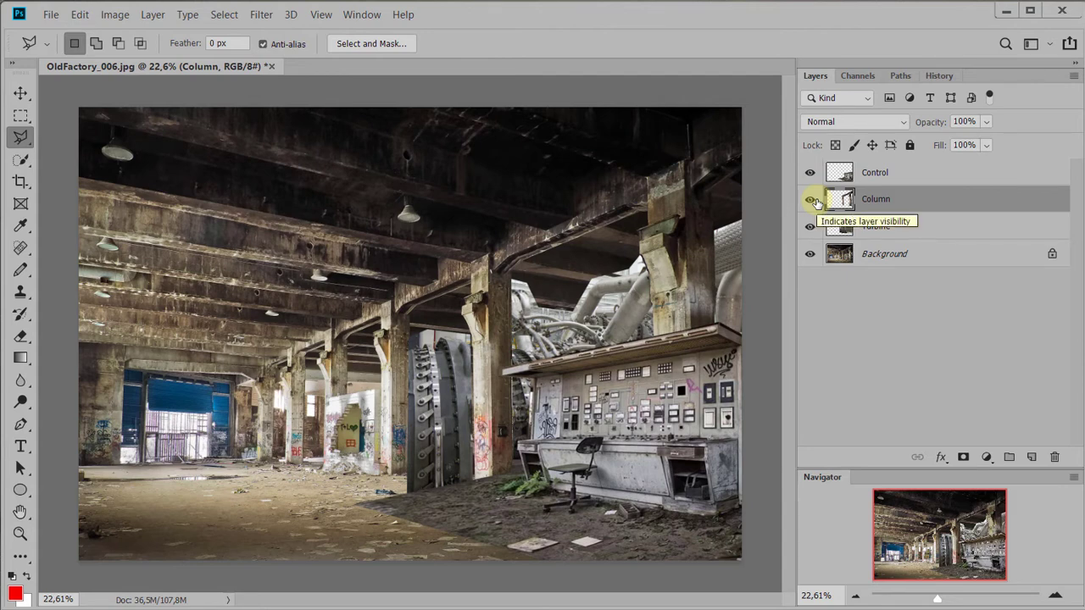
- Add a layer mask to Column, lasso around the second-nearest pillar's lower part and fill that mask area with black
click(963, 459)
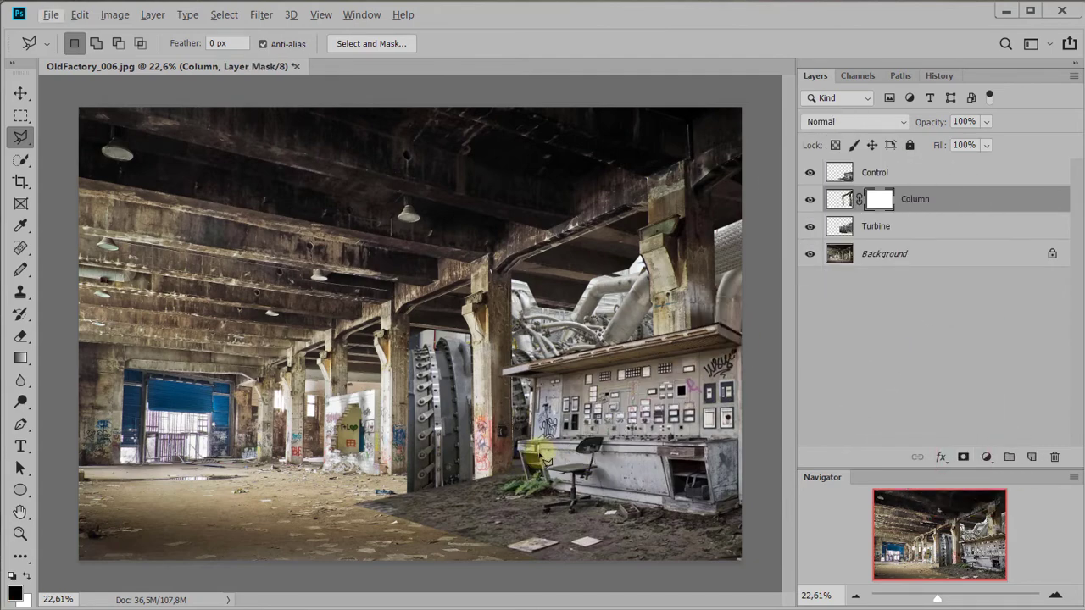
scroll(537, 455, up, 2)
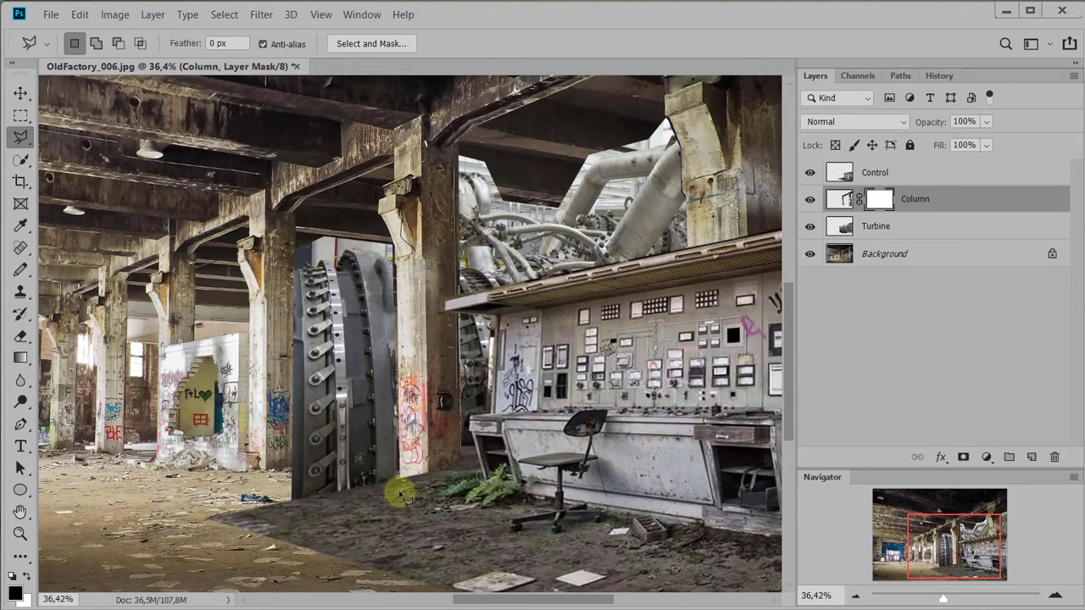
click(344, 499)
click(516, 537)
click(591, 471)
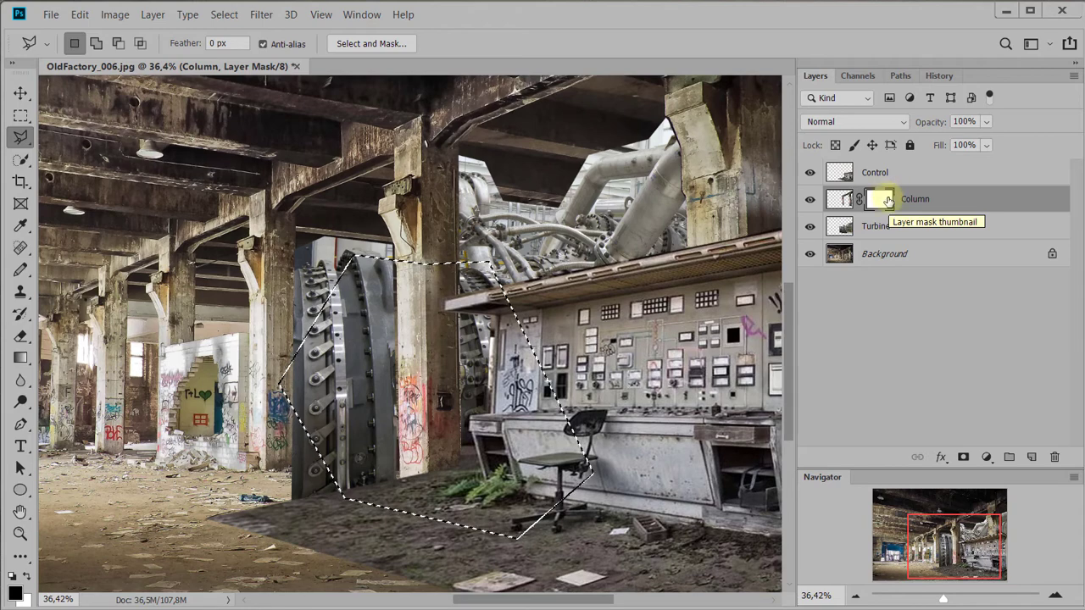
key(Delete)
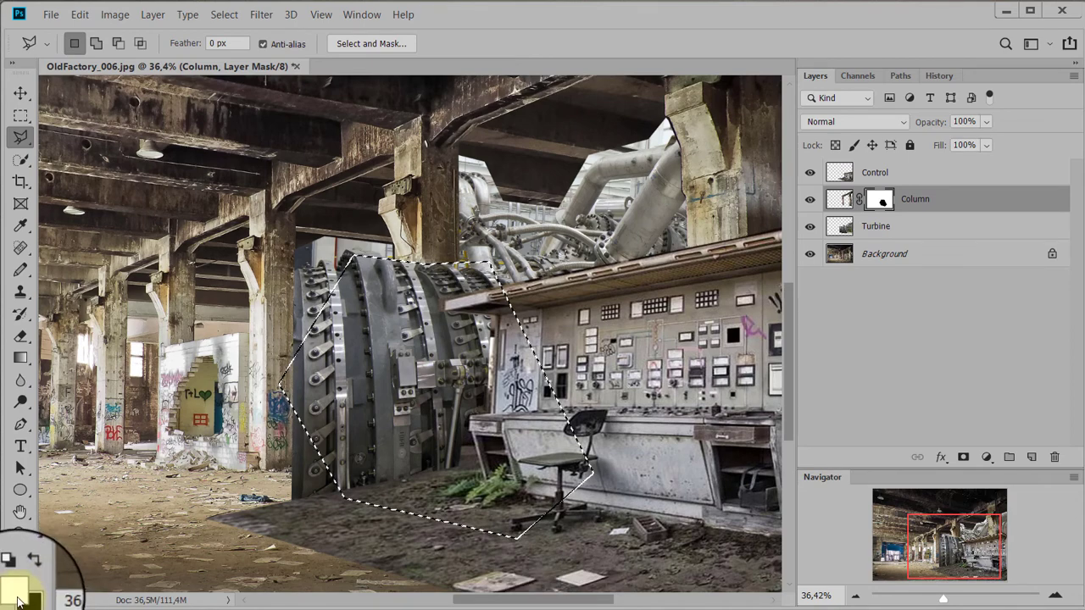
click(50, 581)
click(26, 577)
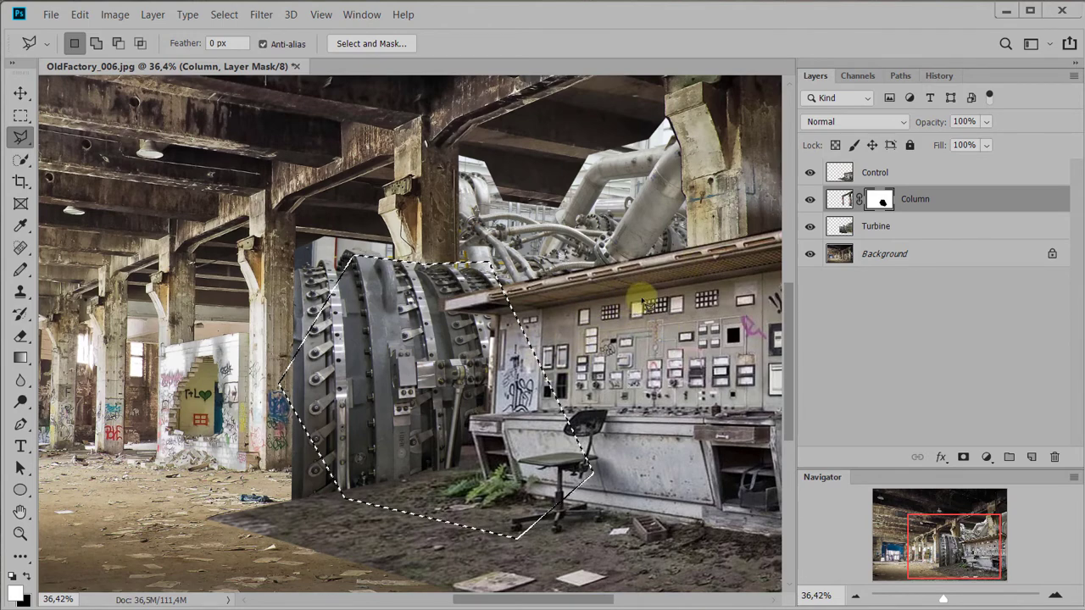
- Compare the foreground colour swatch while the Control layer, the Column layer mask, the Turbine layer and the Column image are each active
key(x)
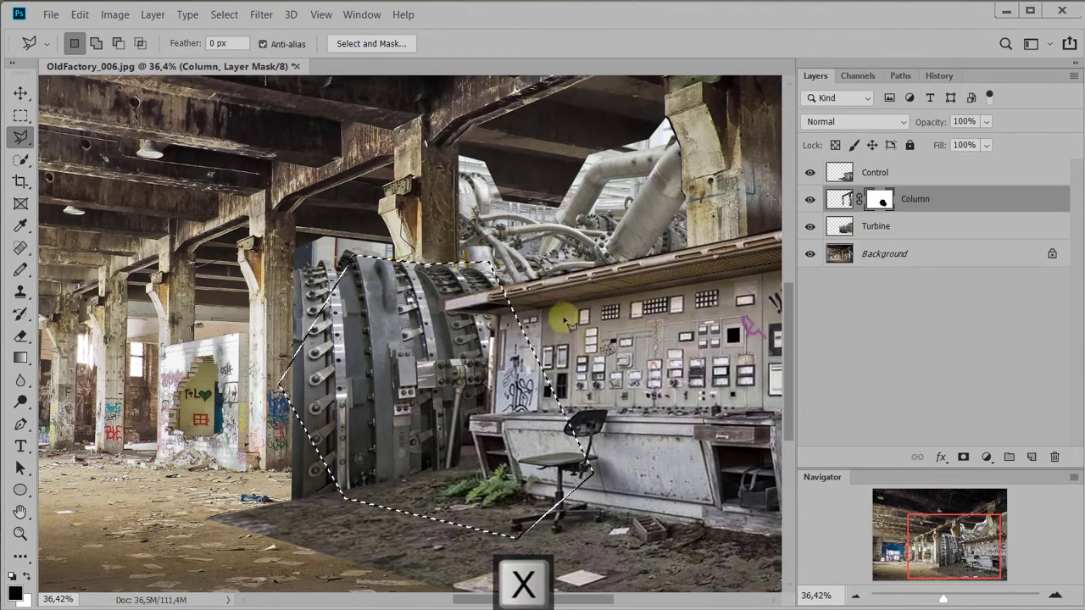
key(x)
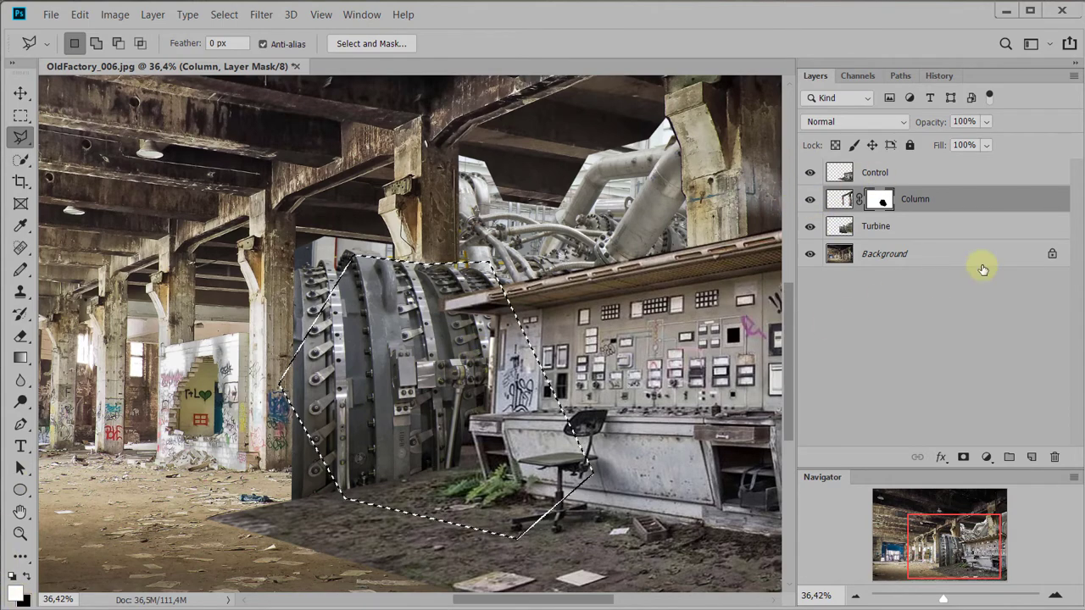
click(873, 172)
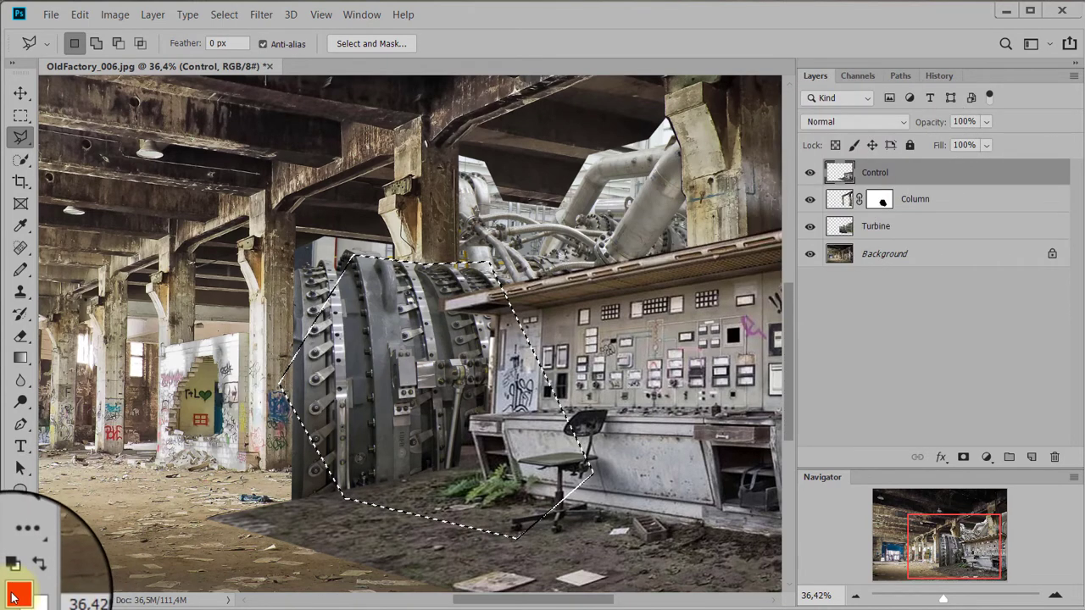
key(Delete)
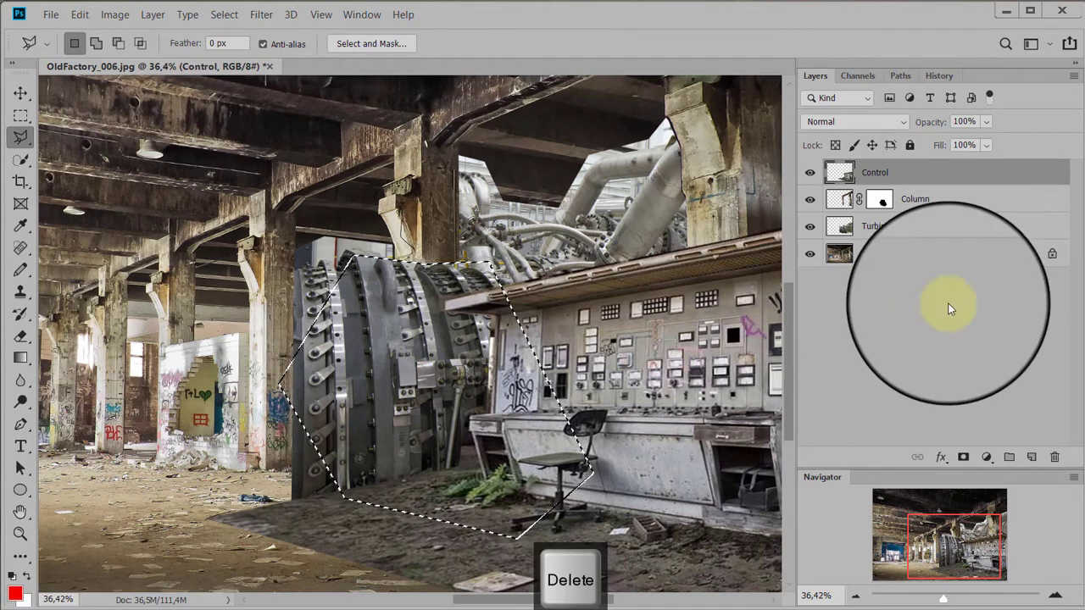
click(881, 201)
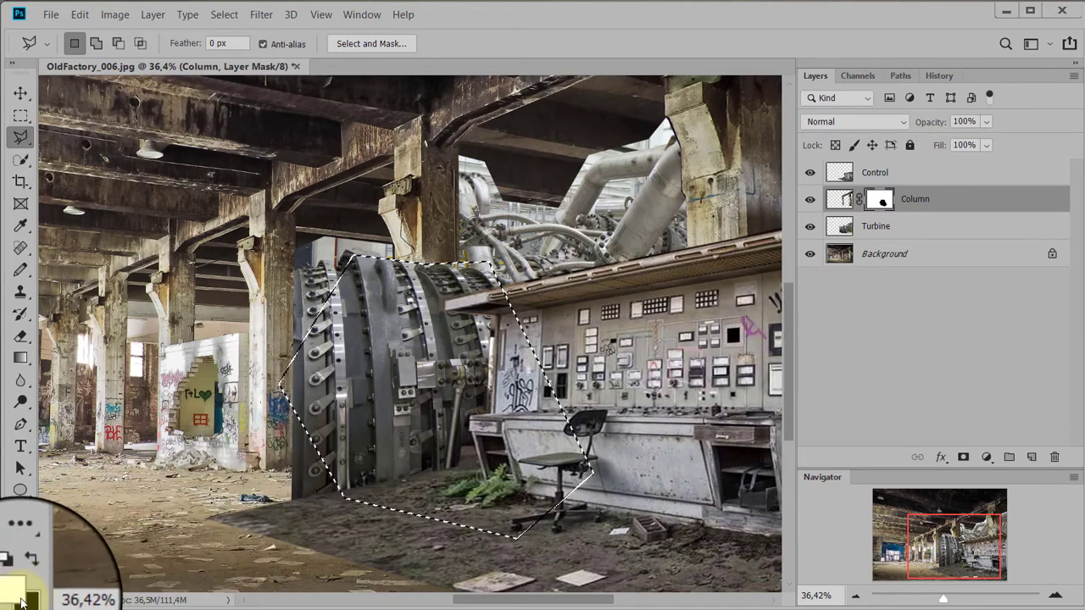
key(Delete)
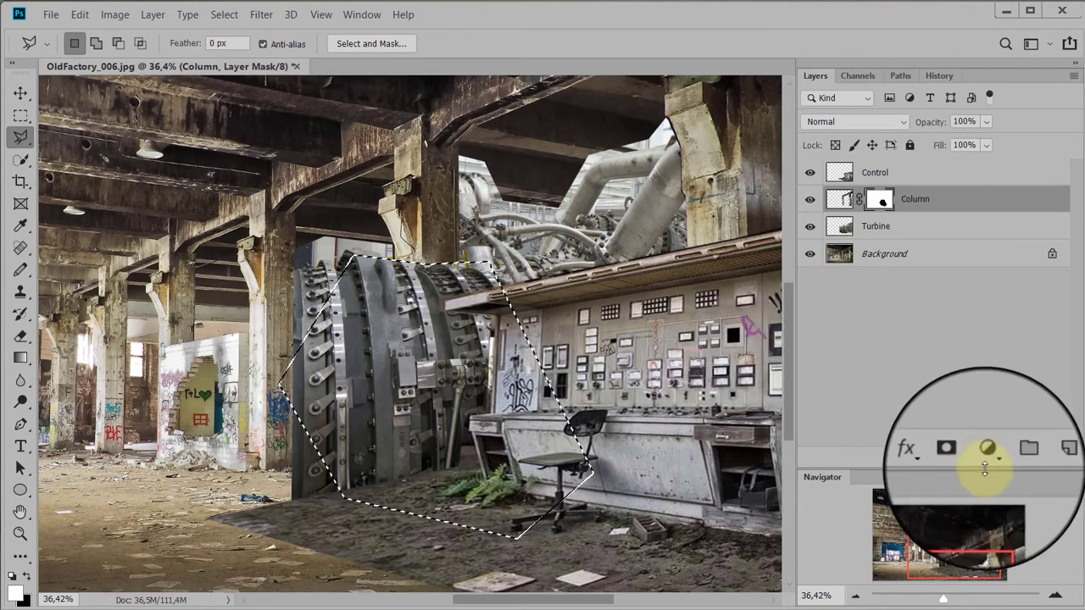
click(881, 227)
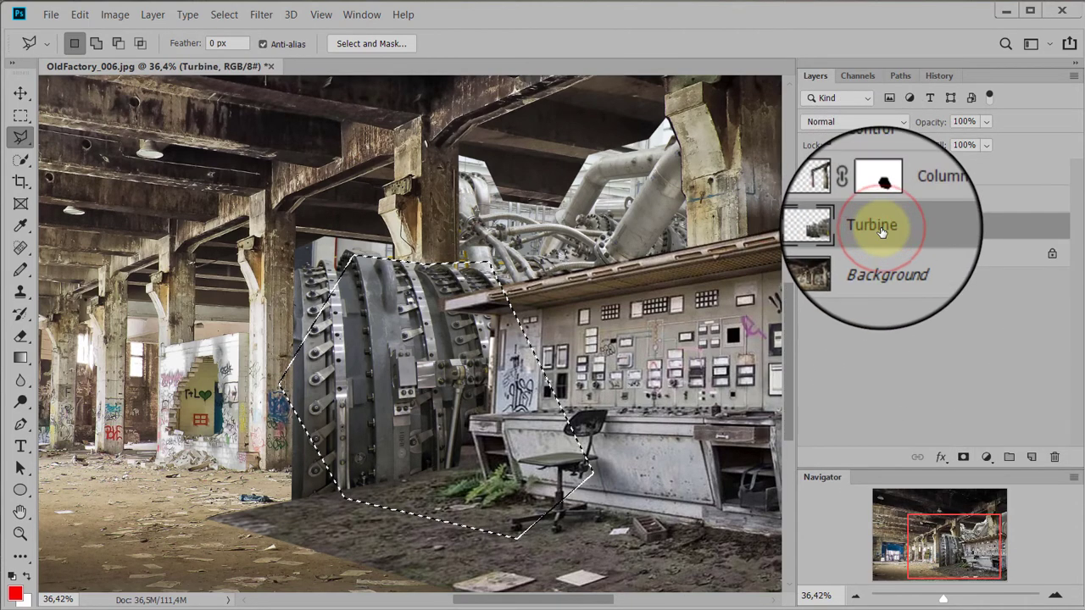
click(839, 200)
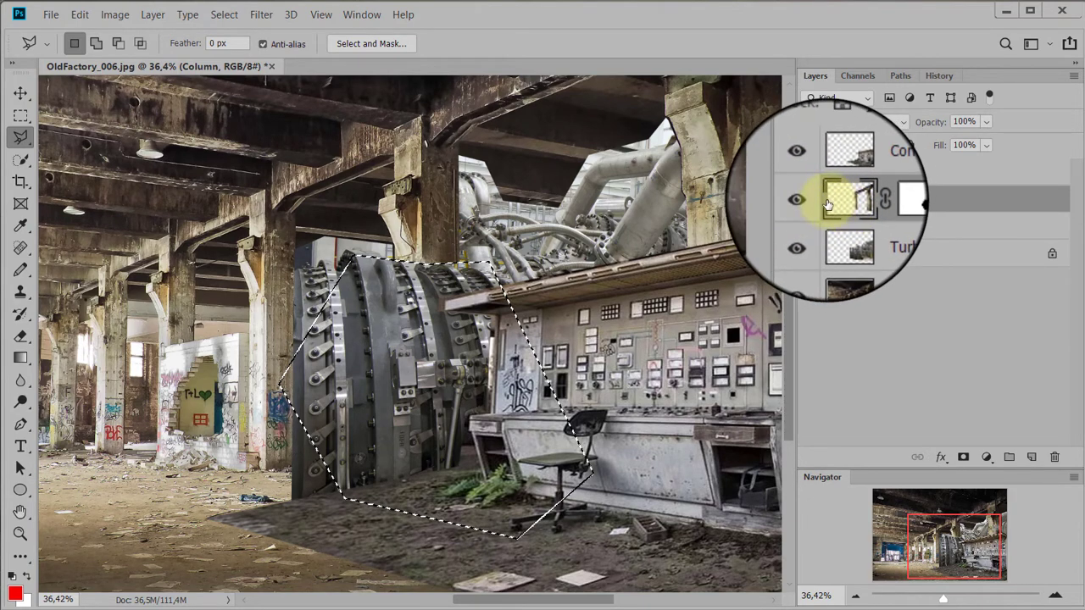
- Make the Column layer's mask active and clear the polygonal selection around the turbine
click(881, 202)
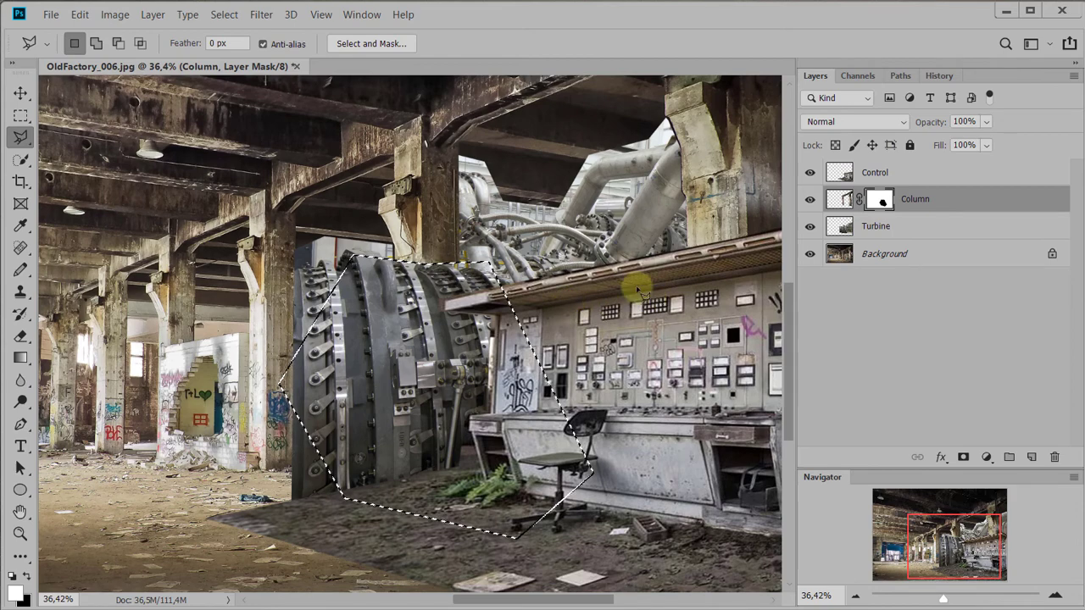
key(ctrl+d)
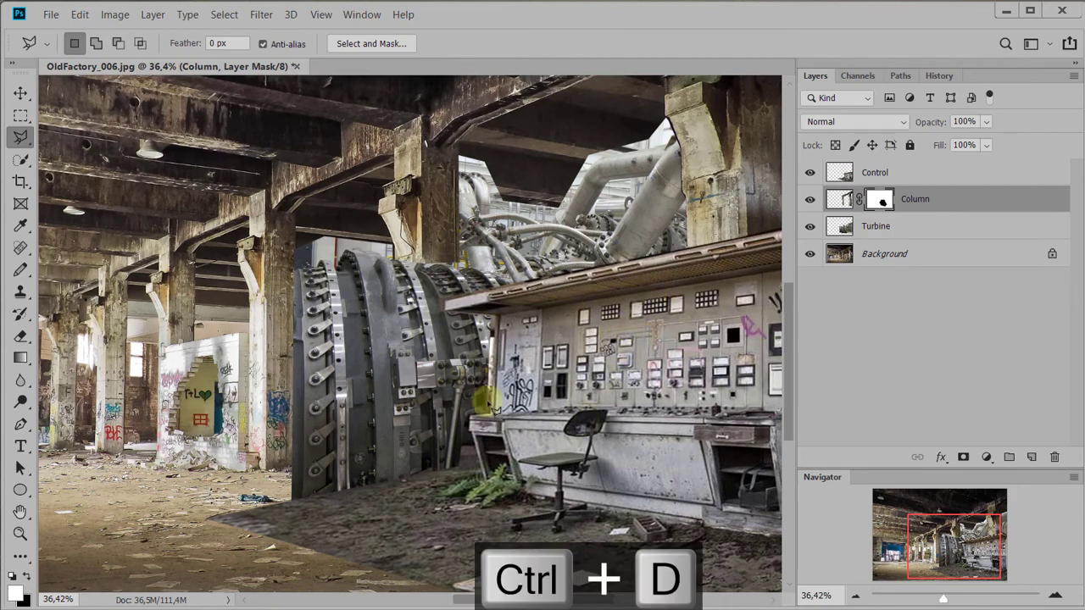
scroll(487, 400, up, 1)
scroll(575, 358, up, 1)
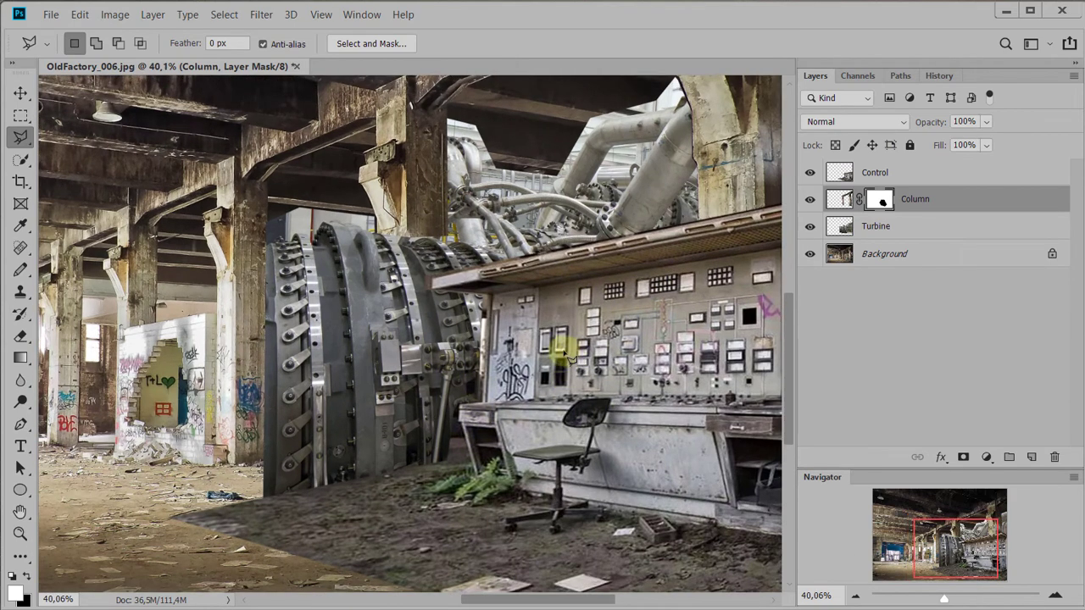
scroll(343, 302, down, 3)
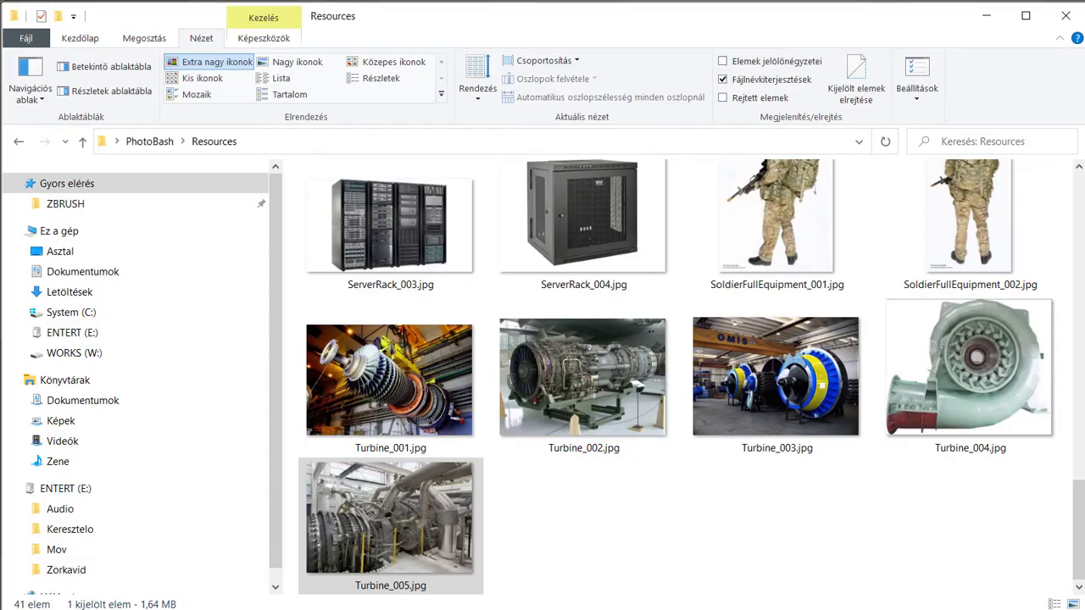
- Place PressureChamber_003.jpg from the Resources folder into the OldFactory_006.jpg document as a new layer below Control
click(663, 553)
scroll(655, 482, up, 5)
scroll(655, 482, down, 2)
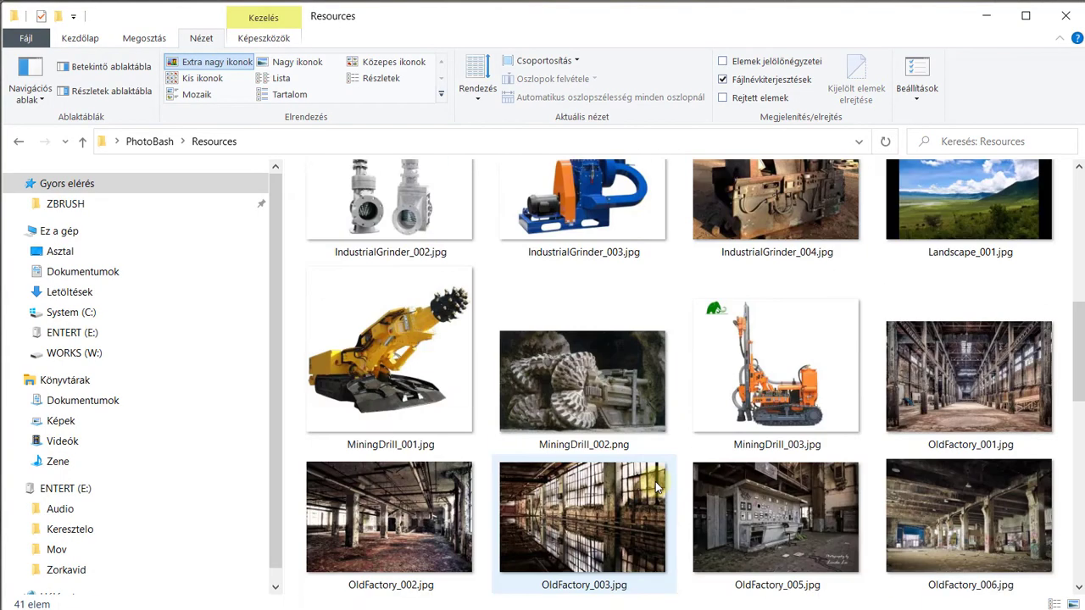
scroll(570, 458, up, 3)
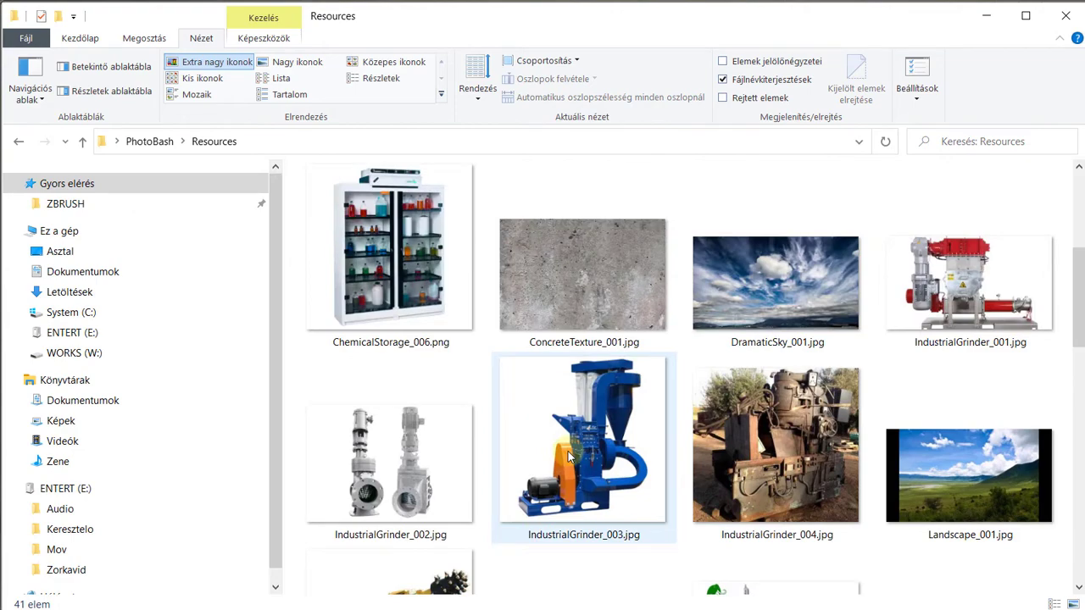
scroll(570, 457, down, 15)
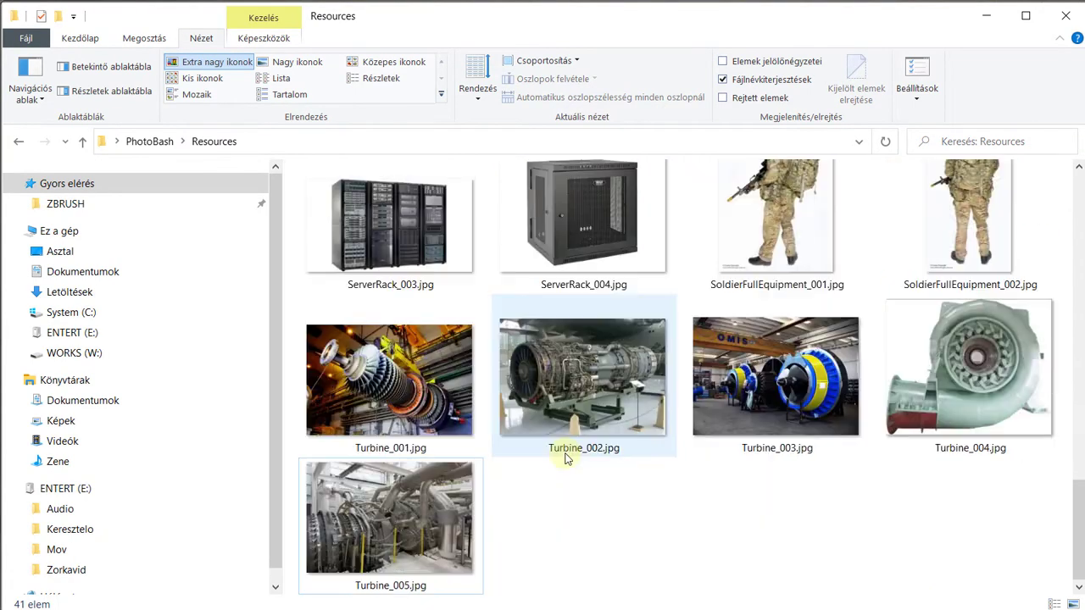
scroll(574, 461, up, 3)
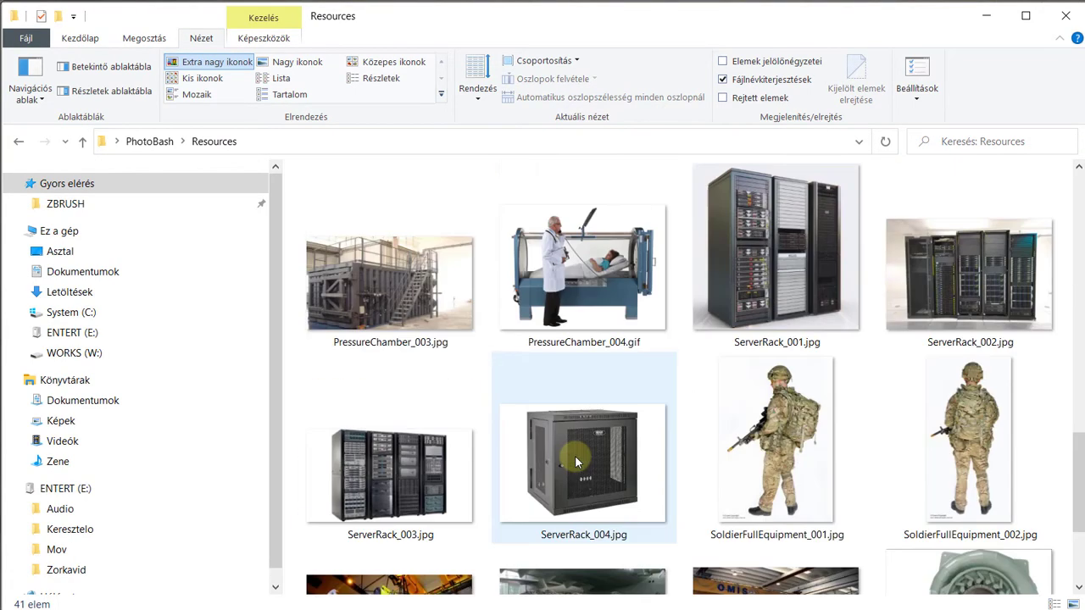
click(394, 280)
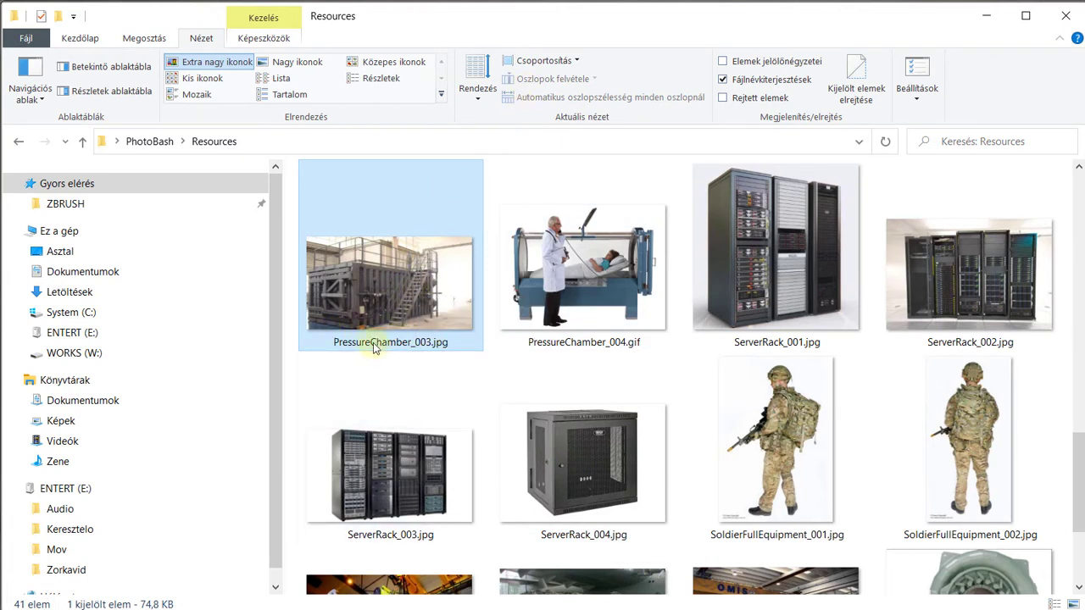
drag(373, 264, 744, 488)
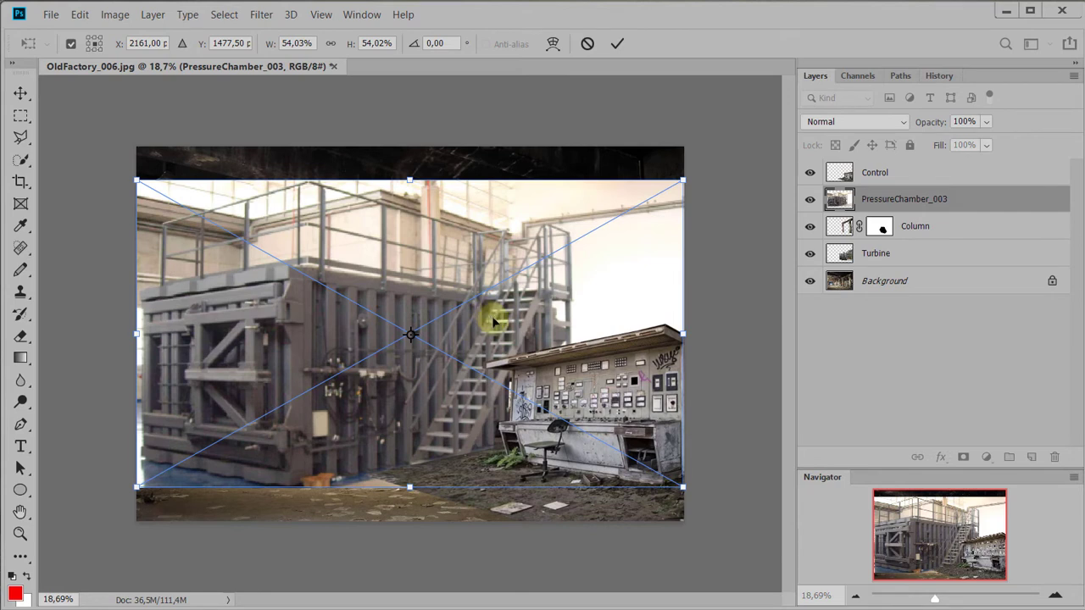
key(Return)
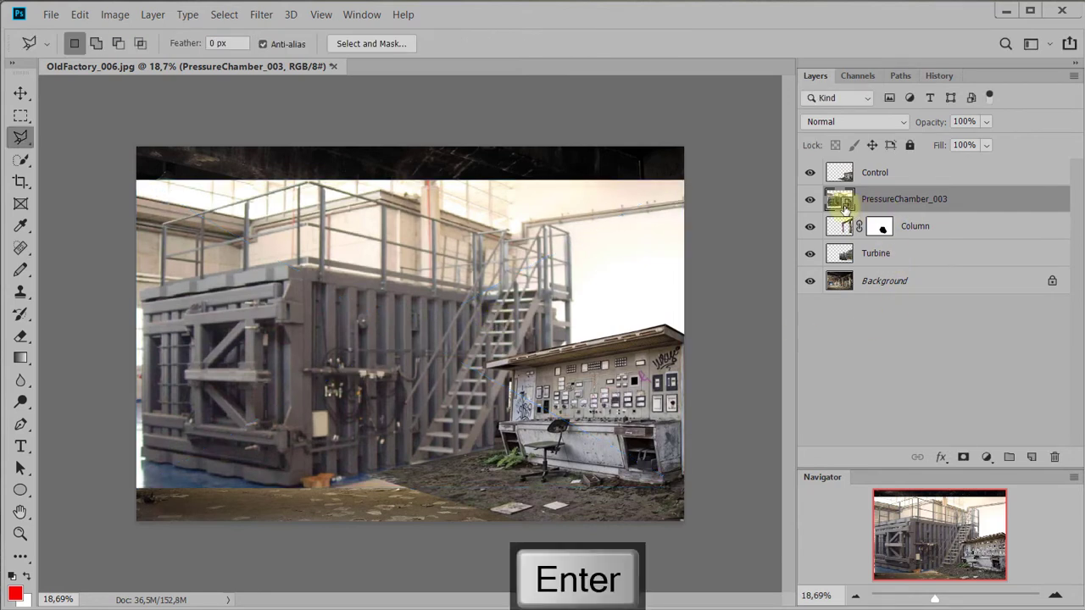
right_click(841, 205)
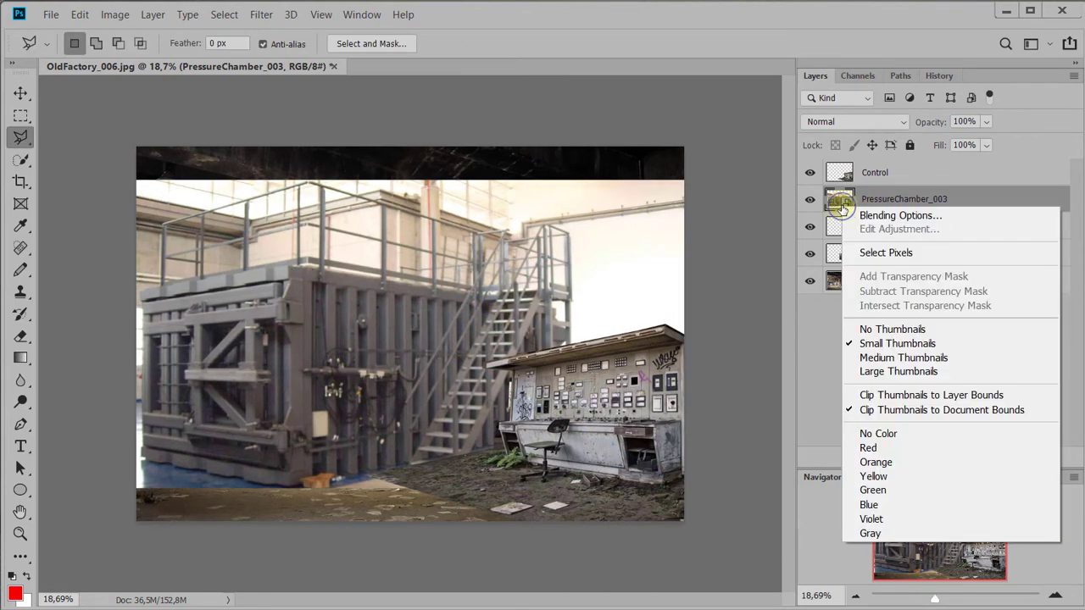
click(858, 255)
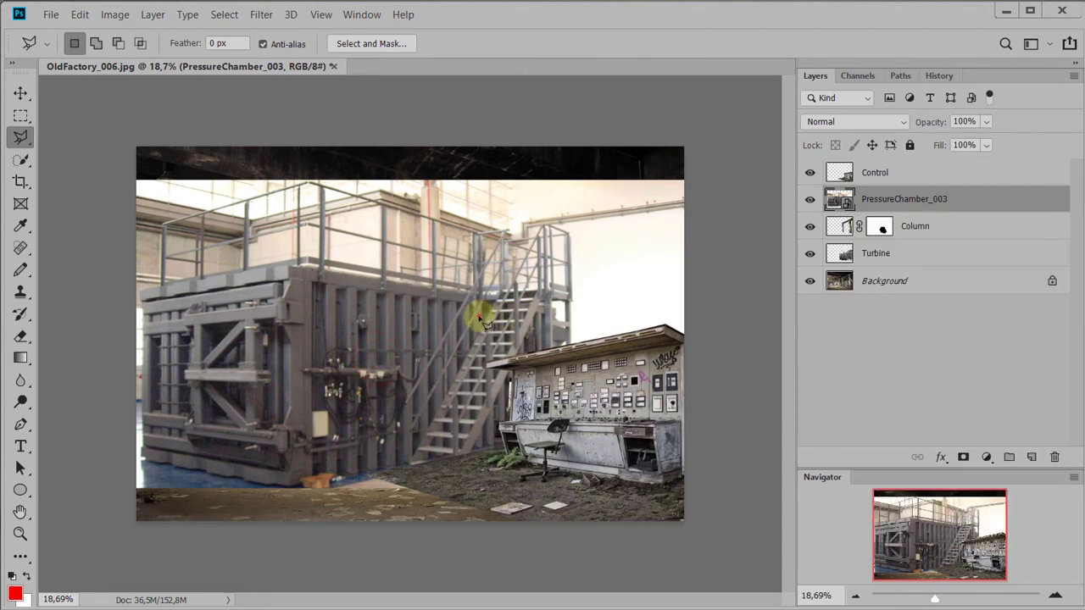
key(Escape)
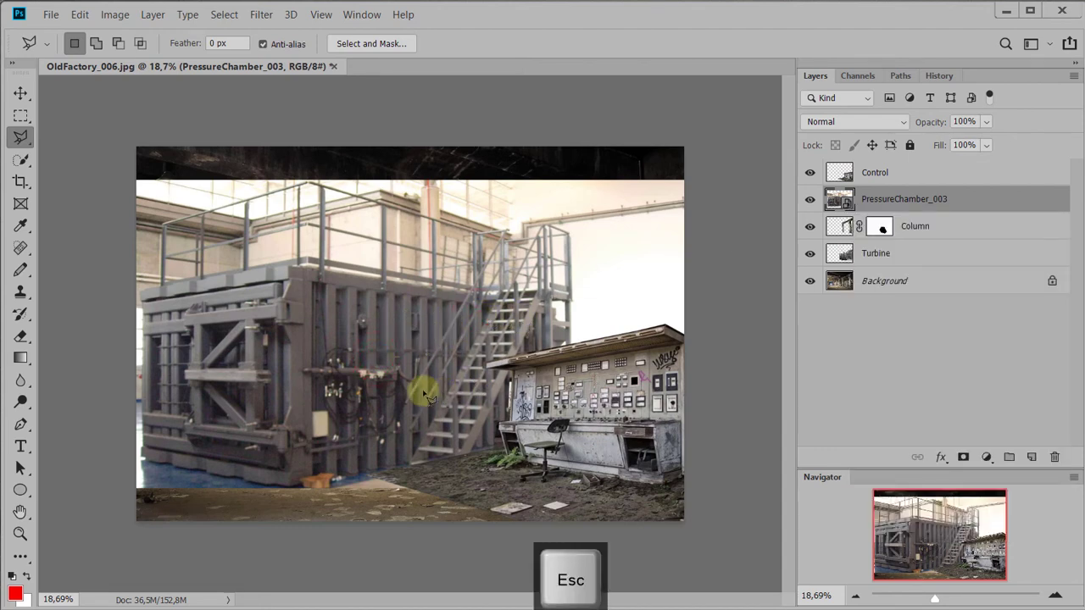
- Scale the PressureChamber_003 layer down to about 22.4% and move it onto the factory floor just beside the turbine
key(ctrl+t)
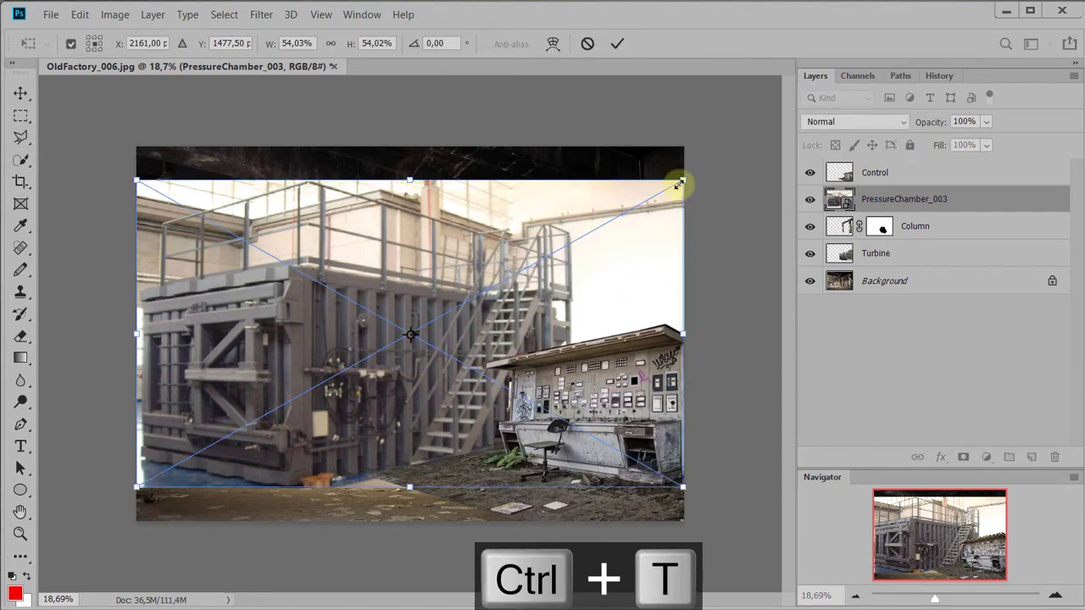
drag(679, 183, 364, 361)
key(Return)
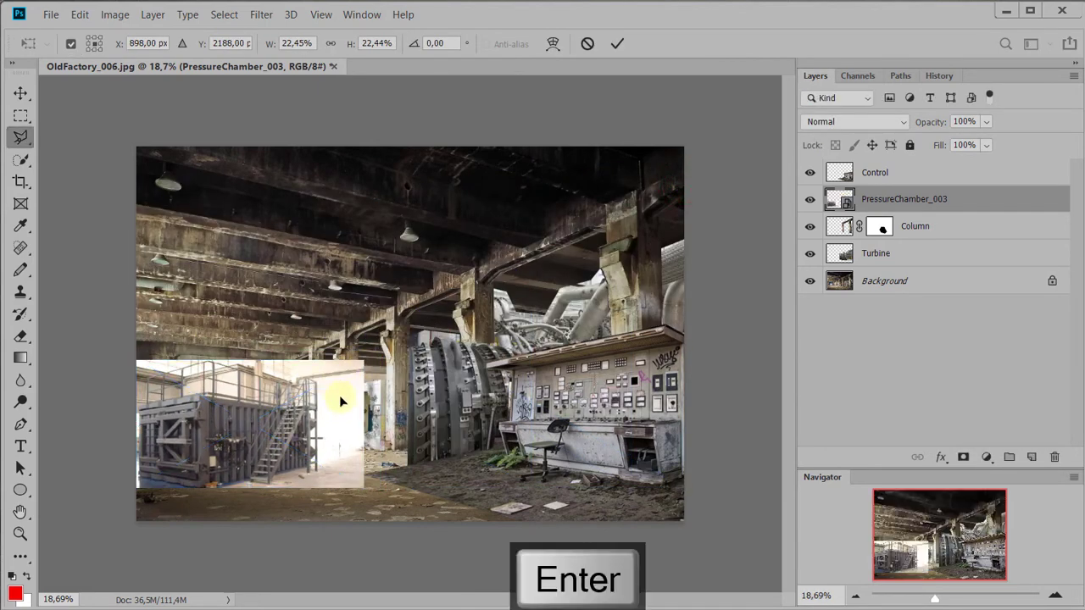
key(v)
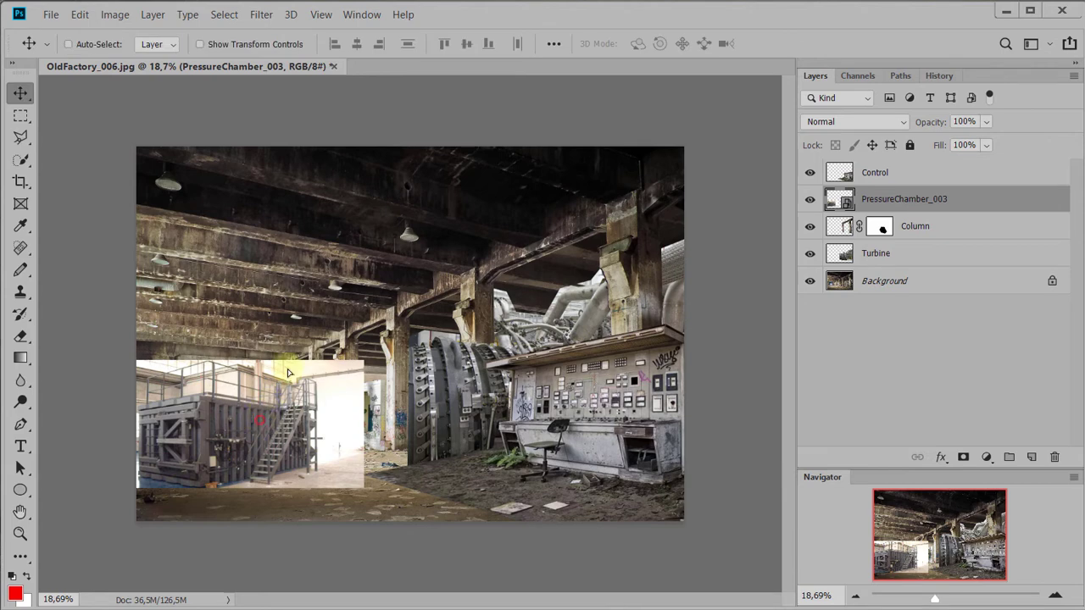
mouse_move(263, 423)
mouse_down()
mouse_move(280, 328)
mouse_move(286, 412)
mouse_move(243, 426)
mouse_move(390, 407)
mouse_move(348, 415)
mouse_up()
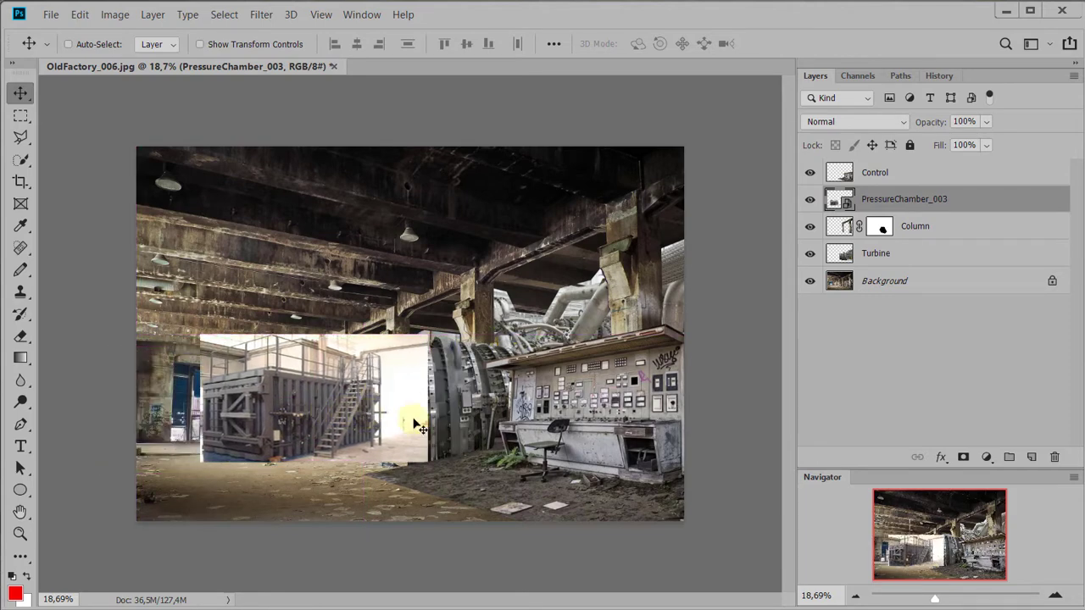
- Draw a polygonal lasso selection over the pressure chamber photo's bright area beyond the staircase and a strip along its upper edge
key(l)
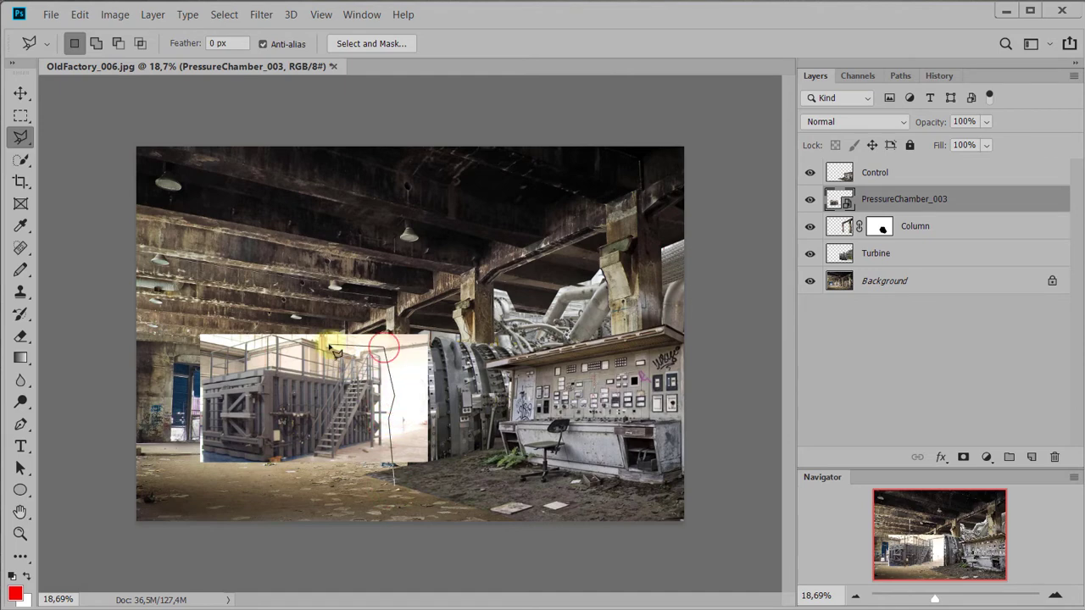
click(240, 297)
click(430, 270)
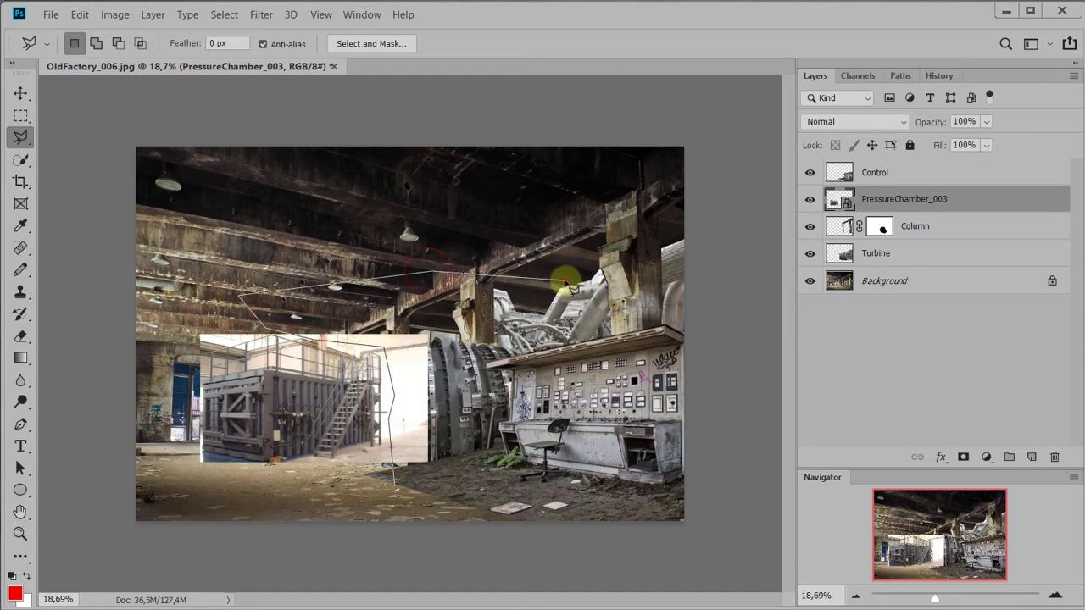
click(566, 283)
double_click(566, 464)
- Rasterize the PressureChamber_003 smart object, delete its pixels inside the lasso selection and deselect
key(v)
click(125, 16)
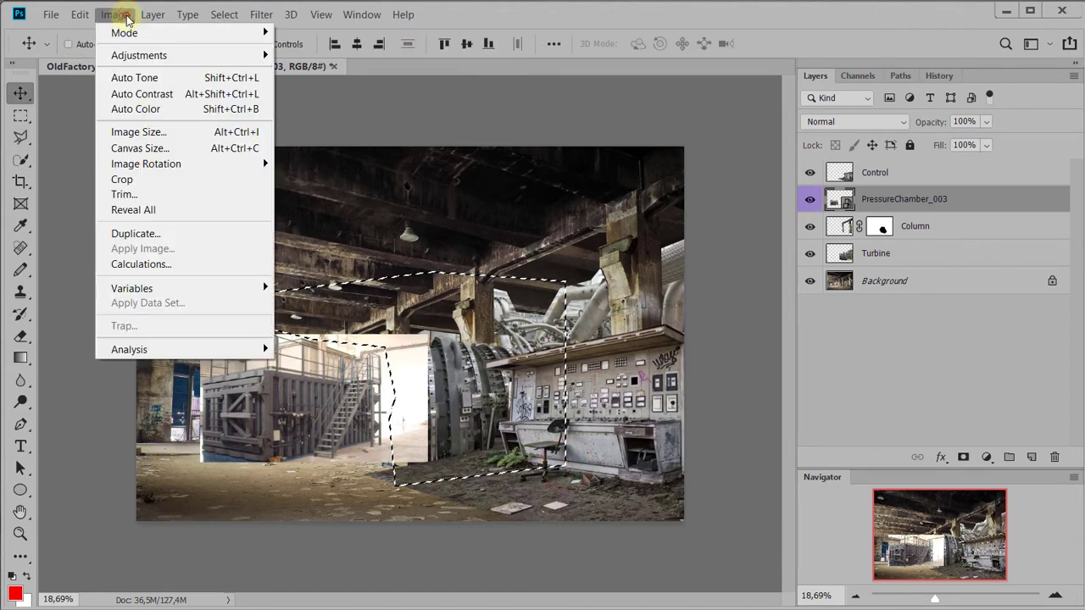
click(153, 15)
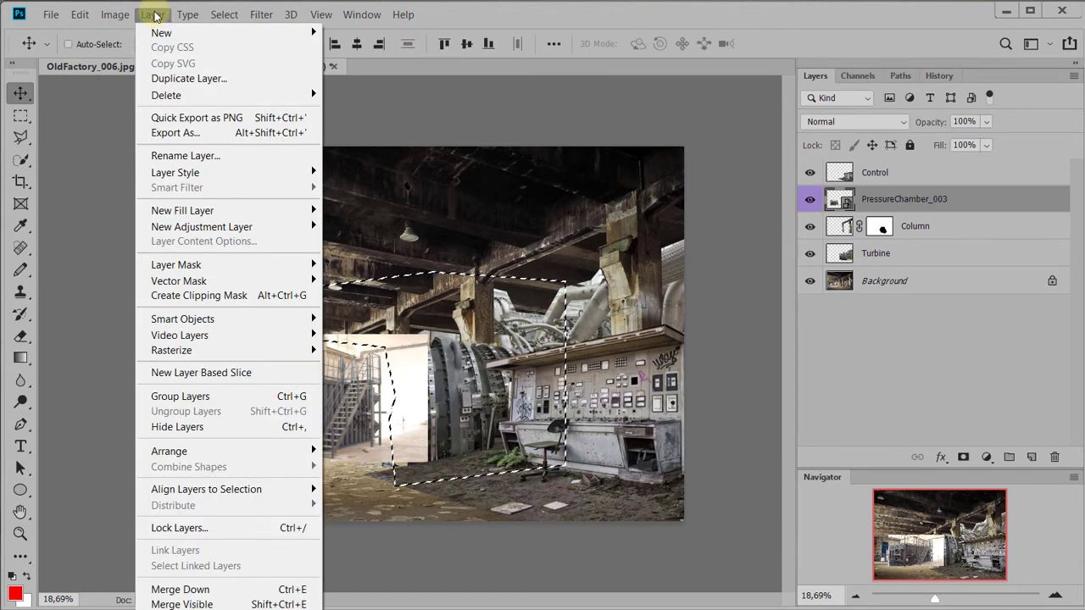
mouse_move(179, 322)
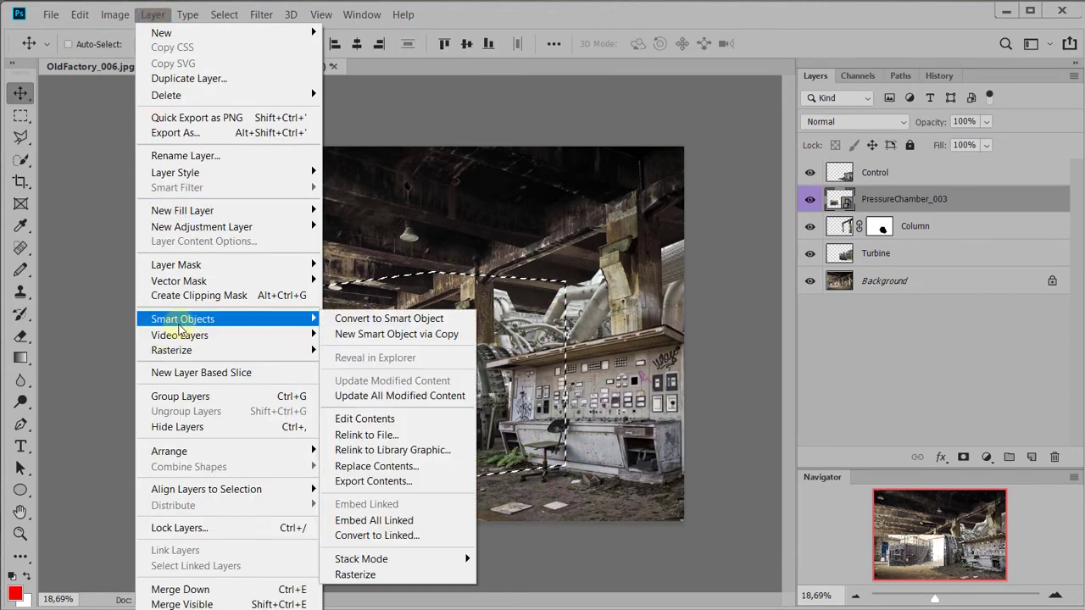
click(378, 580)
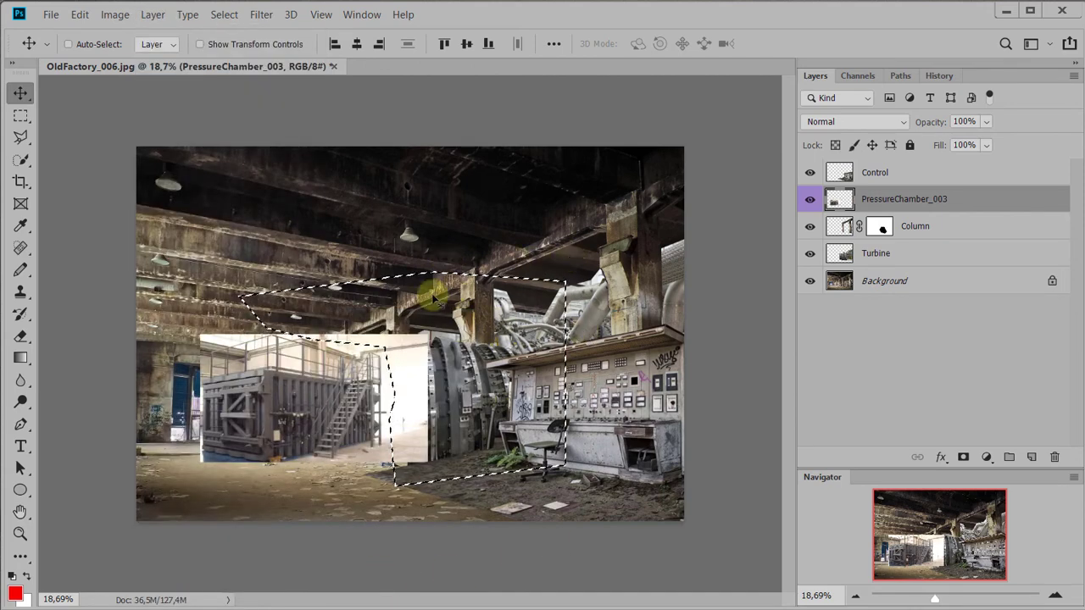
key(Delete)
key(ctrl+d)
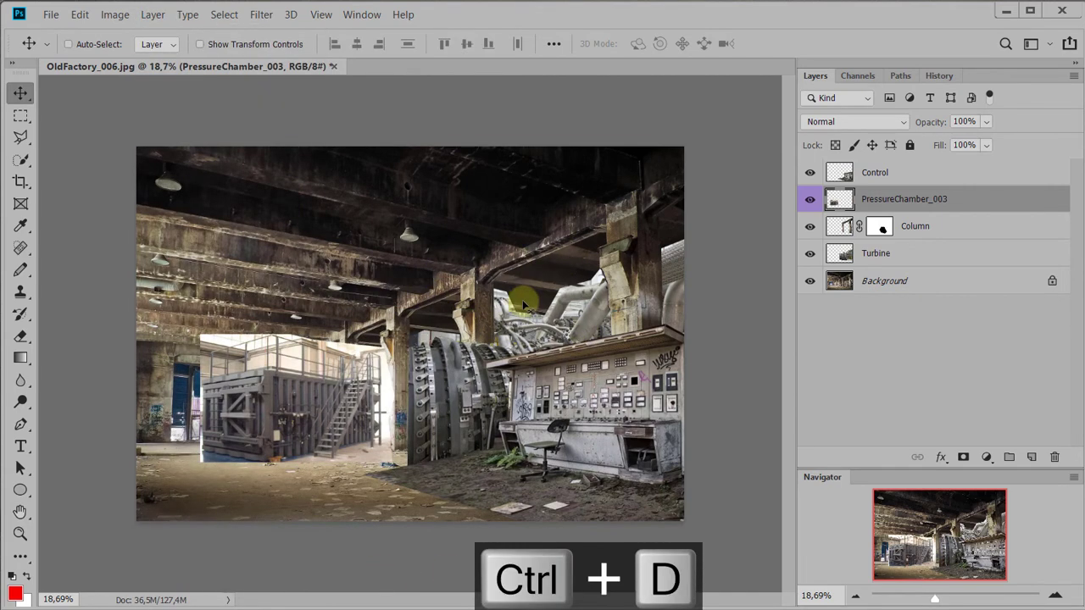
- Enlarge the PressureChamber_003 layer to about 128% width and 142% height, and move it against the image's left edge, partly outside the canvas
key(ctrl+t)
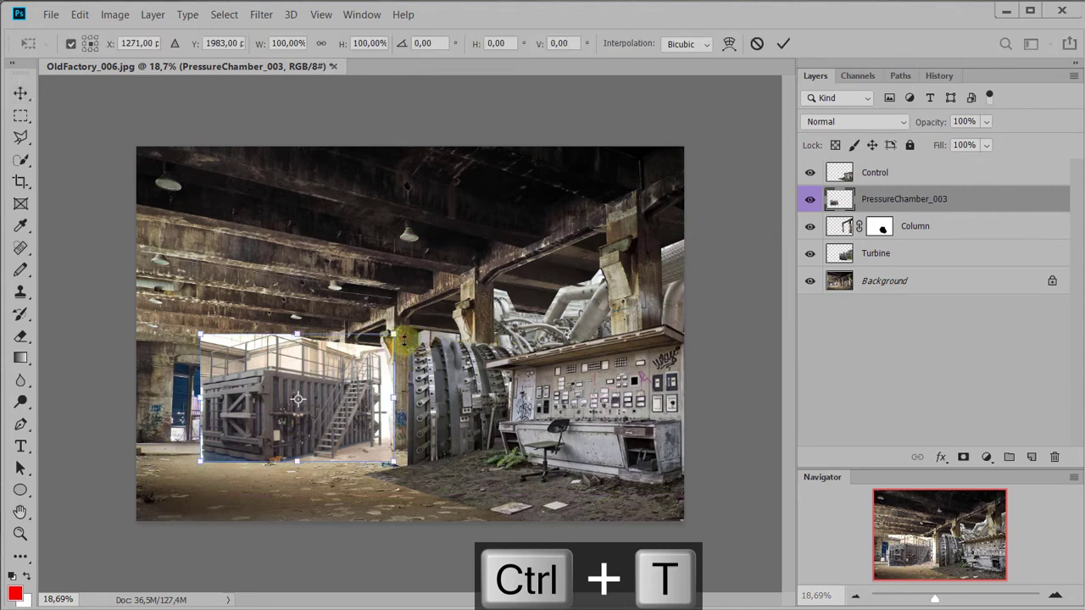
drag(395, 335, 399, 320)
key(ctrl+z)
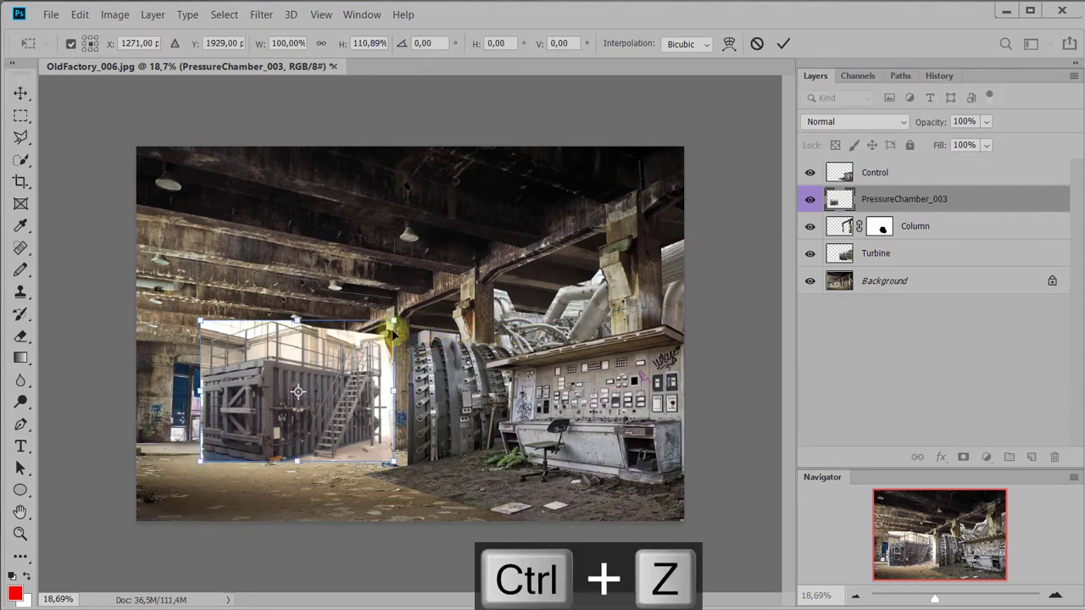
key(ctrl+y)
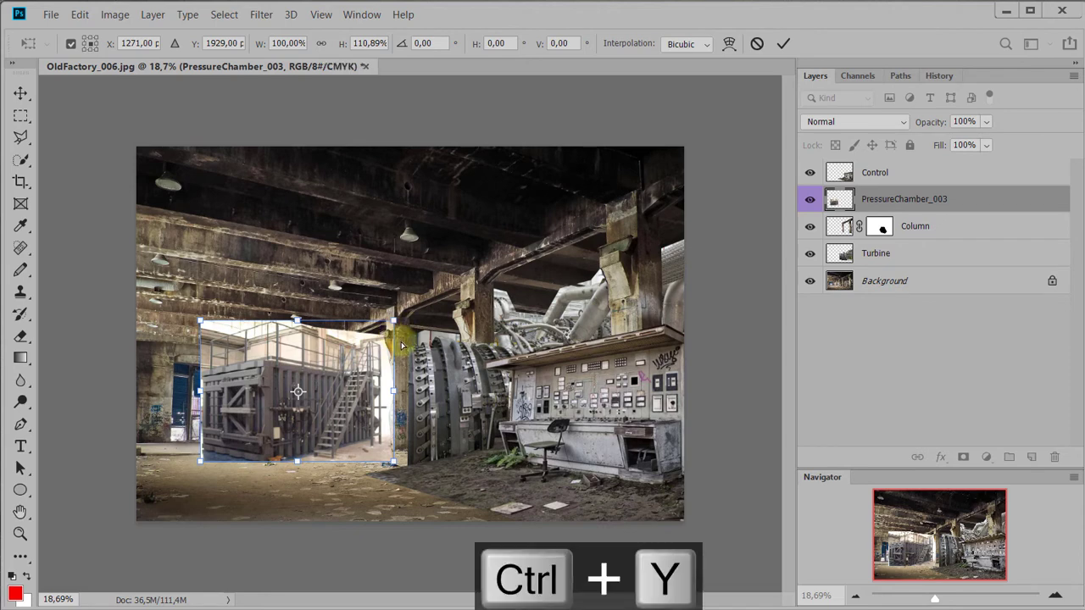
drag(399, 320, 485, 254)
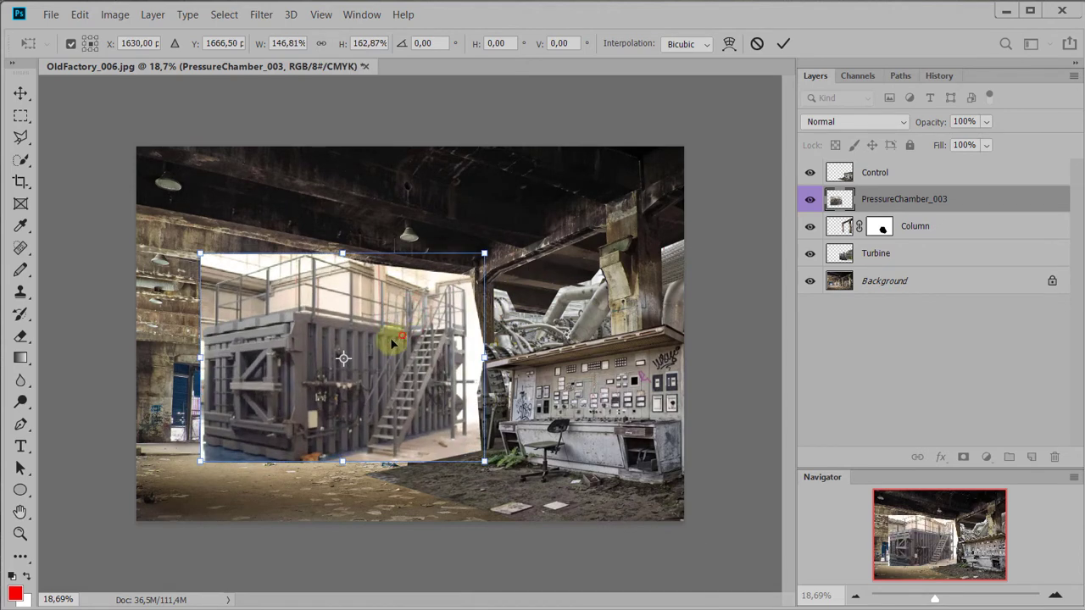
drag(387, 346, 225, 361)
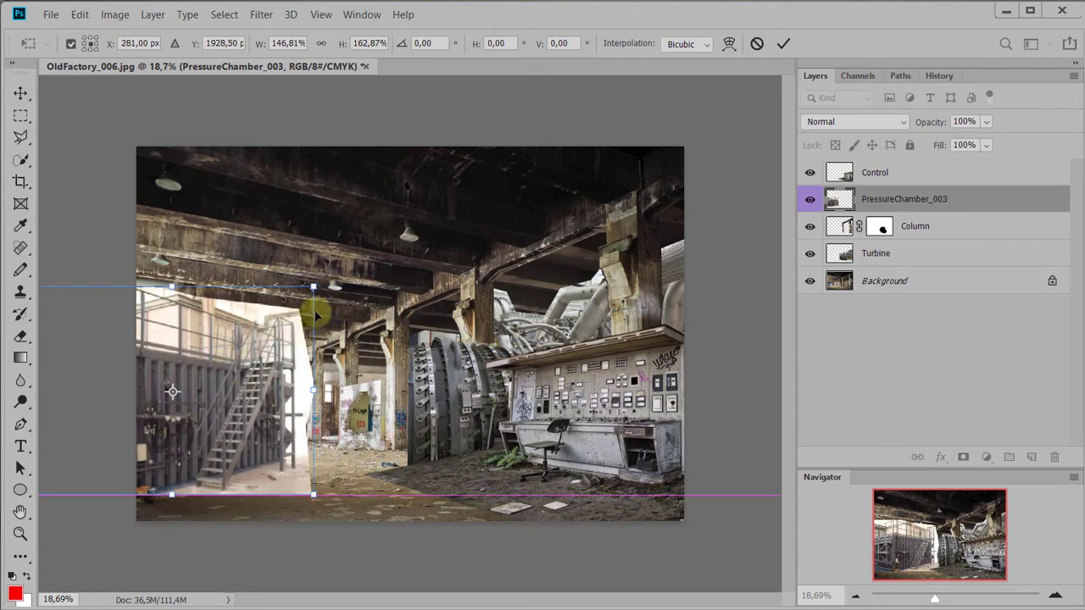
drag(310, 286, 297, 305)
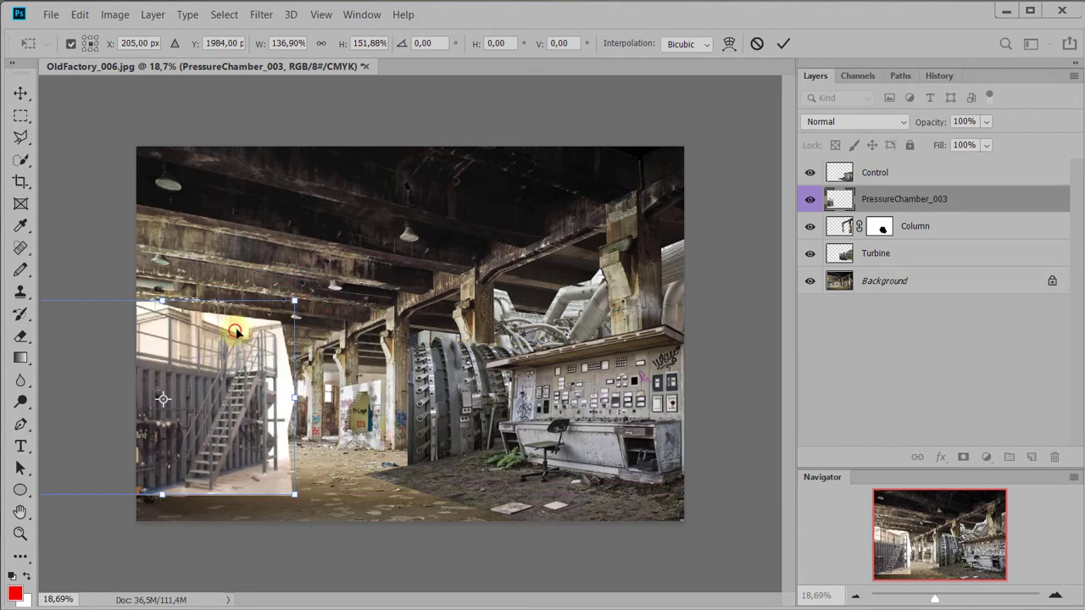
drag(236, 331, 262, 329)
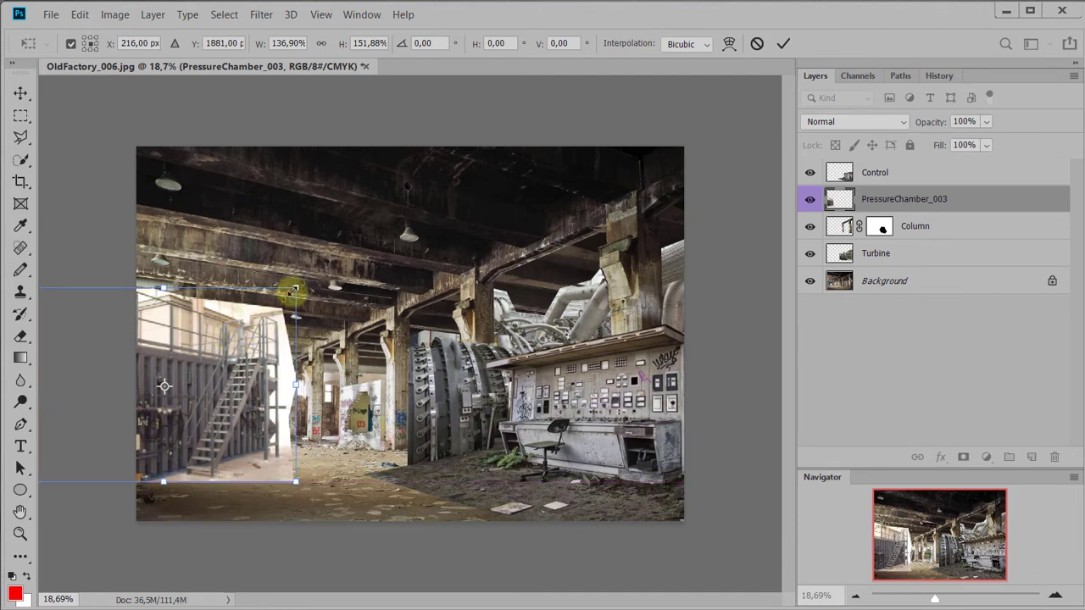
drag(292, 291, 285, 298)
drag(217, 340, 226, 335)
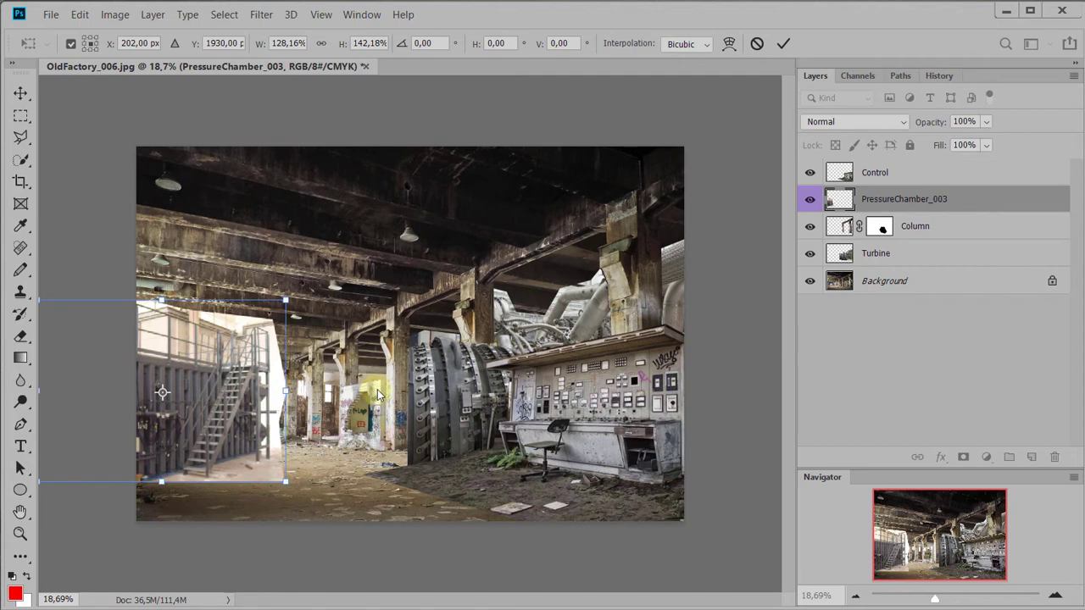
key(Return)
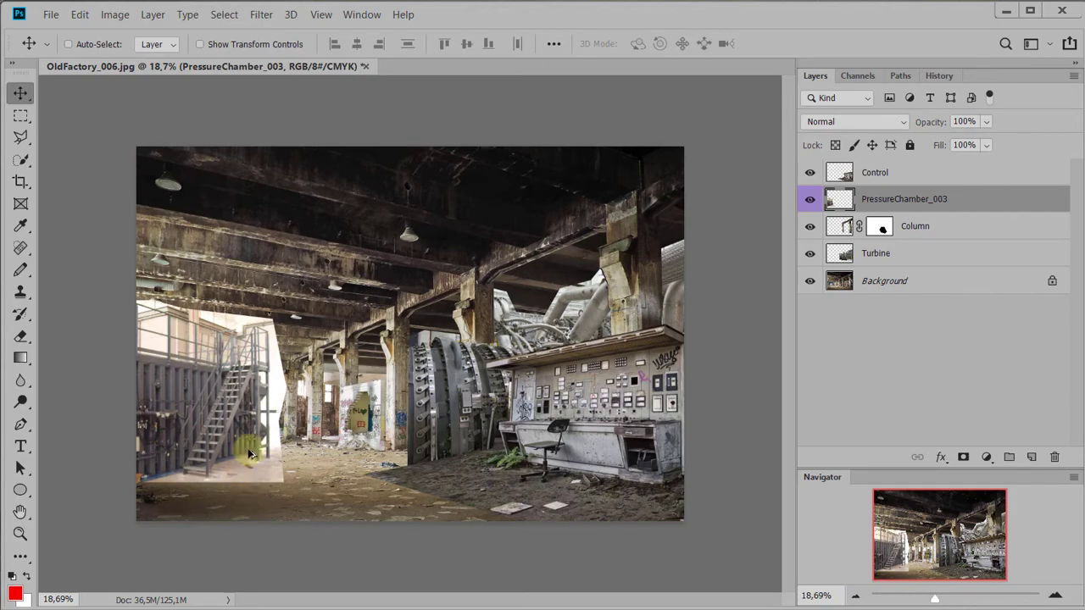
- Start a polygonal lasso outline beyond the canvas edge and trace the pressure chamber's base to the front foot of the stairs
scroll(239, 404, up, 5)
scroll(239, 405, down, 10)
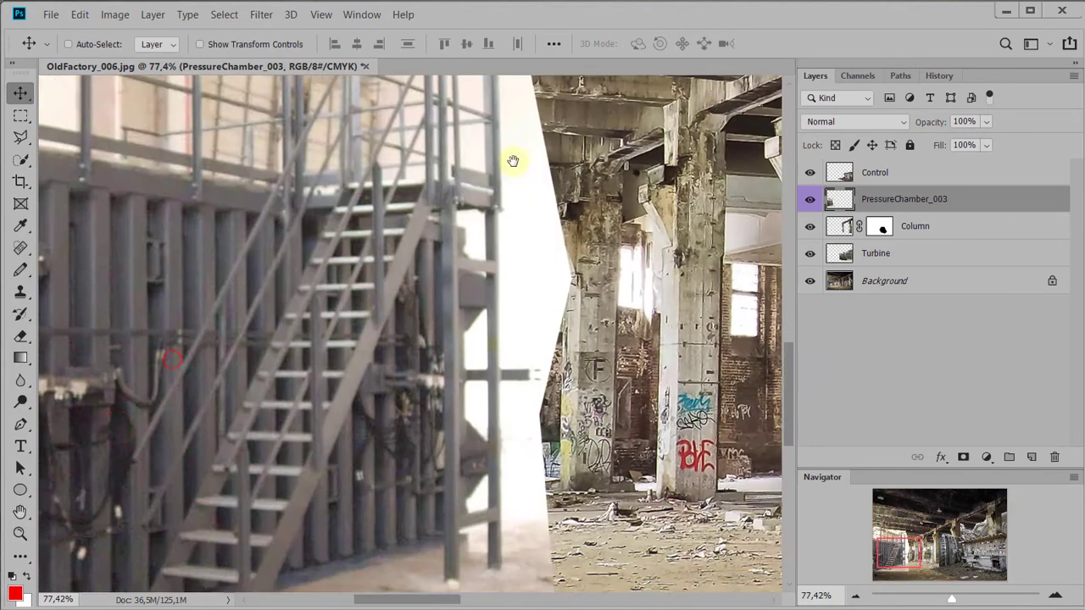
scroll(339, 436, up, 10)
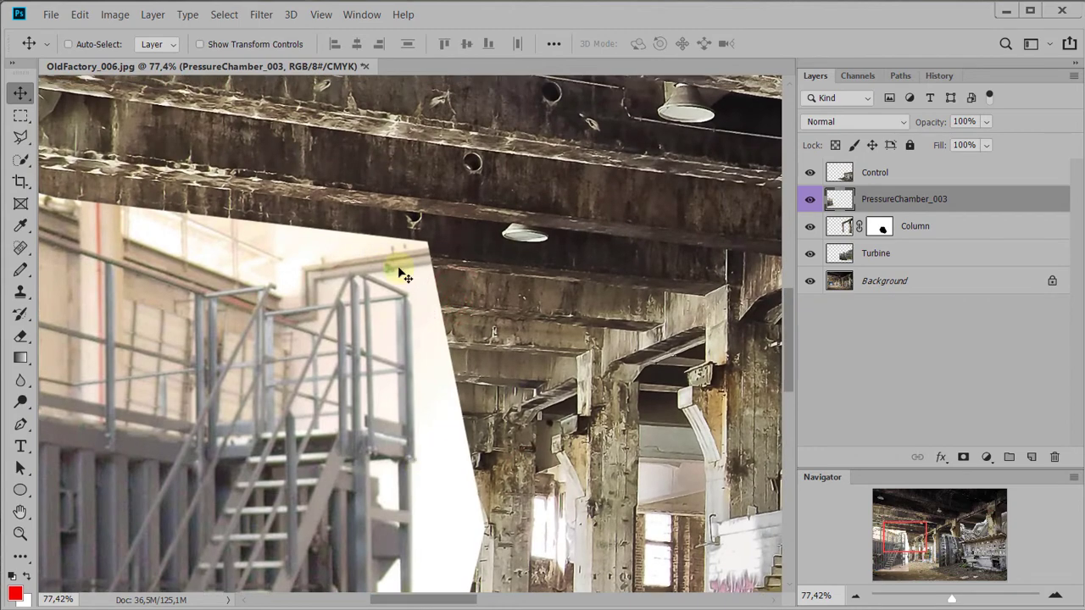
scroll(407, 371, down, 6)
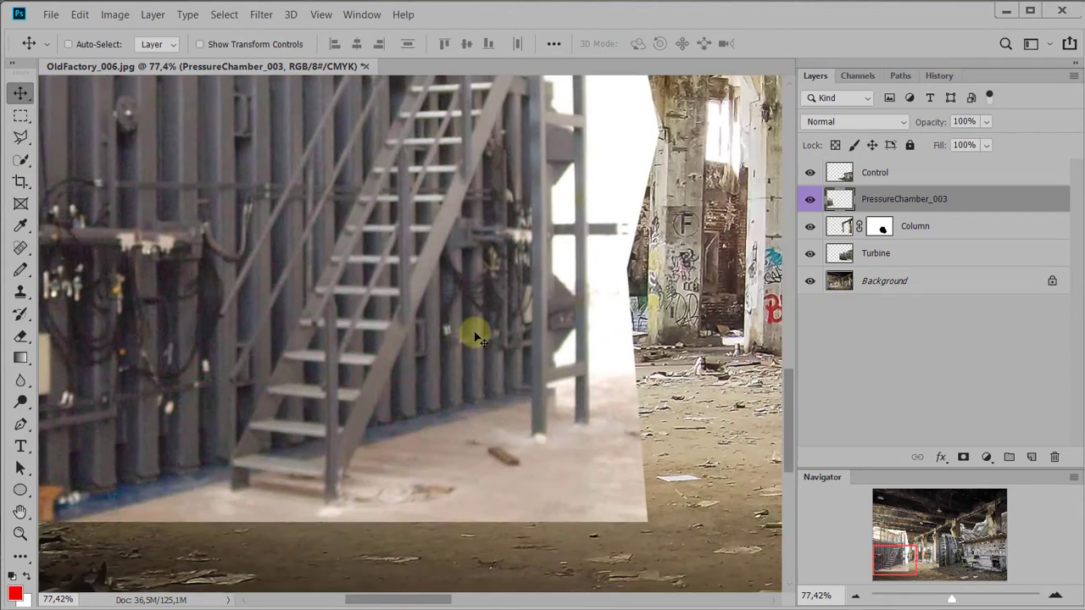
key(l)
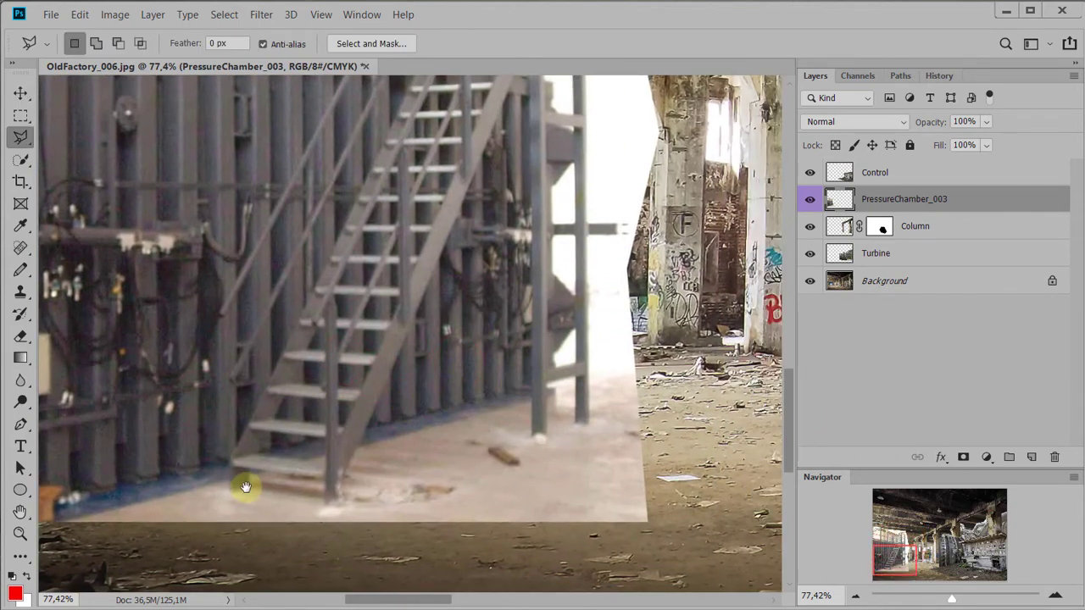
drag(278, 458, 289, 432)
scroll(160, 458, up, 2)
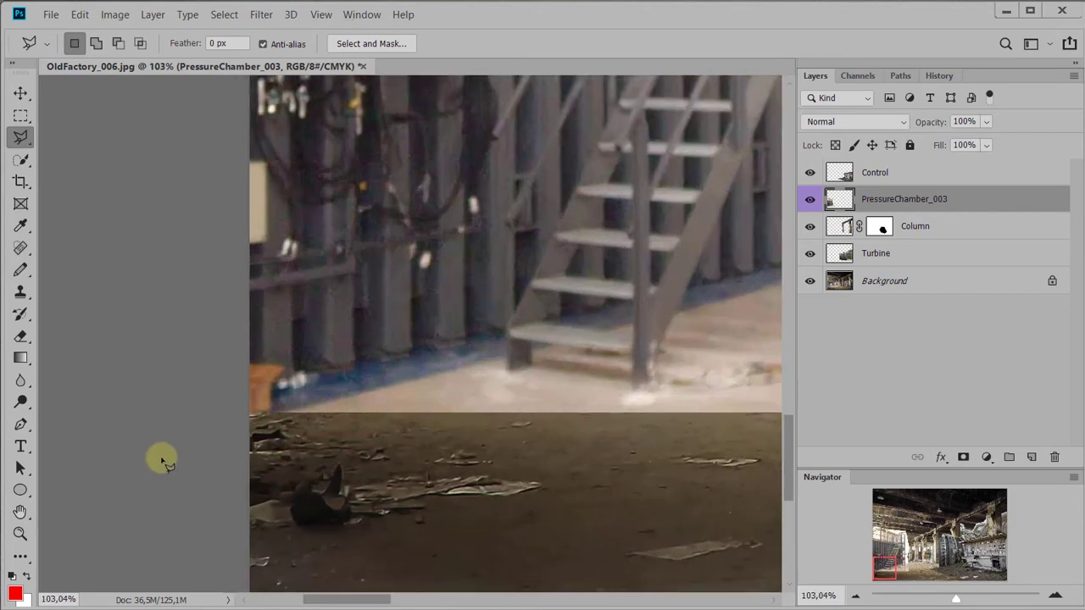
click(169, 458)
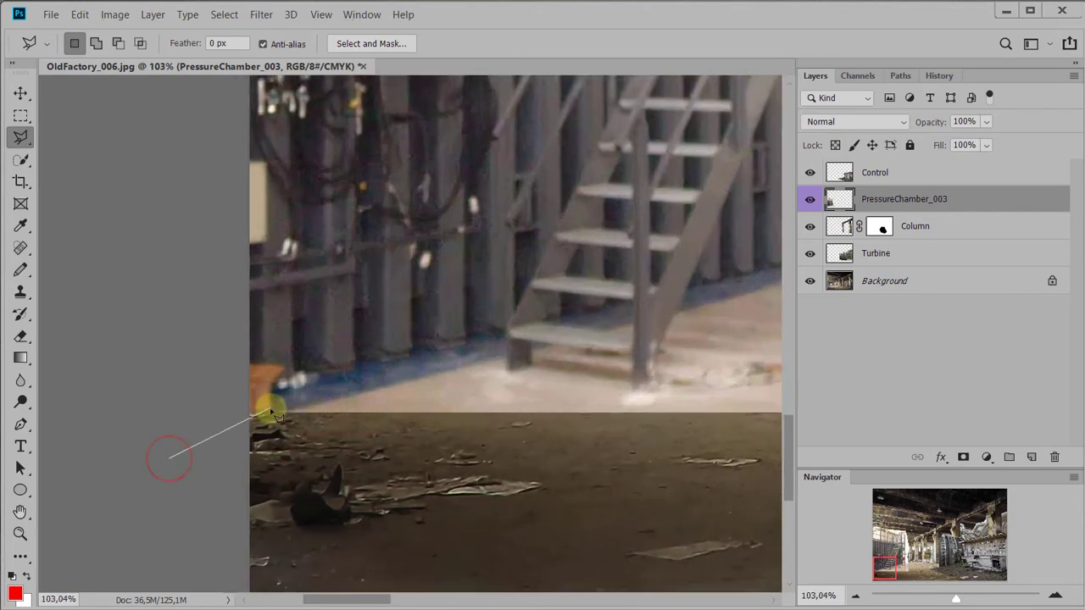
click(505, 360)
click(506, 377)
click(531, 372)
click(554, 350)
click(629, 359)
click(631, 393)
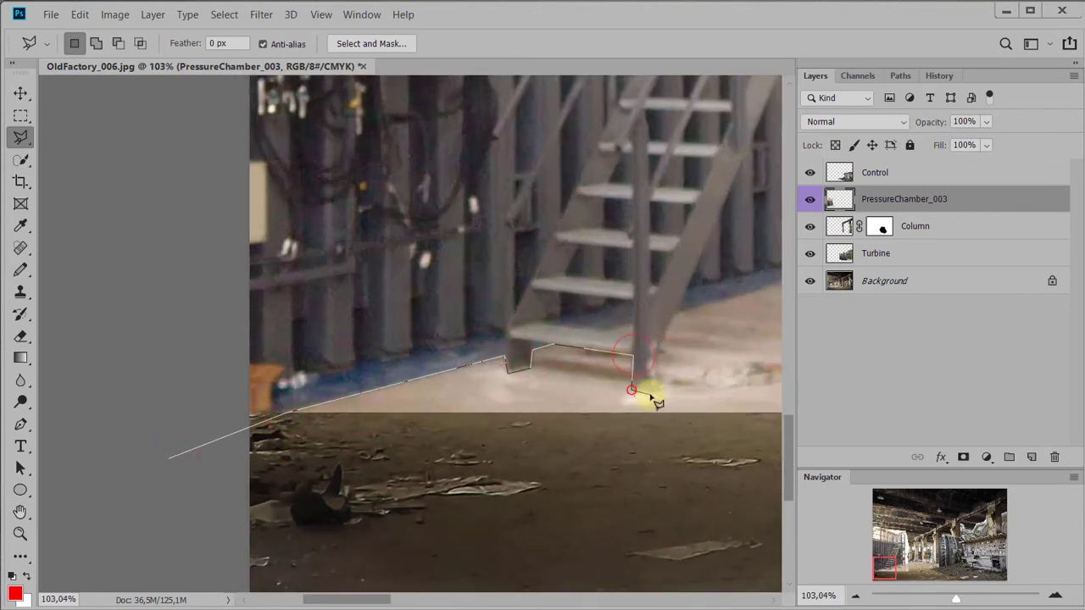
- Continue the lasso outline around the stair foot, along the chamber's floor edge and around the feet of both platform posts
drag(641, 394, 391, 411)
click(411, 404)
click(413, 370)
click(426, 330)
click(653, 269)
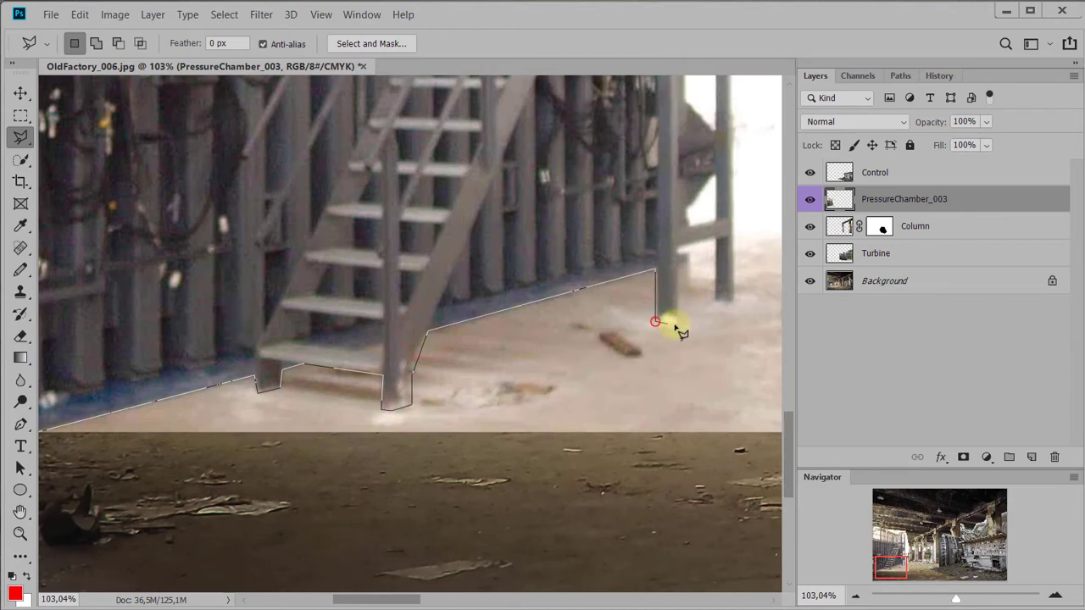
click(678, 320)
click(678, 264)
click(714, 253)
drag(702, 295, 524, 354)
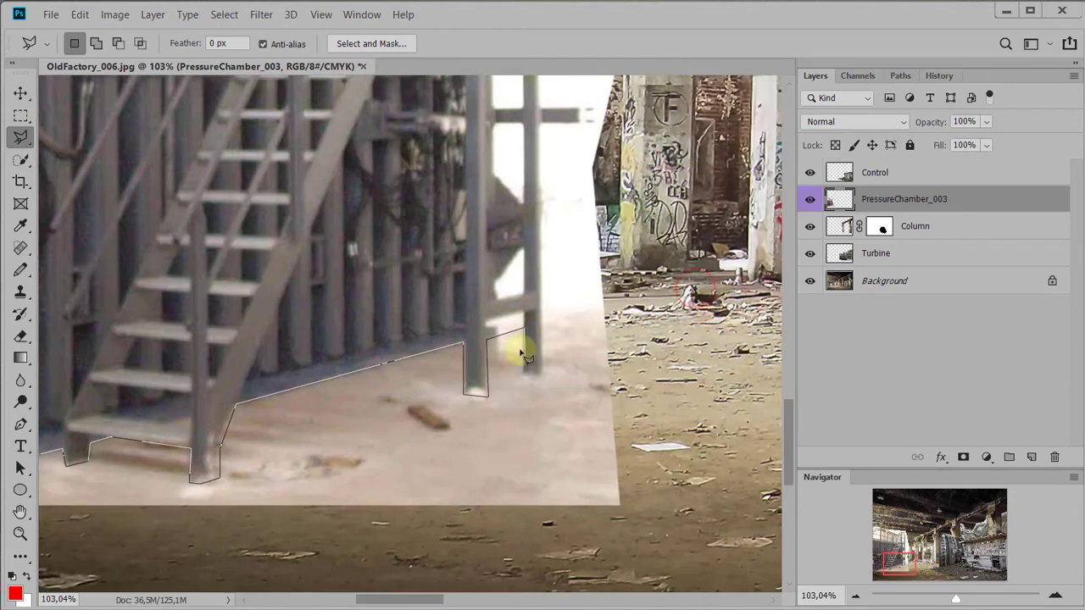
click(486, 326)
click(526, 312)
click(526, 374)
click(544, 374)
click(552, 134)
- Trace the lasso up the outer post and along the top railings, then close it around the surrounding background and floor
scroll(549, 127, up, 5)
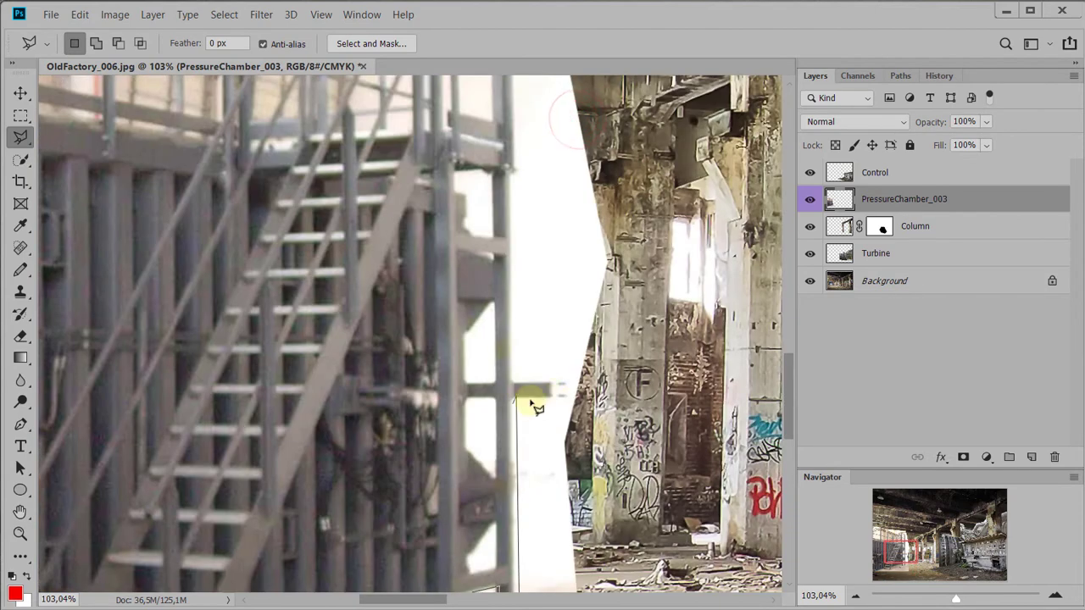
drag(514, 174, 475, 339)
click(455, 344)
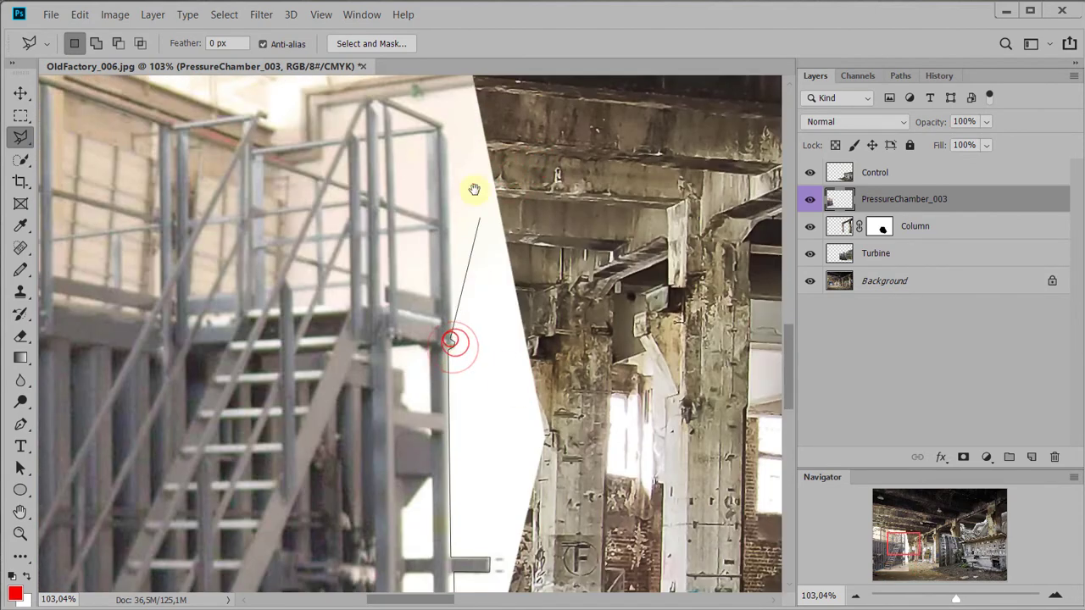
drag(475, 190, 459, 357)
click(429, 297)
drag(308, 242, 492, 259)
click(532, 279)
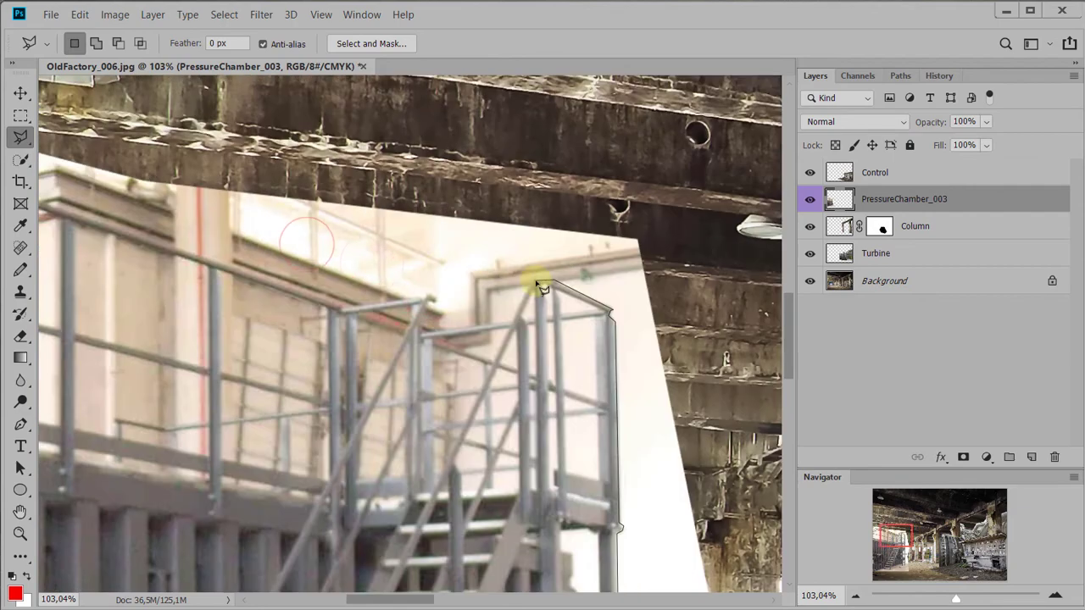
click(513, 322)
click(424, 330)
drag(424, 296, 506, 221)
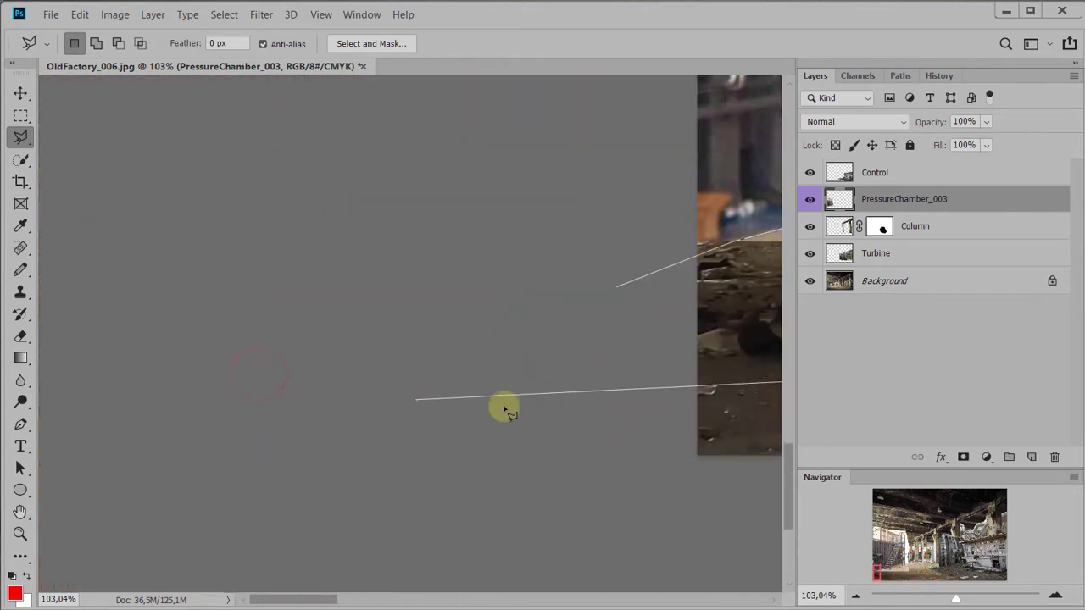
click(627, 395)
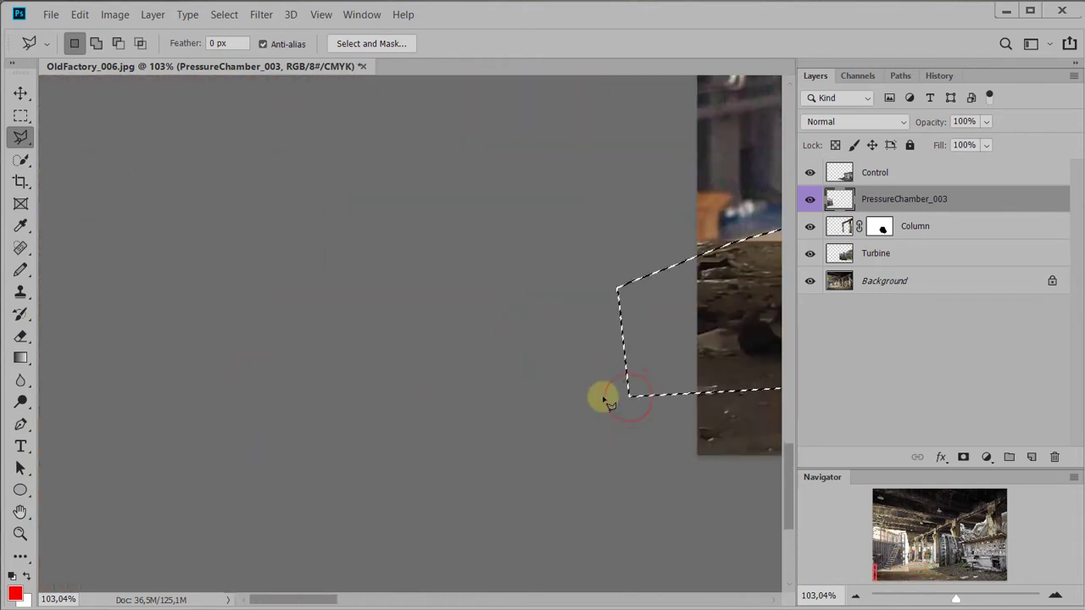
- Delete the PressureChamber_003 pixels inside the lasso selection and deselect
scroll(448, 308, down, 4)
scroll(601, 286, down, 5)
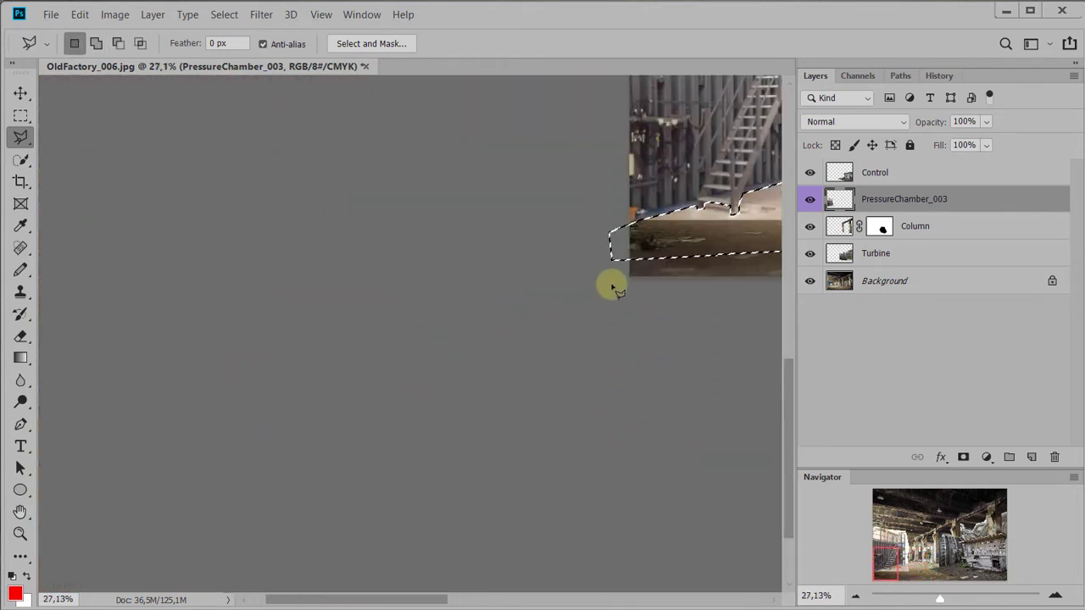
scroll(612, 288, down, 3)
scroll(375, 370, up, 4)
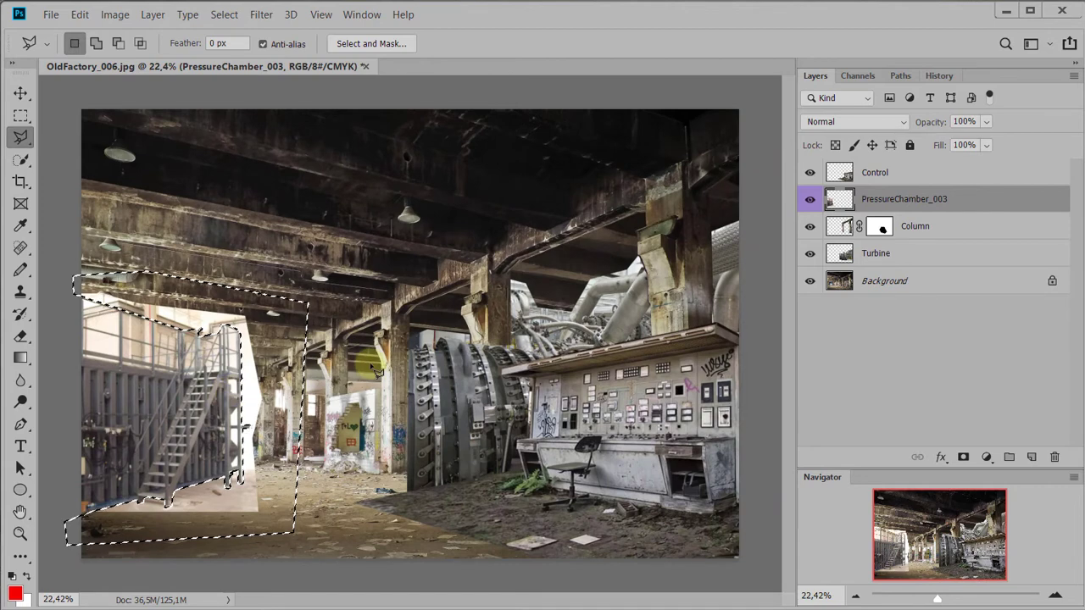
key(Delete)
key(ctrl+d)
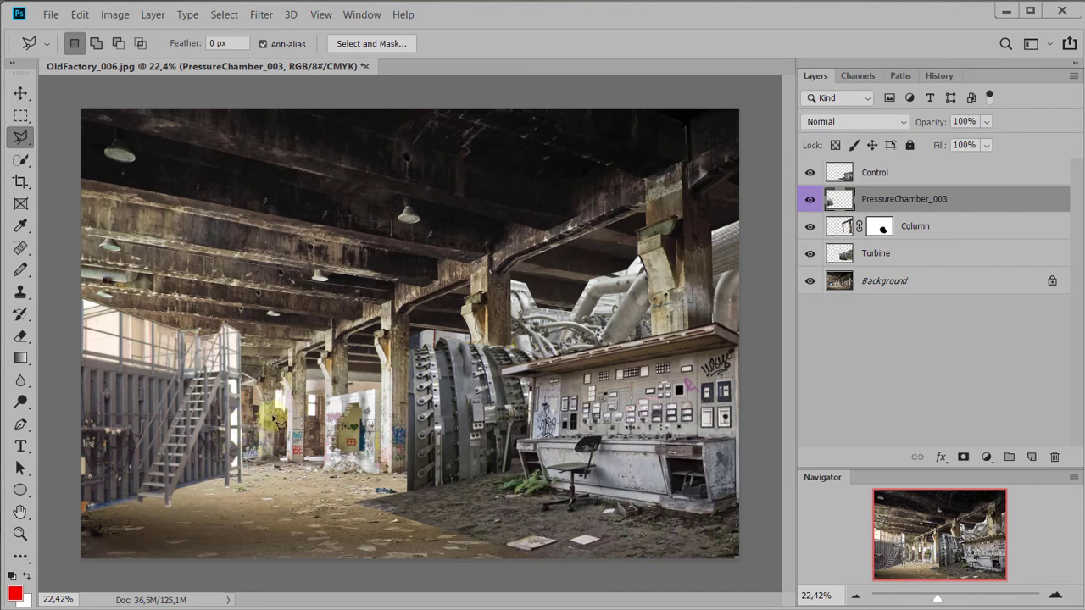
- Distort the PressureChamber_003 layer by shifting its lower-right corner slightly inward and upward to match the floor perspective
key(ctrl+t)
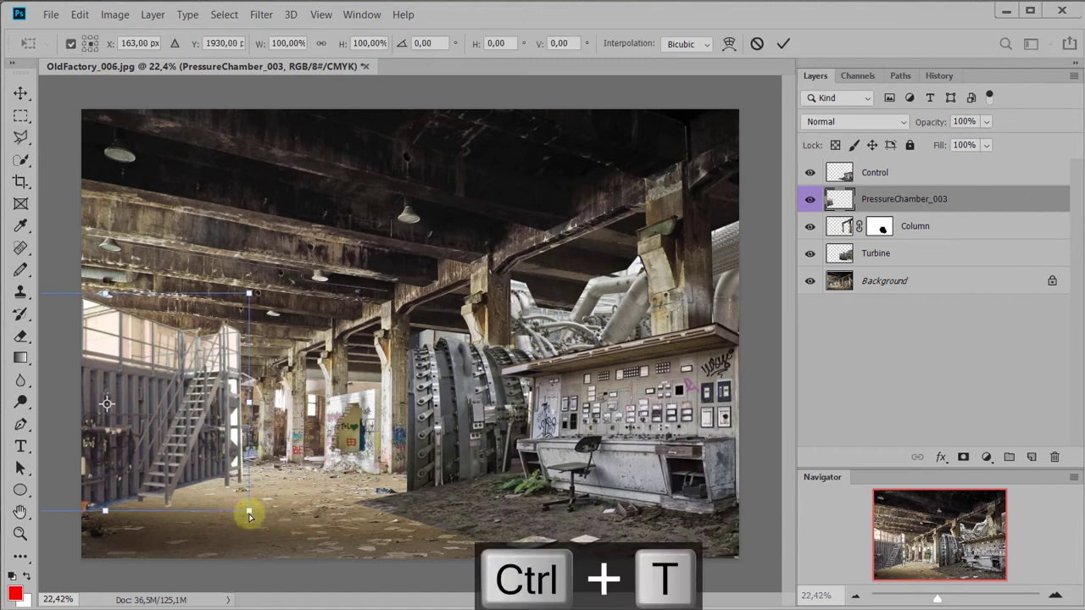
drag(249, 513, 245, 512)
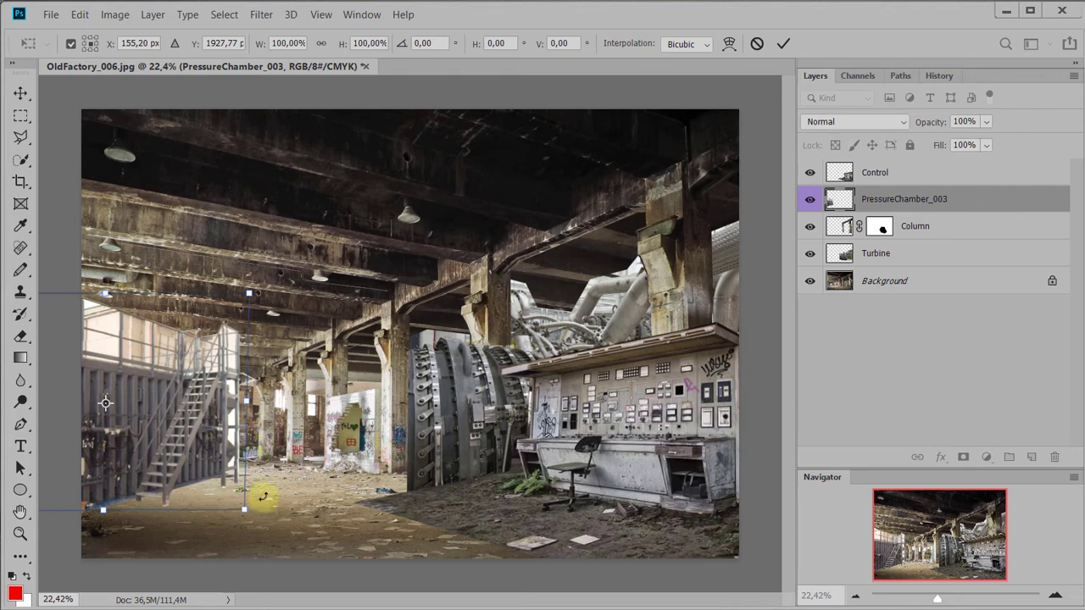
drag(249, 511, 246, 507)
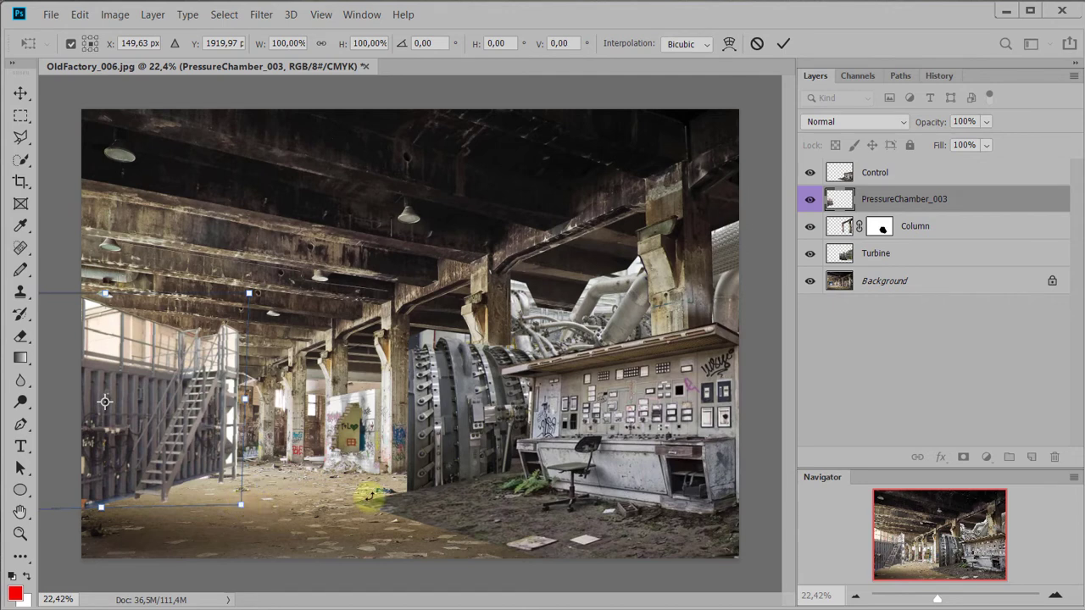
key(Return)
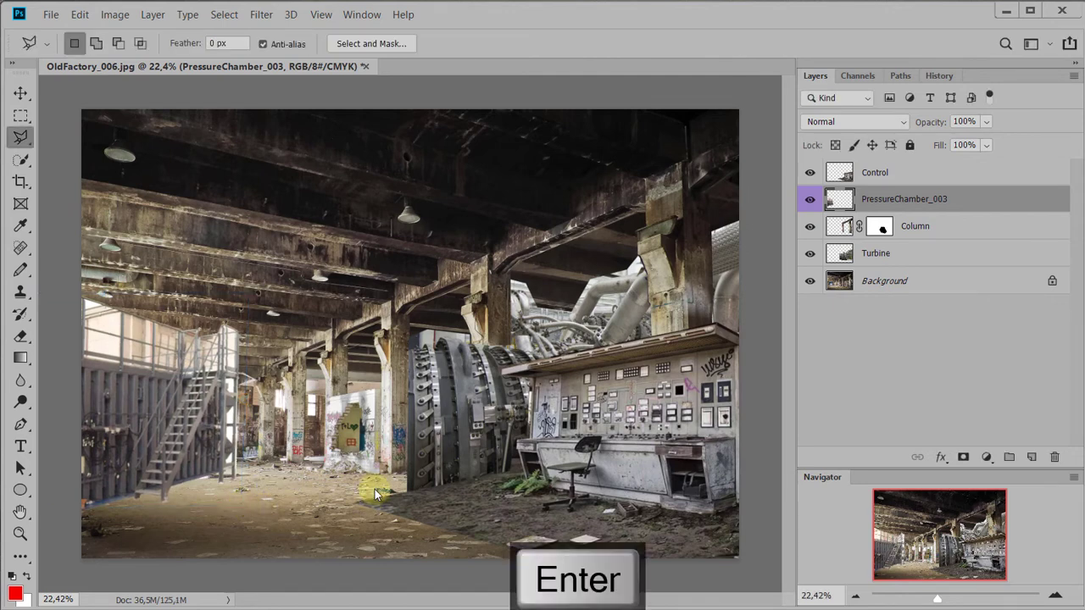
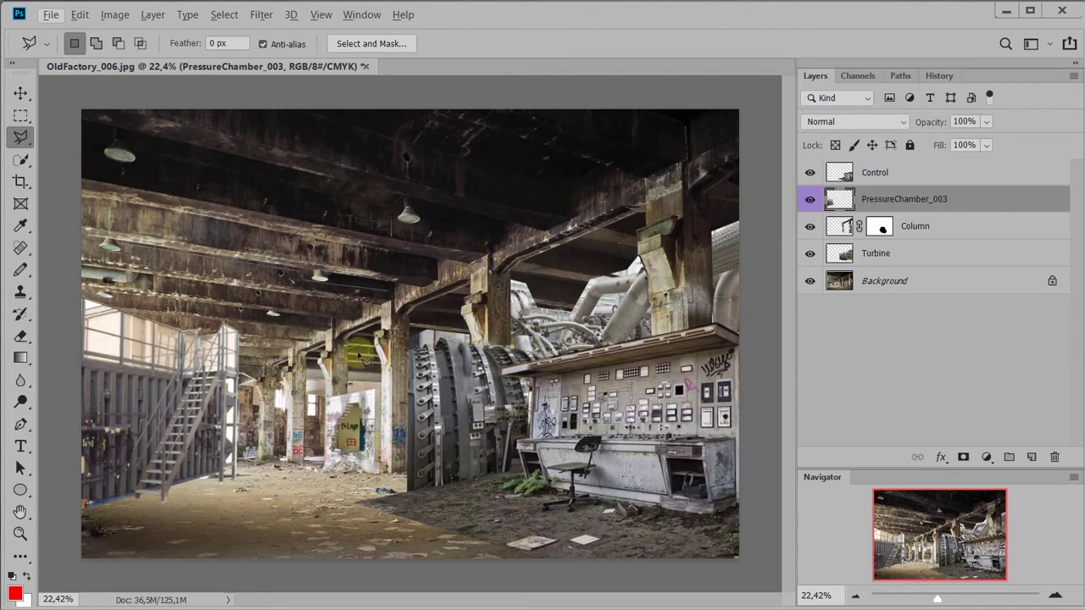
- Duplicate the Background layer and hide the original Background
click(881, 284)
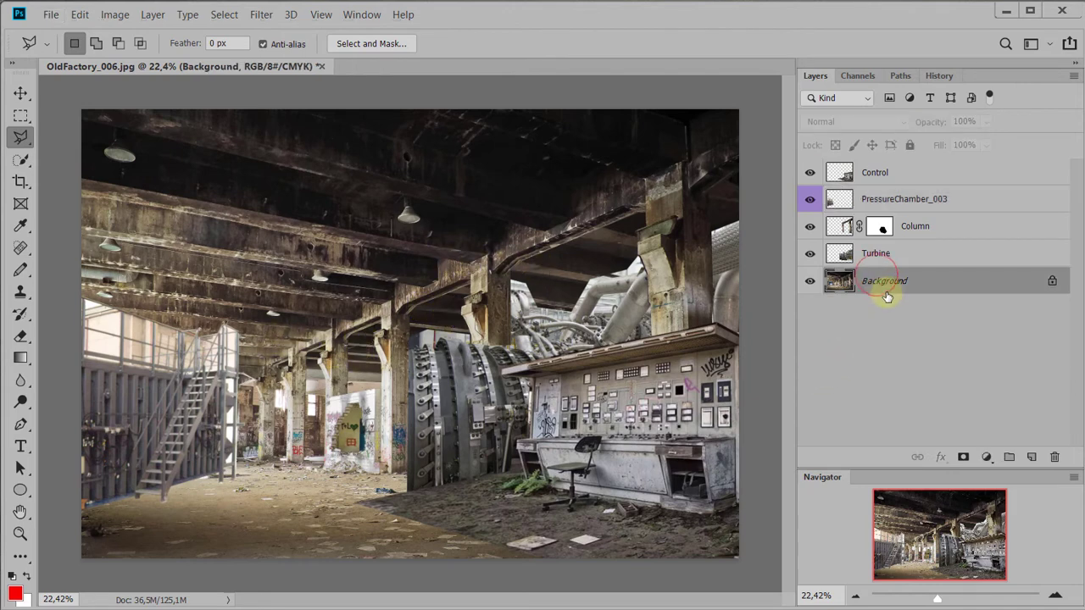
key(ctrl+j)
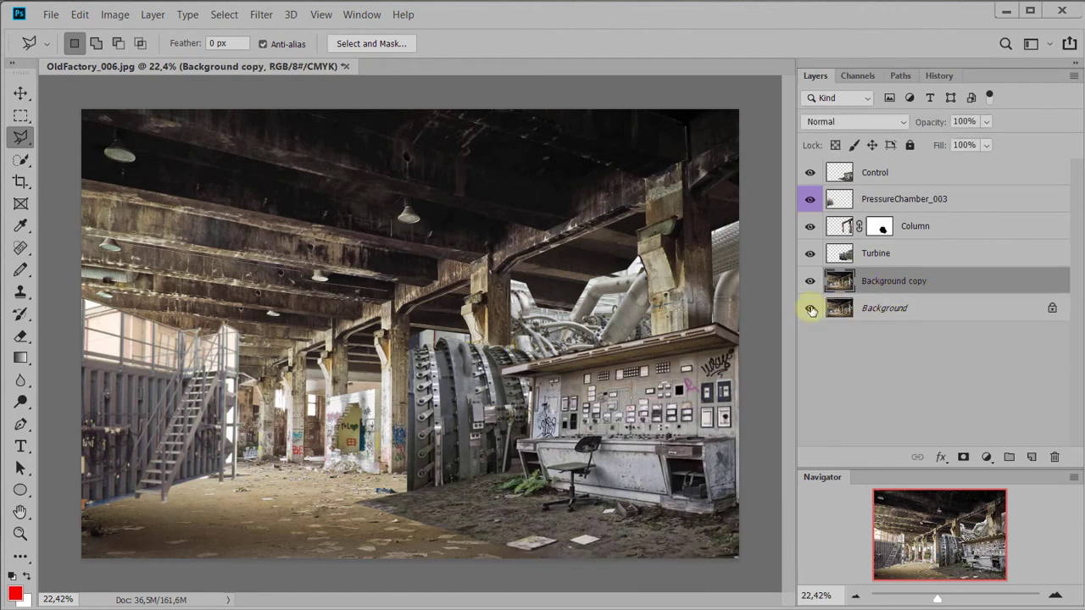
click(810, 308)
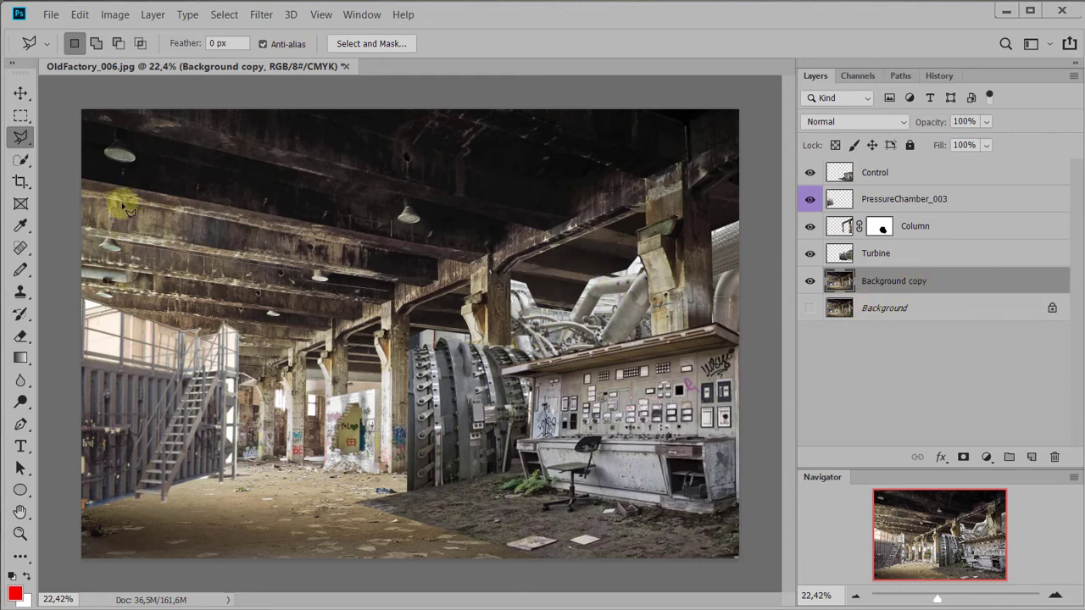
click(62, 188)
click(87, 198)
click(336, 244)
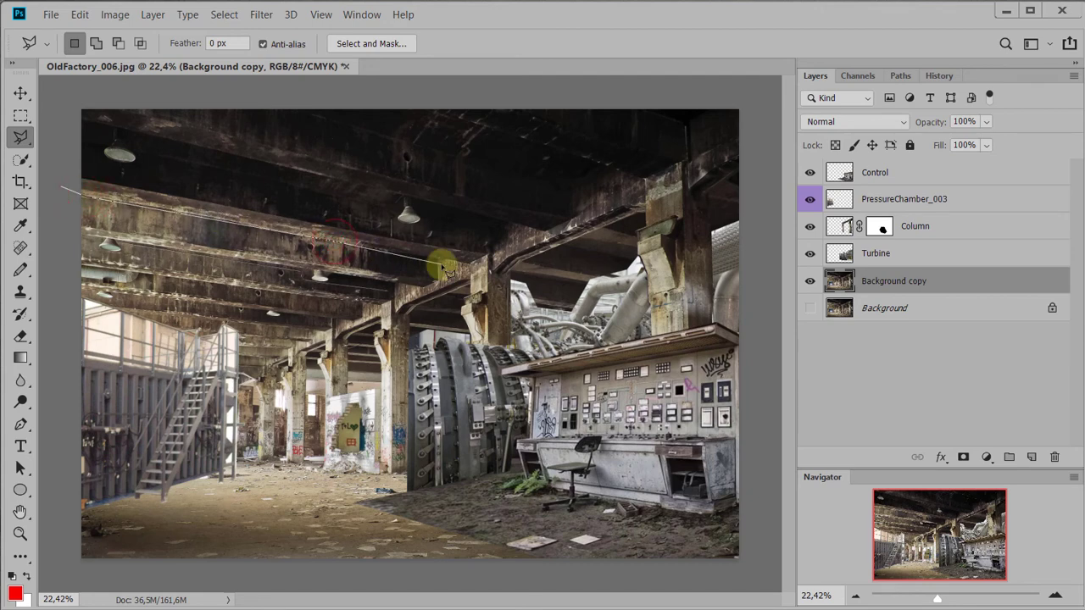
click(440, 259)
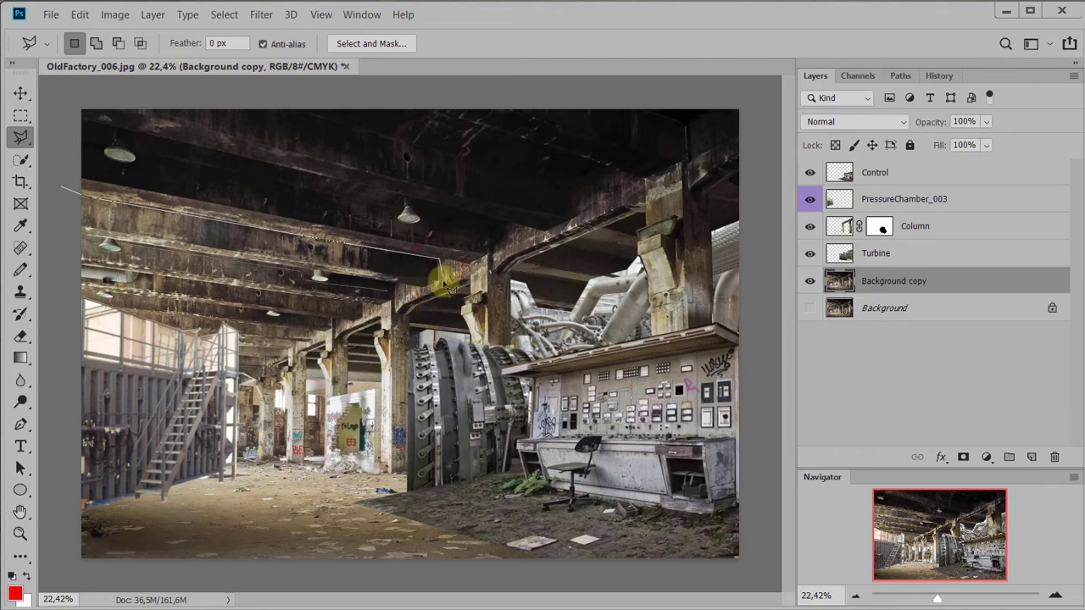
key(ctrl+plus)
key(ctrl+plus)
key(ctrl+plus)
key(ctrl+plus)
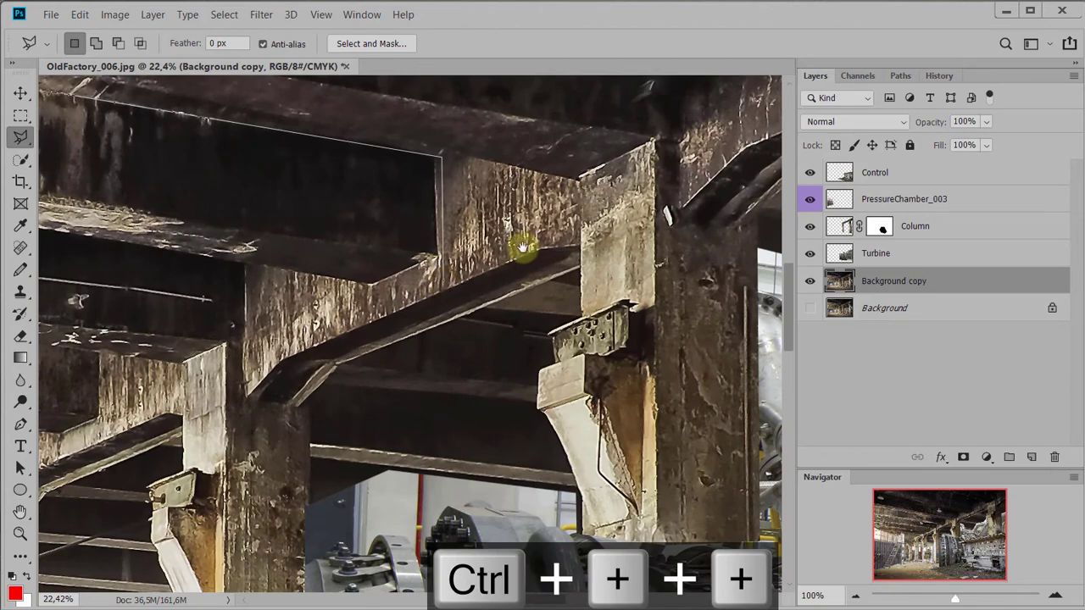
mouse_move(523, 246)
mouse_down()
mouse_move(683, 477)
mouse_move(444, 465)
mouse_move(506, 455)
mouse_move(354, 384)
mouse_move(249, 315)
mouse_move(266, 307)
mouse_up()
key(BackSpace)
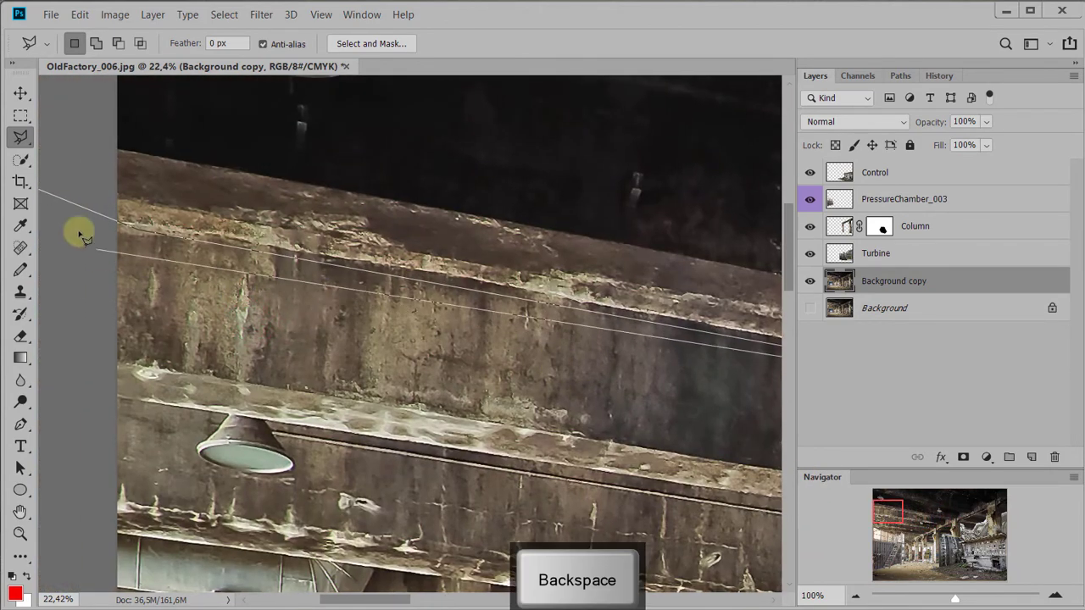
key(BackSpace)
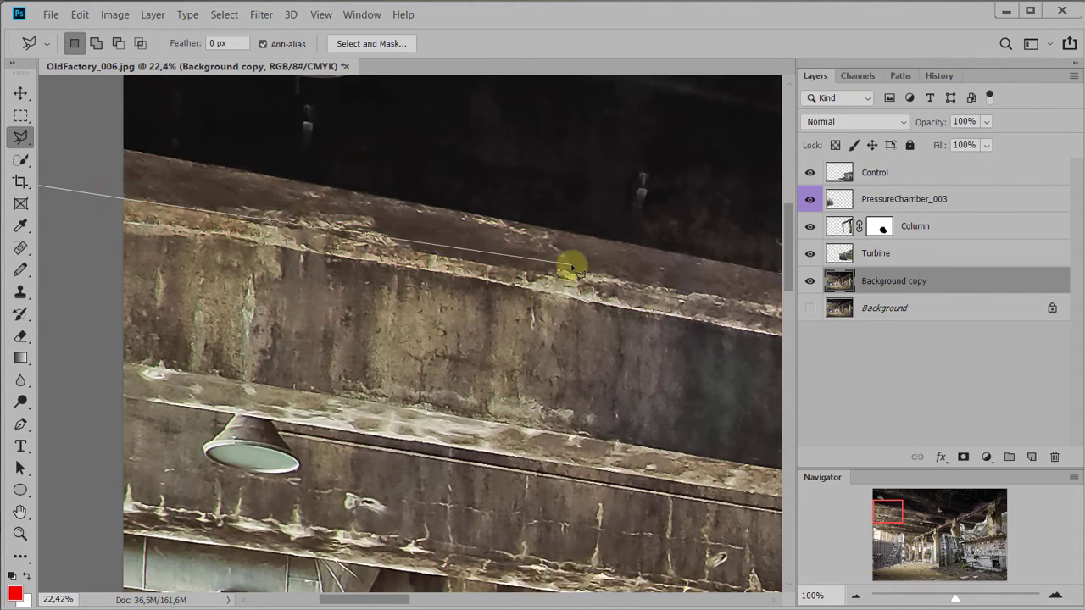
- Trace a polygonal lasso along the lower flange of the large ceiling beam up to the girder beside the column
drag(714, 285, 359, 292)
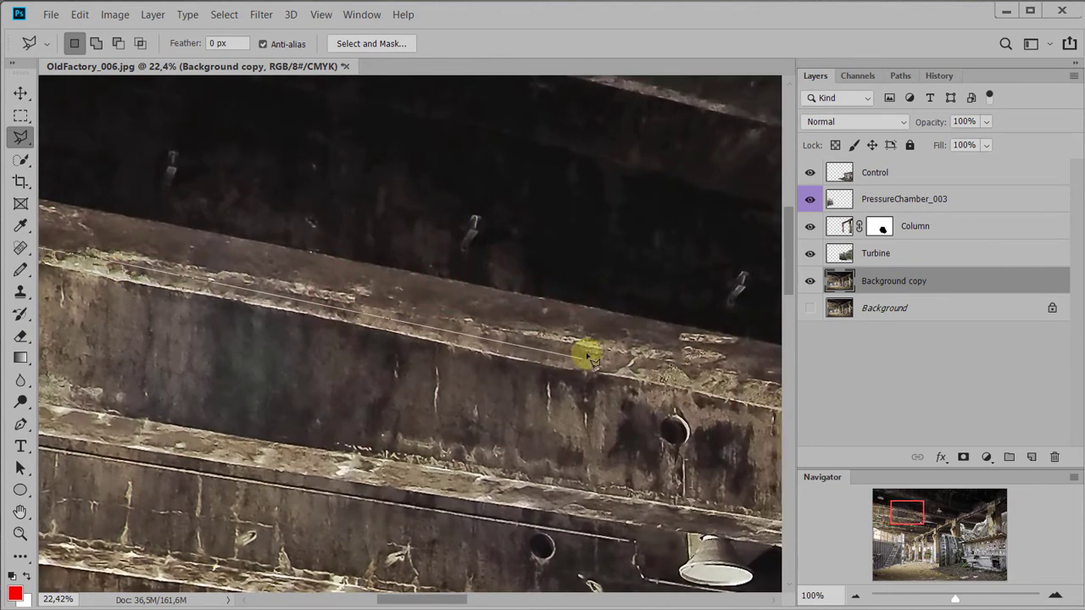
drag(687, 368, 489, 354)
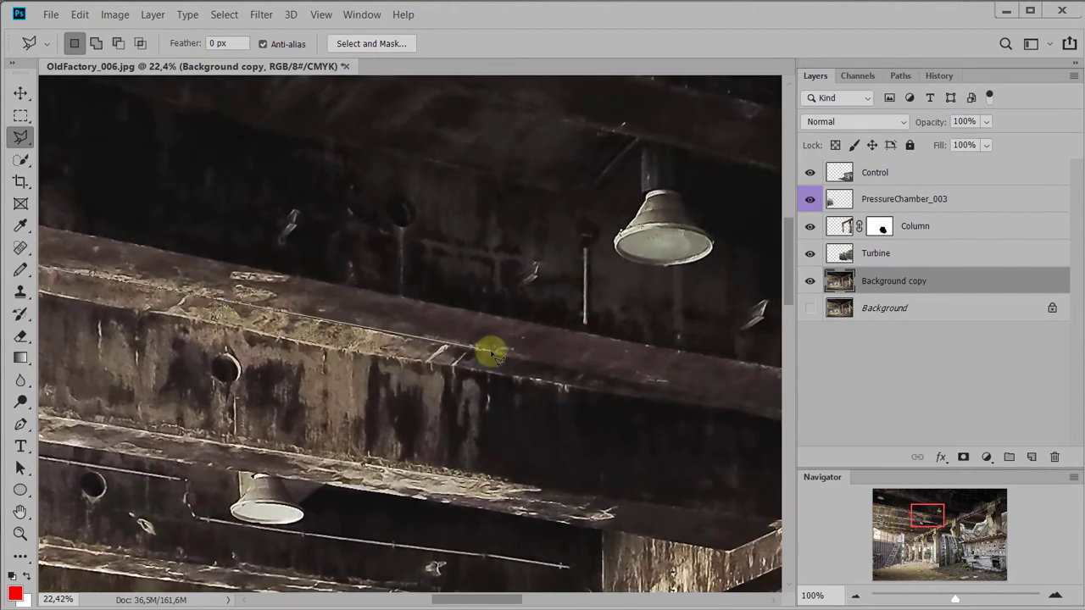
drag(721, 387, 516, 364)
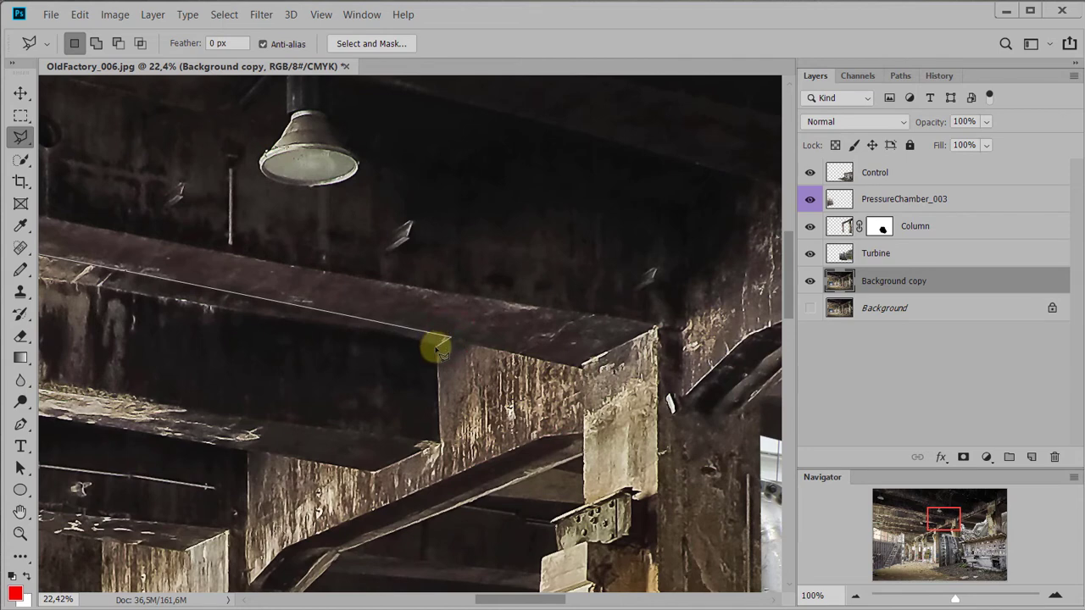
click(439, 346)
- Bring the lasso back under the beam flange and cut it down in broken steps across the first two lower beams
scroll(646, 327, left, 5)
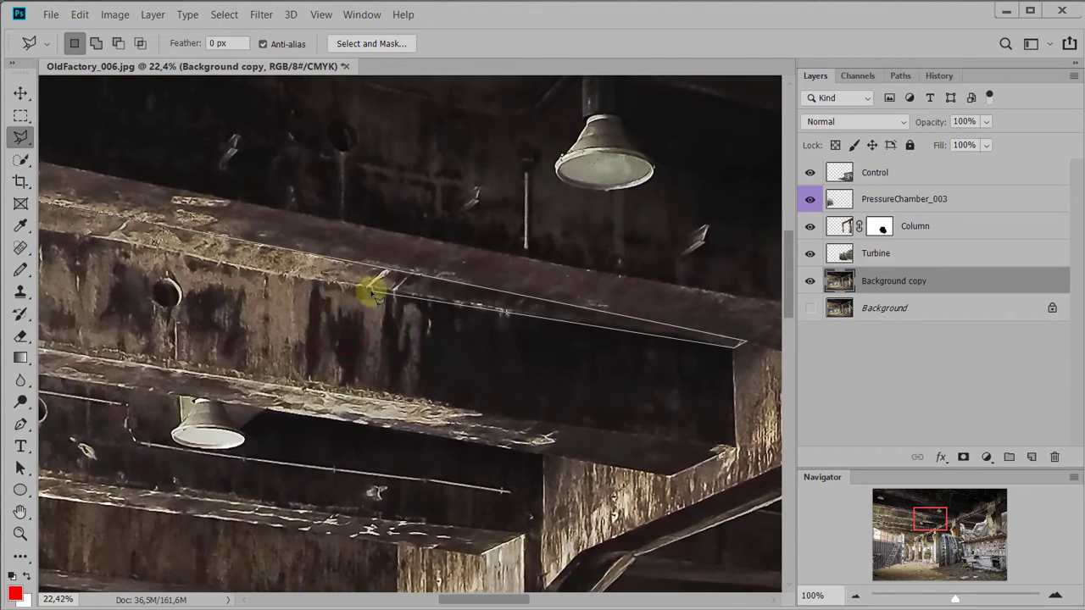
click(398, 291)
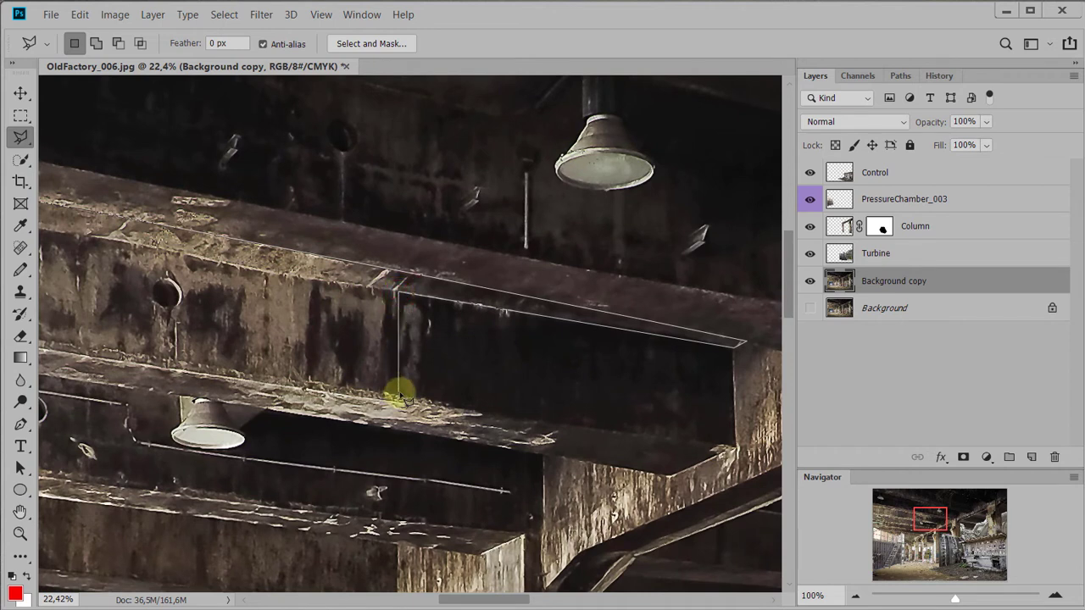
click(405, 396)
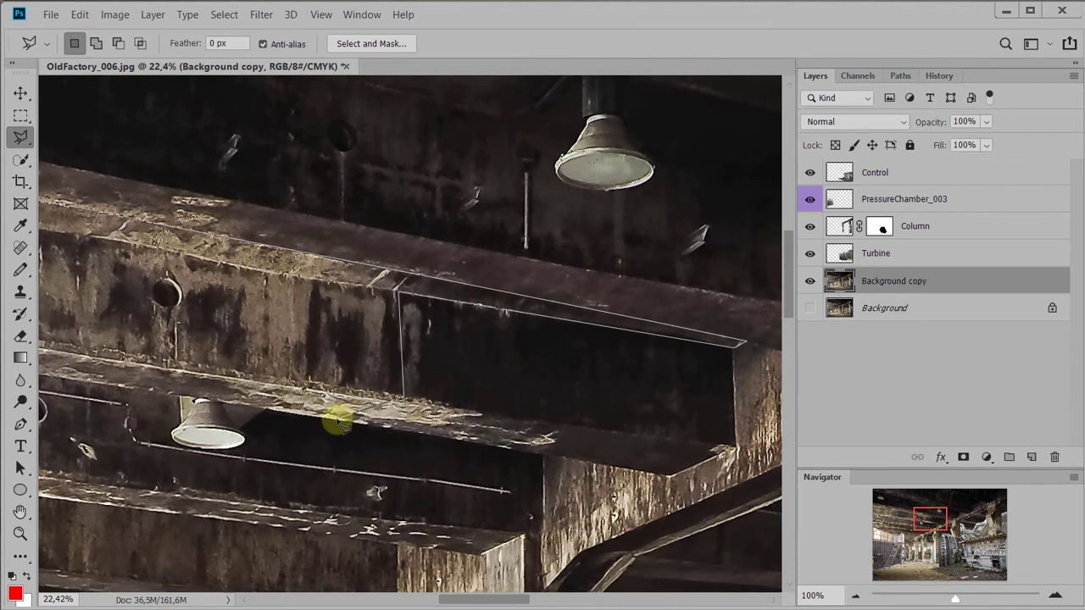
key(ctrl+minus)
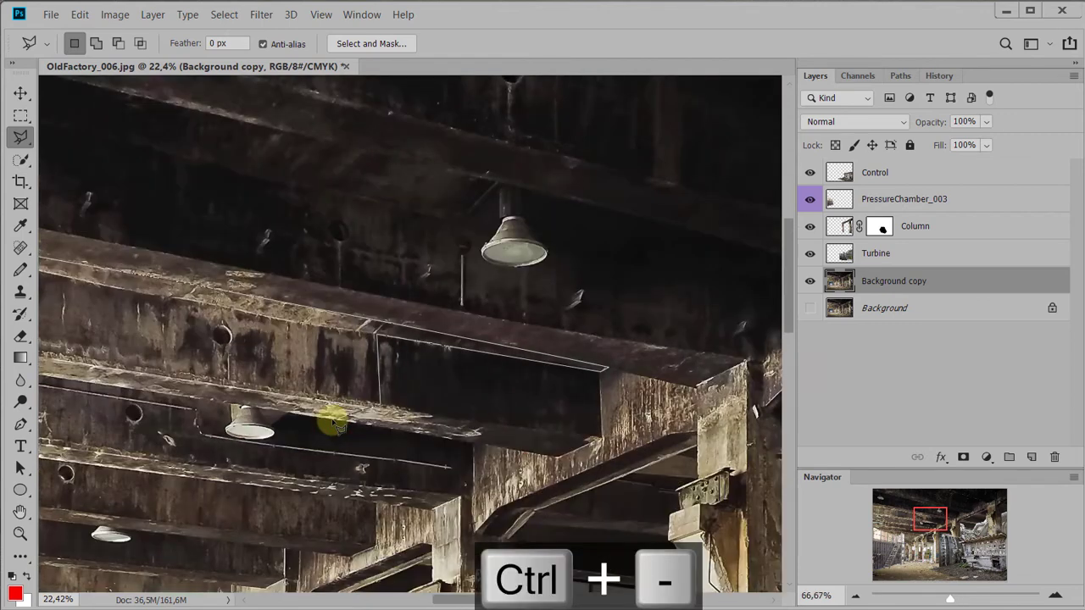
drag(335, 424, 515, 260)
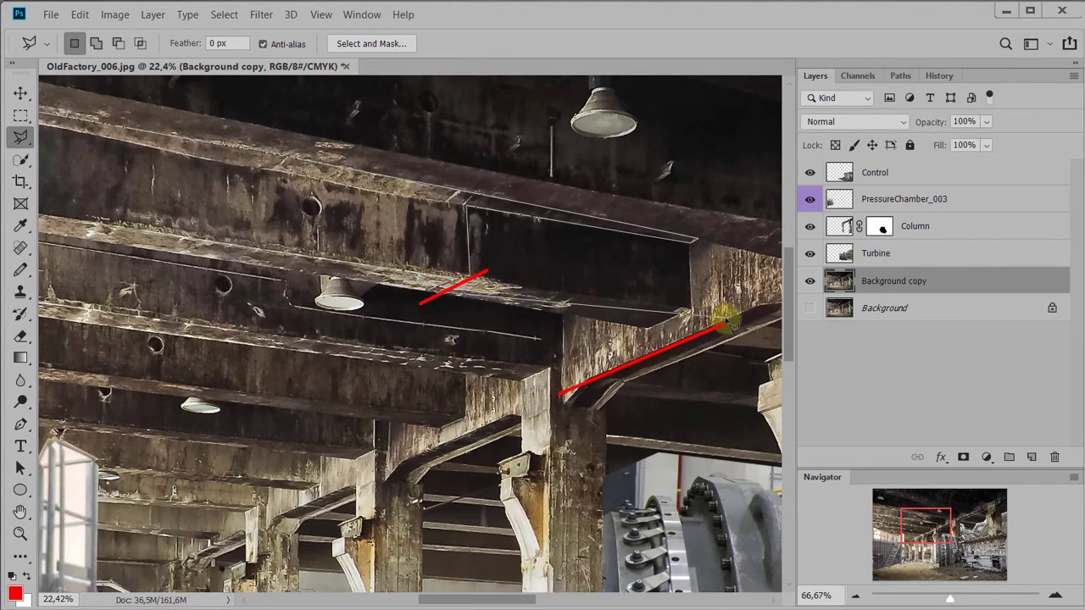
drag(406, 229, 491, 275)
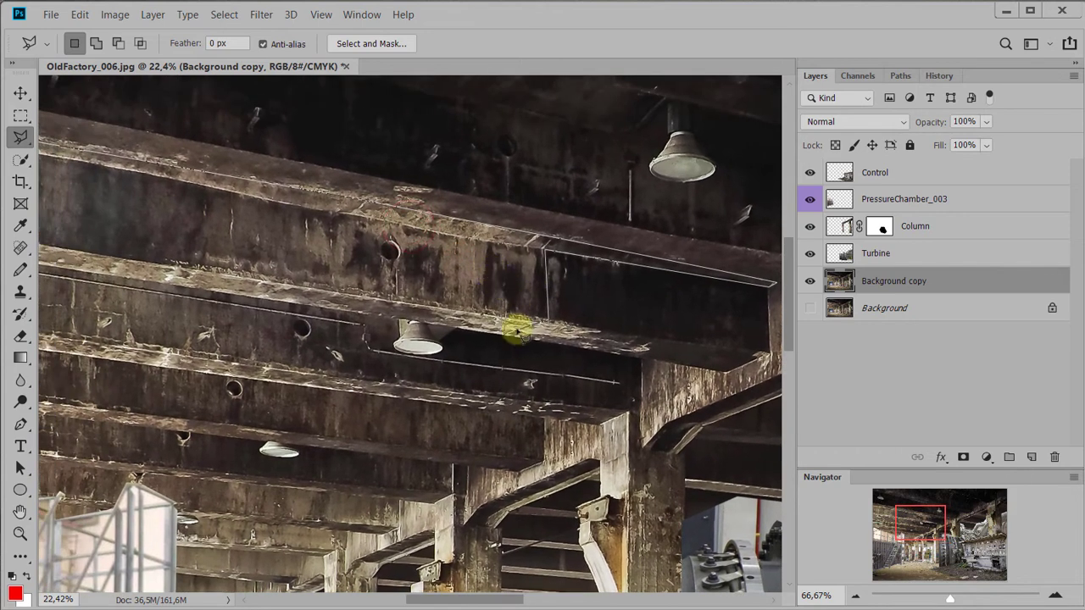
click(570, 344)
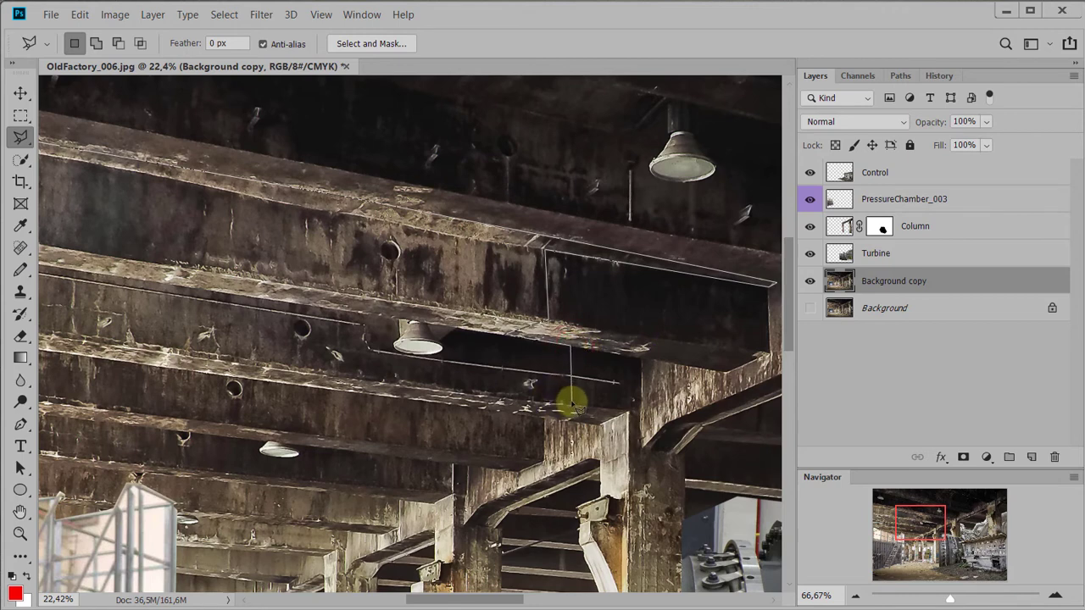
click(571, 405)
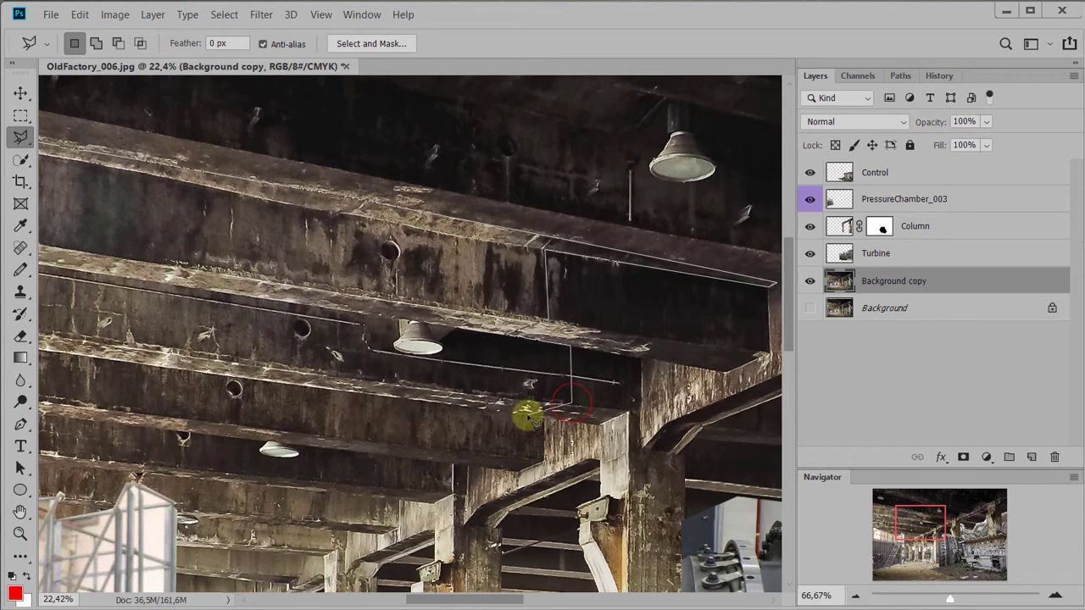
- Continue the stepped lasso outline down across the remaining lower beams towards the farthest columns, leaving jagged beam stubs
click(422, 399)
click(421, 446)
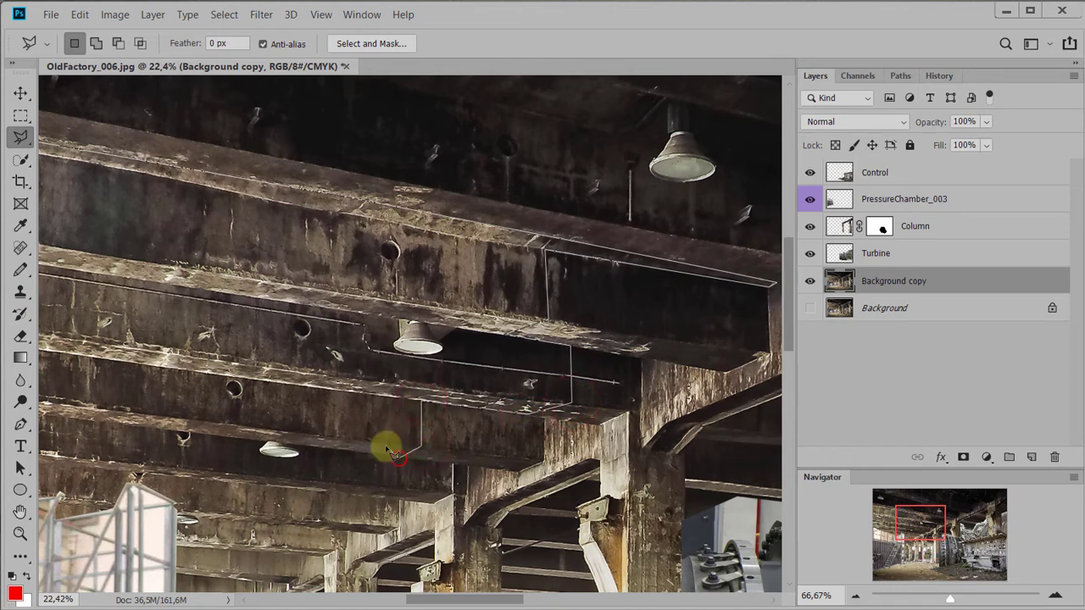
click(392, 457)
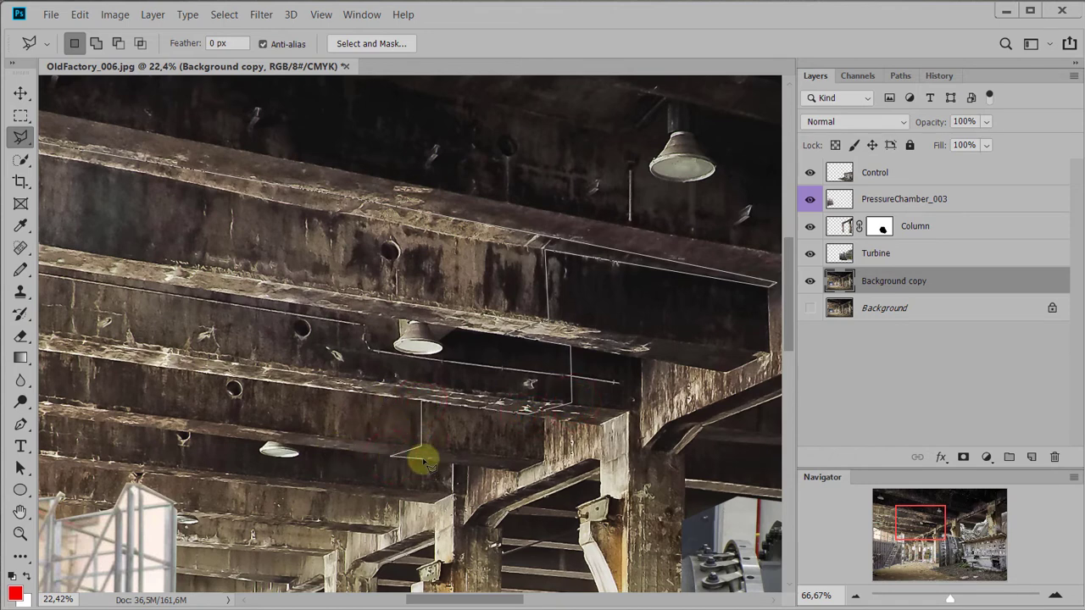
click(422, 486)
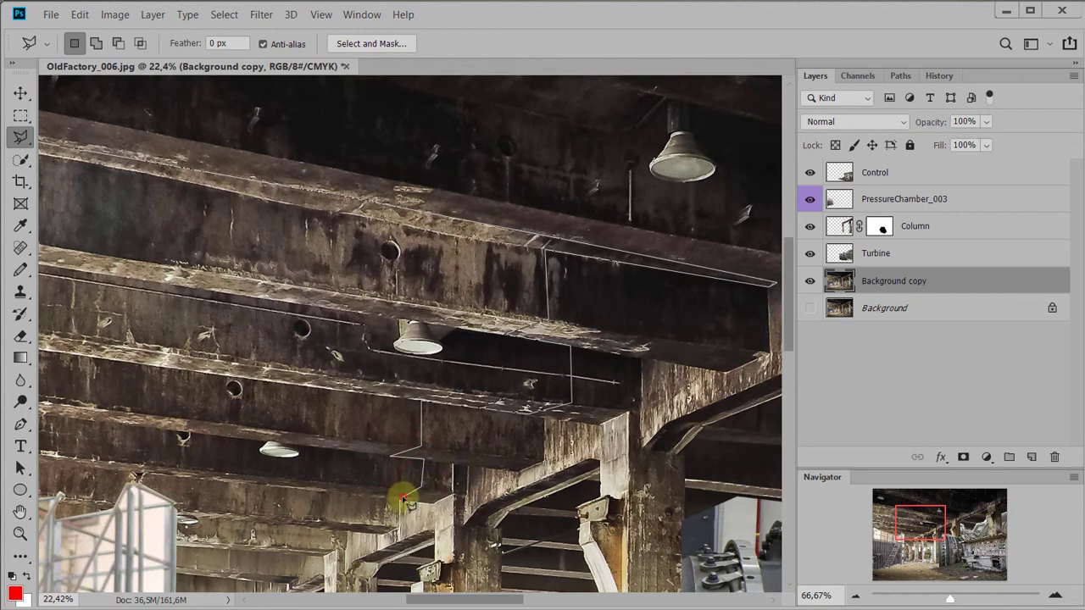
click(253, 485)
drag(251, 519, 494, 360)
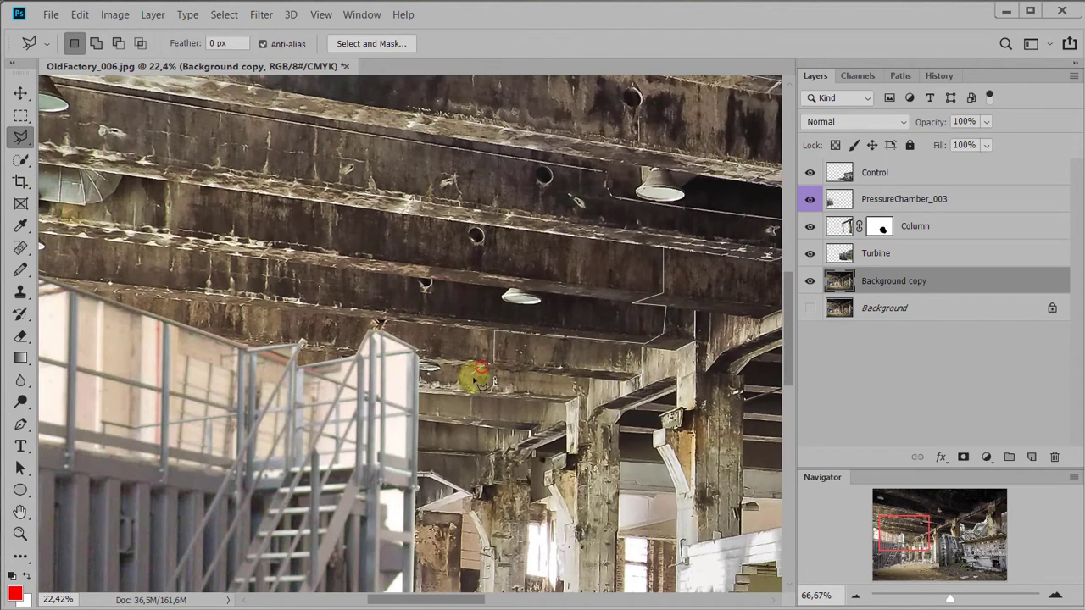
click(511, 428)
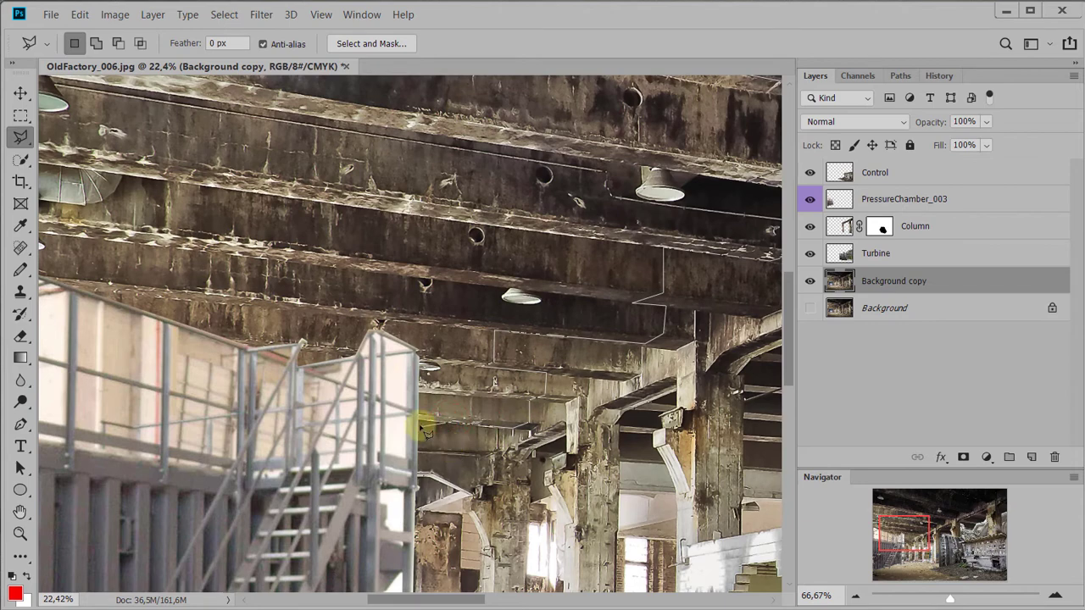
- Correct the last lasso point, run the outline behind the stair railings and close it outside the canvas's left edge
key(BackSpace)
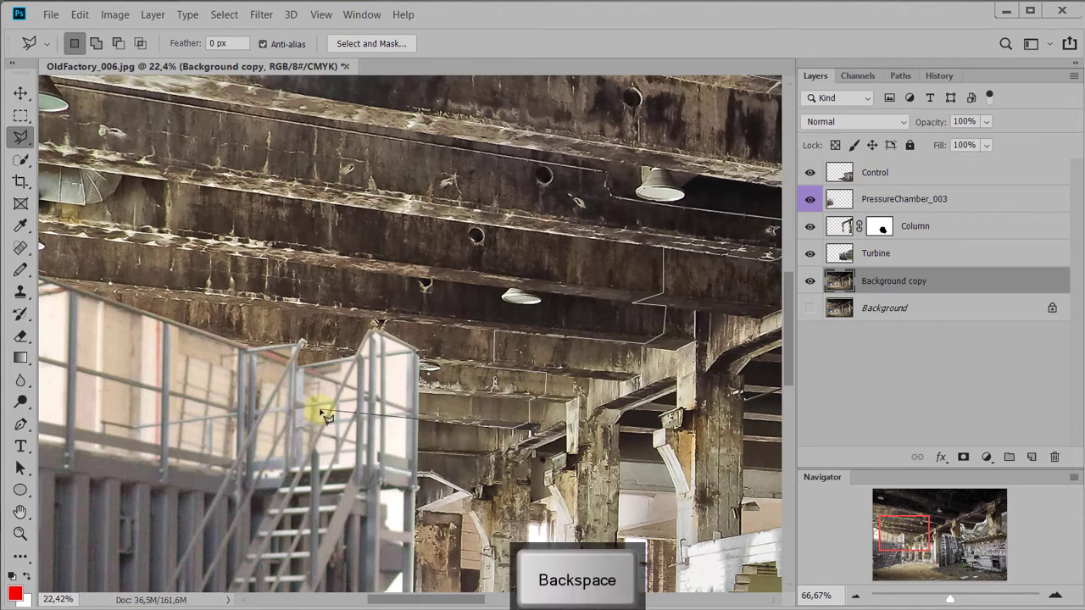
mouse_move(244, 419)
mouse_down()
mouse_move(476, 405)
mouse_move(373, 417)
mouse_up()
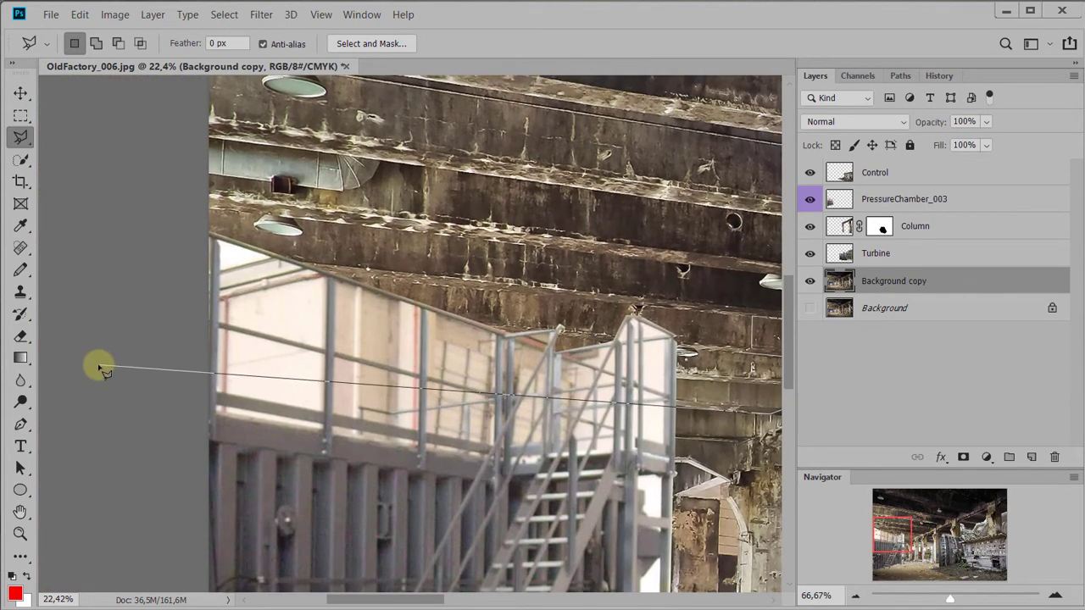
click(133, 359)
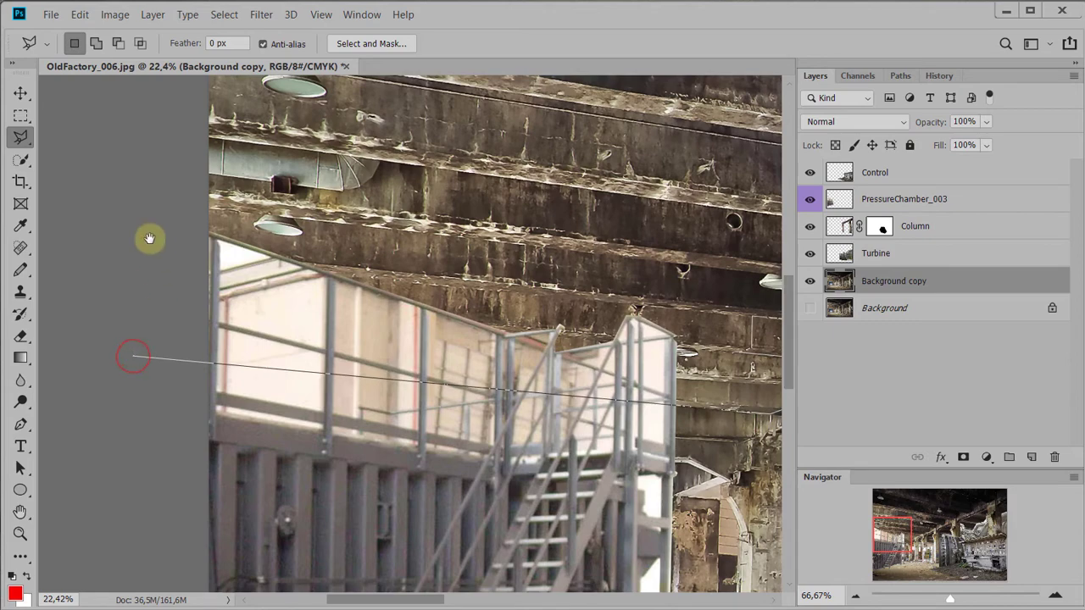
scroll(150, 237, up, 5)
click(106, 161)
double_click(106, 161)
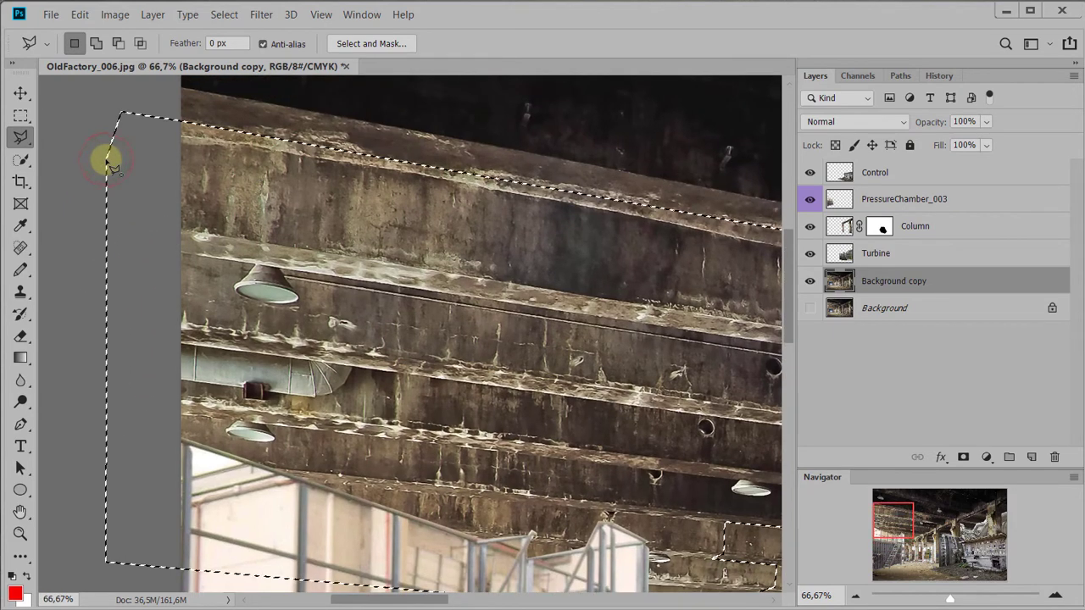
- Delete the selected ceiling beams from the Background copy layer and deselect
scroll(213, 255, down, 5)
scroll(520, 283, down, 3)
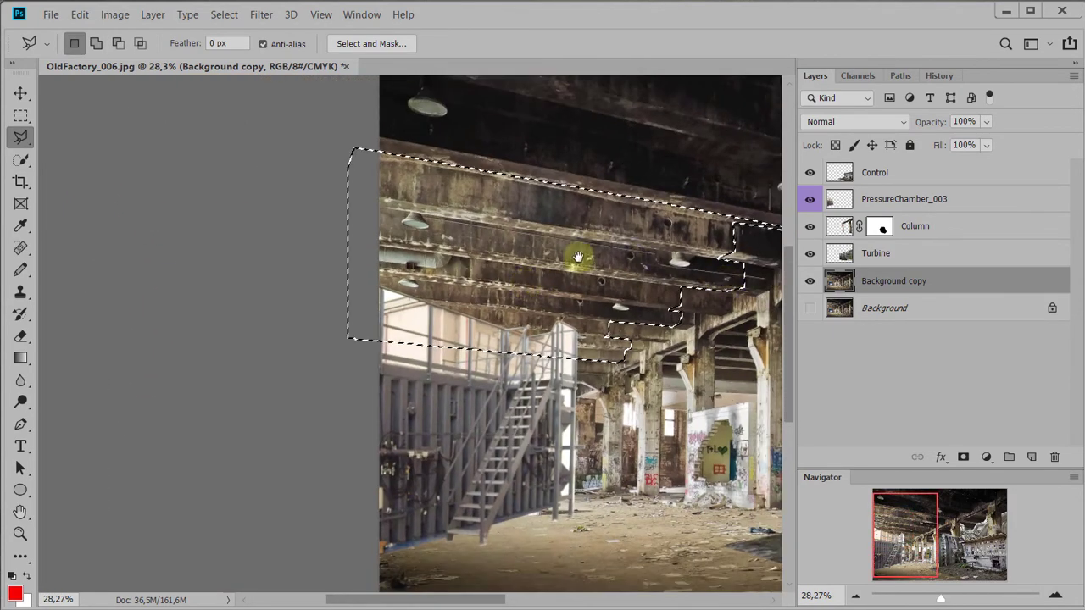
scroll(427, 278, right, 3)
key(Delete)
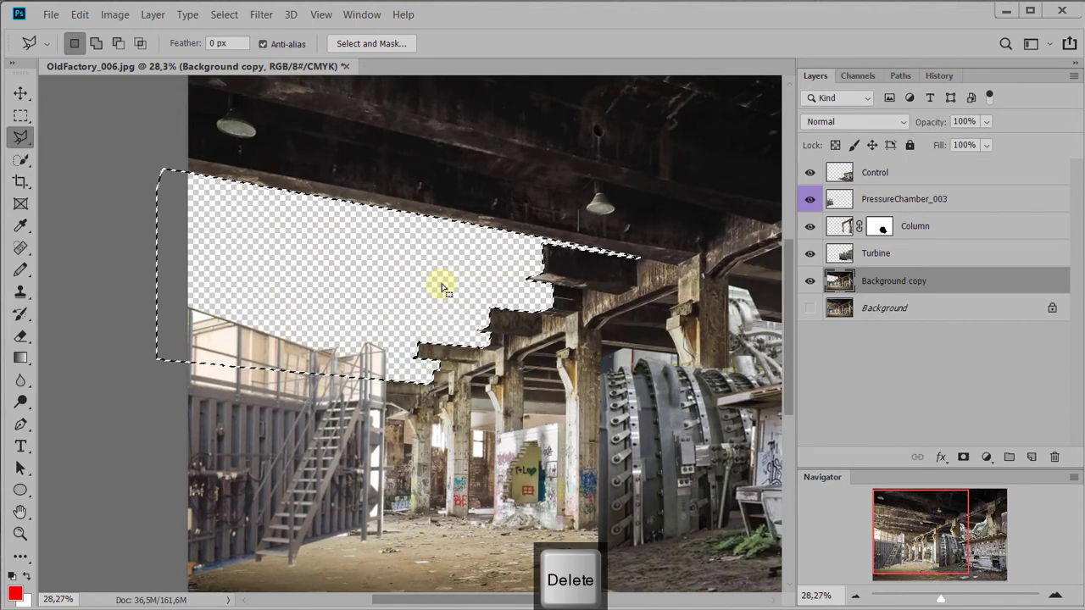
key(ctrl+d)
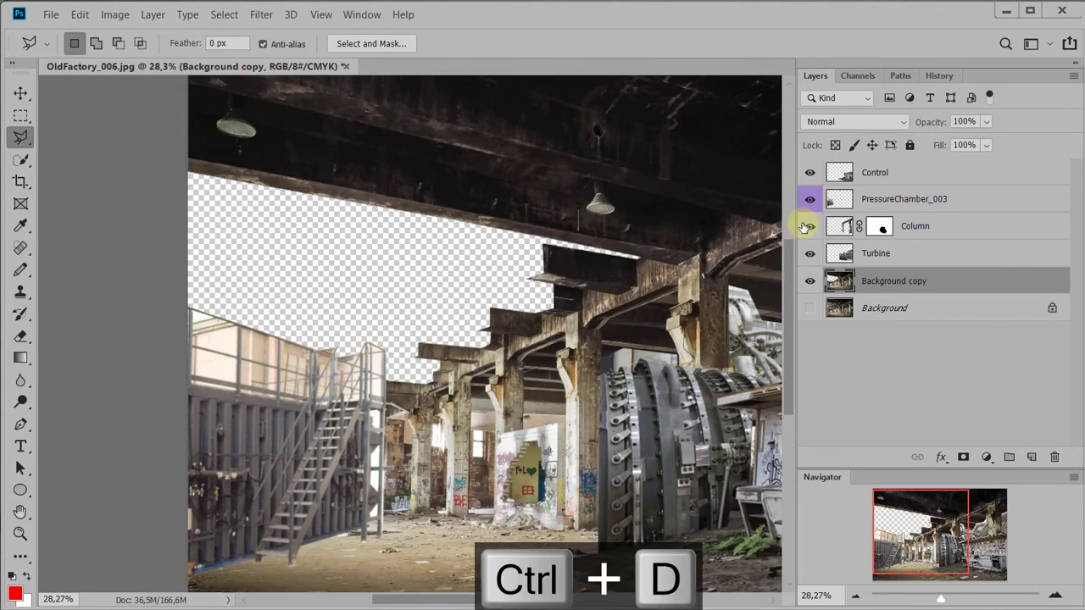
- Check the Turbine layer by toggling its visibility, and hide the PressureChamber_003 layer
click(804, 263)
click(806, 257)
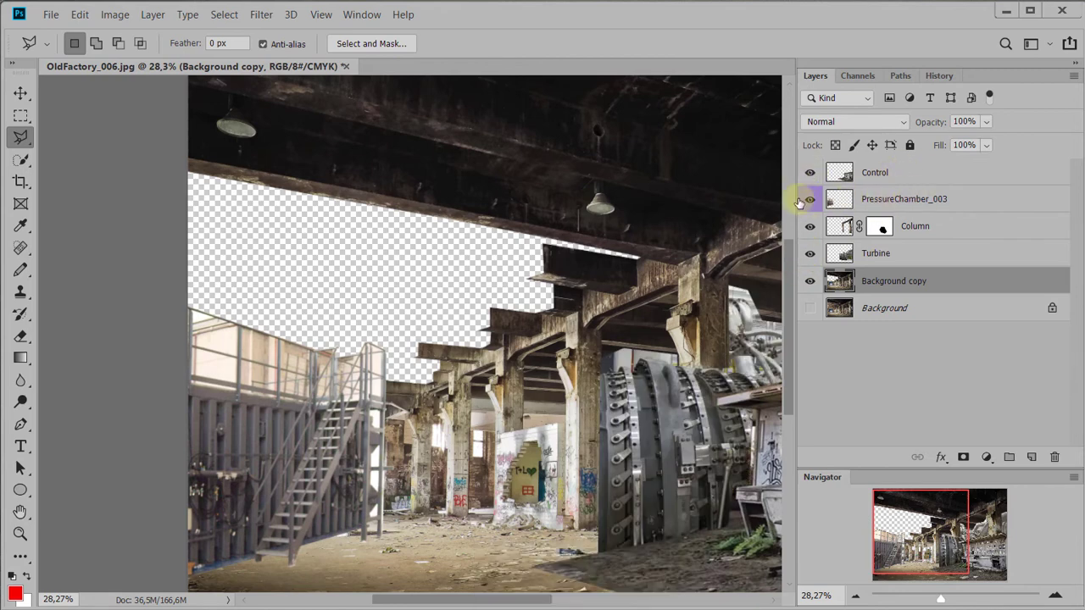
click(807, 200)
click(808, 200)
click(808, 200)
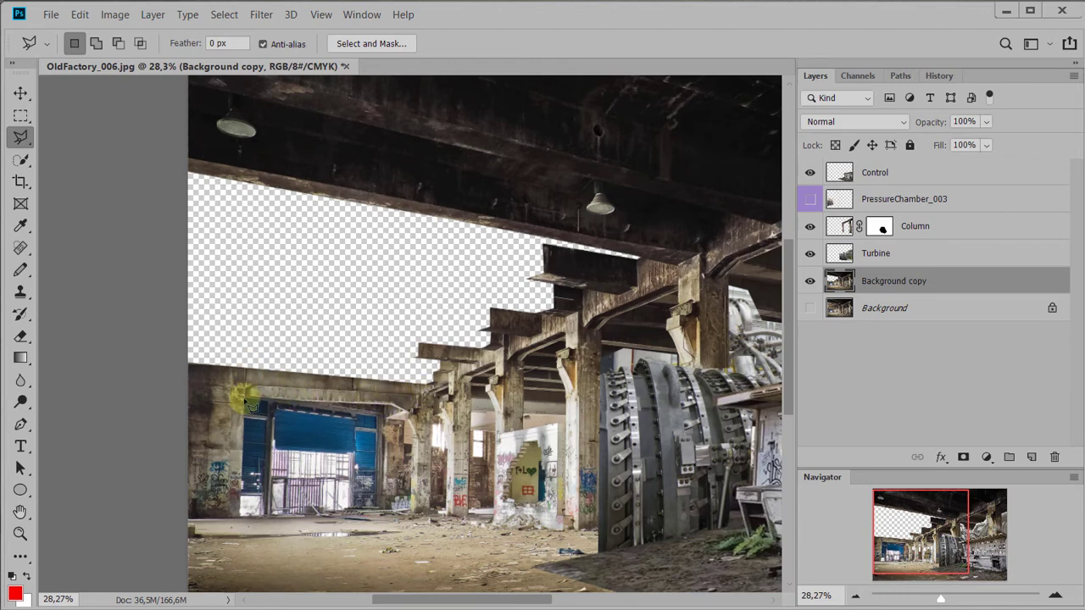
scroll(507, 332, down, 3)
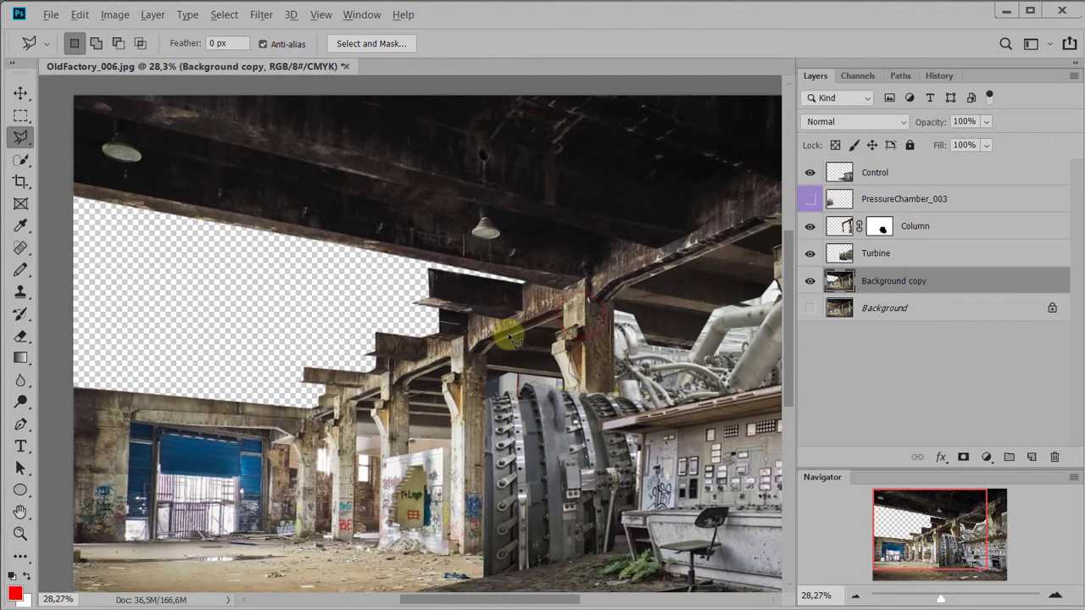
scroll(416, 336, up, 1)
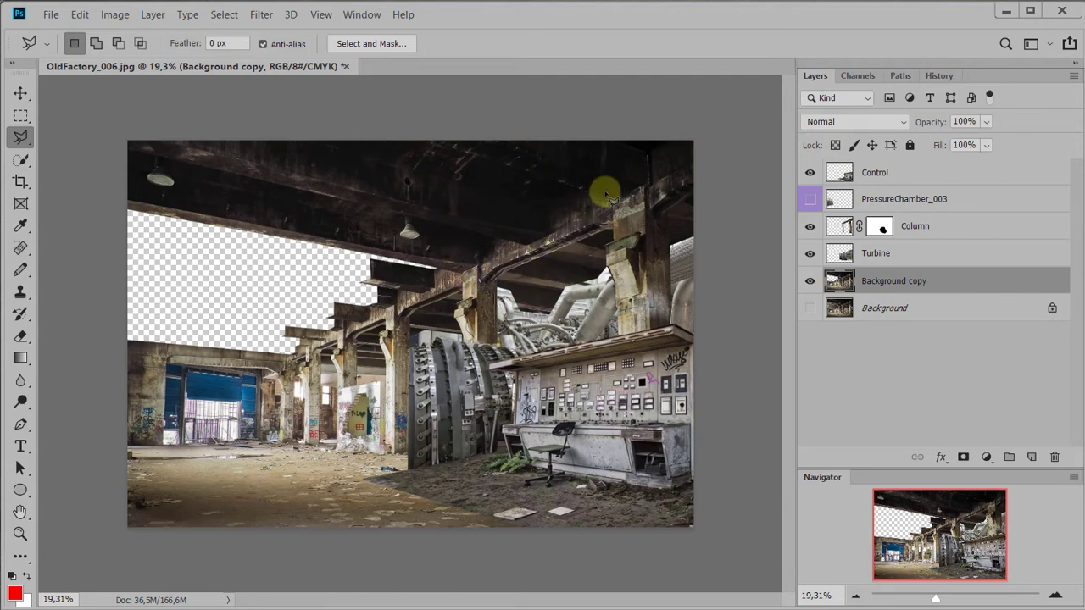
click(565, 100)
key(Escape)
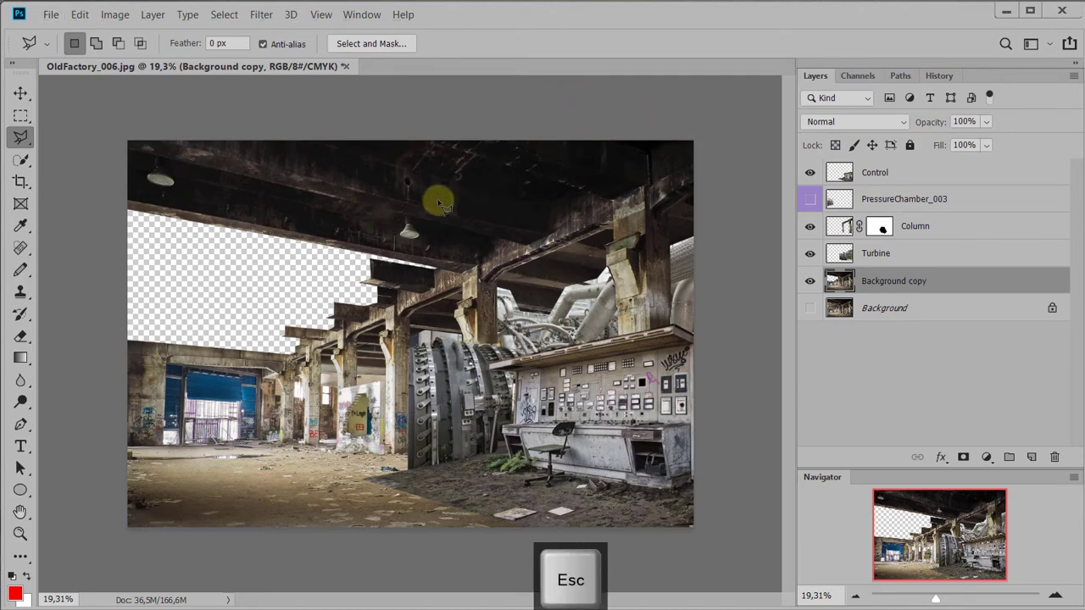
- Start a polygonal lasso outline above the canvas and run it diagonally across the dark ceiling panel to its corner beside the beam
scroll(441, 205, up, 5)
mouse_move(479, 222)
mouse_down()
mouse_move(533, 389)
mouse_move(391, 320)
mouse_move(261, 312)
mouse_move(581, 353)
mouse_up()
drag(437, 320, 534, 334)
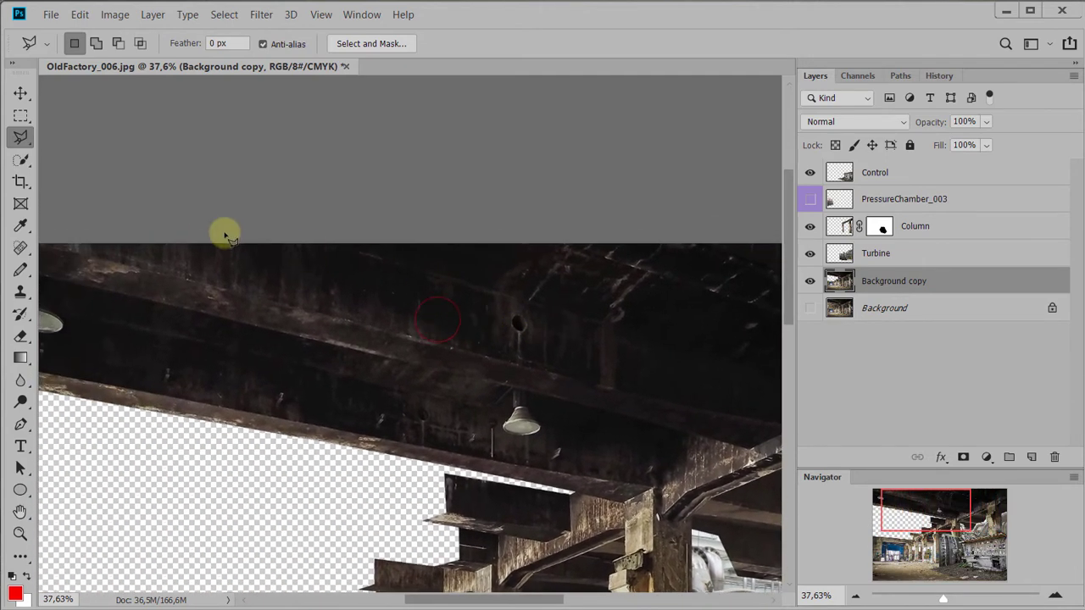
click(204, 215)
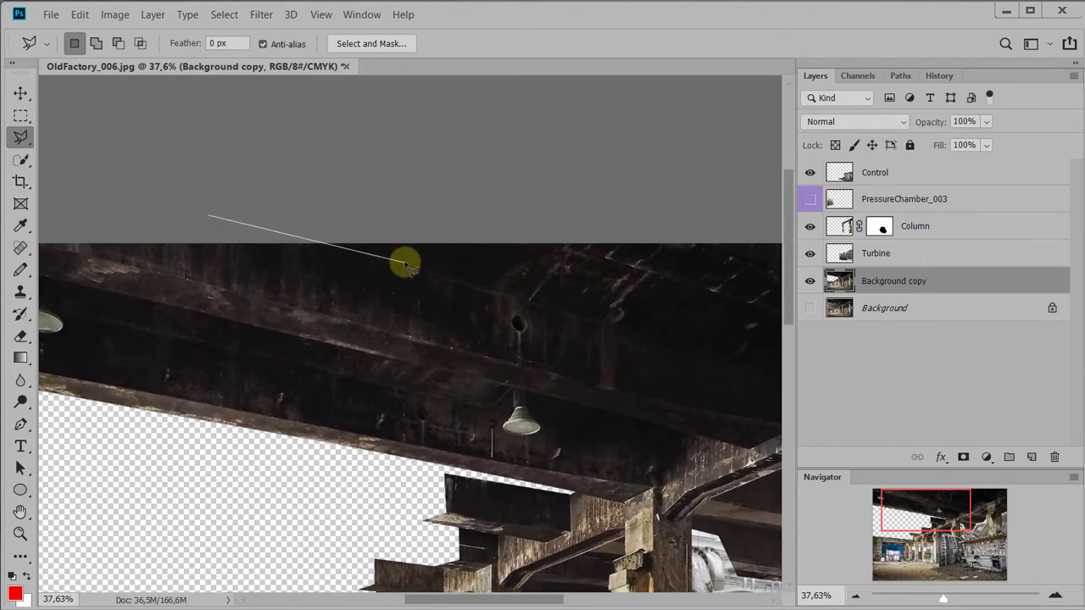
drag(590, 308, 276, 242)
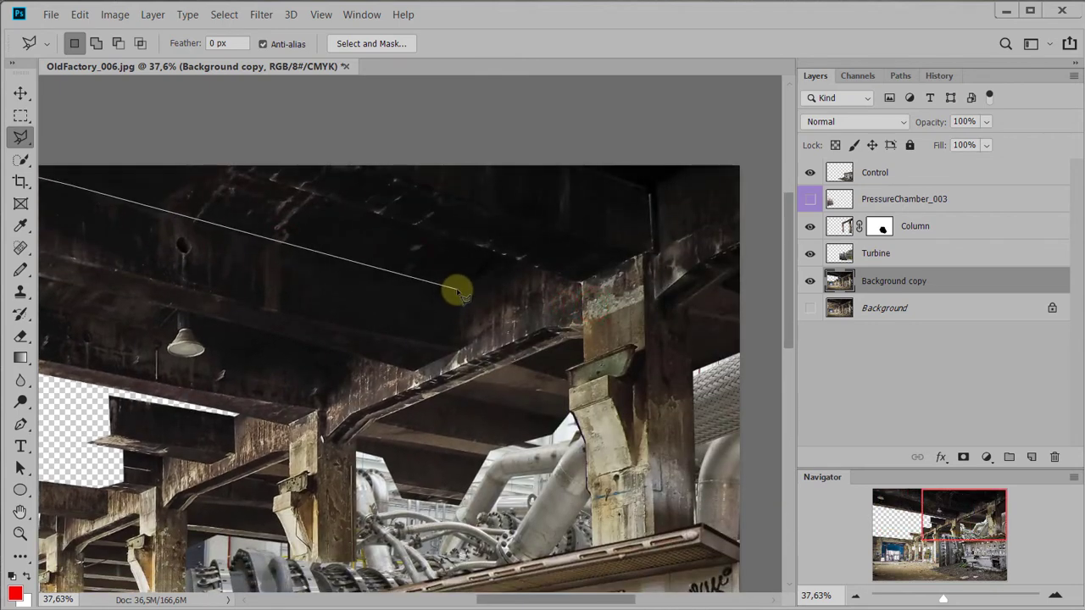
key(ctrl+plus)
key(ctrl+plus)
key(ctrl+plus)
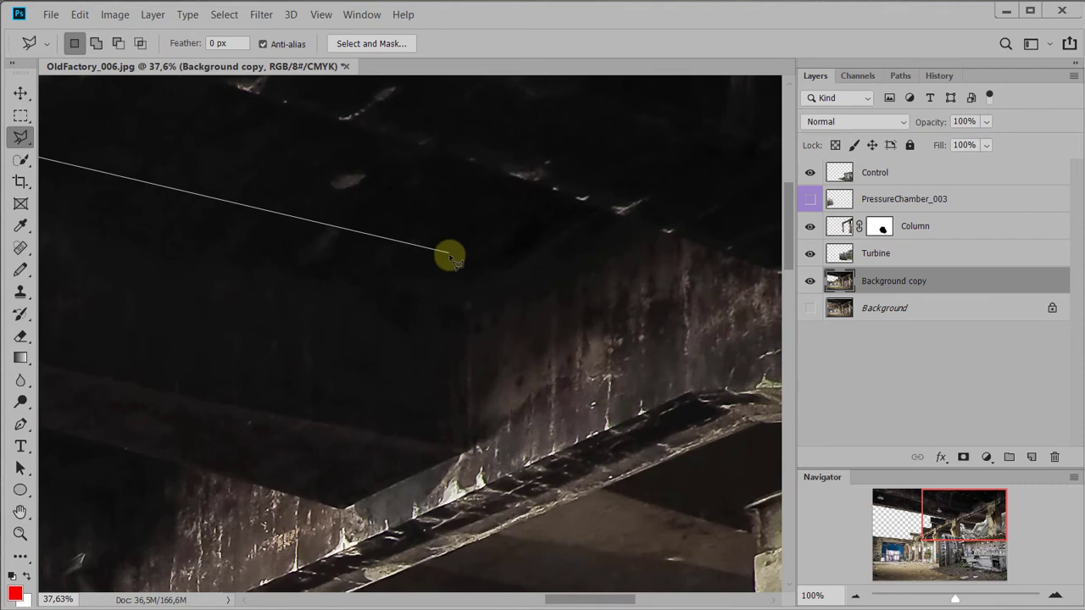
click(475, 271)
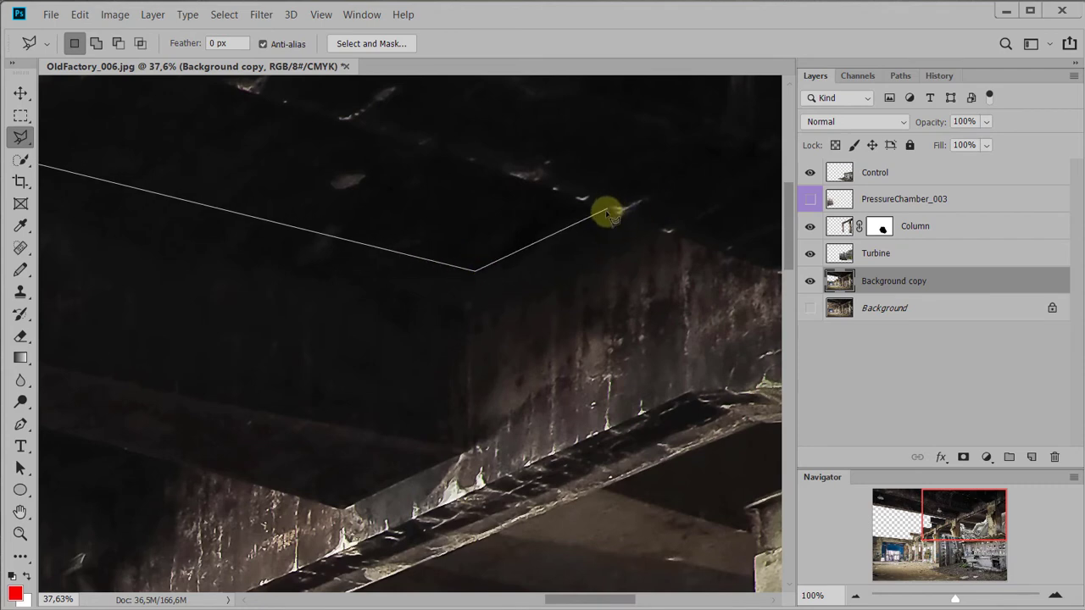
- Continue the lasso outline along the beam, back over the ceiling panel's far edge, and close it above the canvas
click(606, 213)
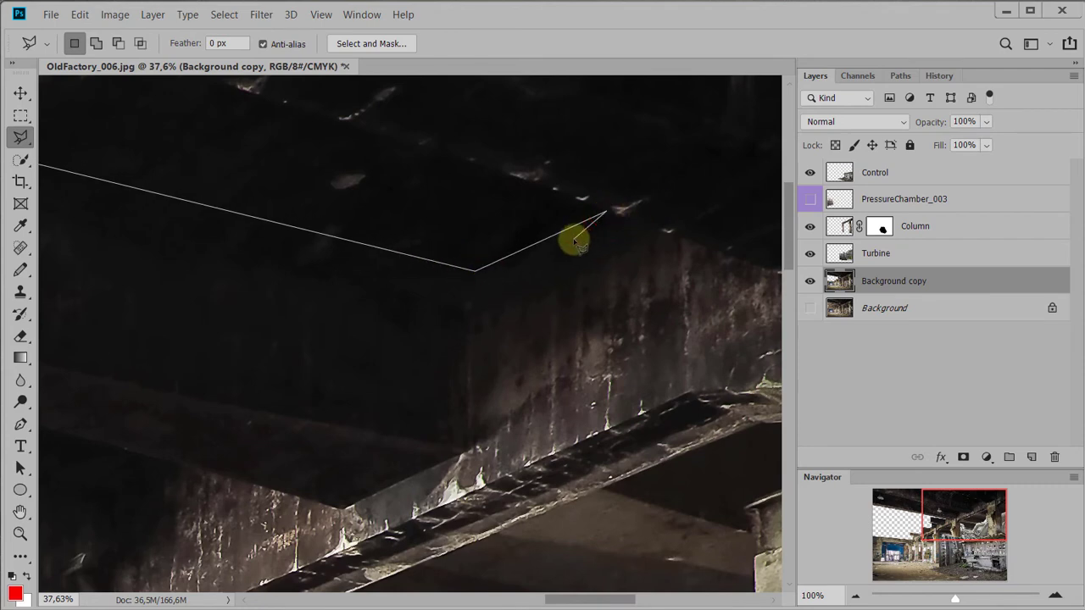
key(ctrl+minus)
click(580, 234)
scroll(508, 212, left, 4)
scroll(508, 212, up, 2)
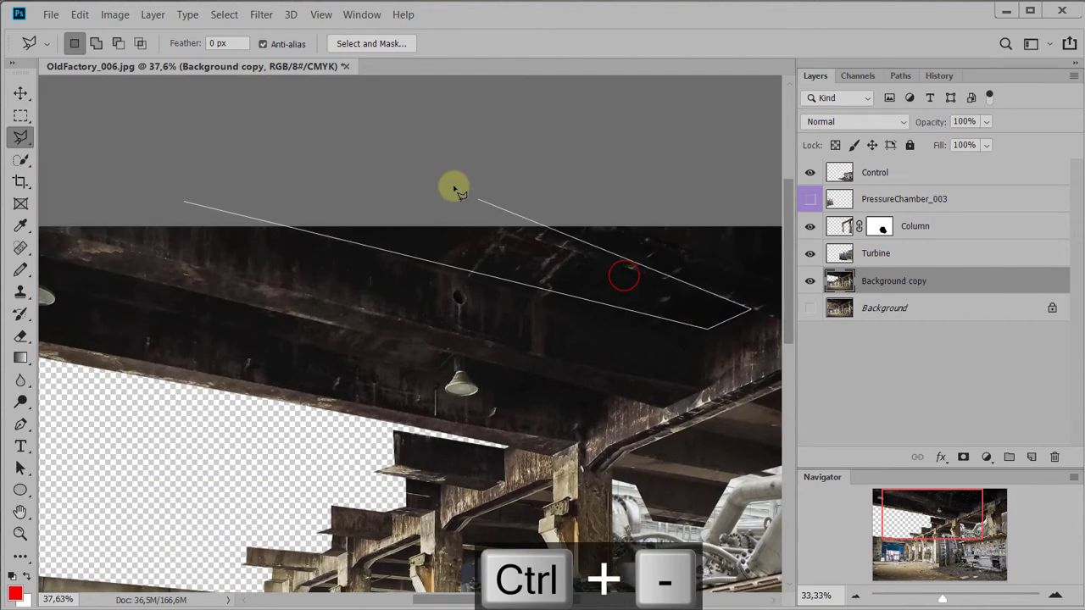
click(366, 183)
double_click(285, 175)
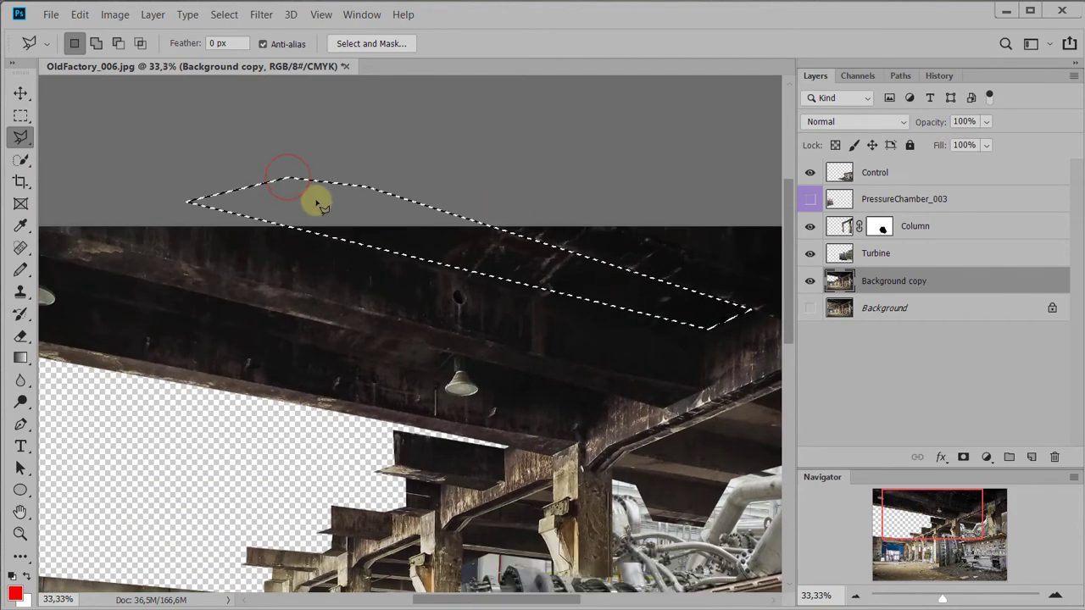
- Delete the selected ceiling panel from the Background copy layer and deselect
scroll(531, 272, down, 5)
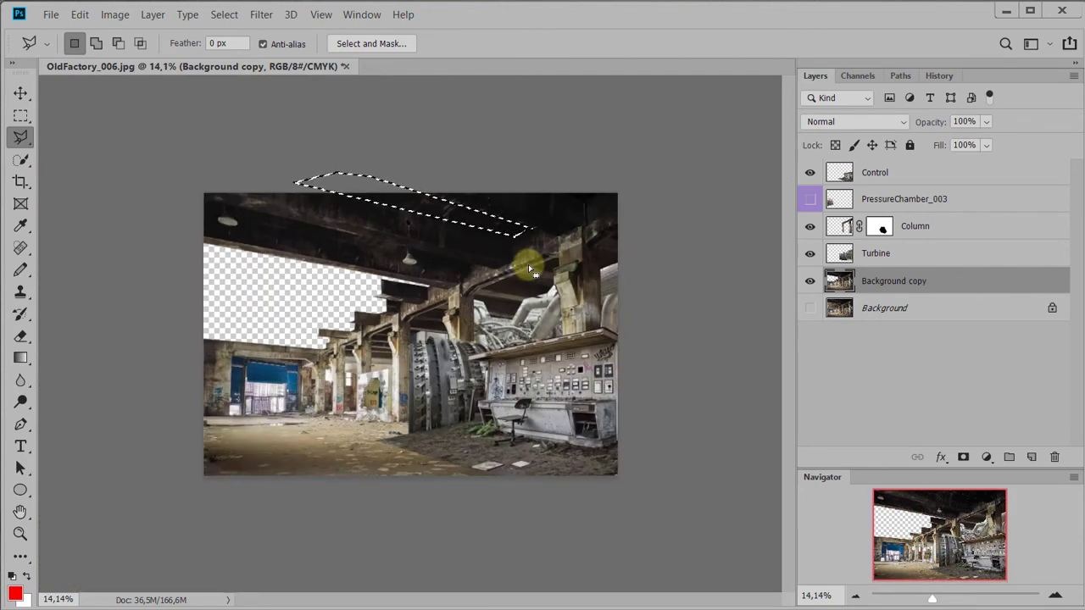
key(Delete)
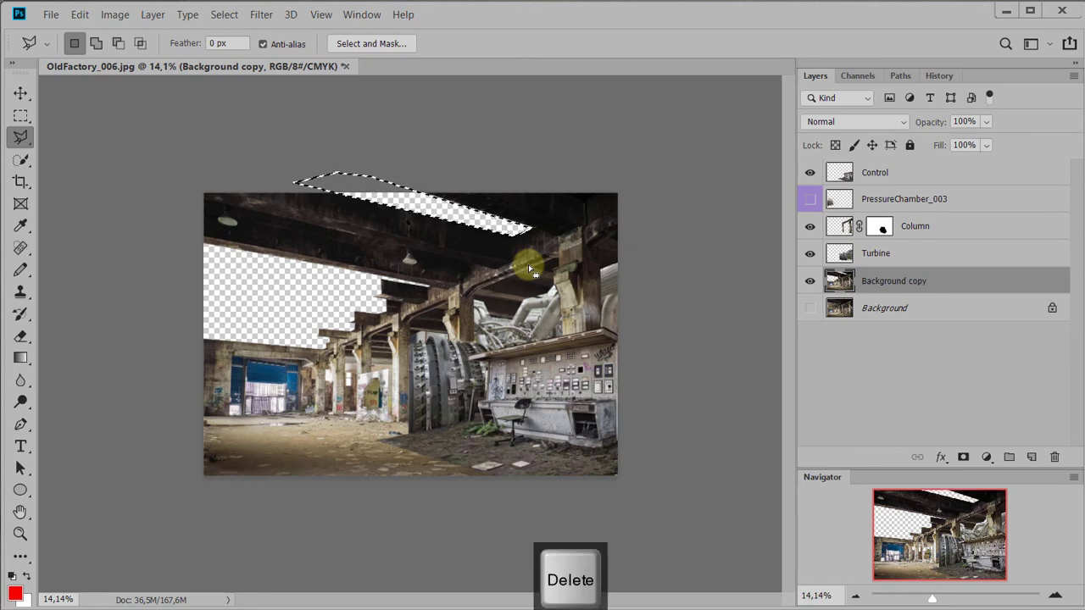
key(ctrl+d)
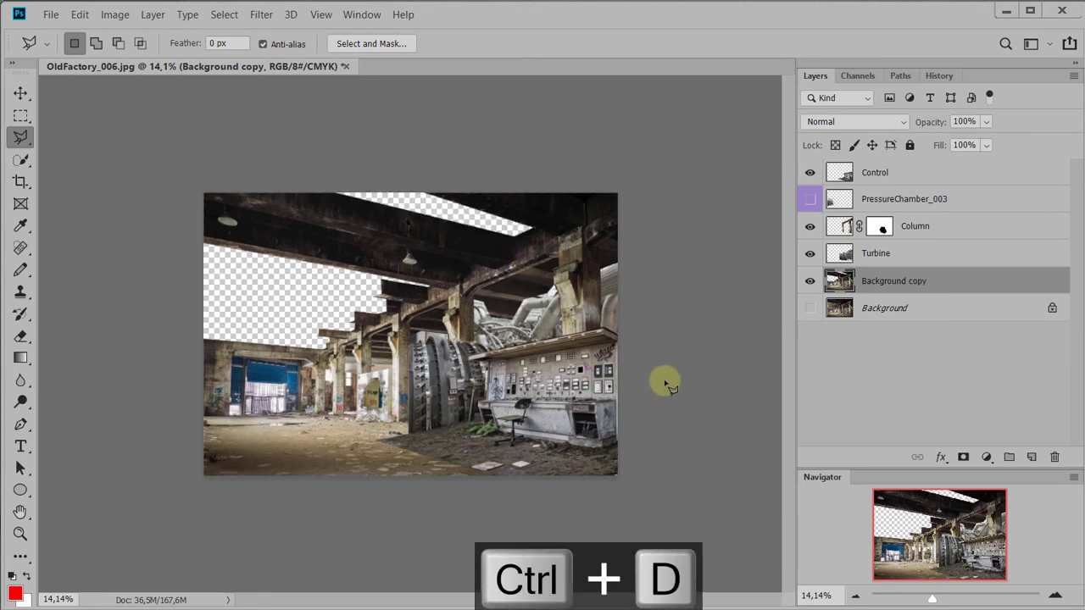
- Select the PressureChamber_003 layer and make it visible again
click(826, 206)
click(809, 200)
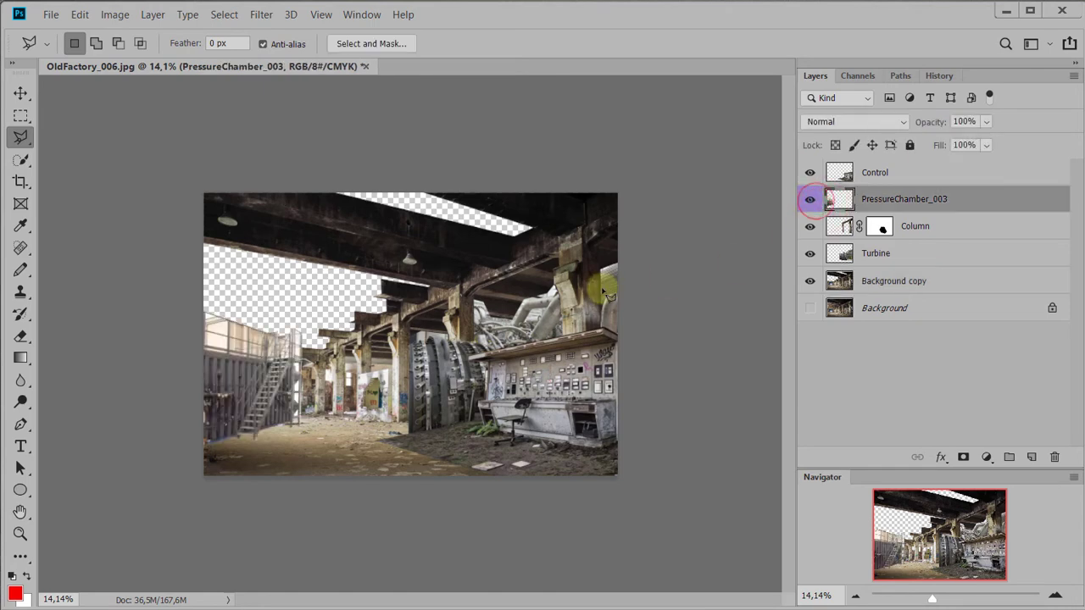
scroll(410, 350, up, 2)
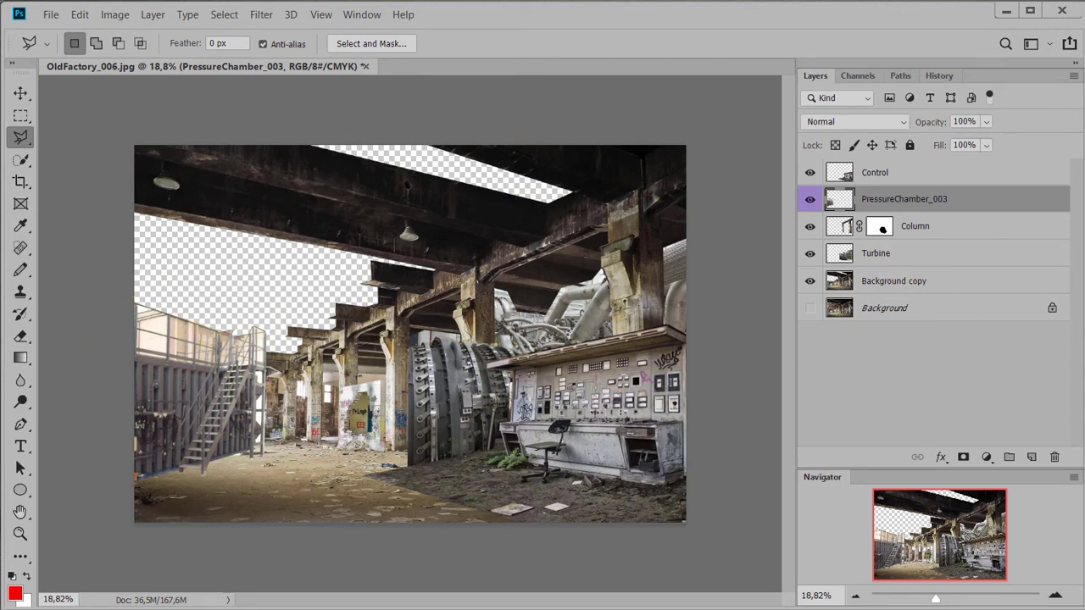
- Switch to File Explorer and select DramaticSky_001.jpg in the Resources folder
key(alt+Tab)
scroll(678, 466, down, 3)
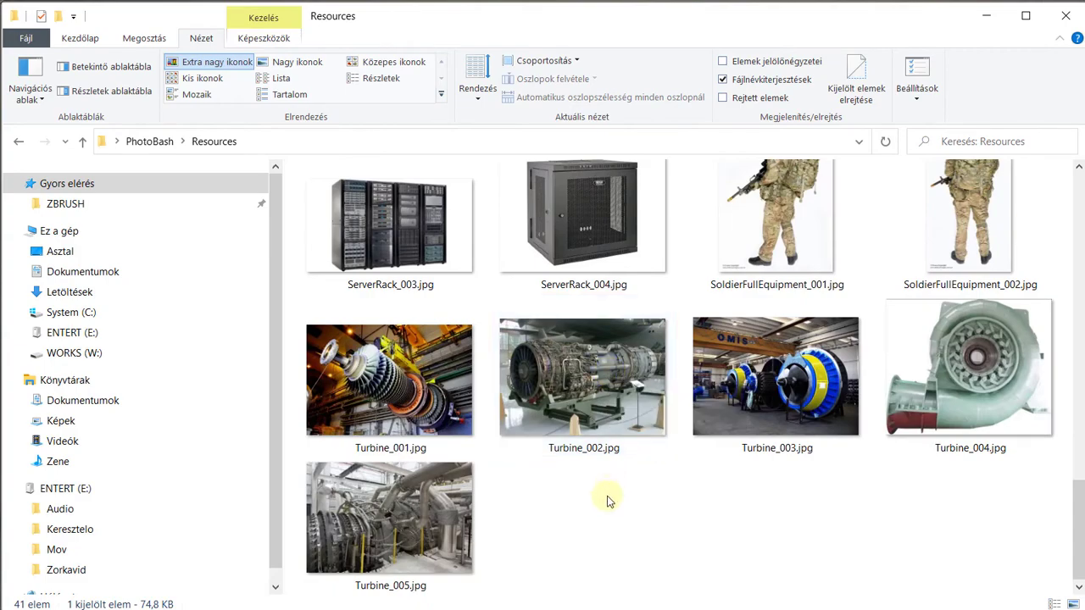
scroll(607, 500, up, 6)
click(771, 295)
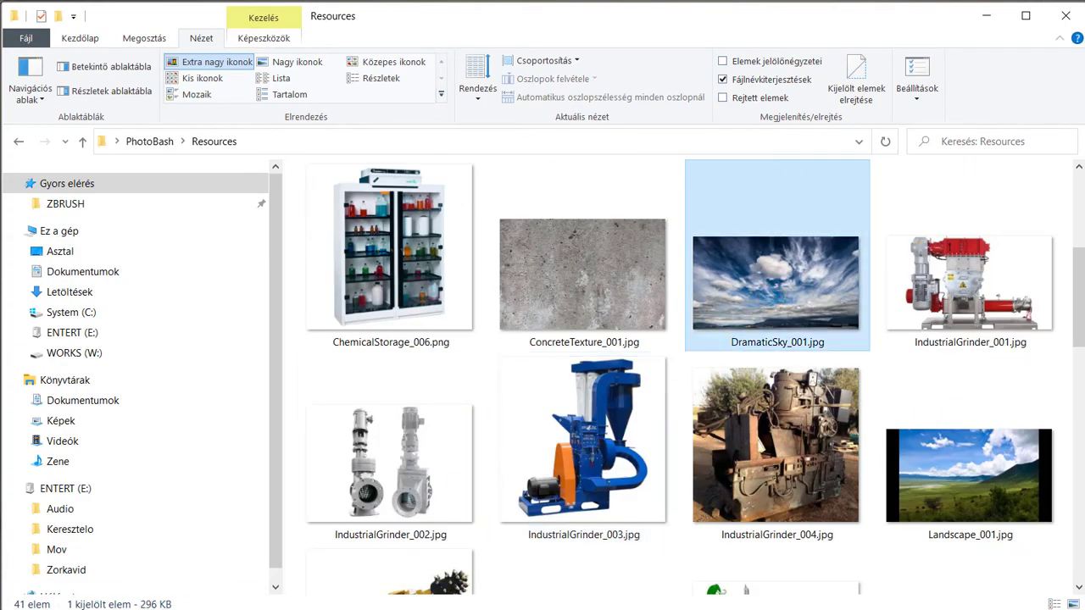
- Switch back to Photoshop and undock OldFactory_006.jpg into a floating window, leaving free workspace beside it
key(alt+Tab)
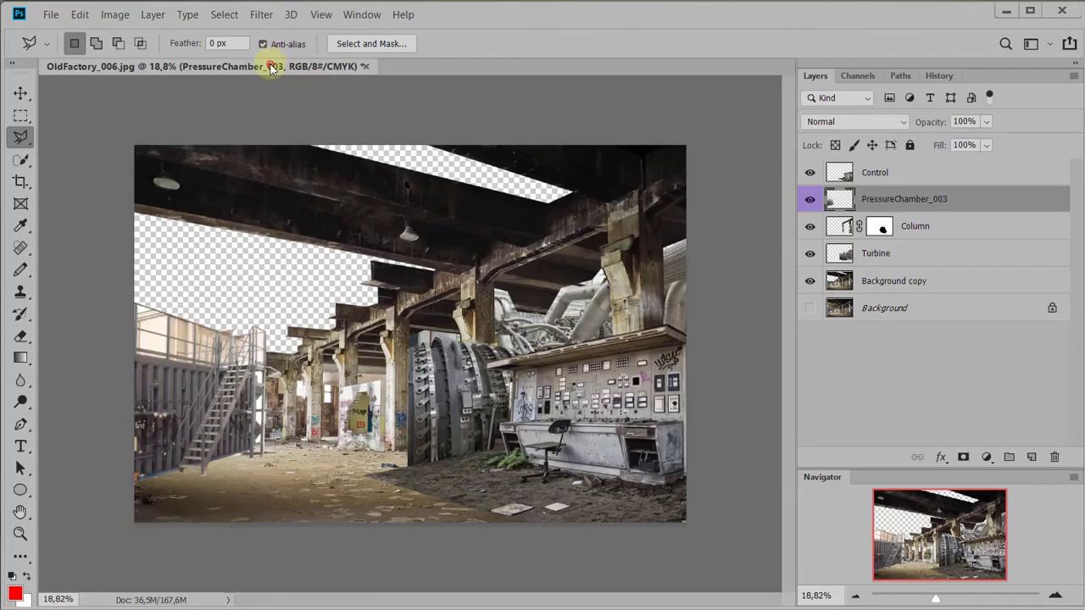
drag(271, 68, 161, 127)
drag(312, 127, 417, 84)
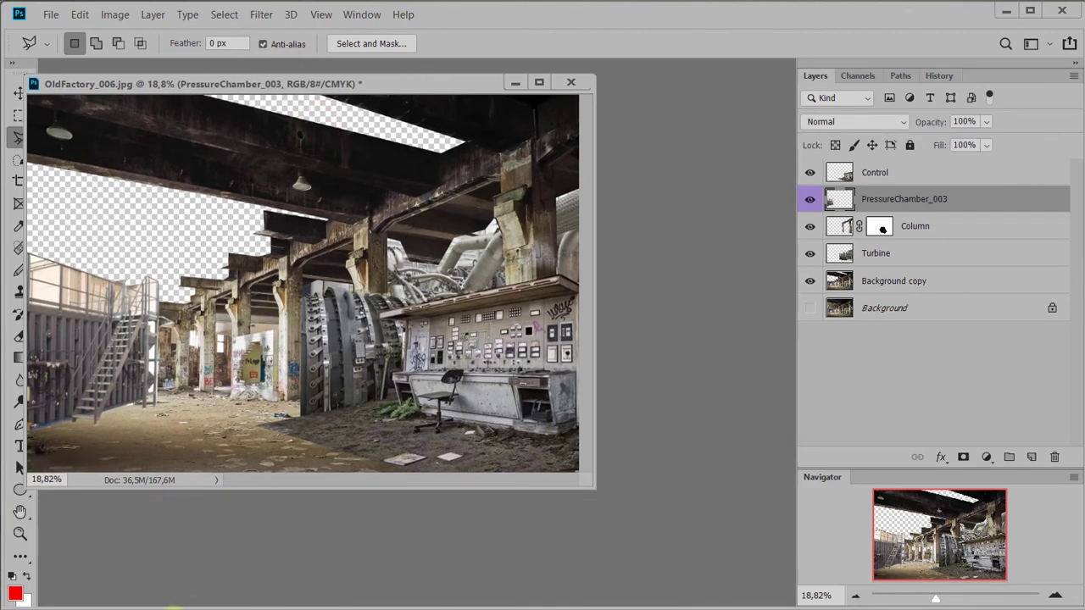
- Open DramaticSky_001.jpg from the Resources folder in Photoshop and move its window clear of the factory image
key(alt+Tab)
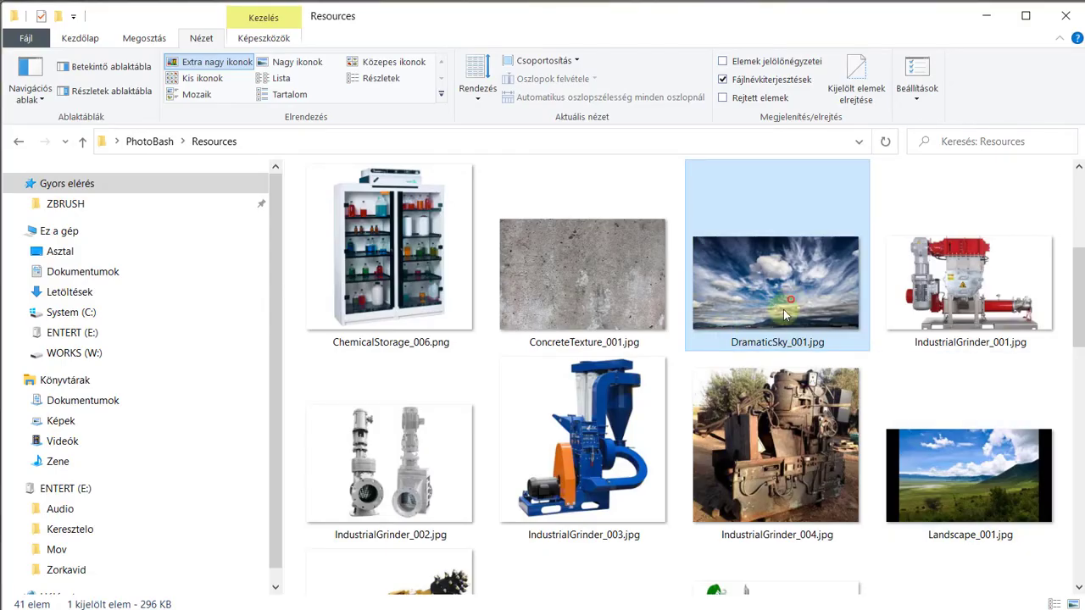
drag(776, 280, 674, 481)
drag(477, 91, 650, 282)
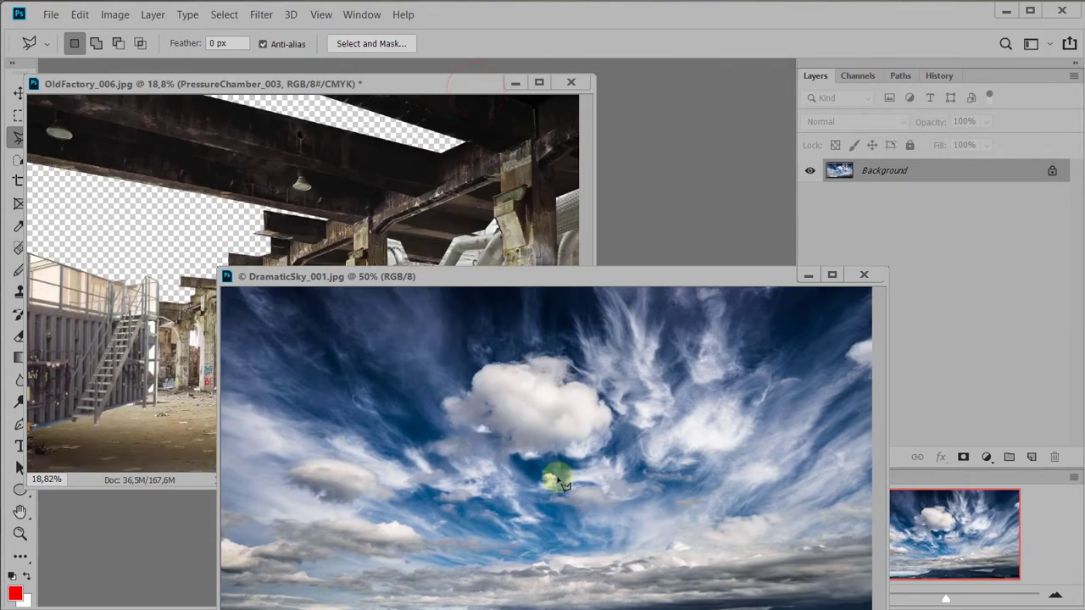
- Copy the sky image into OldFactory_006.jpg with the Move tool and place its layer directly below Background copy
key(v)
drag(552, 474, 244, 267)
drag(258, 188, 239, 269)
click(751, 268)
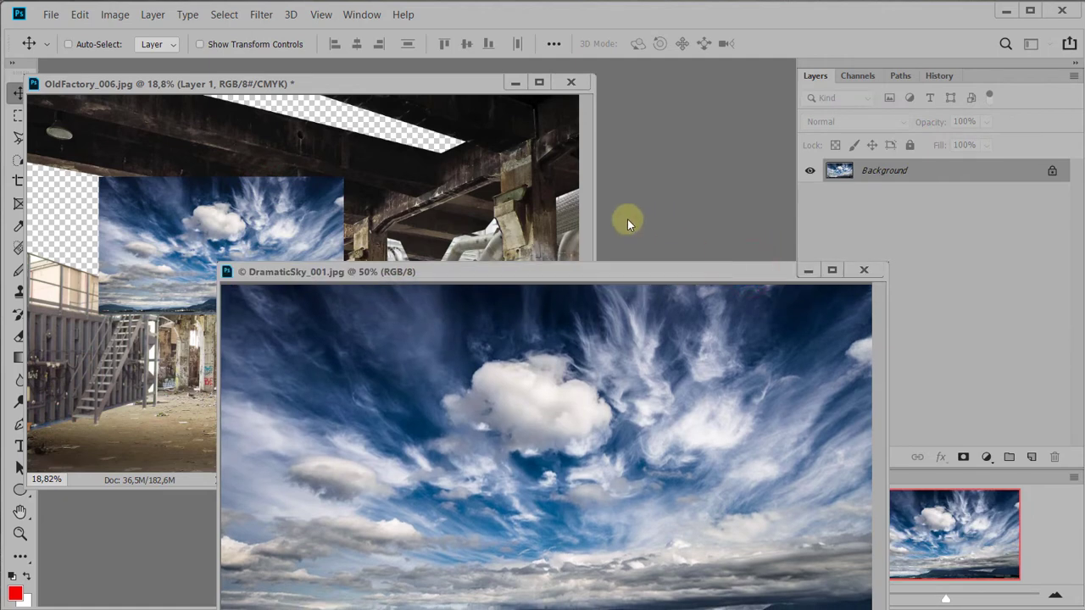
click(415, 159)
drag(971, 207, 915, 343)
- Free-transform the sky layer, enlarging it to about 267% and positioning it behind the ceiling openings
key(ctrl+t)
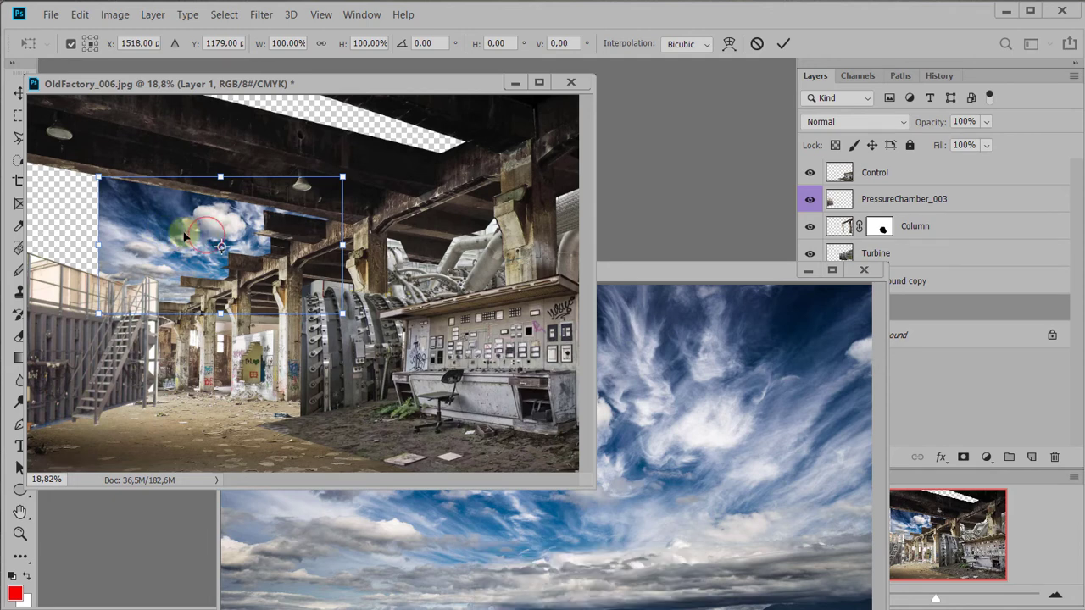
scroll(206, 235, down, 5)
drag(237, 263, 200, 247)
drag(298, 211, 500, 97)
drag(268, 252, 219, 319)
drag(247, 263, 235, 170)
drag(245, 273, 266, 340)
scroll(266, 340, up, 2)
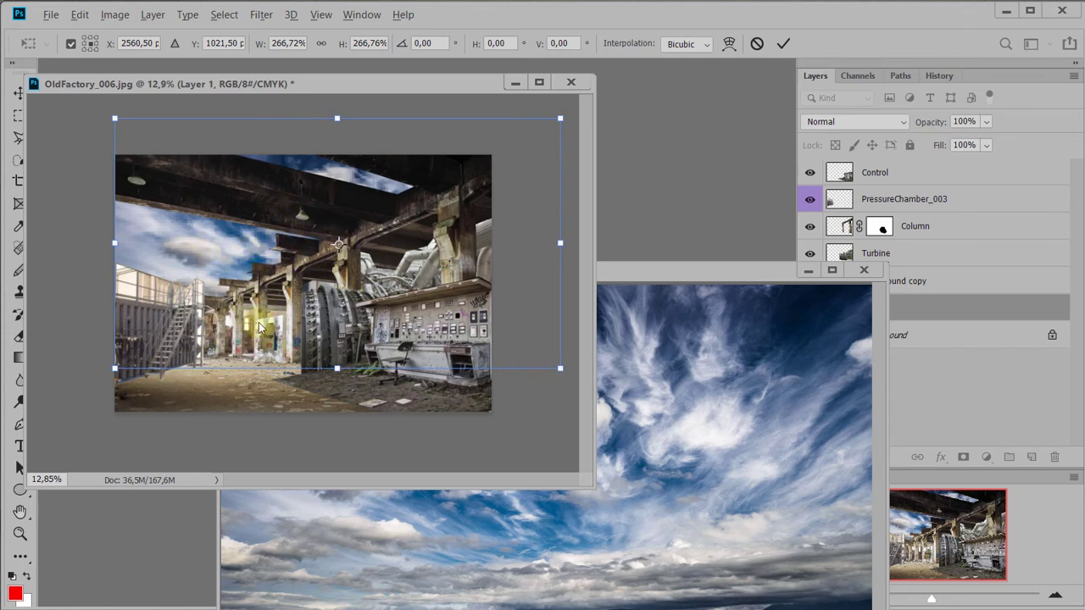
- Reduce the sky's scale to about 227% so it fits the canvas width, and apply the transformation
click(473, 180)
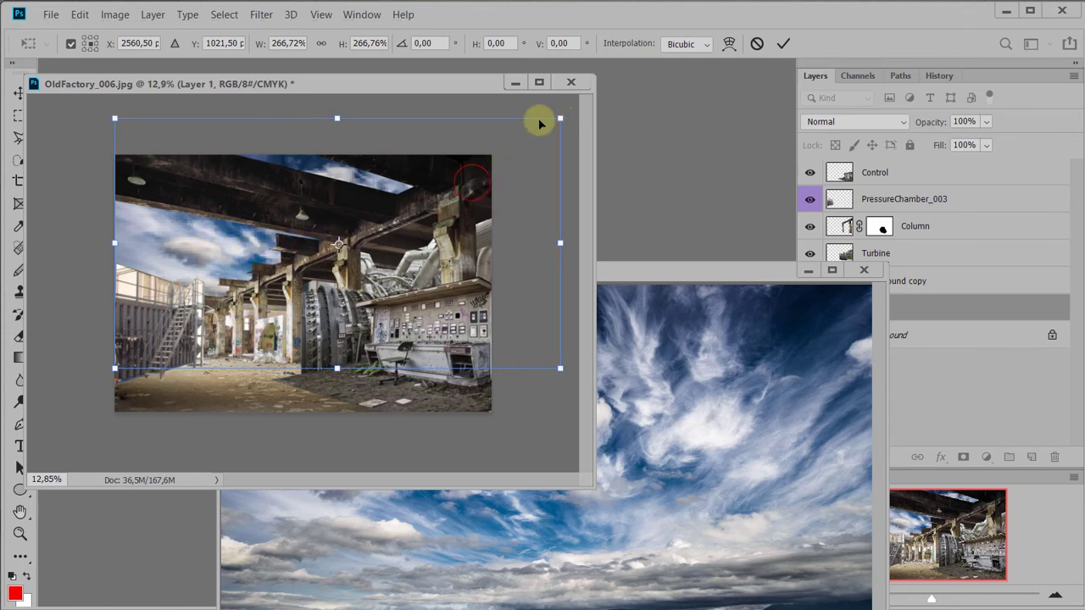
drag(554, 121, 493, 157)
mouse_move(365, 181)
mouse_down()
mouse_move(362, 168)
mouse_move(365, 179)
mouse_up()
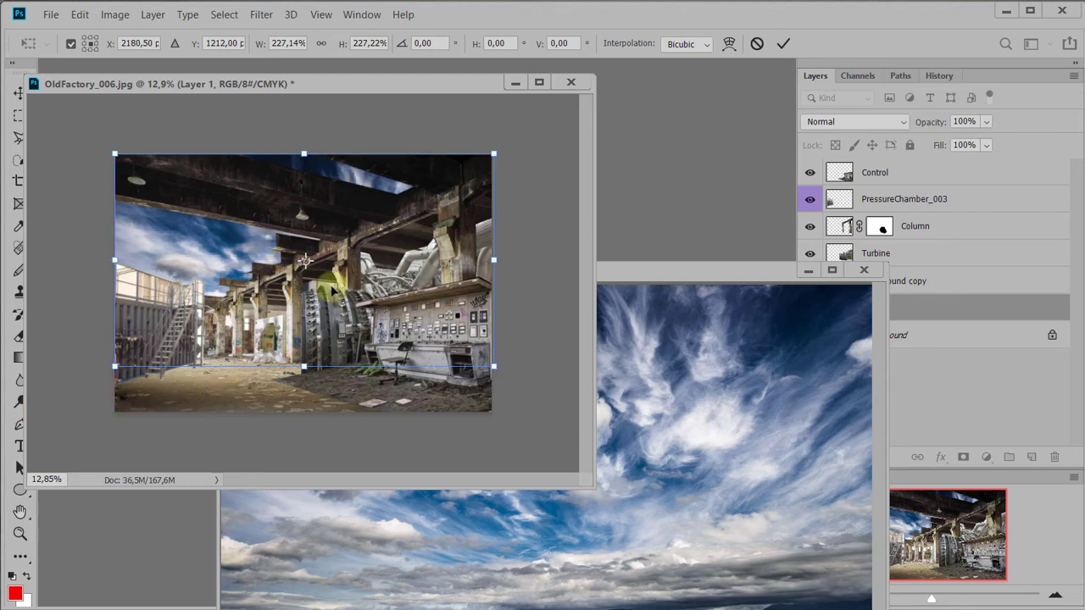
key(Return)
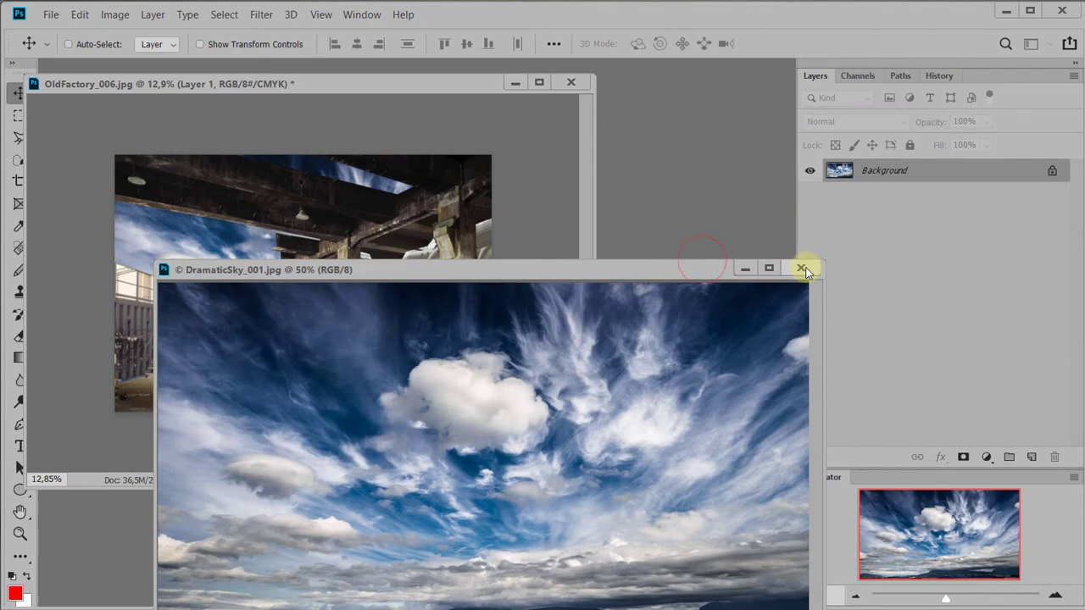
- Close the DramaticSky_001.jpg document and dock the OldFactory_006.jpg window again
click(805, 266)
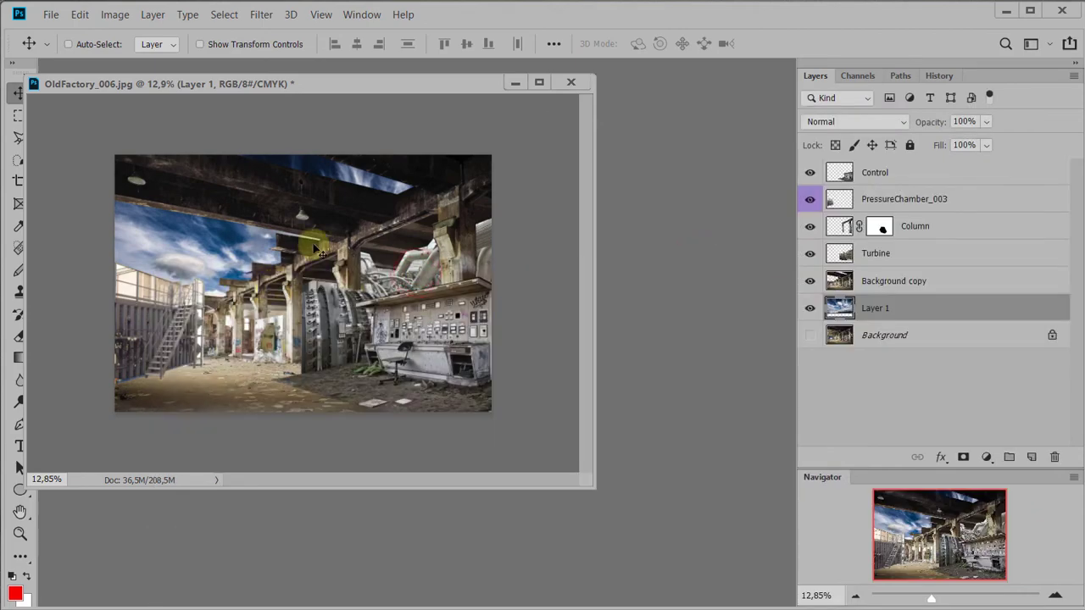
drag(218, 91, 230, 59)
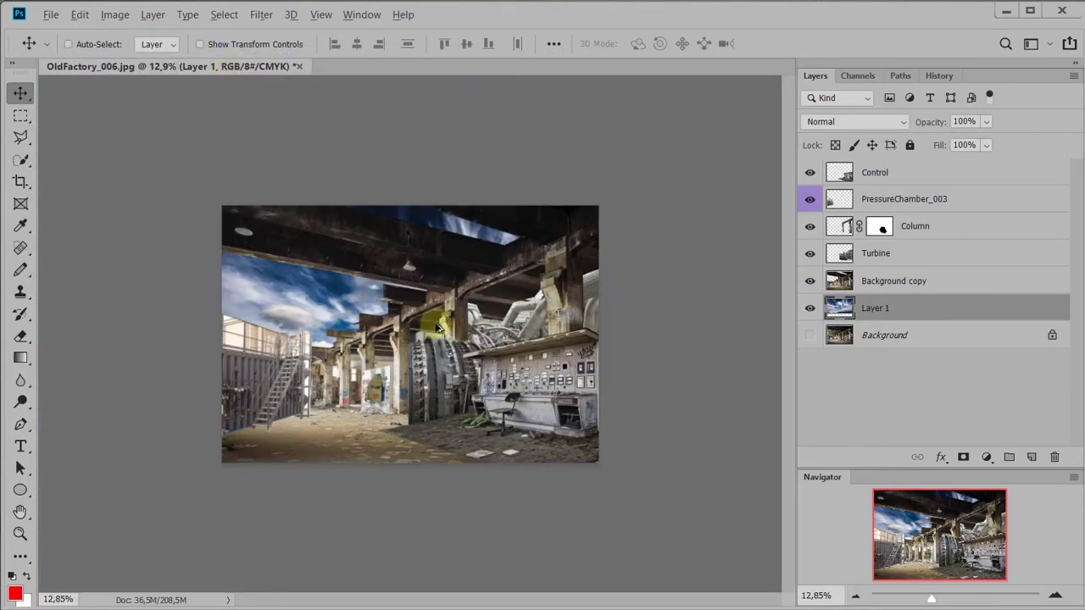
- Select the Background copy layer, check it against the sky by toggling its visibility, and hide the PressureChamber_003 layer
scroll(363, 373, up, 8)
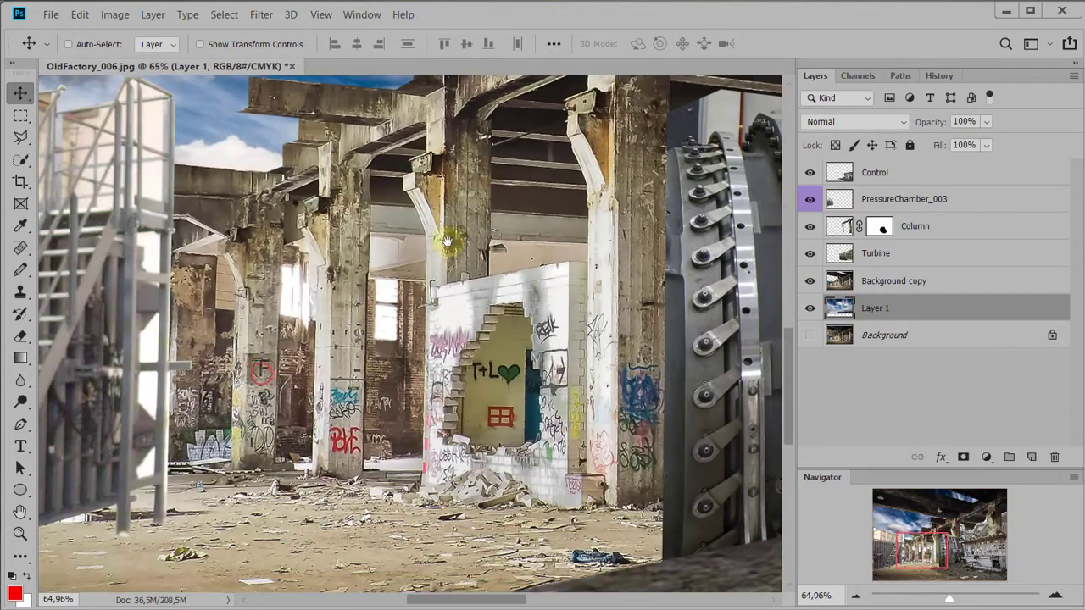
drag(351, 365, 412, 385)
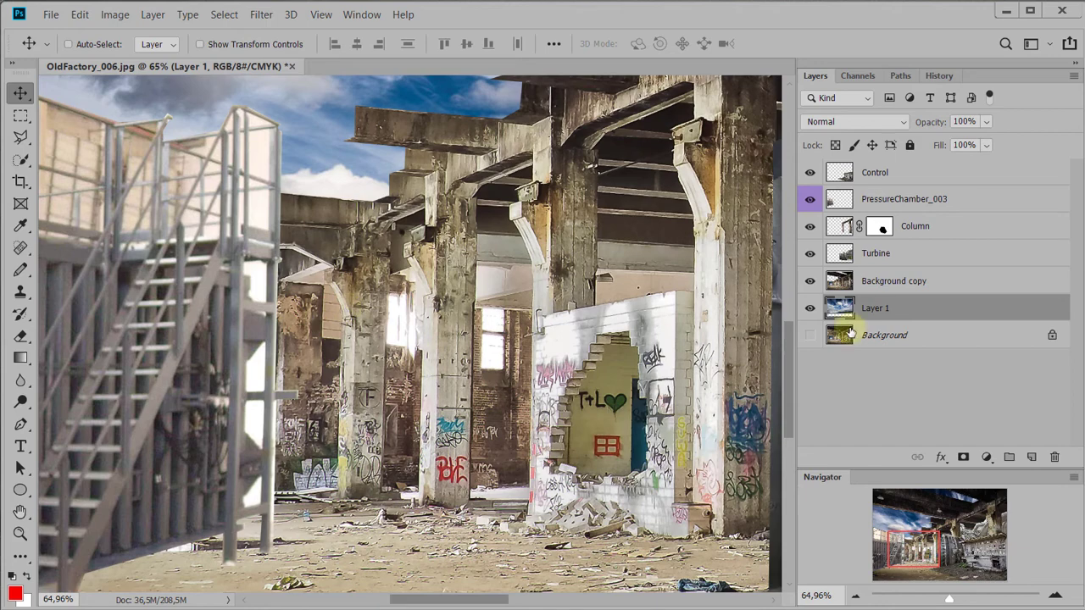
click(890, 286)
click(809, 281)
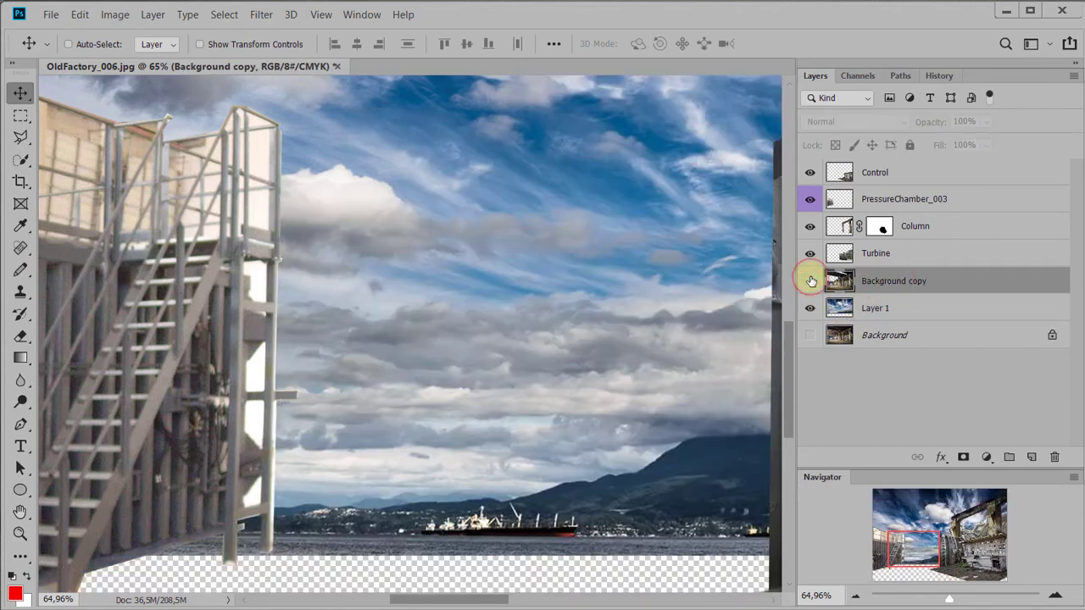
click(809, 280)
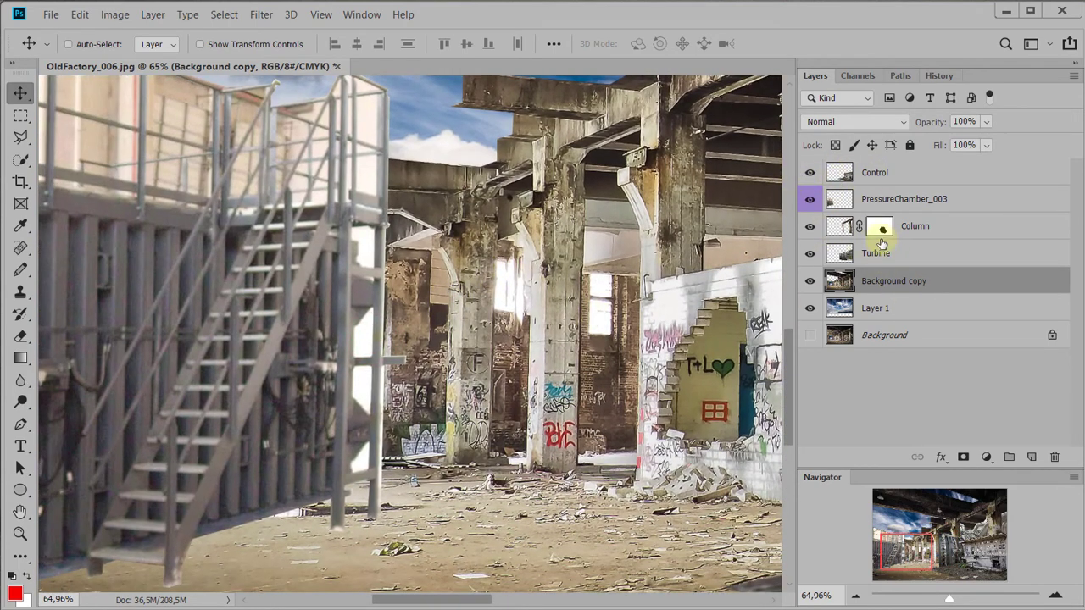
click(803, 200)
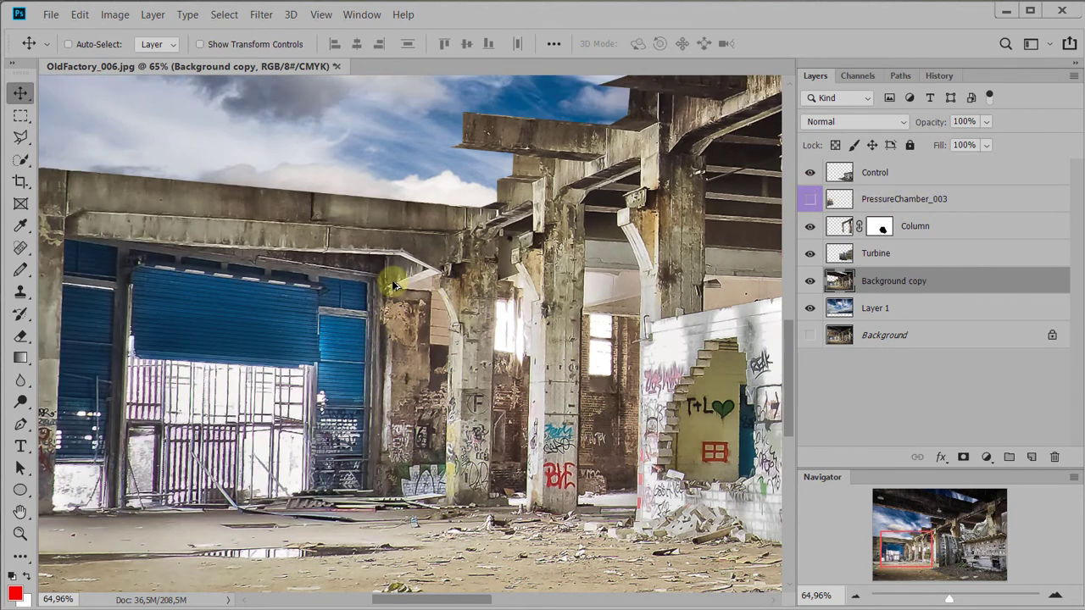
- Rename the Background copy layer as Factory
click(894, 254)
click(890, 280)
scroll(574, 407, up, 3)
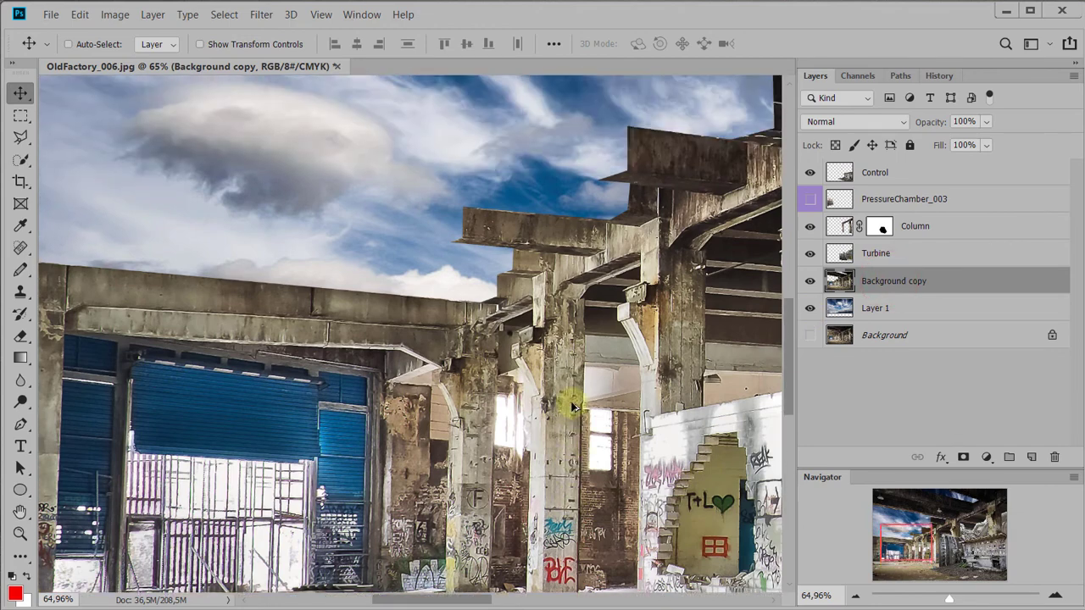
scroll(573, 407, up, 3)
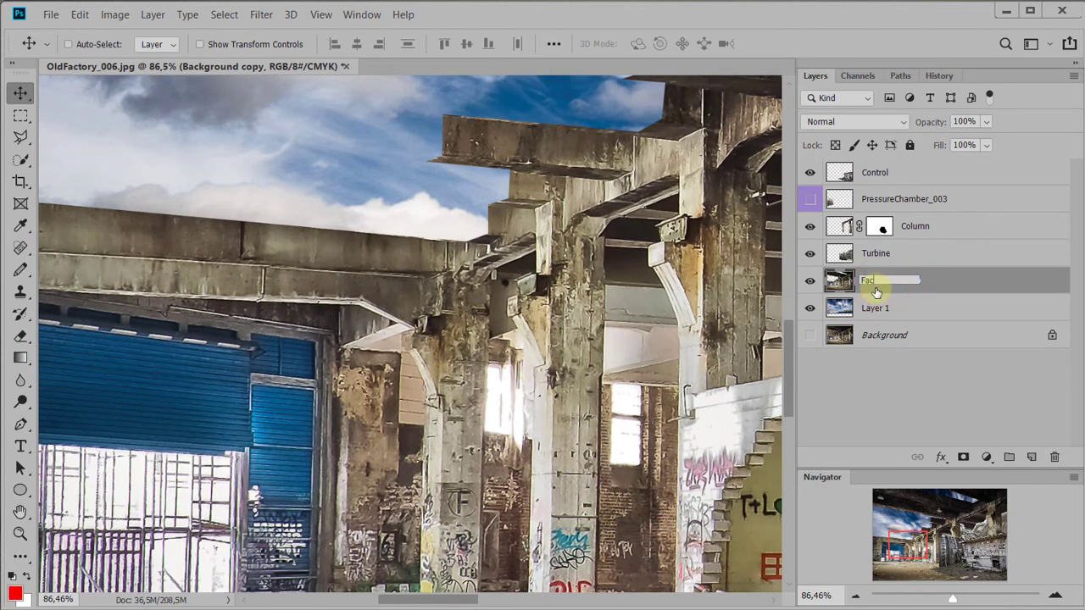
click(875, 291)
text(Factory)
key(Return)
- Select the wall area between the blue shutters and the first column with the Polygonal Lasso tool
drag(370, 339, 336, 265)
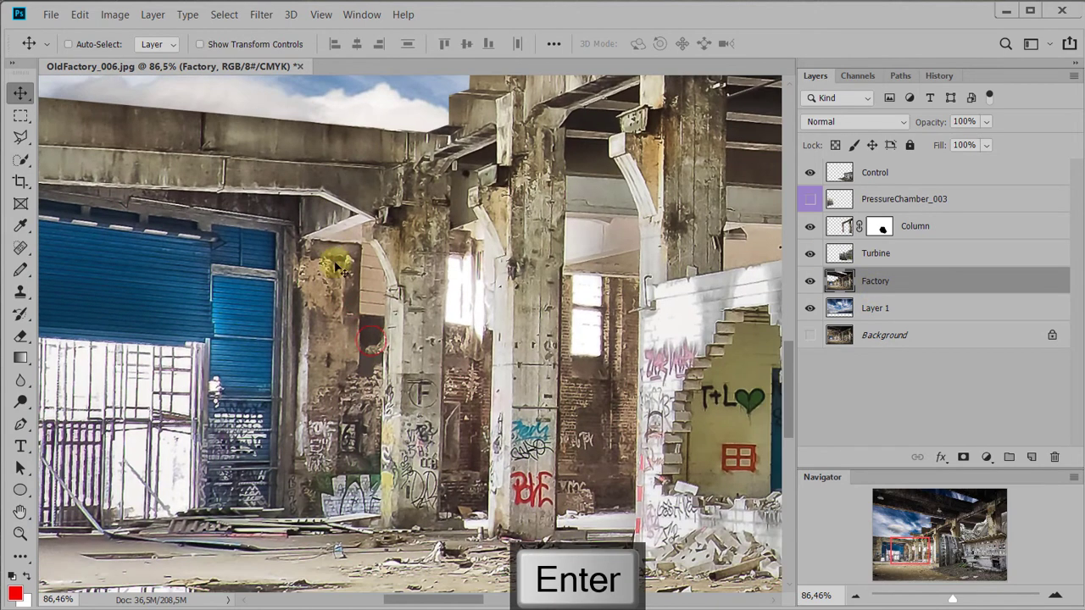
key(l)
scroll(352, 314, up, 3)
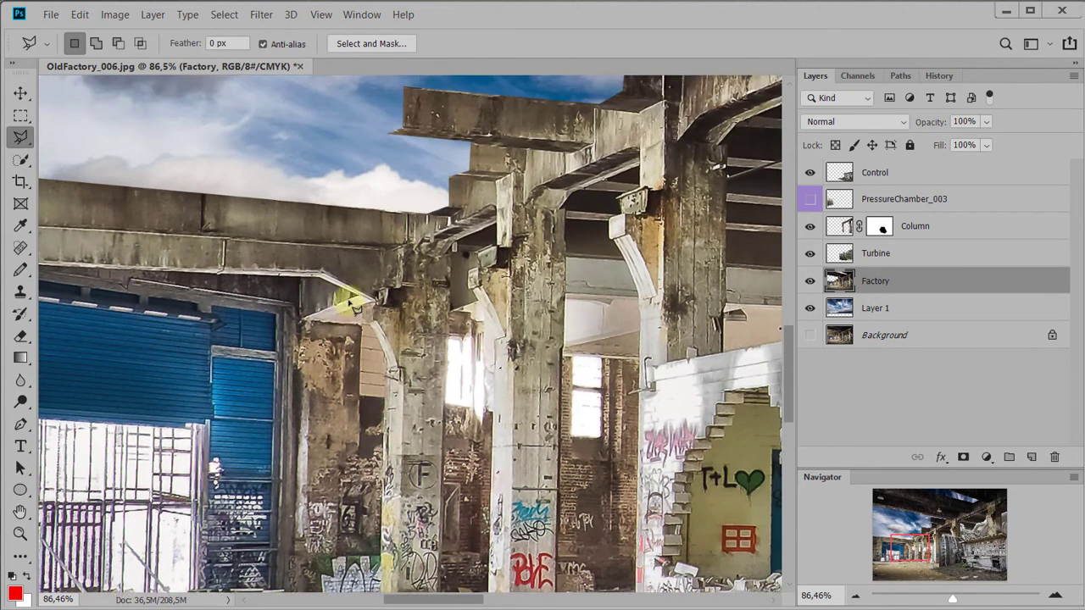
scroll(351, 305, up, 5)
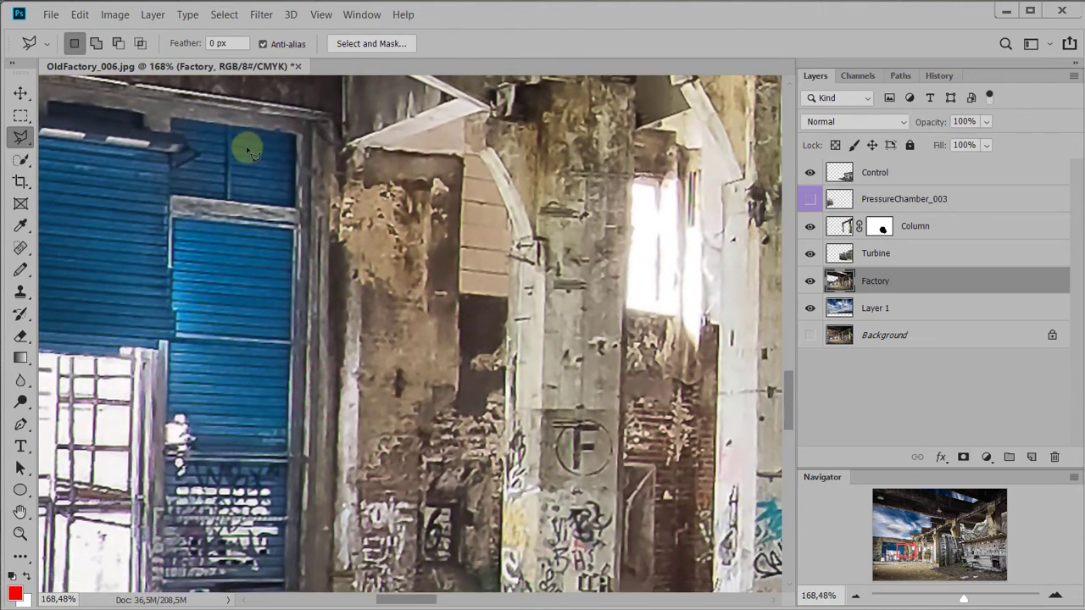
click(222, 148)
click(339, 147)
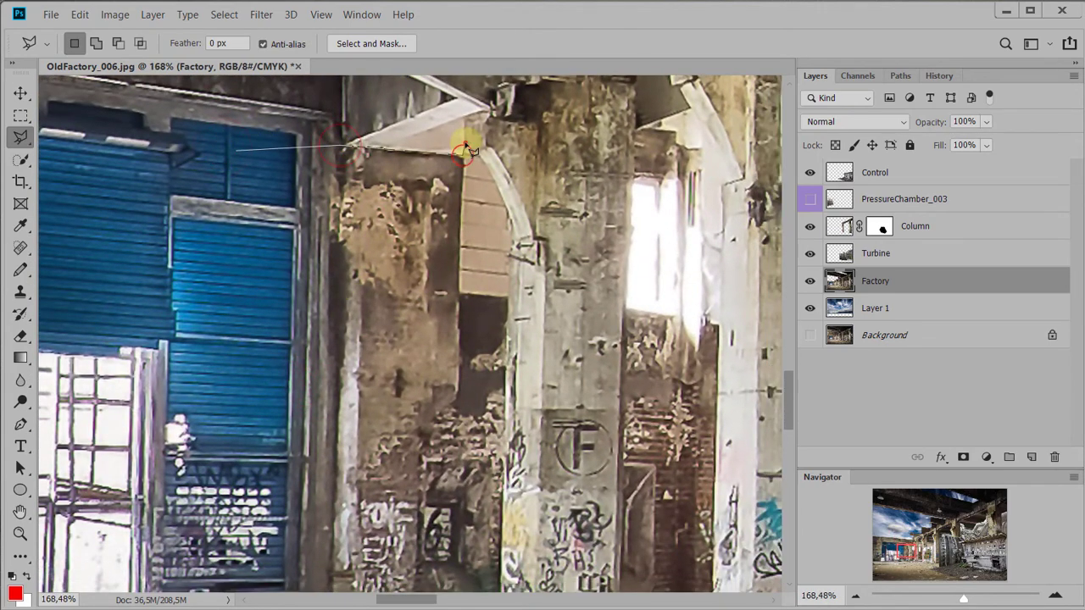
click(467, 151)
scroll(436, 242, down, 5)
scroll(443, 242, left, 4)
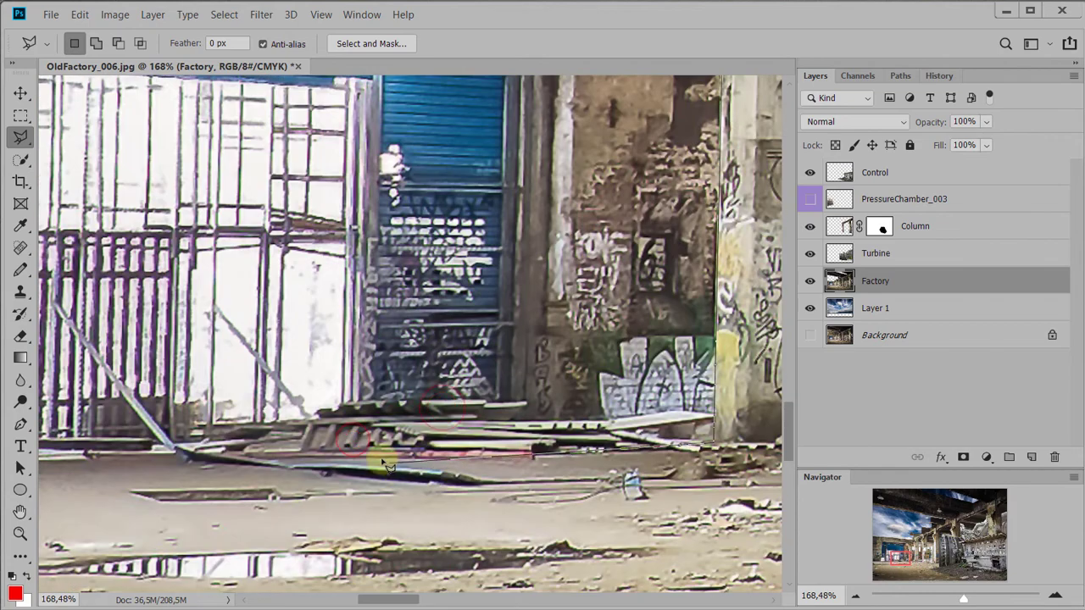
scroll(385, 466, up, 4)
scroll(316, 279, right, 2)
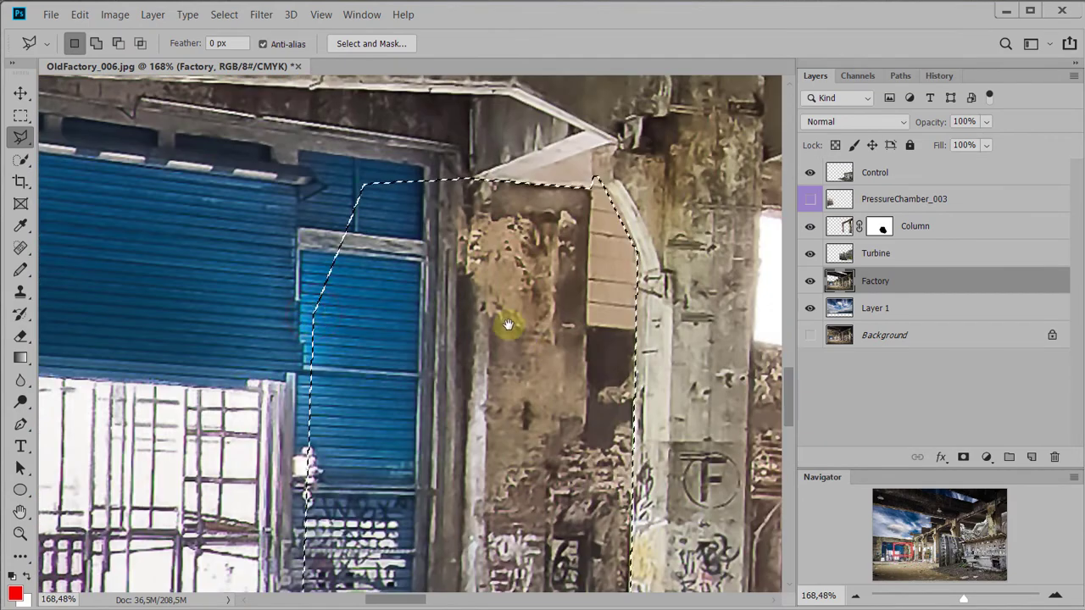
scroll(339, 291, right, 3)
scroll(344, 288, down, 4)
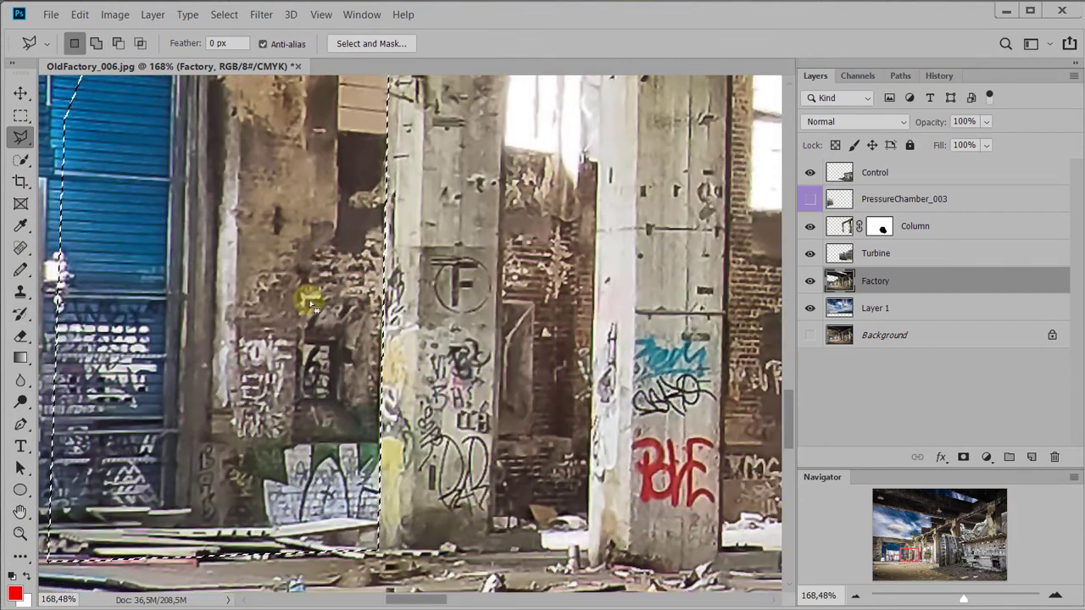
scroll(310, 306, down, 3)
scroll(304, 292, up, 2)
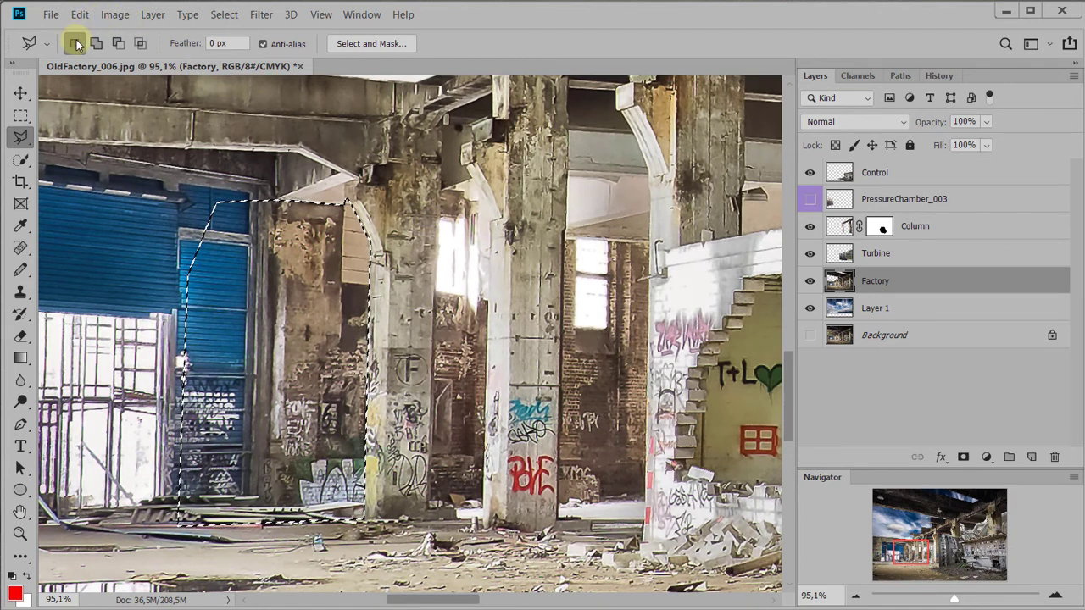
click(436, 219)
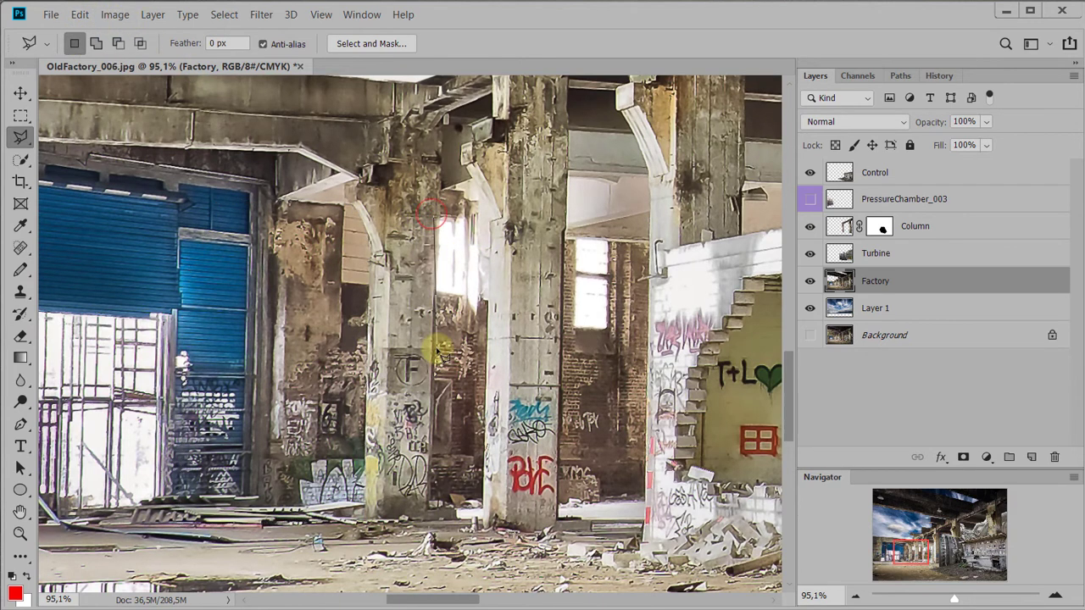
key(Escape)
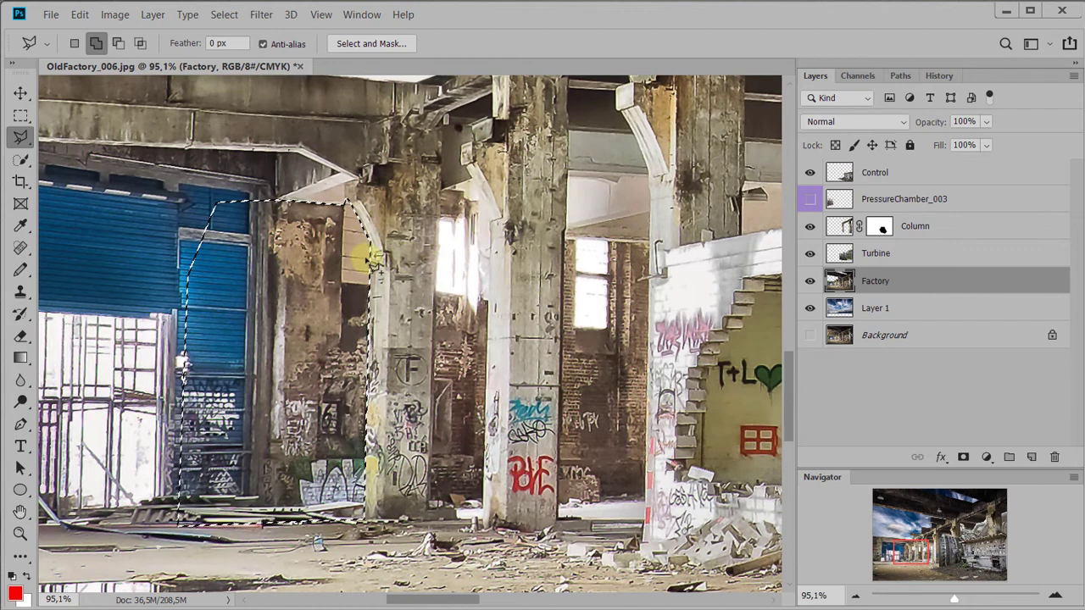
key(shift)
key(alt)
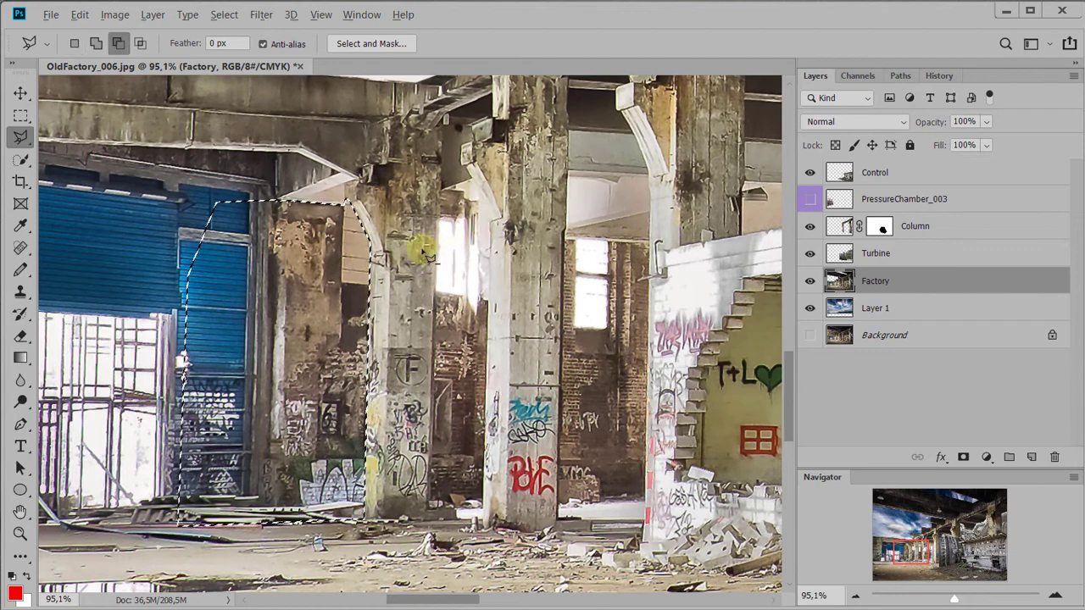
key(alt)
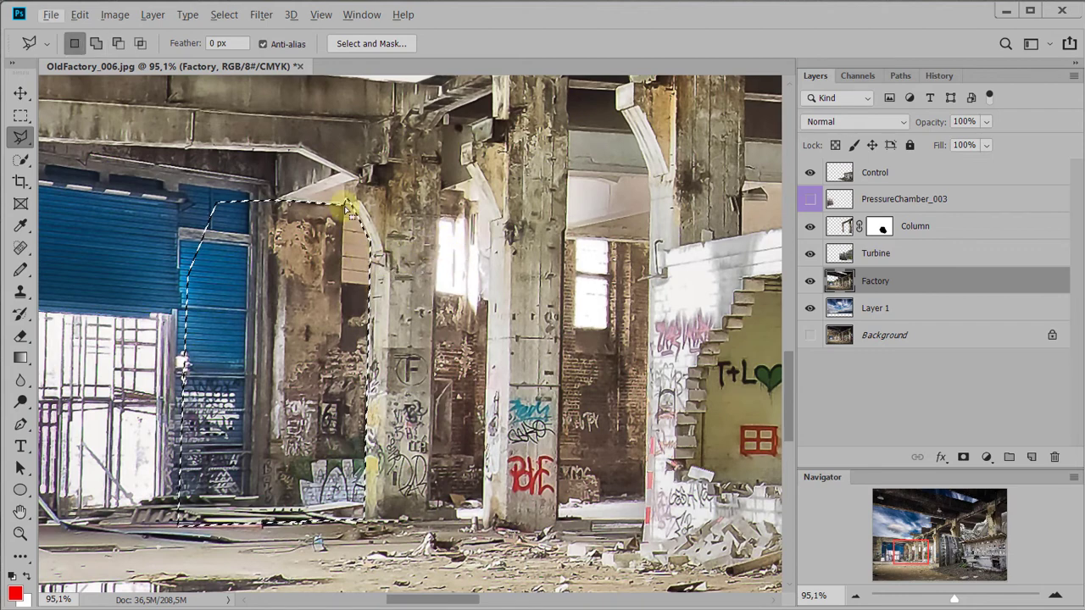
- Try subtracting a polygonal area of the wall beside the first column from the selection, and undo the subtraction
alt+click(401, 204)
click(273, 242)
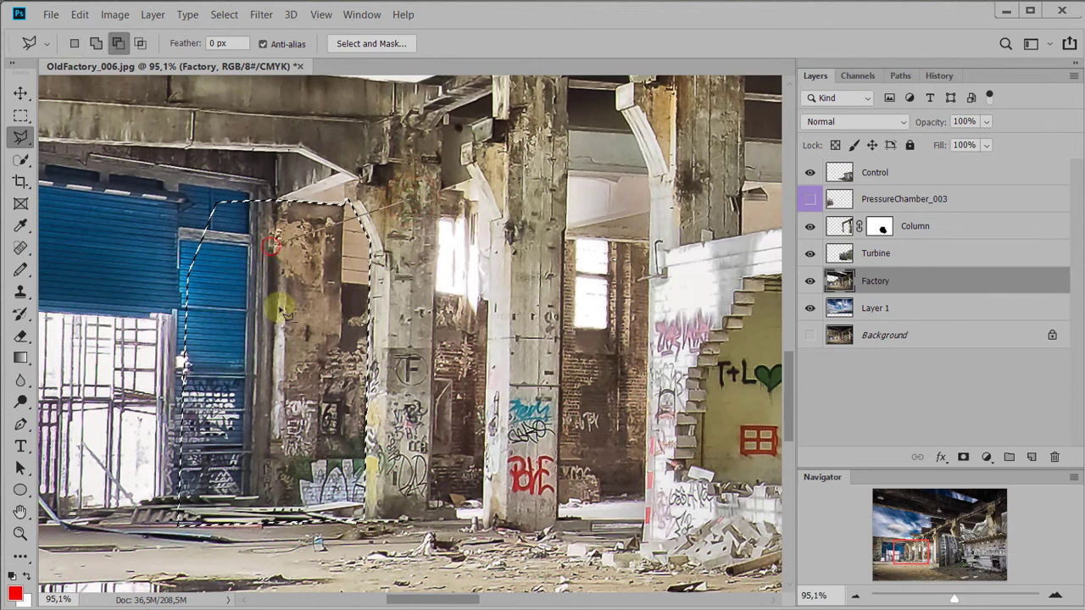
click(298, 339)
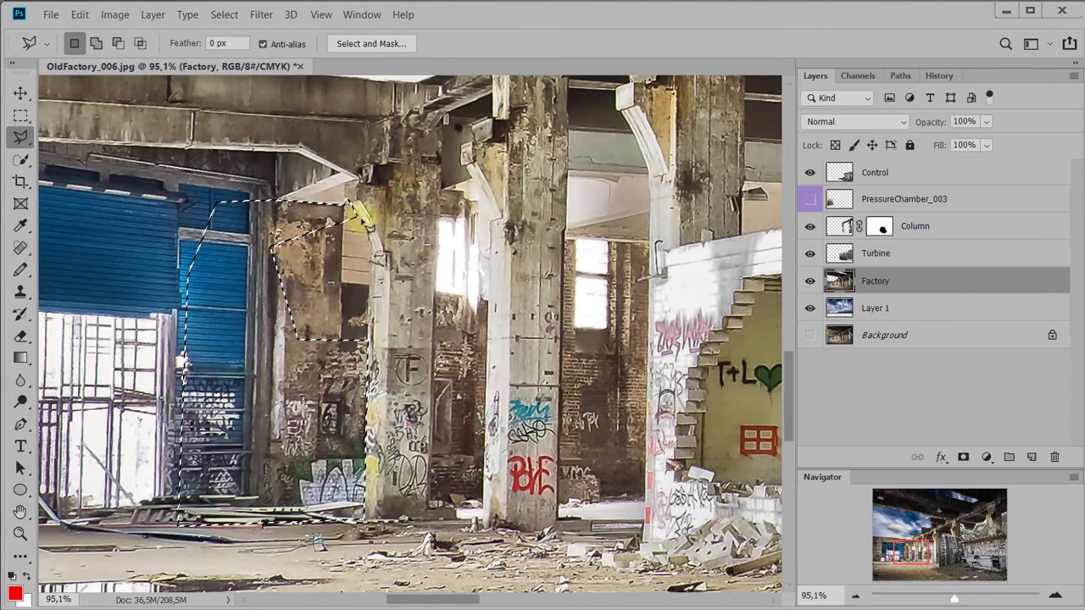
click(358, 210)
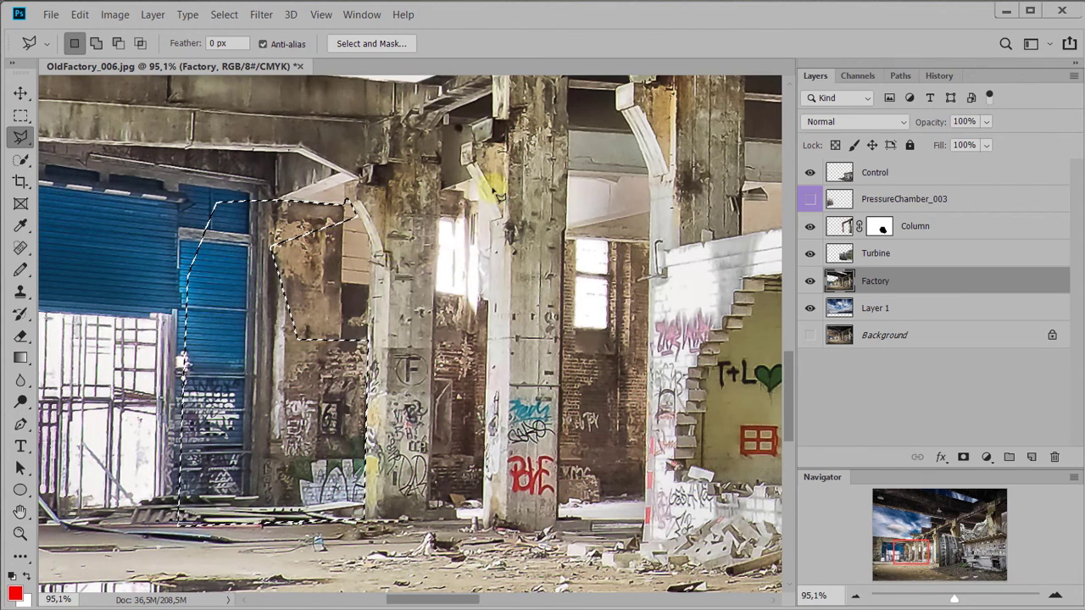
key(ctrl+z)
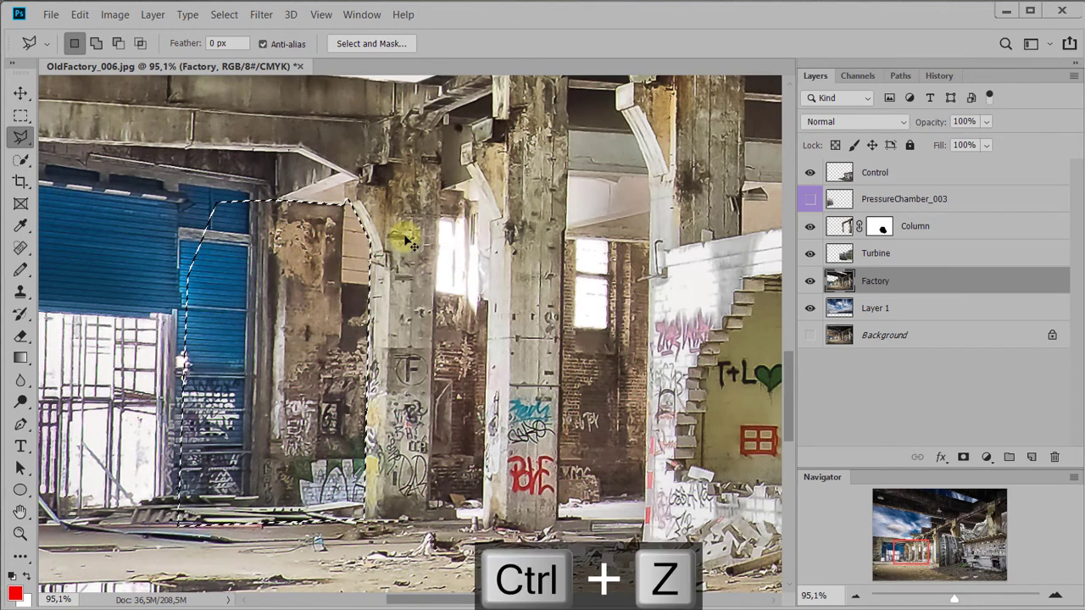
- Try adding a polygonal part of the first column to the selection, and undo the addition
key(shift)
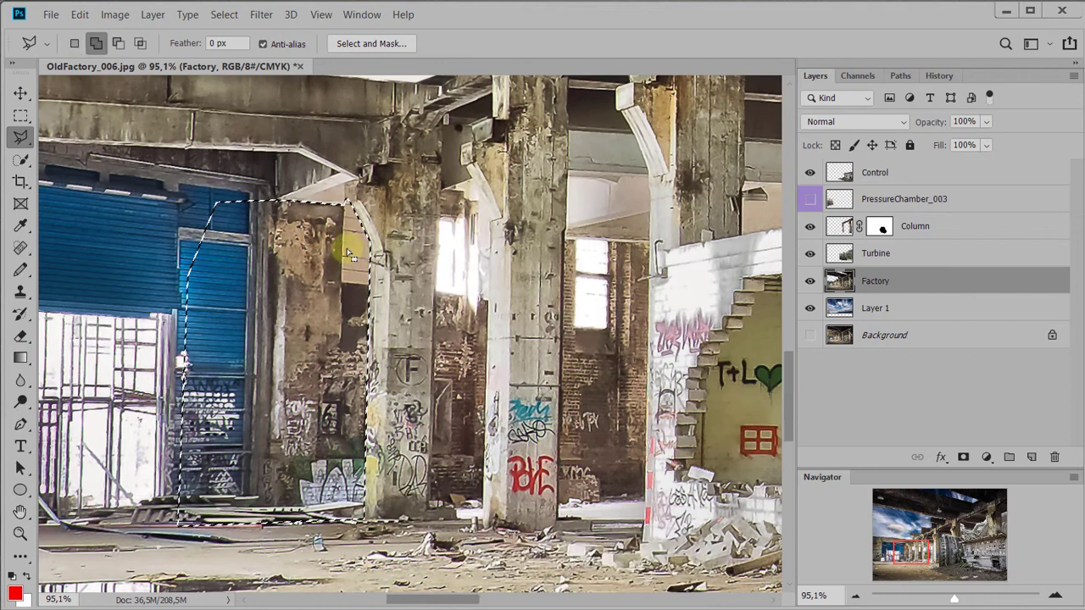
double_click(269, 352)
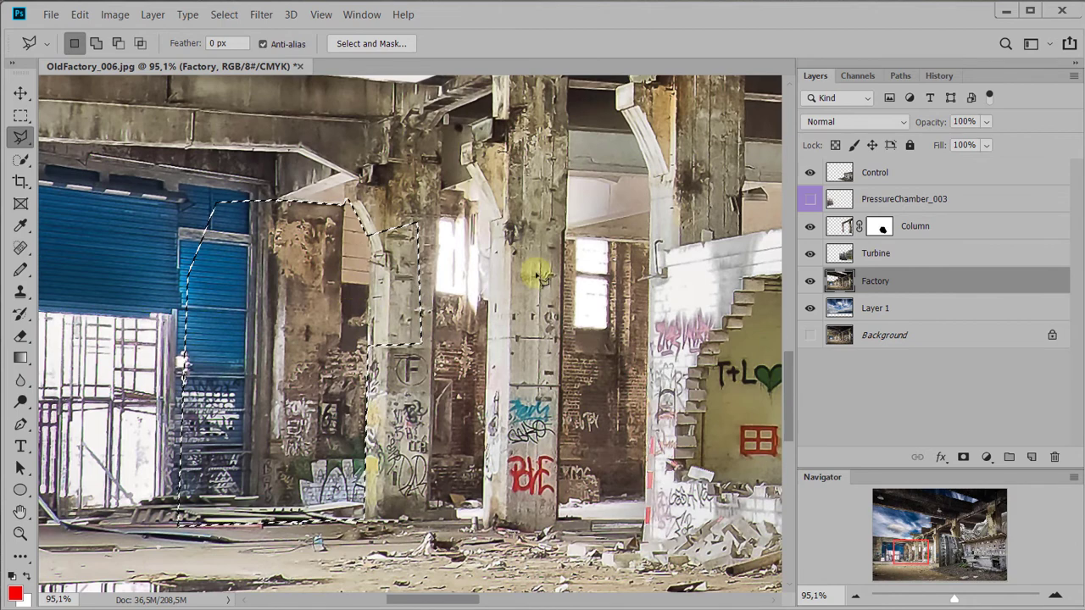
key(ctrl+z)
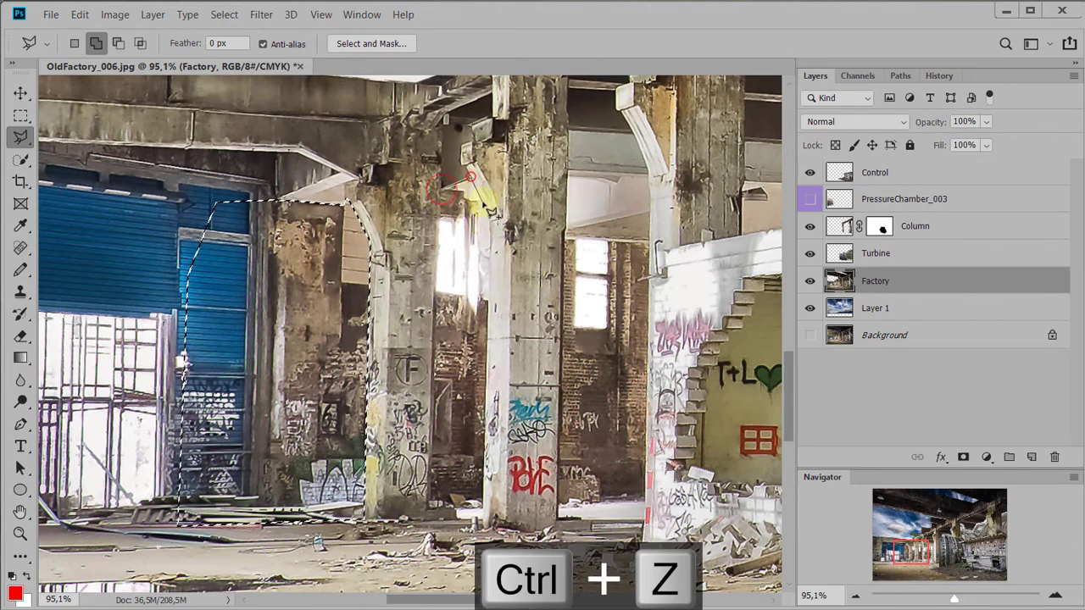
- Add the opening between the first and second columns to the polygonal selection
click(474, 513)
click(426, 520)
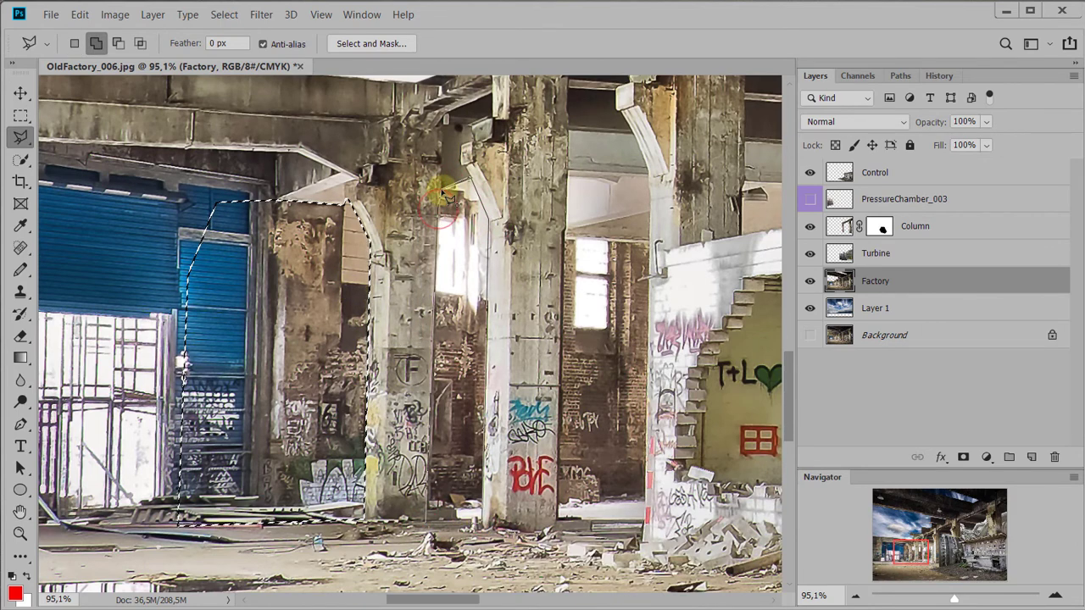
double_click(440, 204)
- Add the opening between the second column and the white graffiti wall to the selection
scroll(483, 181, right, 2)
shift+click(489, 178)
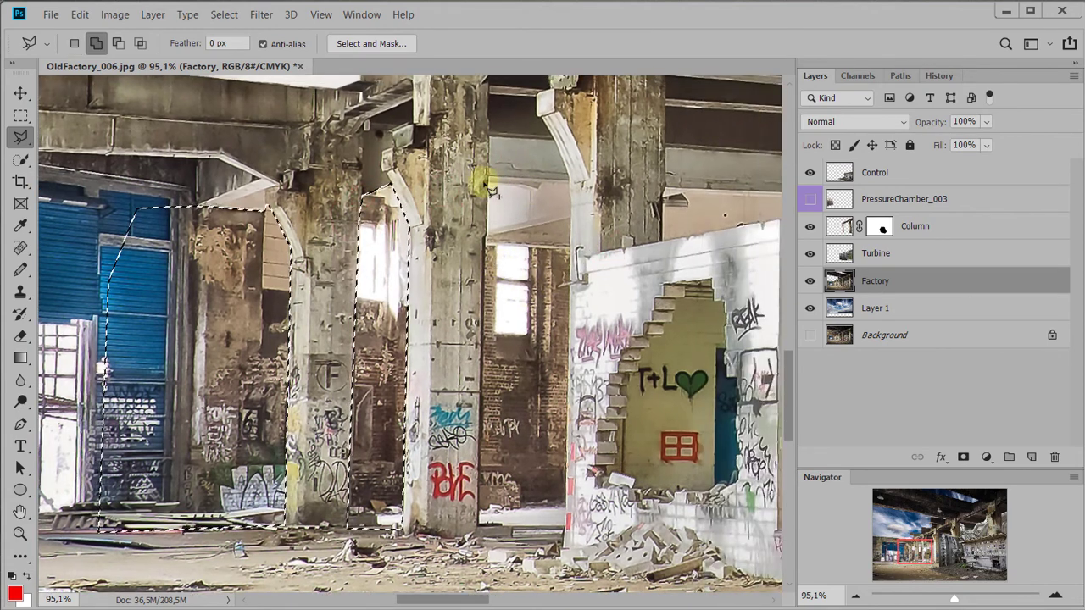
click(573, 186)
click(559, 549)
click(480, 555)
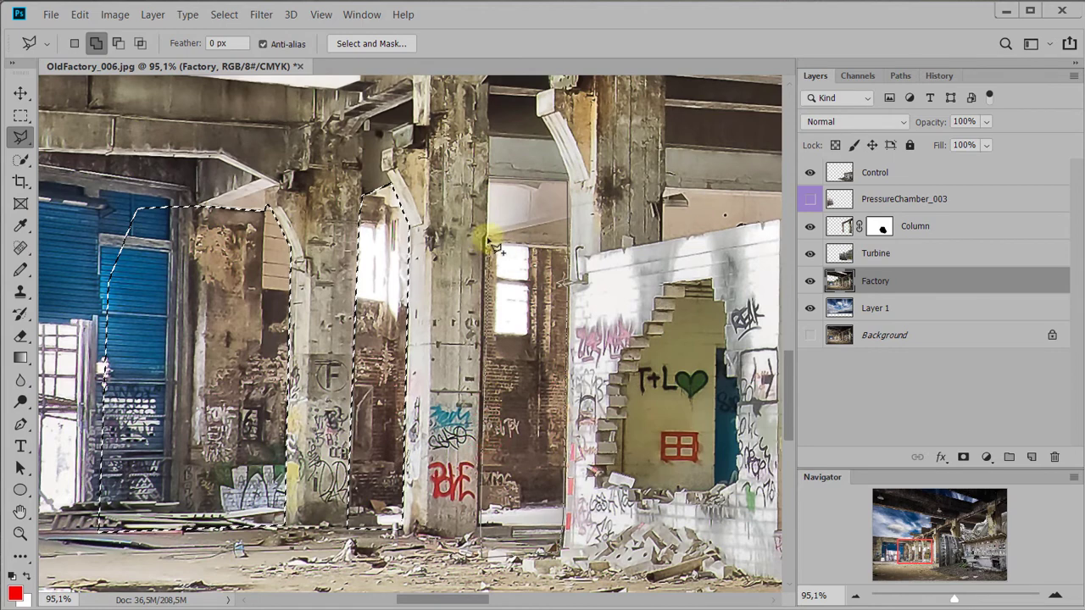
click(489, 175)
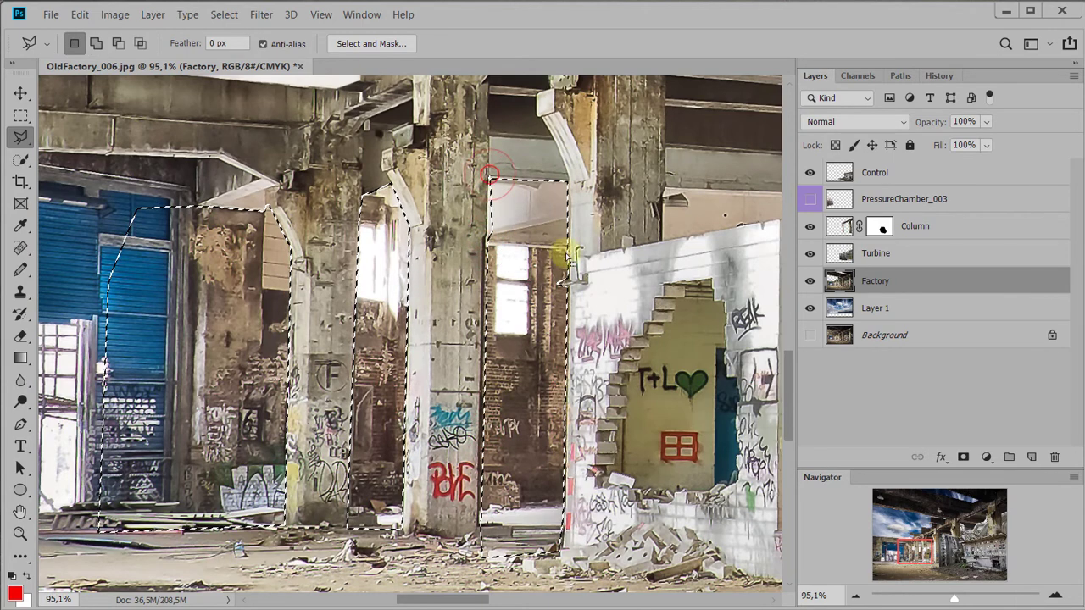
- Try a layer mask on the Factory layer that keeps only the selected areas, and undo it
scroll(568, 255, right, 3)
scroll(568, 254, down, 1)
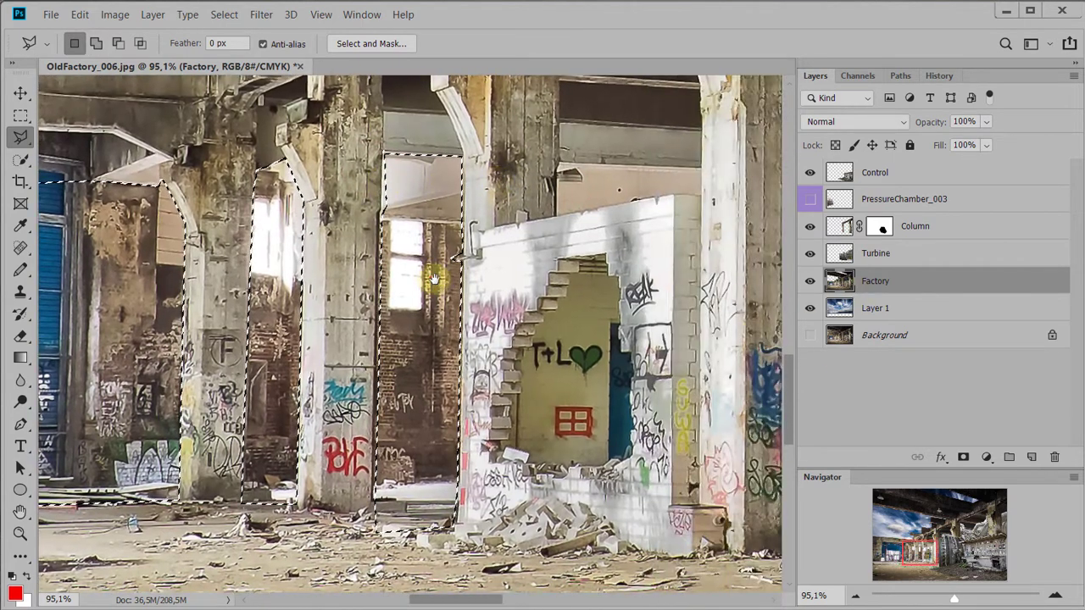
scroll(432, 280, left, 2)
scroll(432, 280, up, 1)
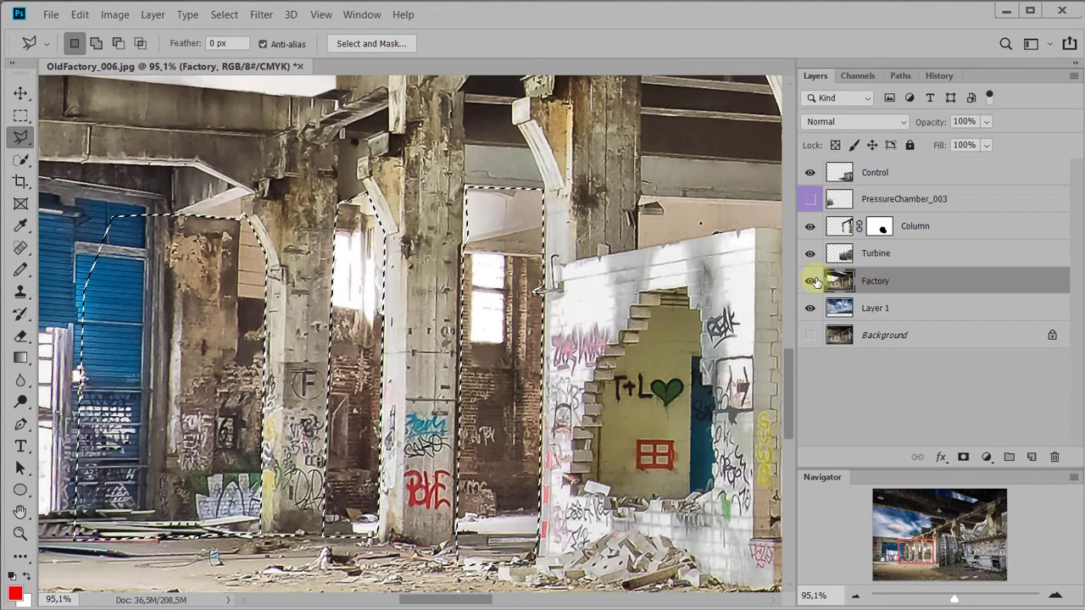
click(962, 457)
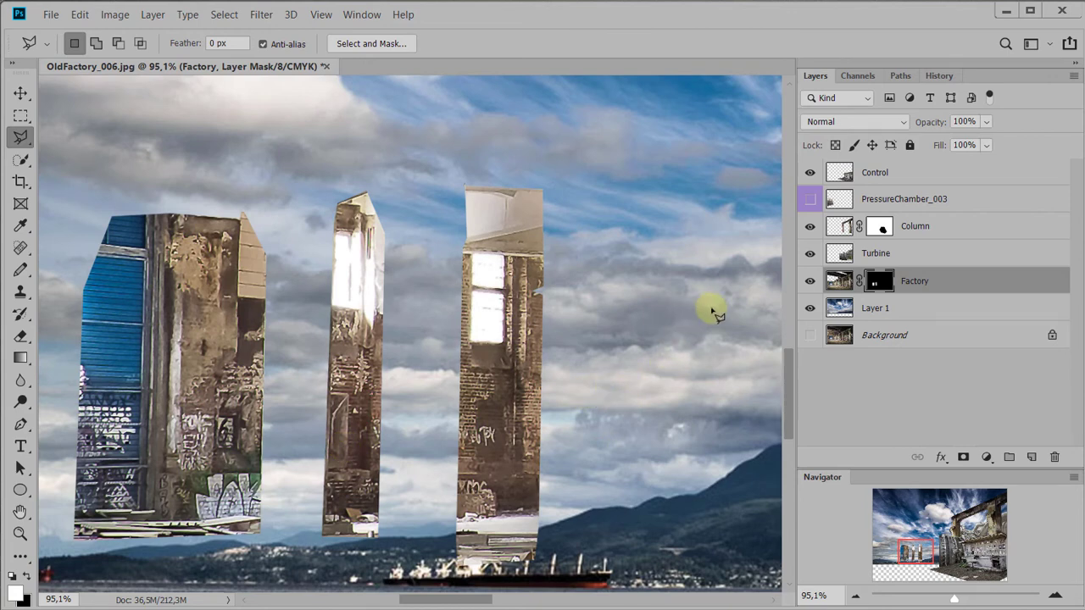
key(ctrl+z)
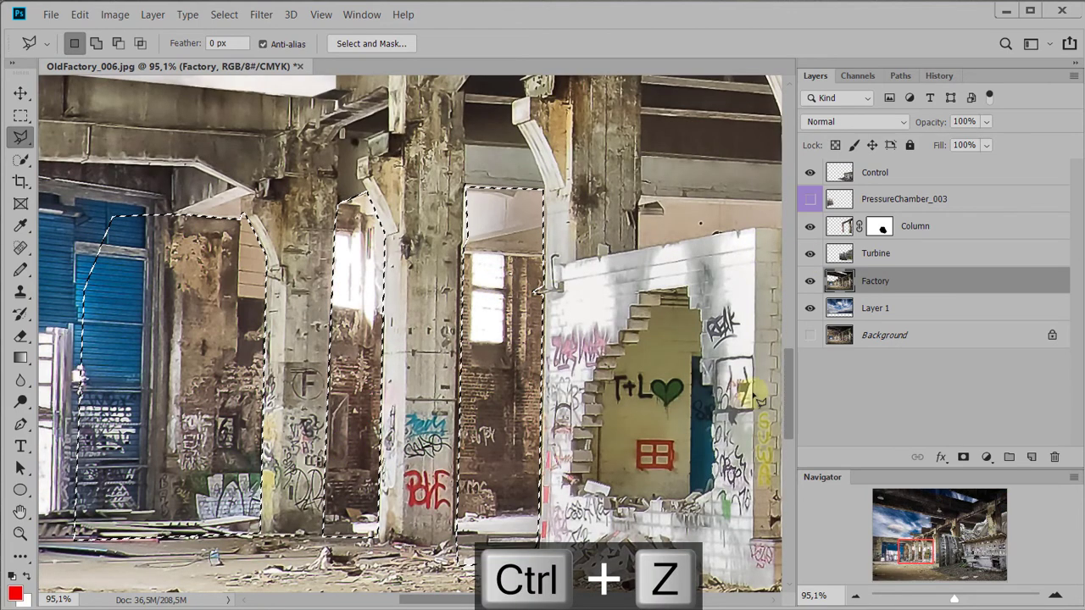
- Add an inverted layer mask to the Factory layer that hides the selected openings, and check the columns against the sky
key(alt)
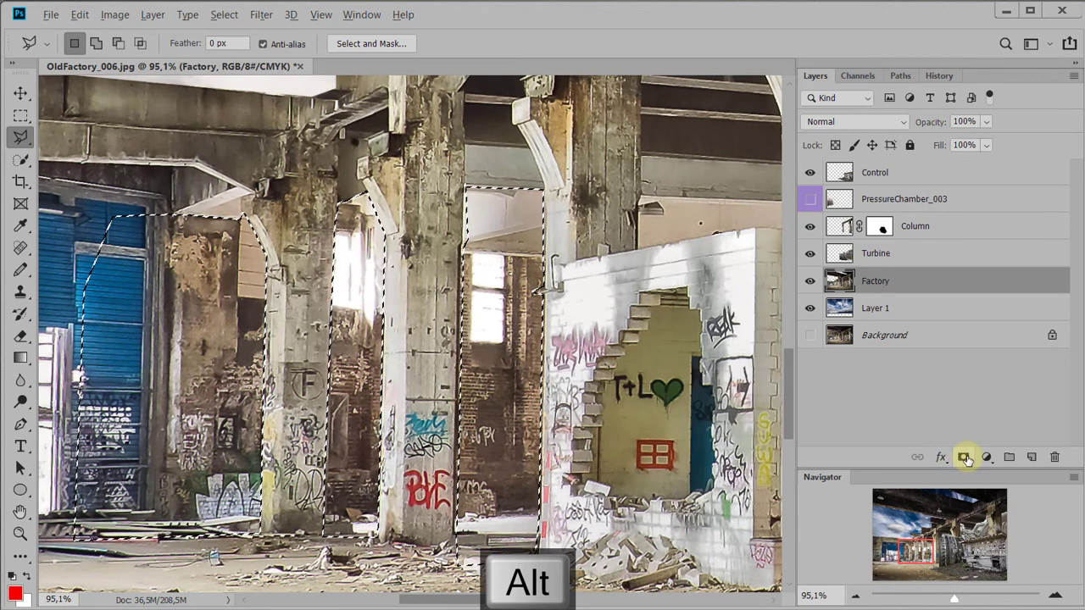
alt+click(964, 458)
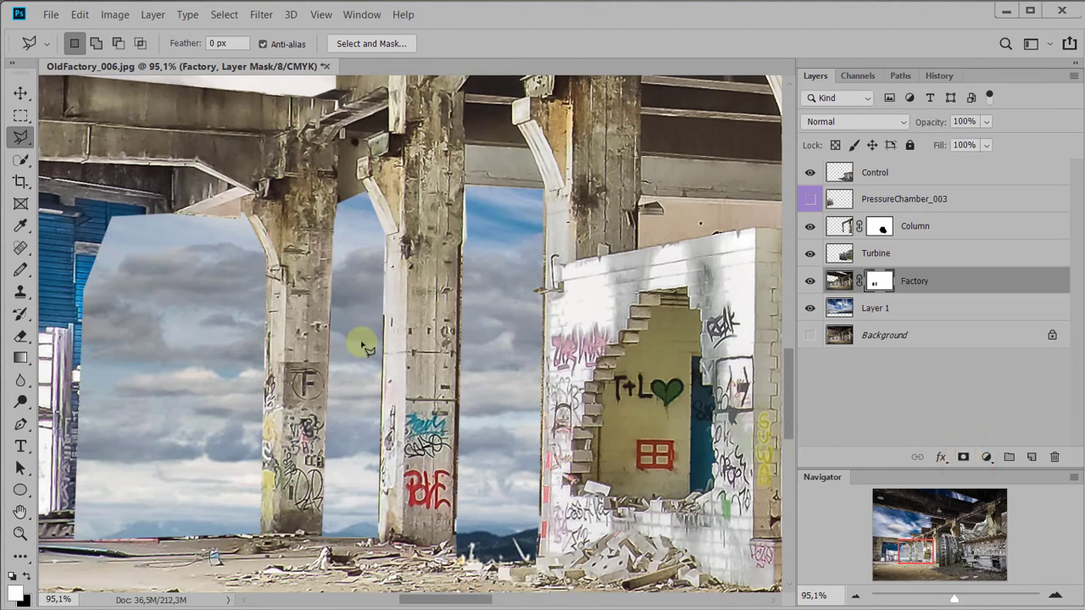
scroll(527, 332, down, 2)
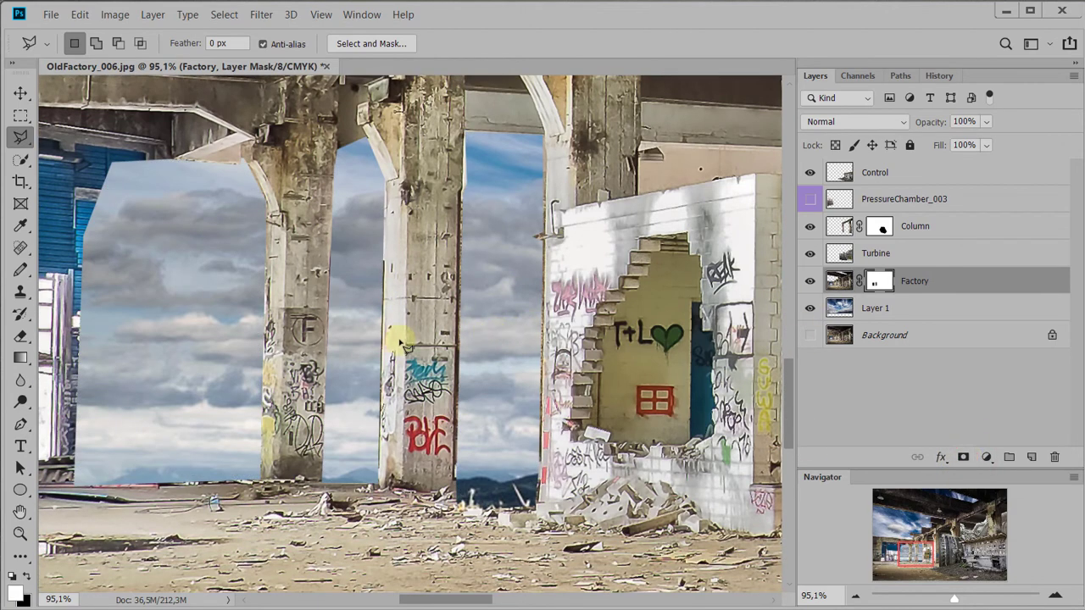
scroll(400, 346, down, 5)
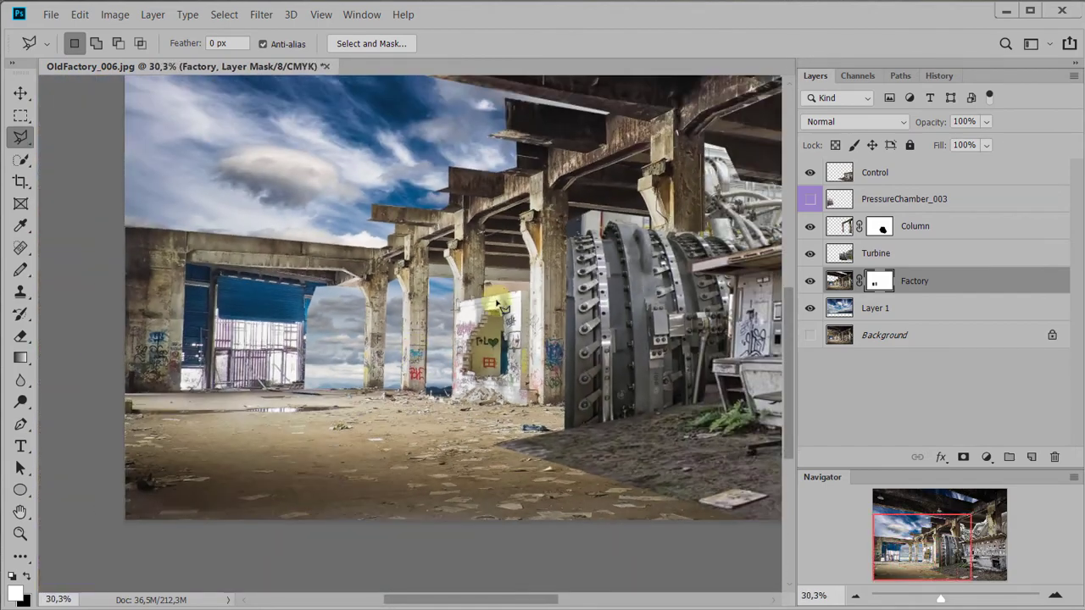
scroll(500, 313, up, 4)
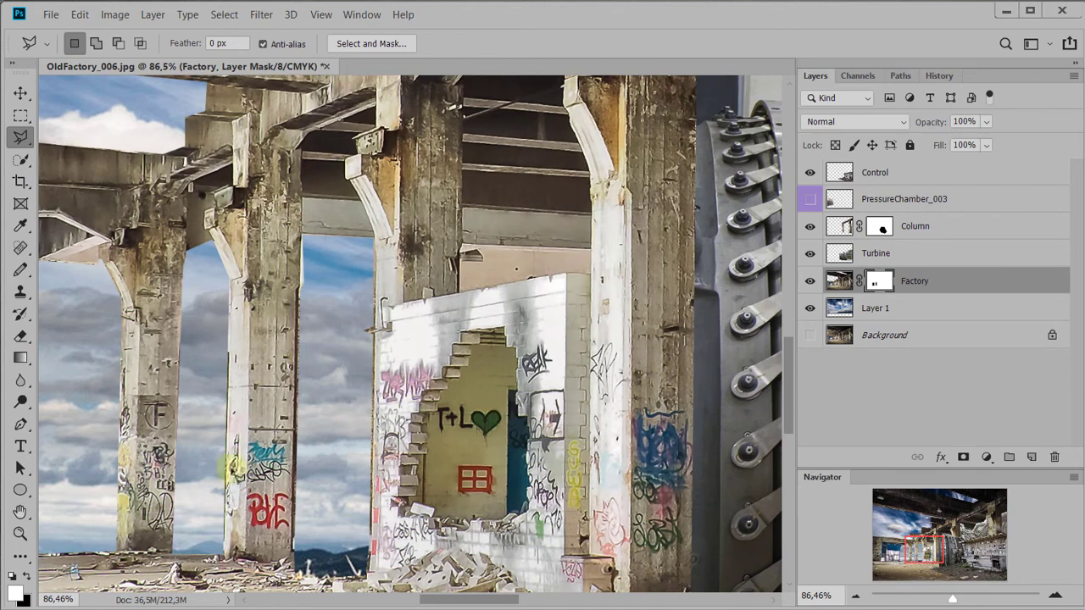
scroll(500, 314, right, 2)
scroll(467, 352, up, 3)
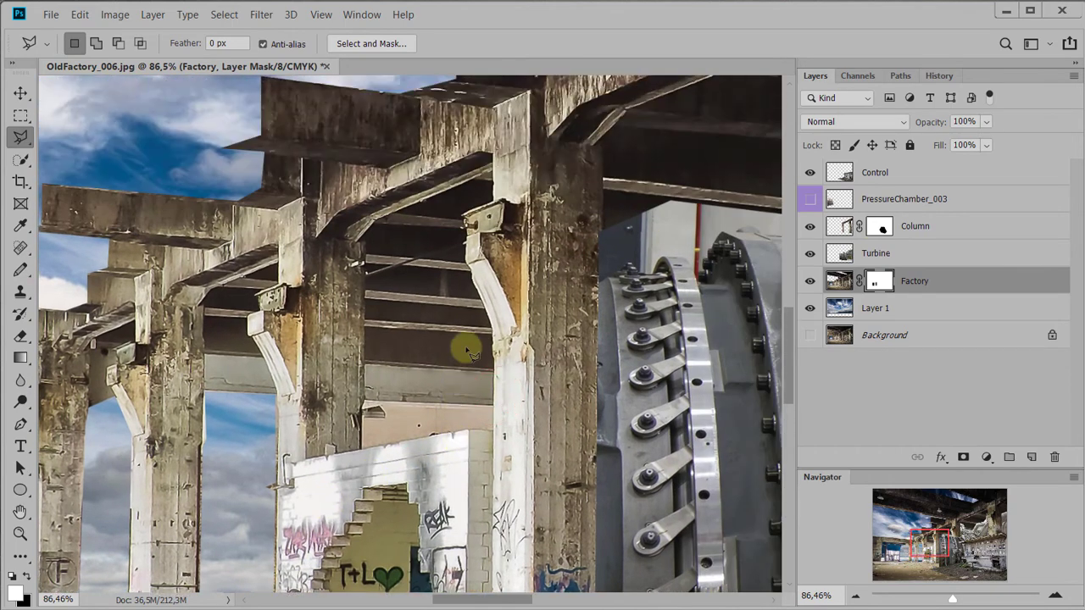
- Select the gap between the beam and the white graffiti wall's top edge, clear it on the Factory layer mask, and deselect
scroll(467, 352, up, 5)
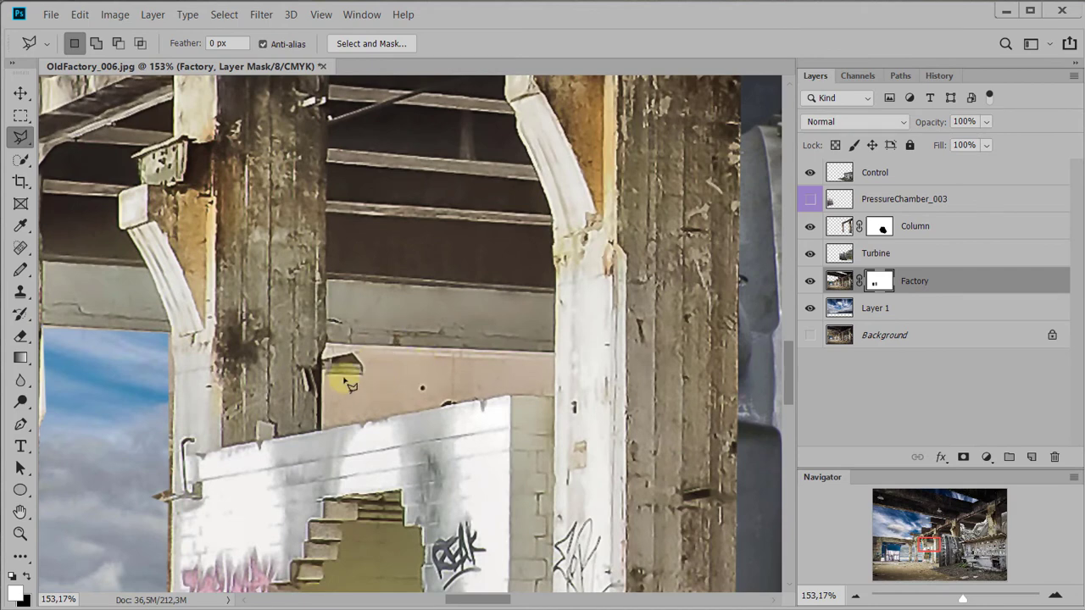
scroll(252, 332, down, 2)
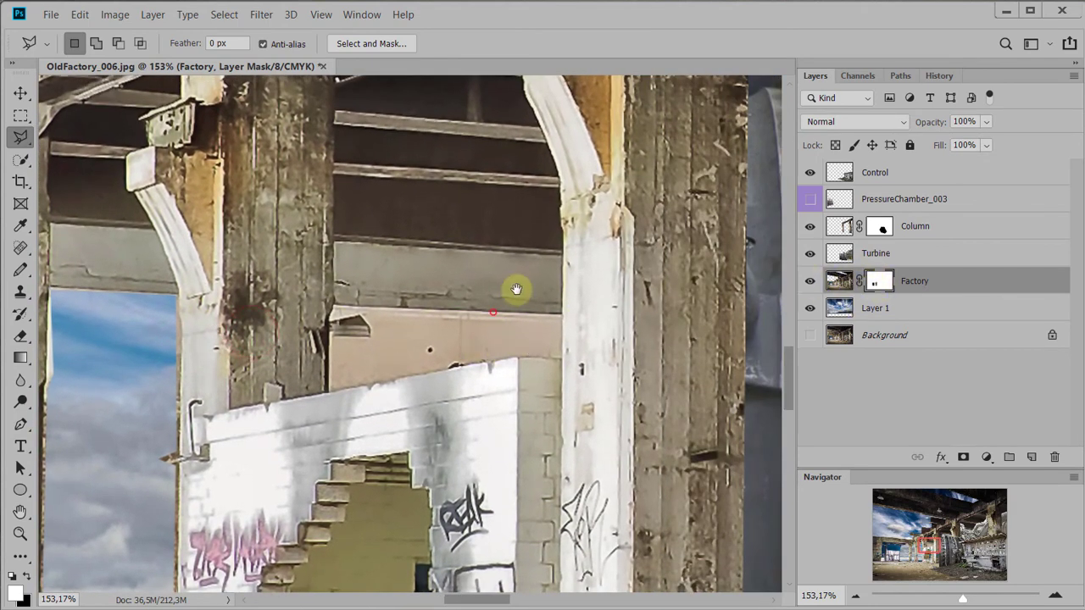
scroll(479, 318, down, 2)
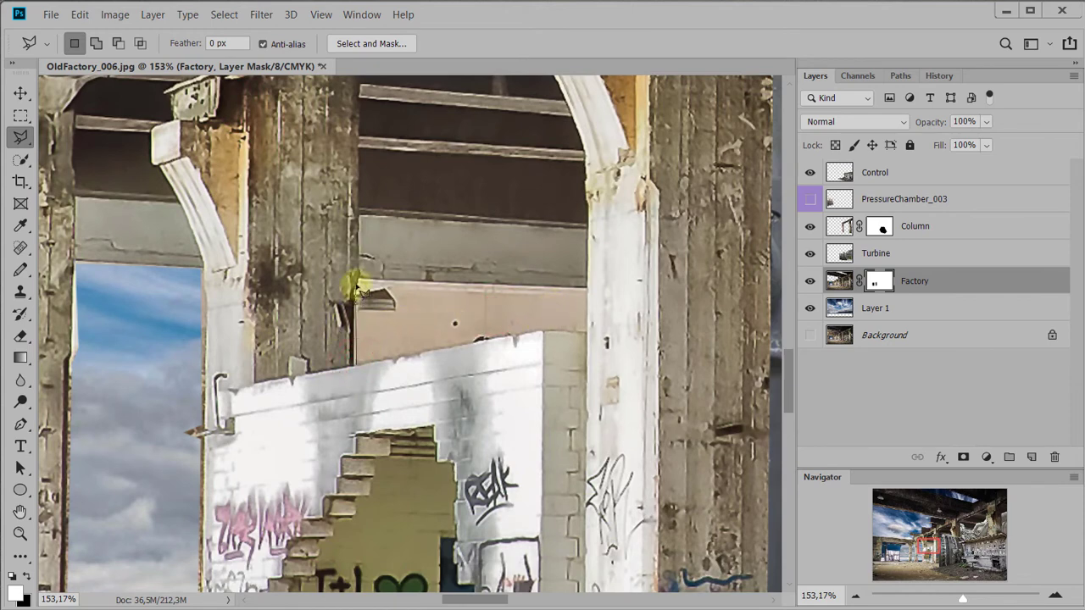
click(358, 281)
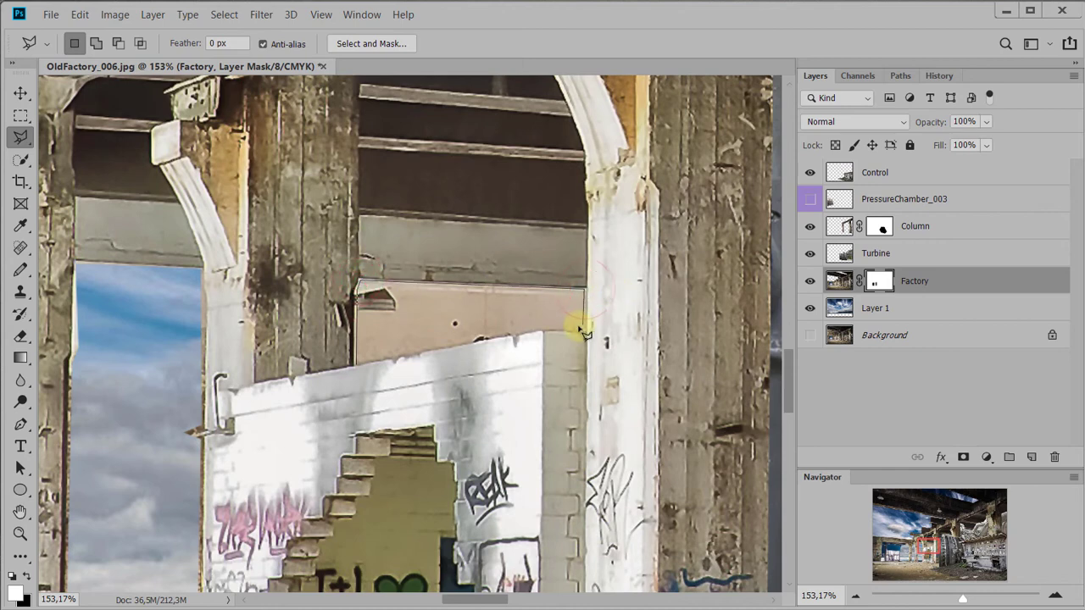
click(541, 331)
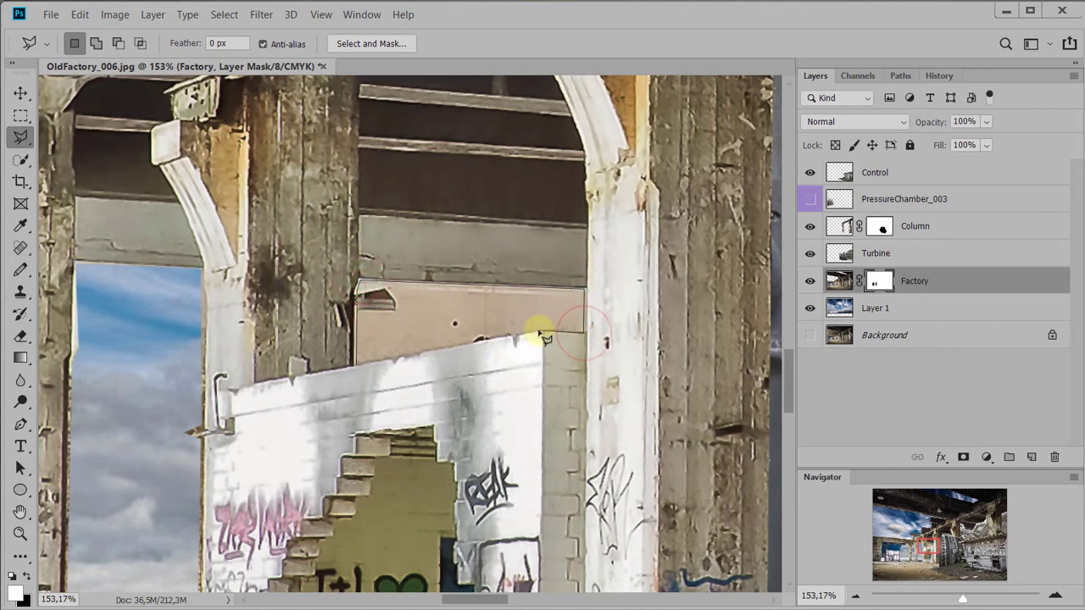
double_click(357, 366)
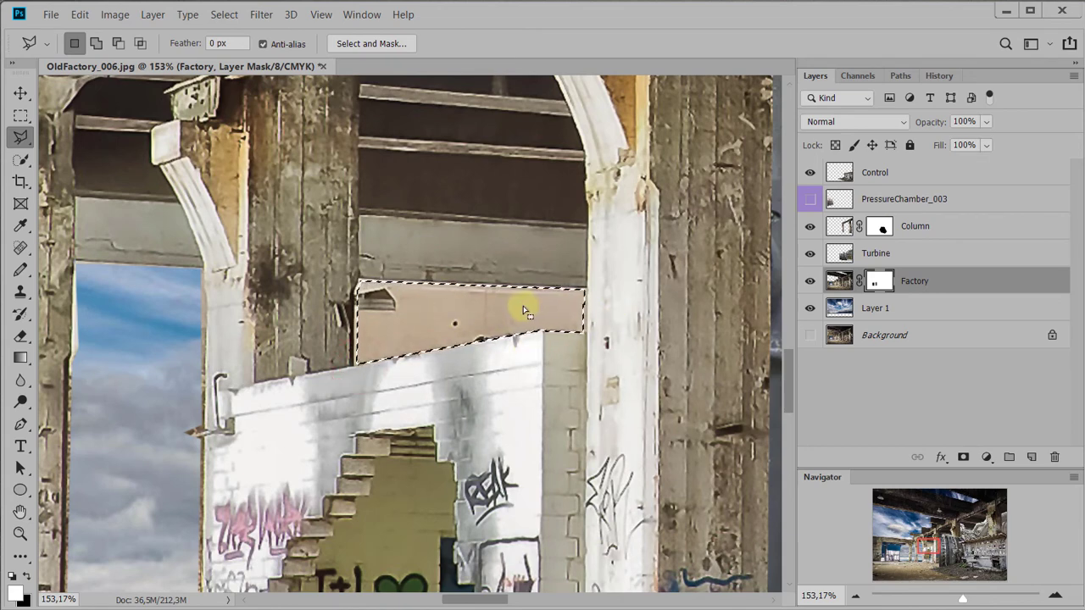
key(Delete)
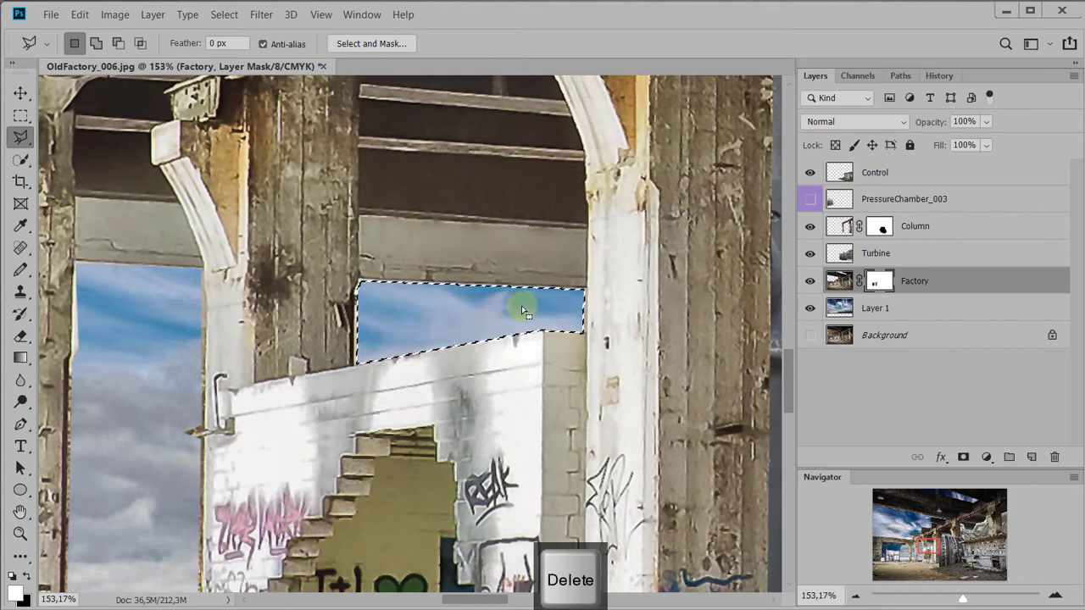
drag(622, 308, 418, 266)
key(ctrl+d)
- Show the PressureChamber_003 layer again and check the whole composition
drag(527, 355, 471, 371)
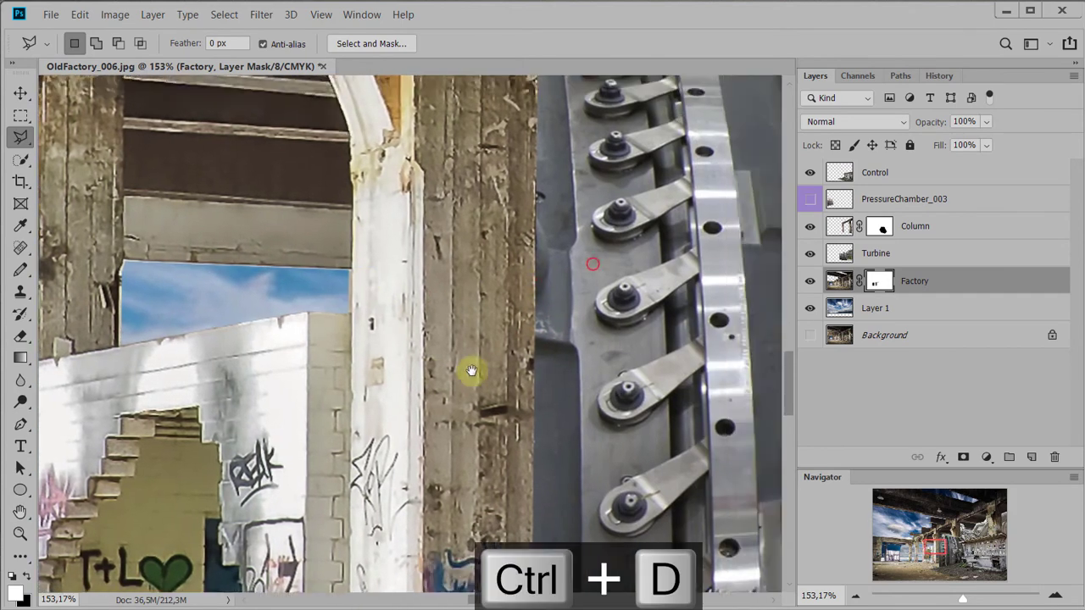
scroll(501, 320, down, 1)
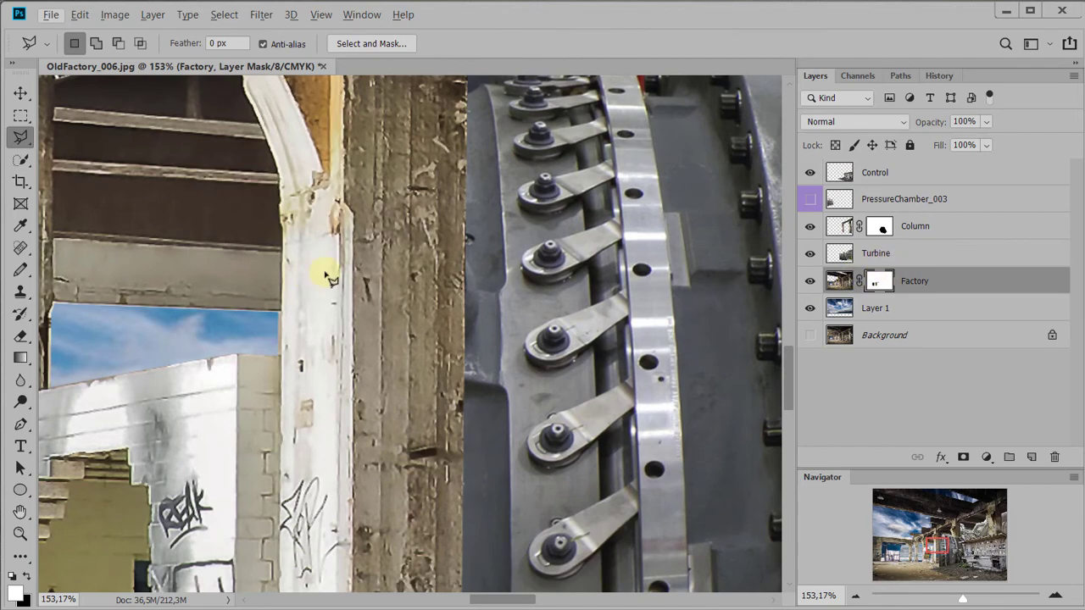
scroll(331, 278, down, 6)
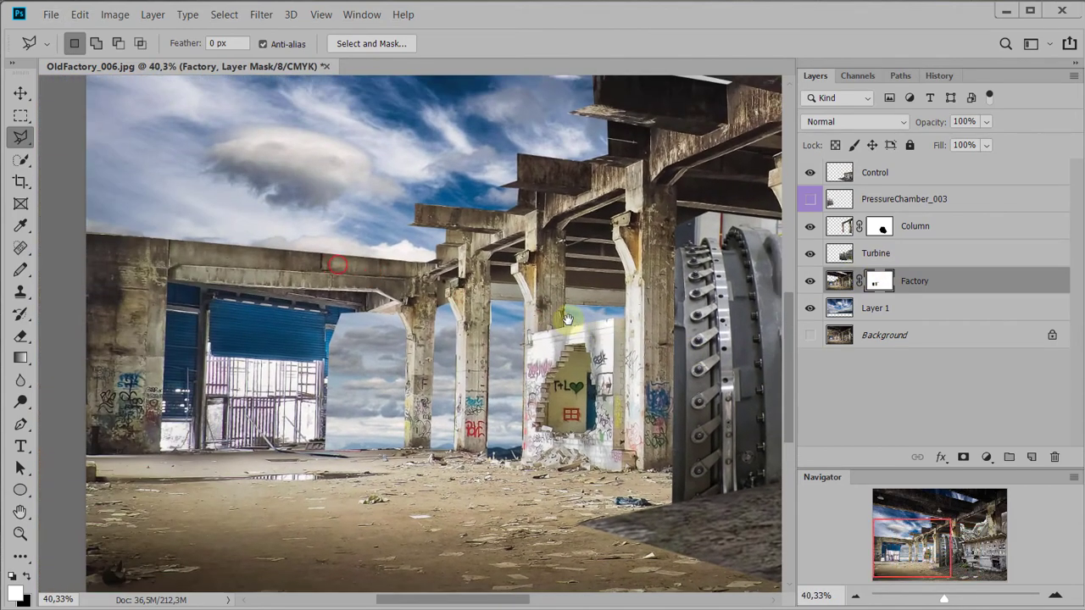
scroll(370, 308, down, 1)
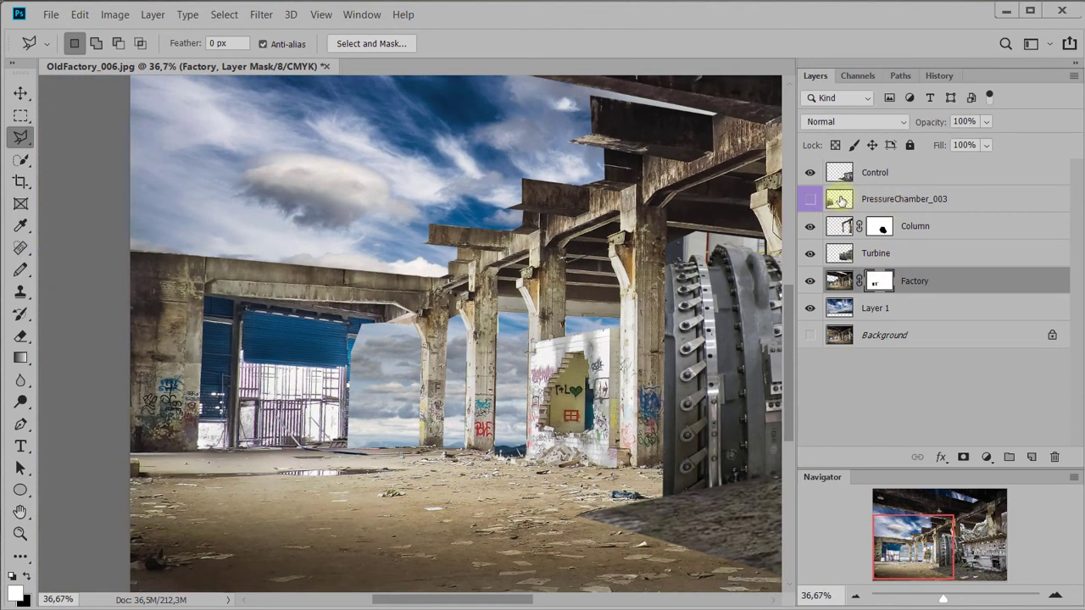
click(810, 200)
drag(501, 288, 406, 322)
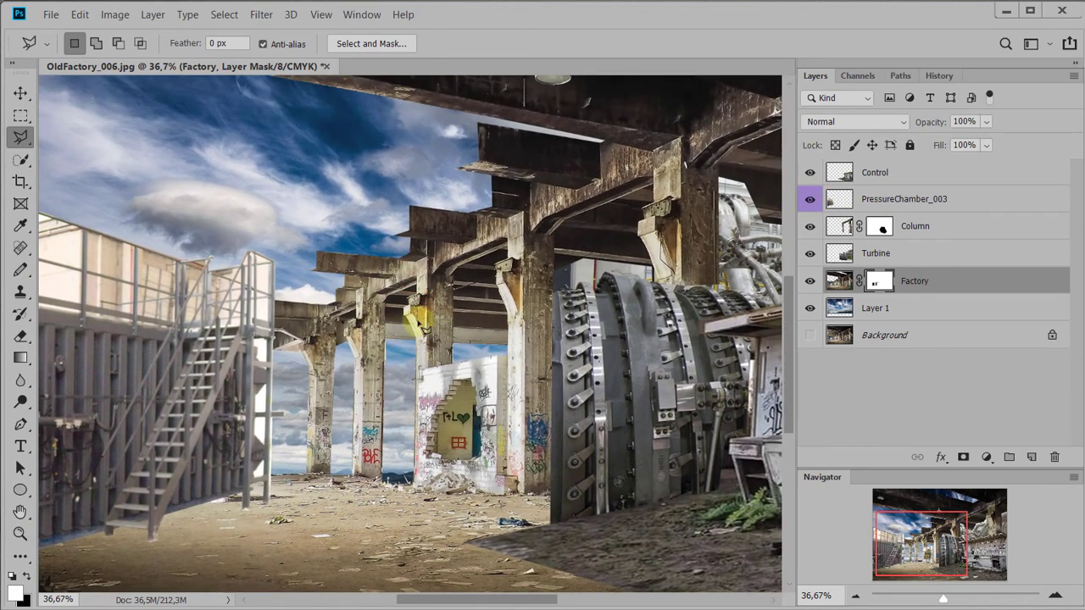
scroll(419, 323, down, 6)
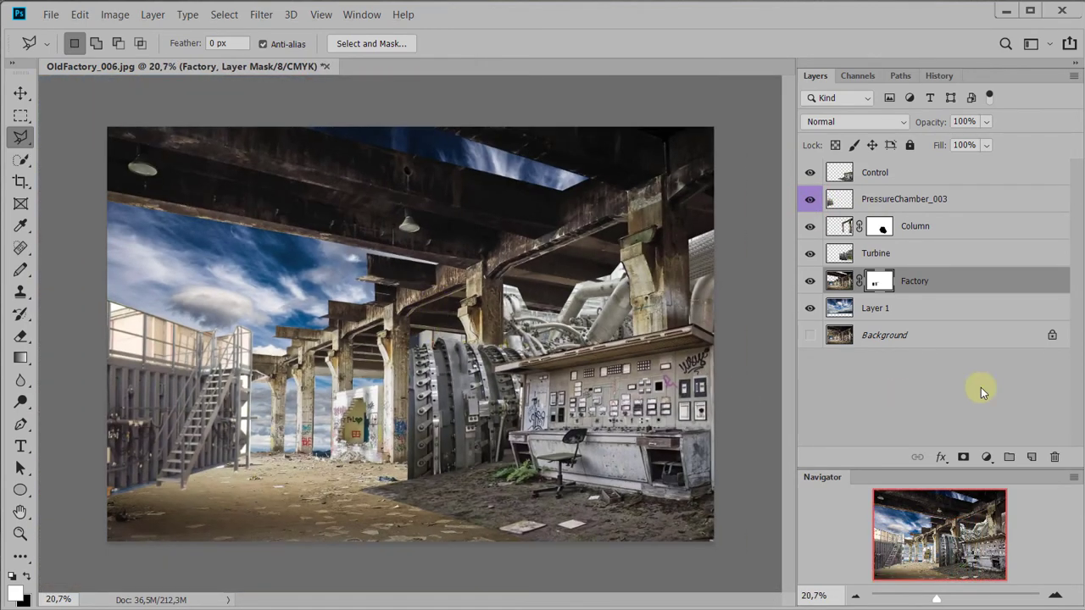
- With Layer 1 active, float the factory document window and open PNGtree_002.png from the Resources folder in File Explorer
click(909, 310)
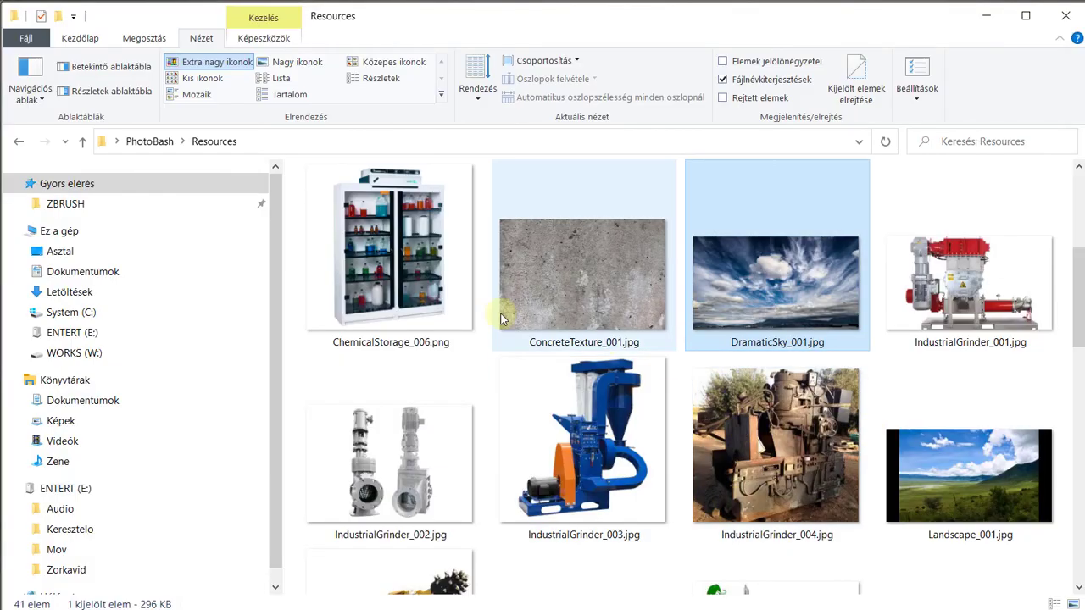
scroll(652, 379, down, 5)
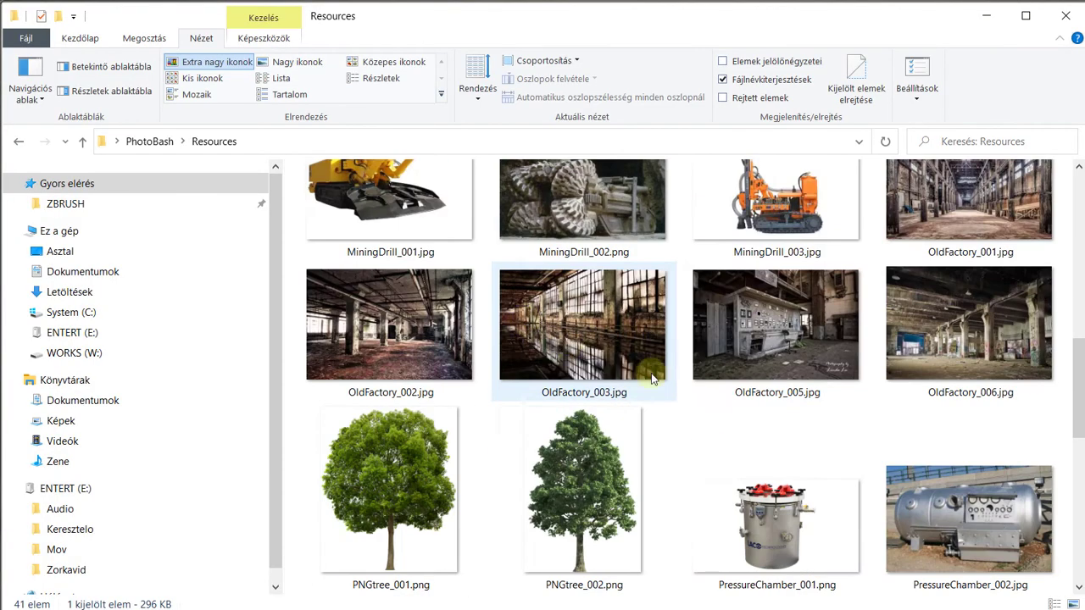
click(562, 498)
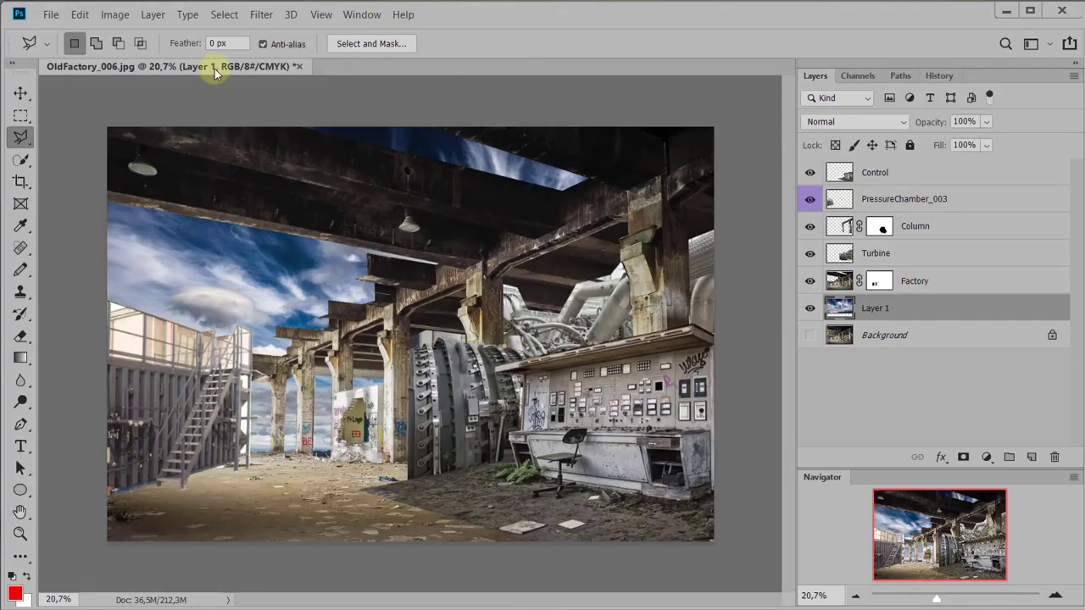
drag(215, 72, 157, 109)
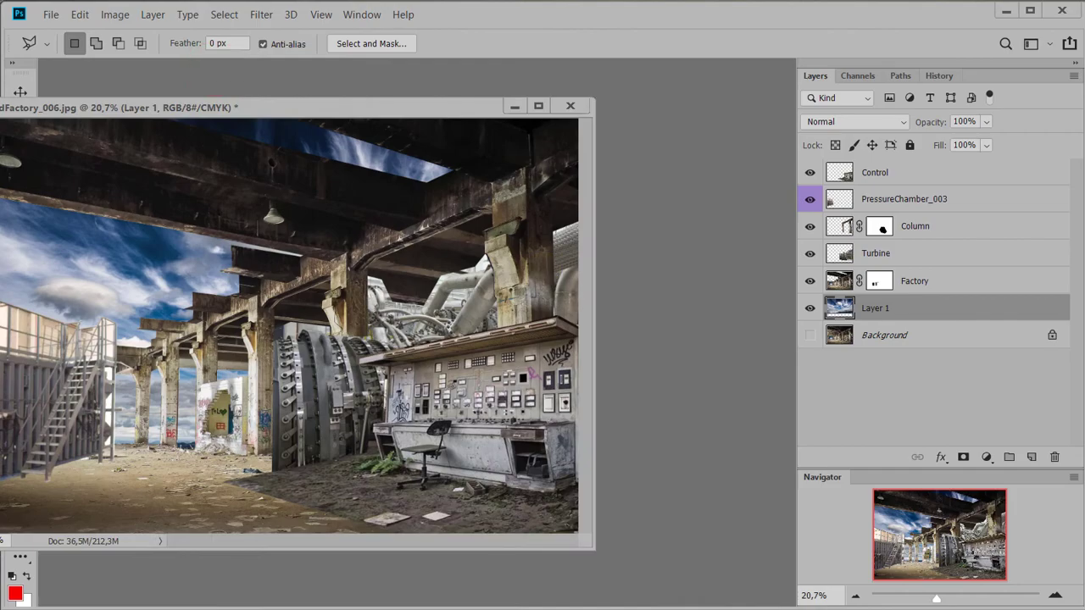
key(alt+Tab)
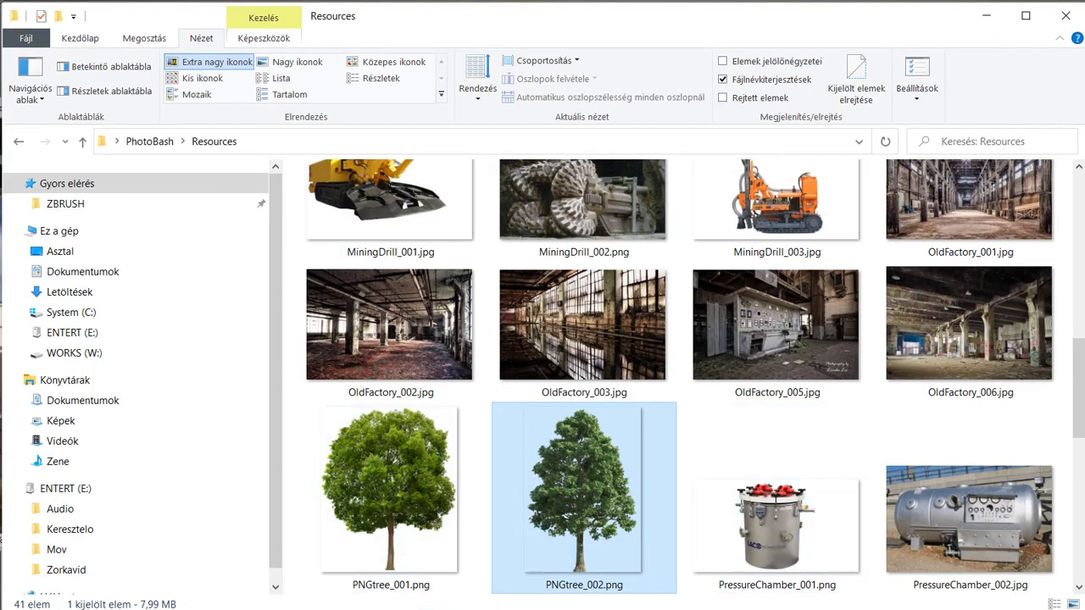
double_click(533, 580)
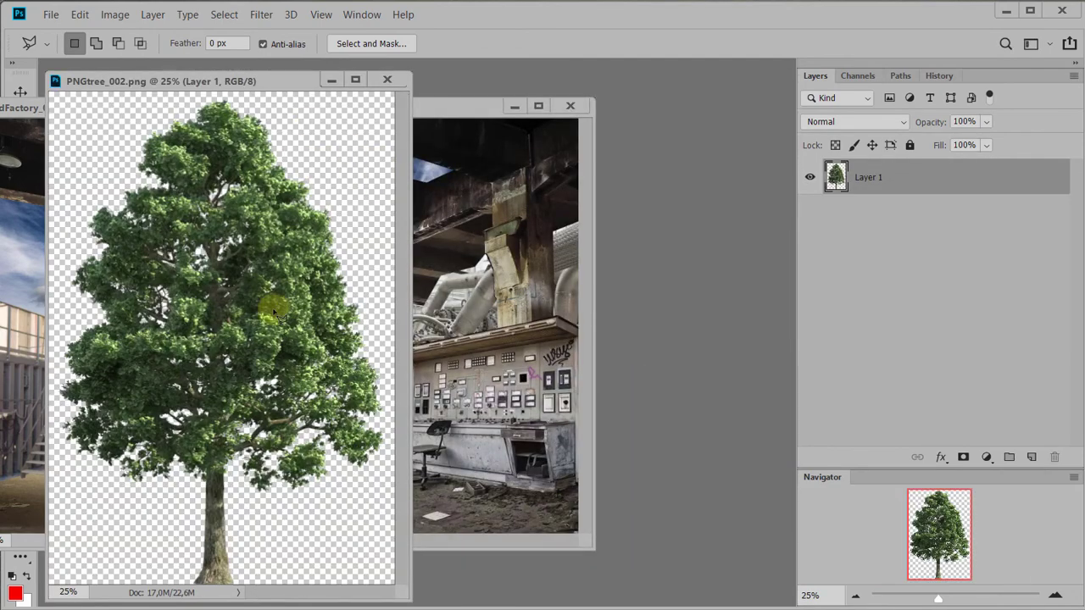
- Copy the tree into OldFactory_006.jpg above the sky layer and place it behind the pressure chamber's railing
key(v)
drag(242, 292, 23, 373)
drag(282, 116, 491, 114)
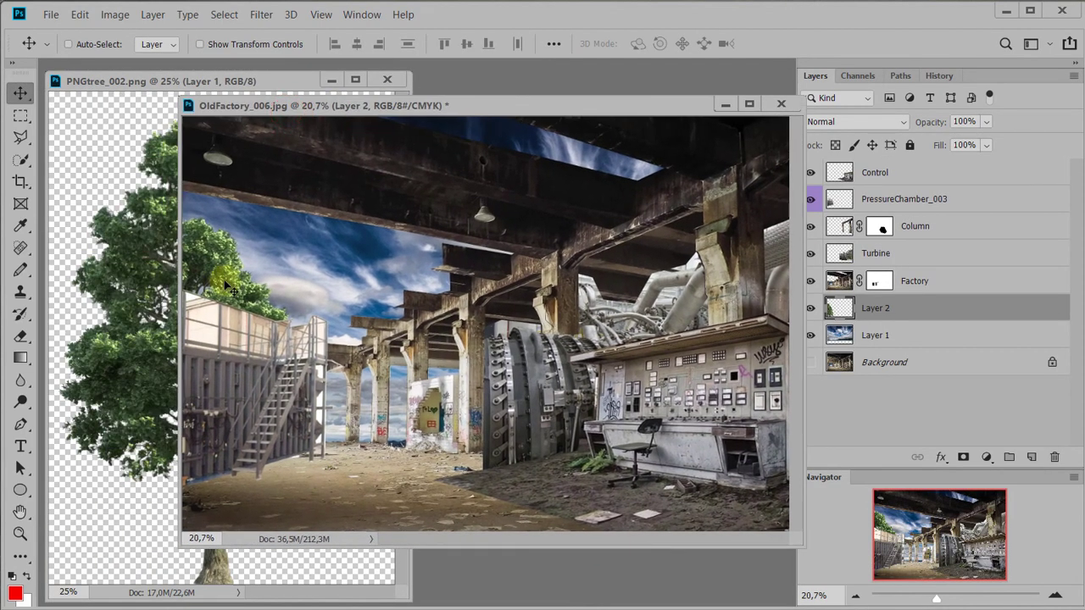
drag(241, 275, 293, 281)
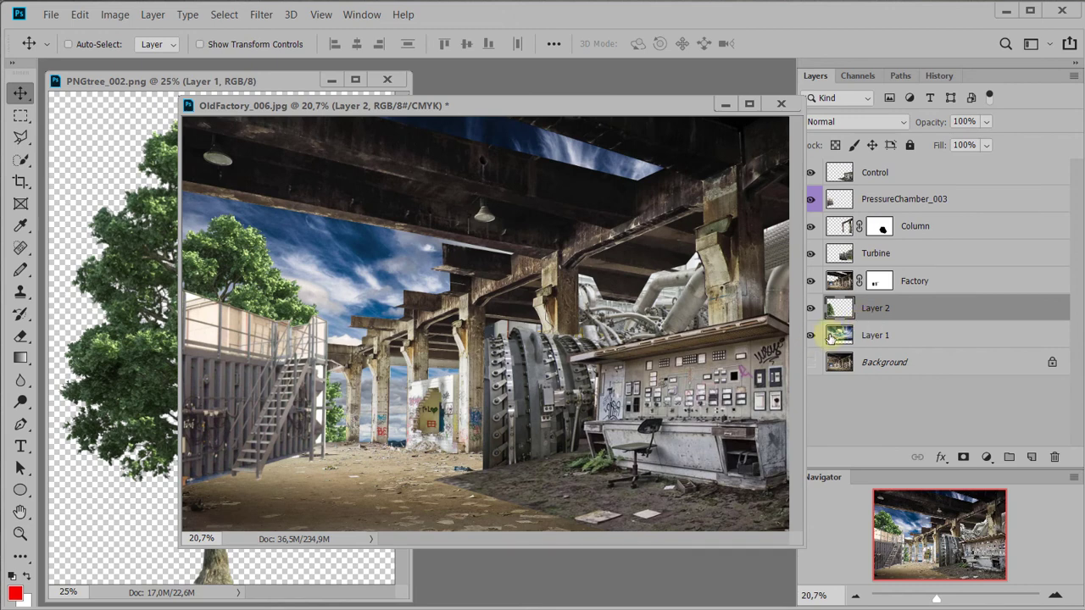
- Rename the sky layer, Layer 1, as Sky and the tree layer, Layer 2, as Tree
double_click(876, 336)
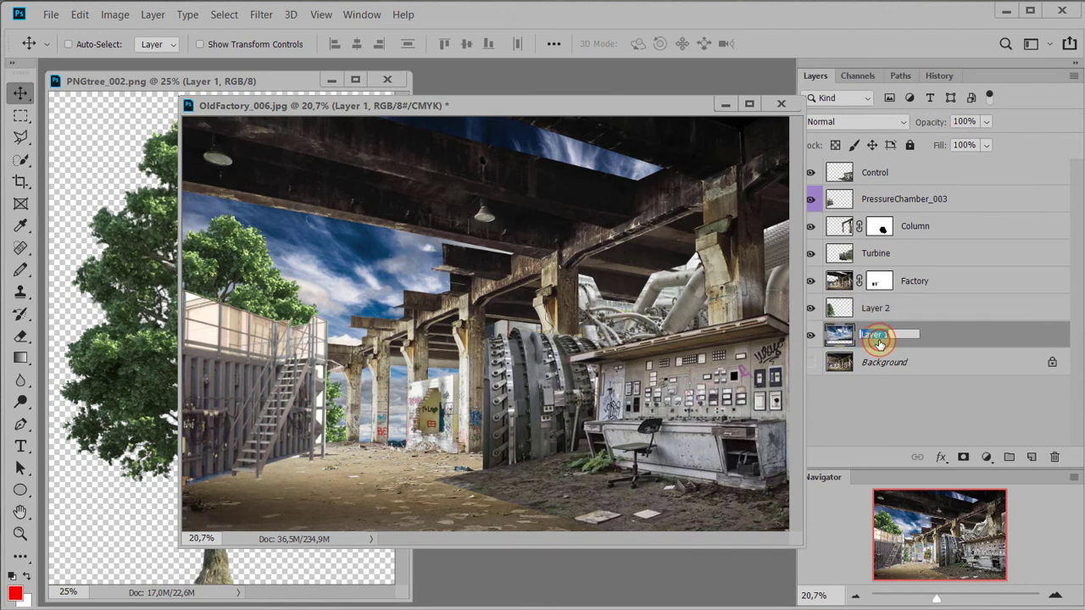
key(Return)
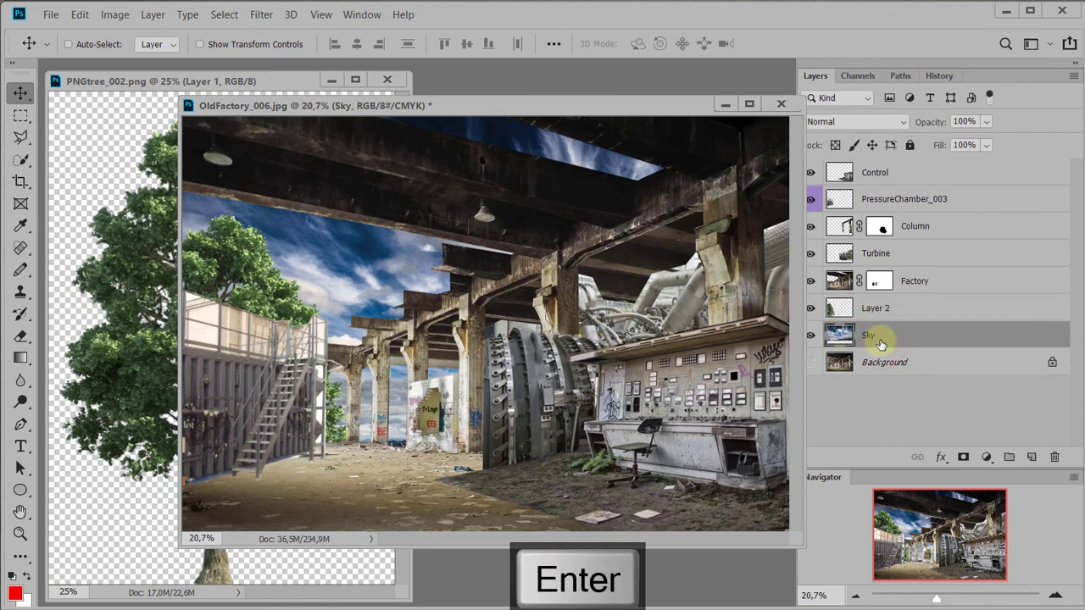
click(890, 313)
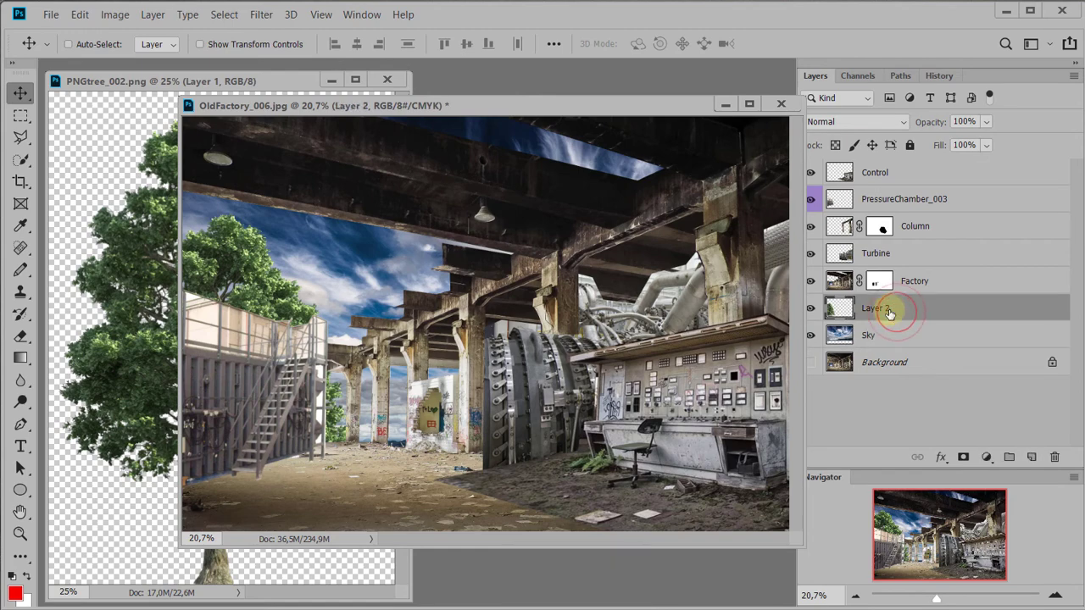
double_click(880, 312)
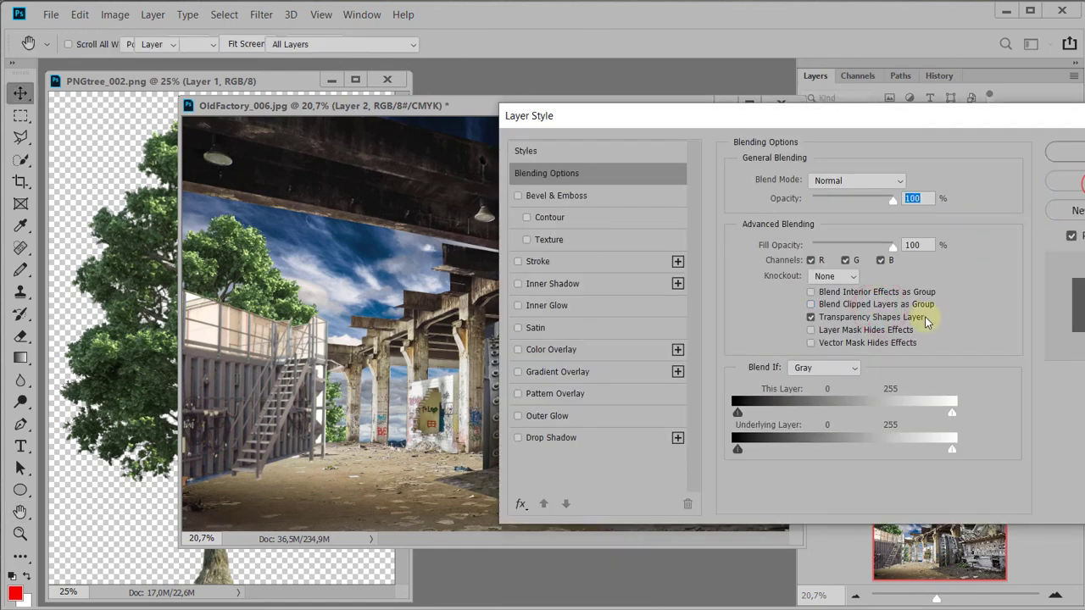
key(Escape)
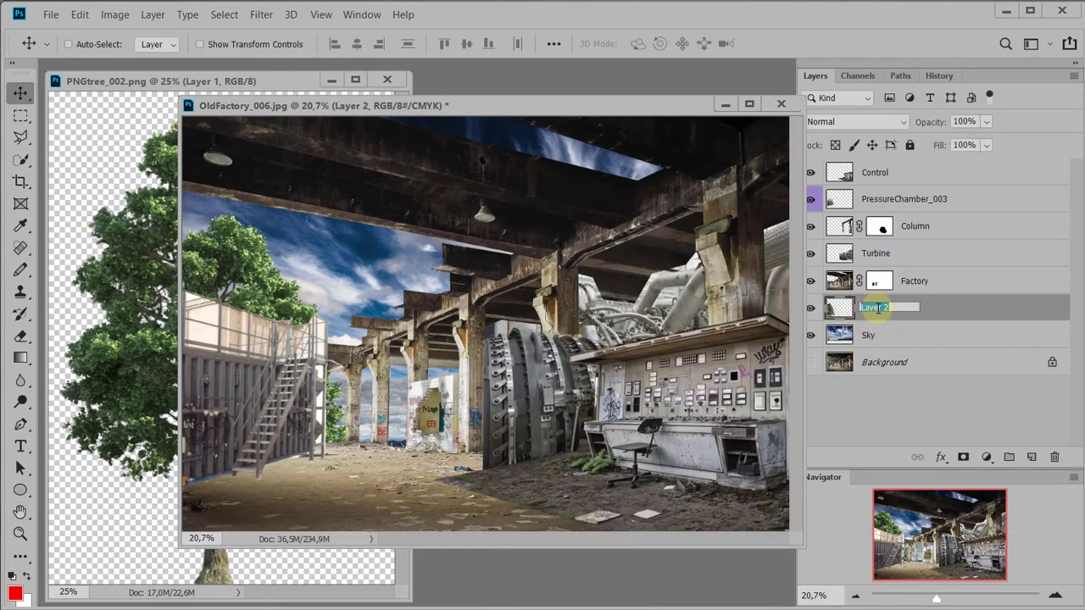
text(ee)
key(Return)
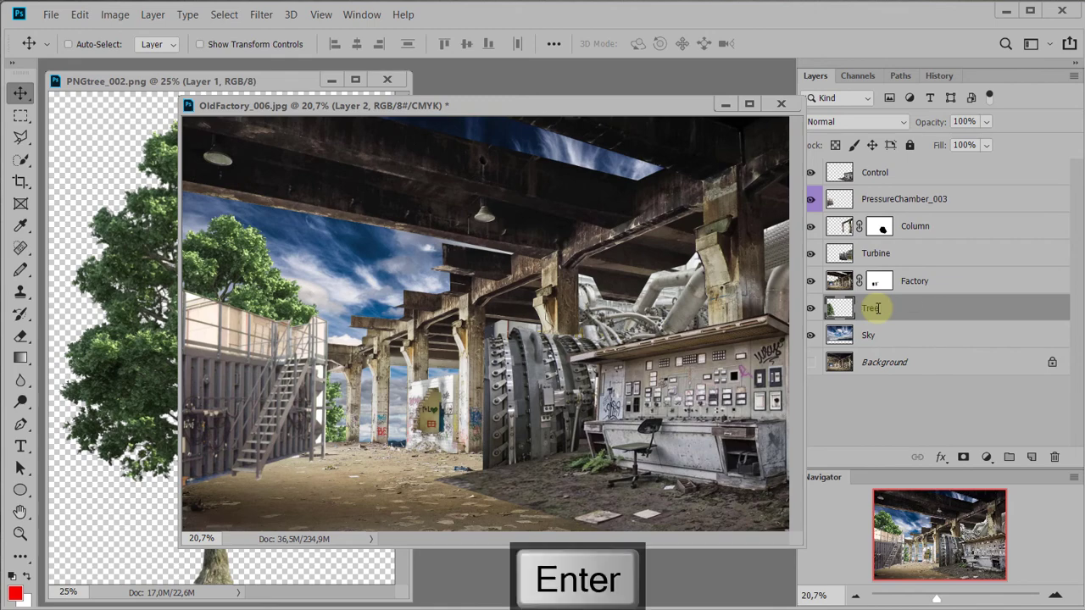
- Close PNGtree_002.png and move the tree higher behind the pressure chamber in the factory scene
click(139, 249)
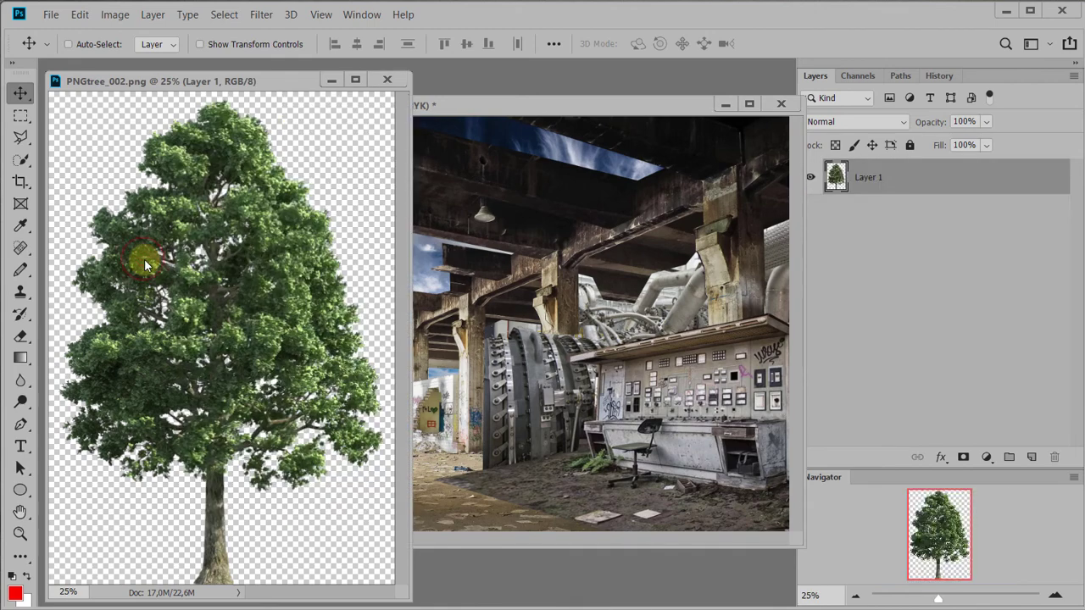
key(ctrl+w)
drag(435, 107, 314, 102)
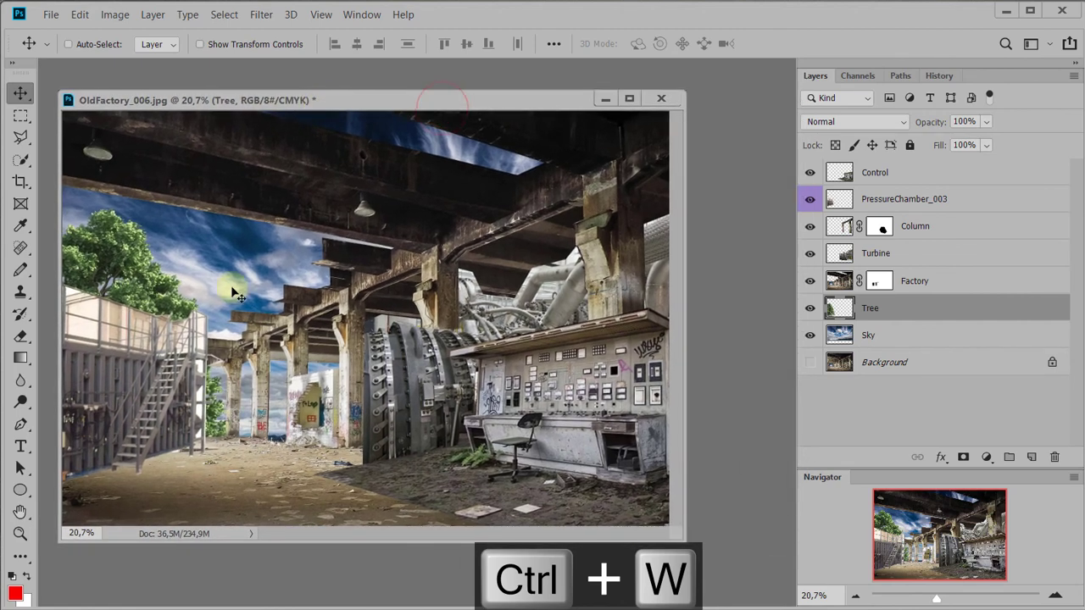
click(310, 275)
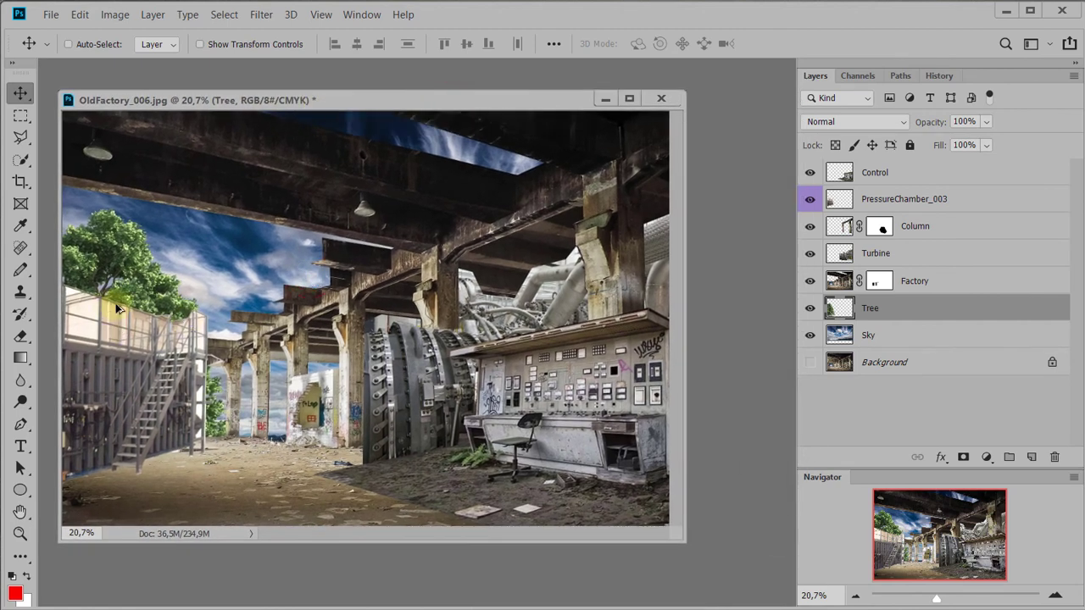
drag(131, 279, 119, 230)
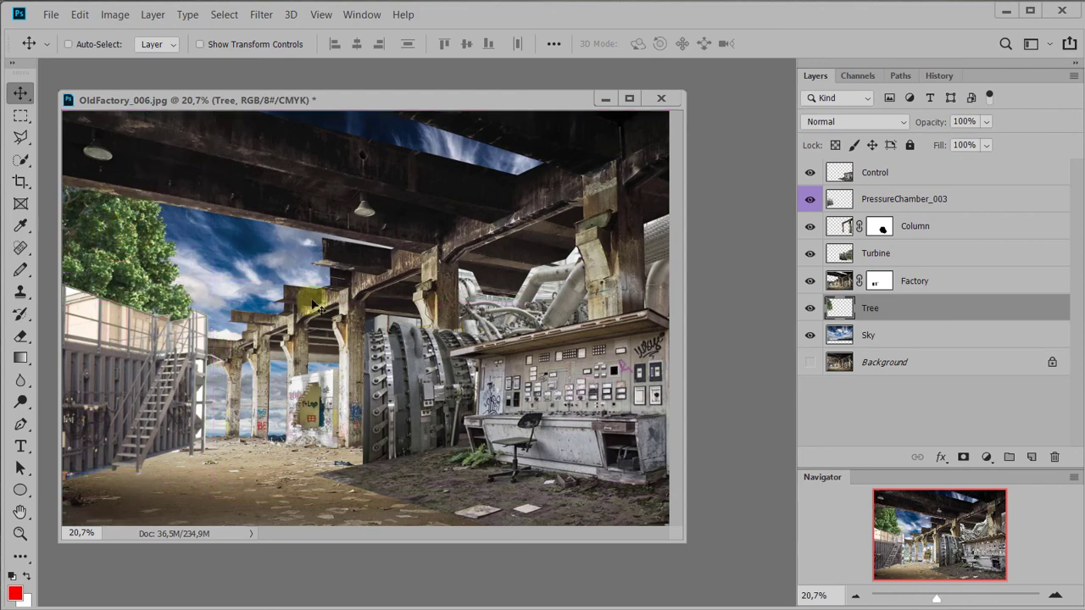
- Enlarge the floating OldFactory_006.jpg window and dock it back into the workspace
drag(479, 106, 493, 97)
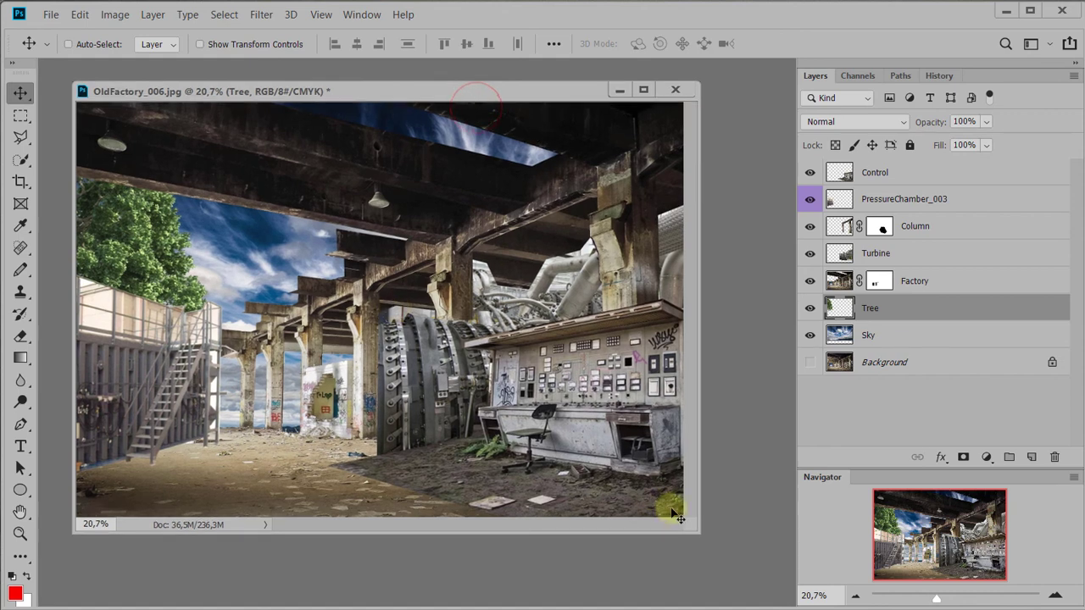
drag(691, 527, 754, 561)
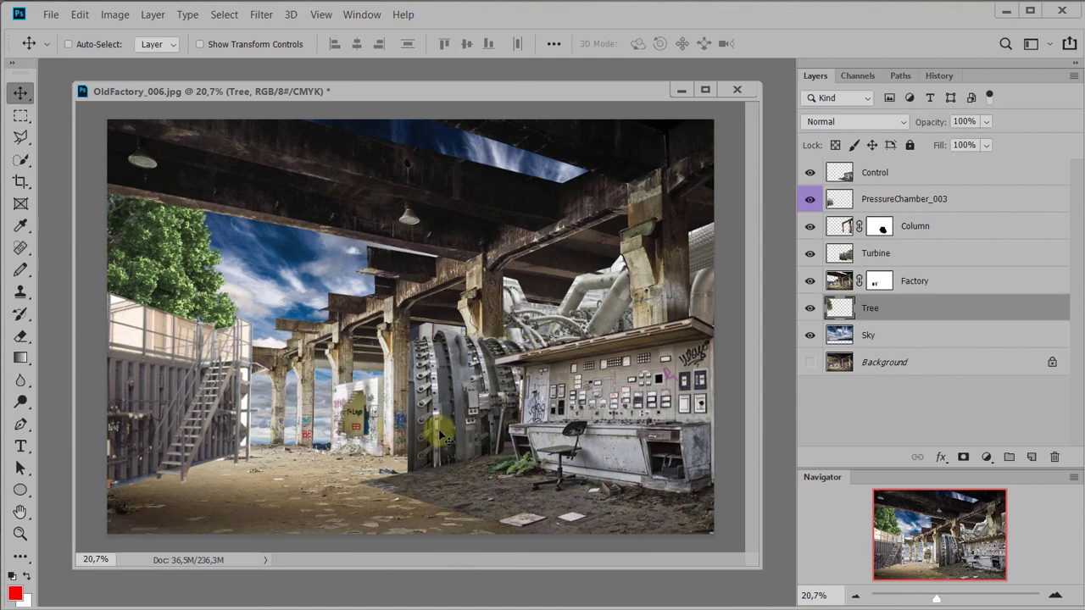
drag(420, 85, 400, 67)
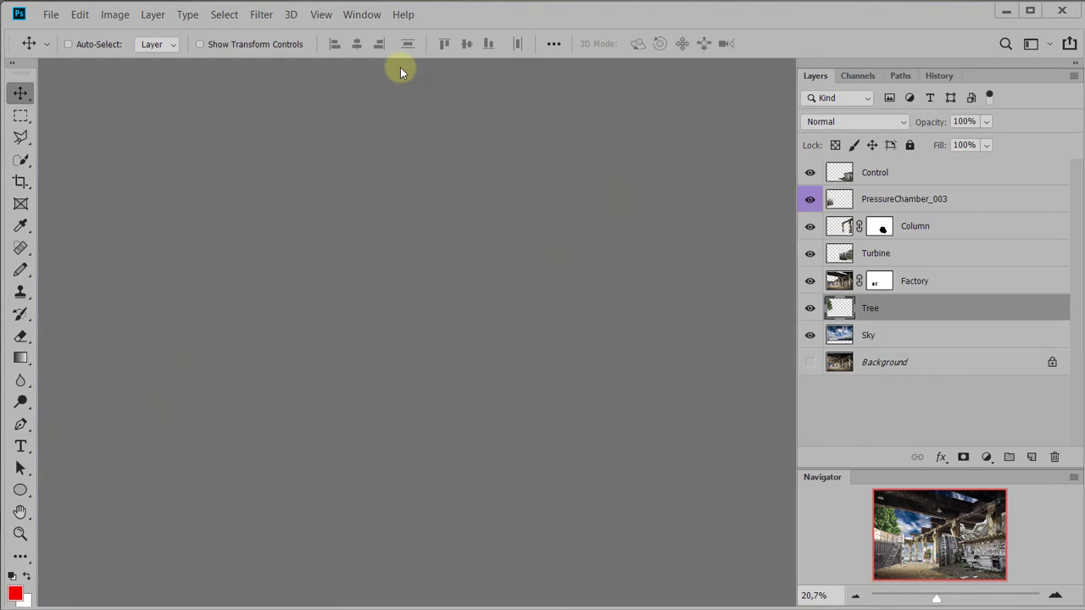